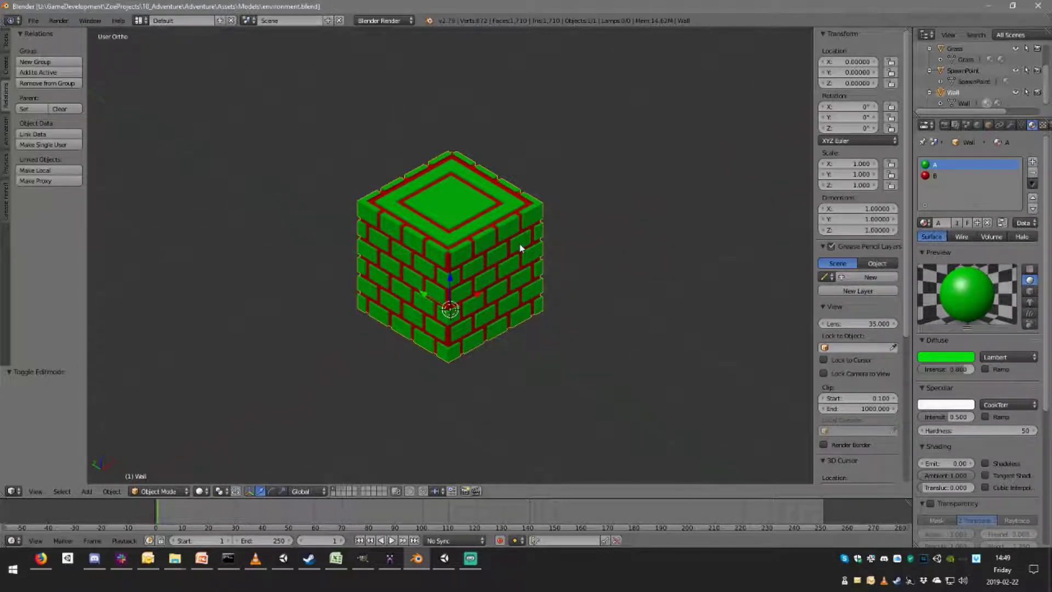
# Switch to MagicaVoxel to view the voxel model, and return to Blender.
pyautogui.moveTo(523, 277)
pyautogui.mouseDown(button='middle')
pyautogui.moveTo(538, 287)
pyautogui.moveTo(532, 276)
pyautogui.mouseUp(button='middle')
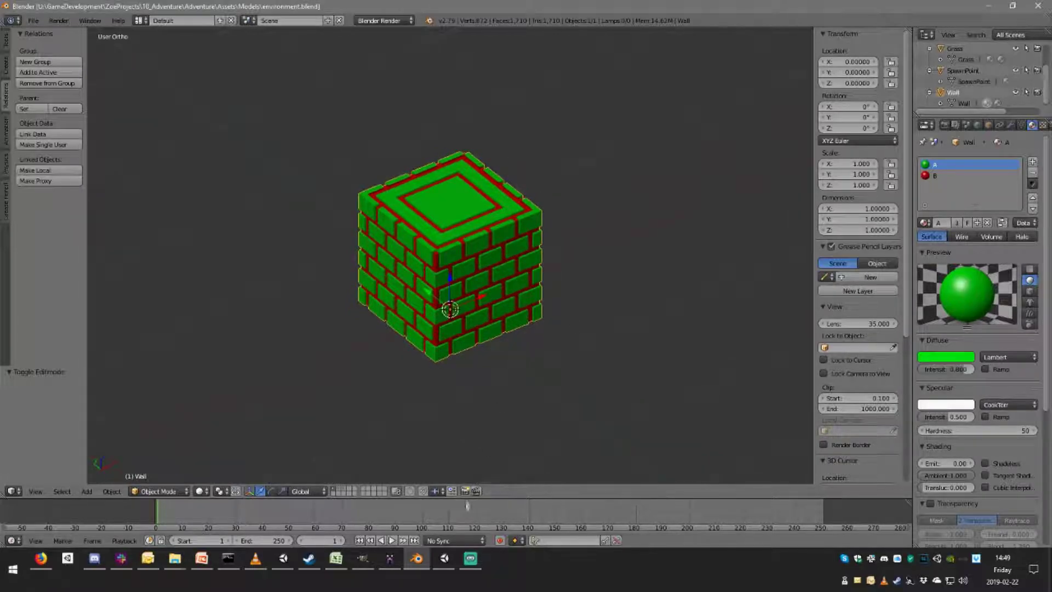
pyautogui.moveTo(389, 558)
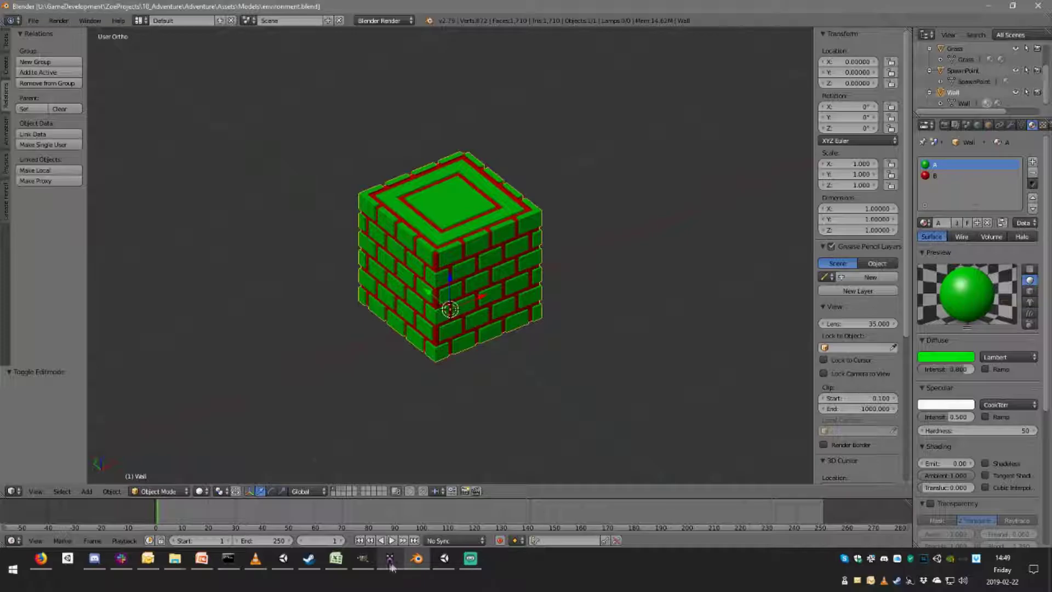
pyautogui.click(391, 562)
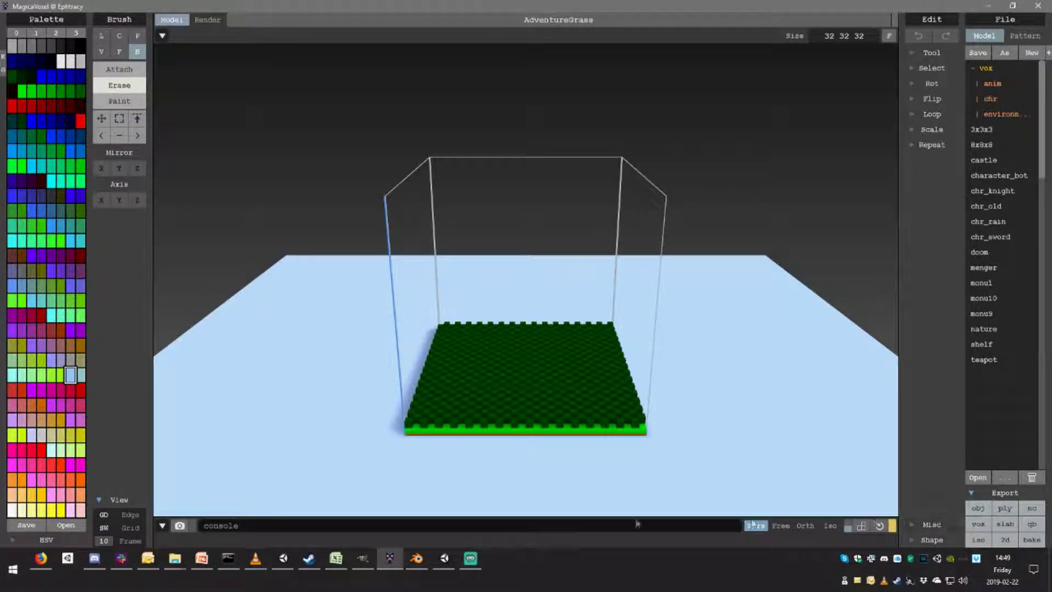
pyautogui.click(417, 558)
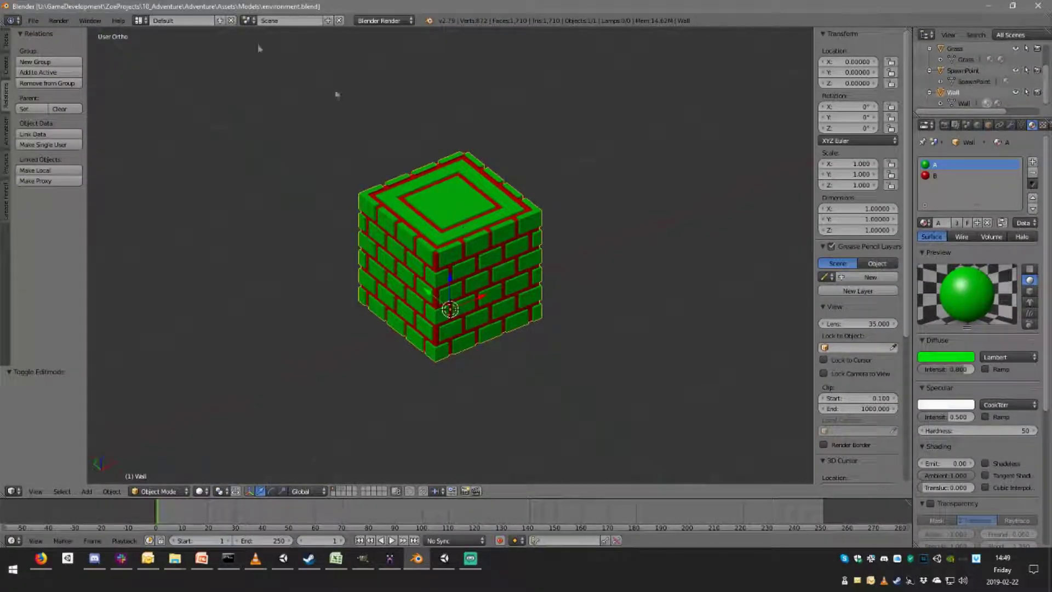
# Show an empty layer and import the Stanford PLY file AdventureWall.ply into it.
pyautogui.click(34, 21)
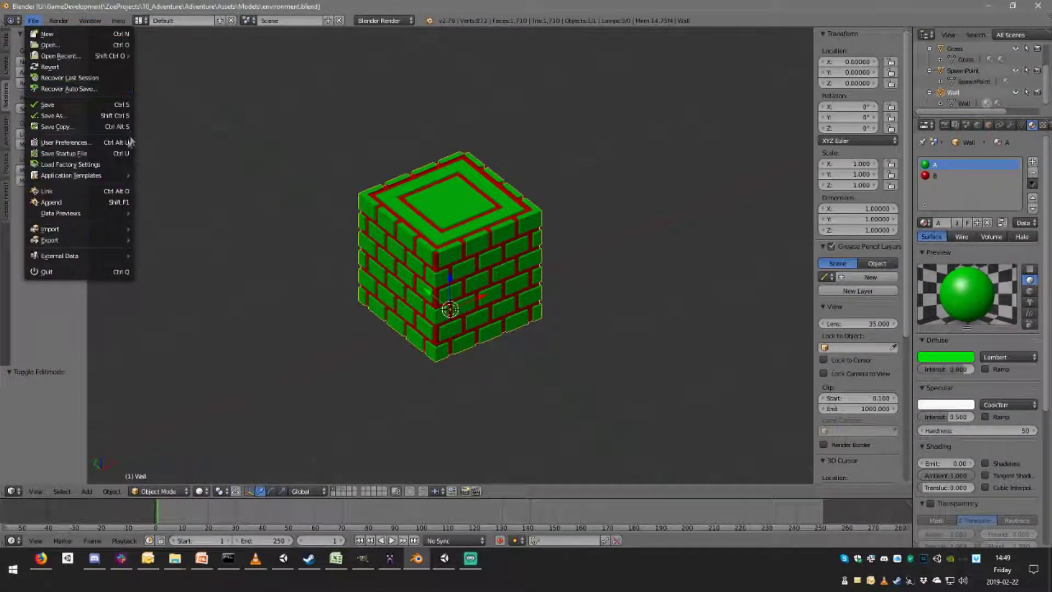
pyautogui.click(340, 488)
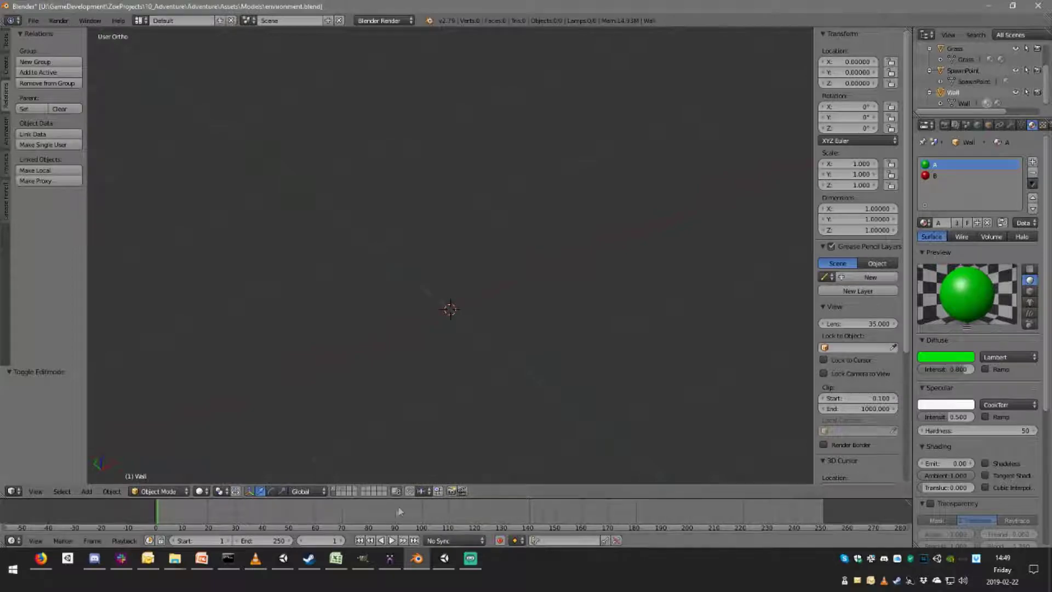
pyautogui.click(33, 20)
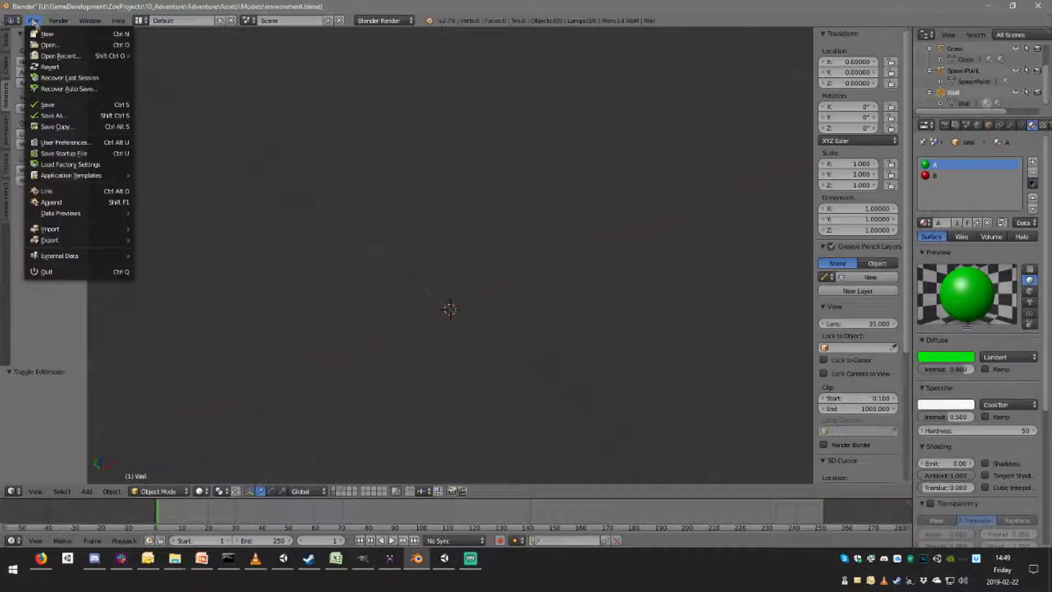
pyautogui.moveTo(77, 229)
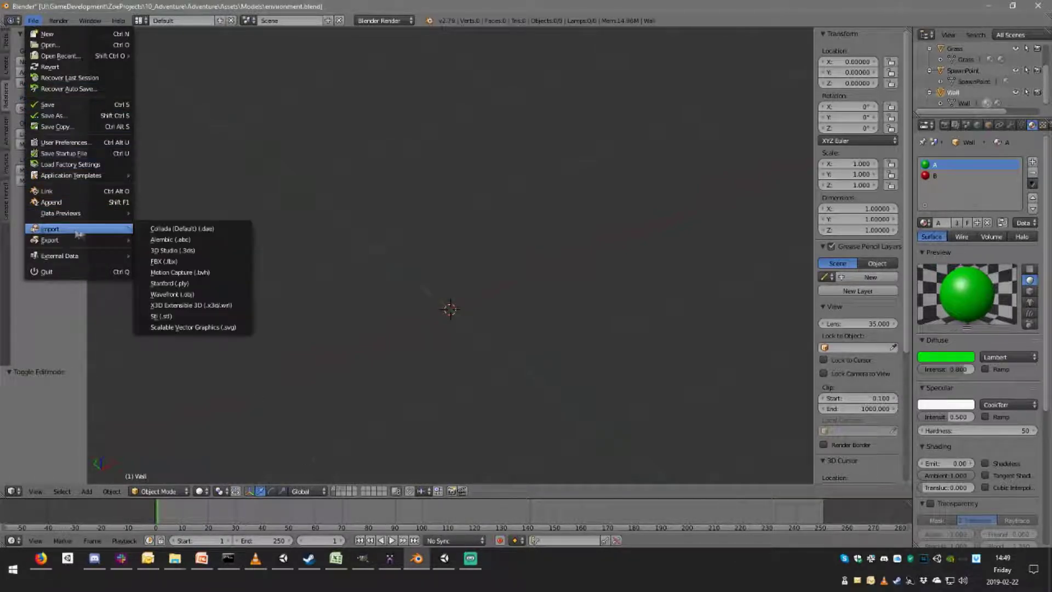
pyautogui.click(202, 283)
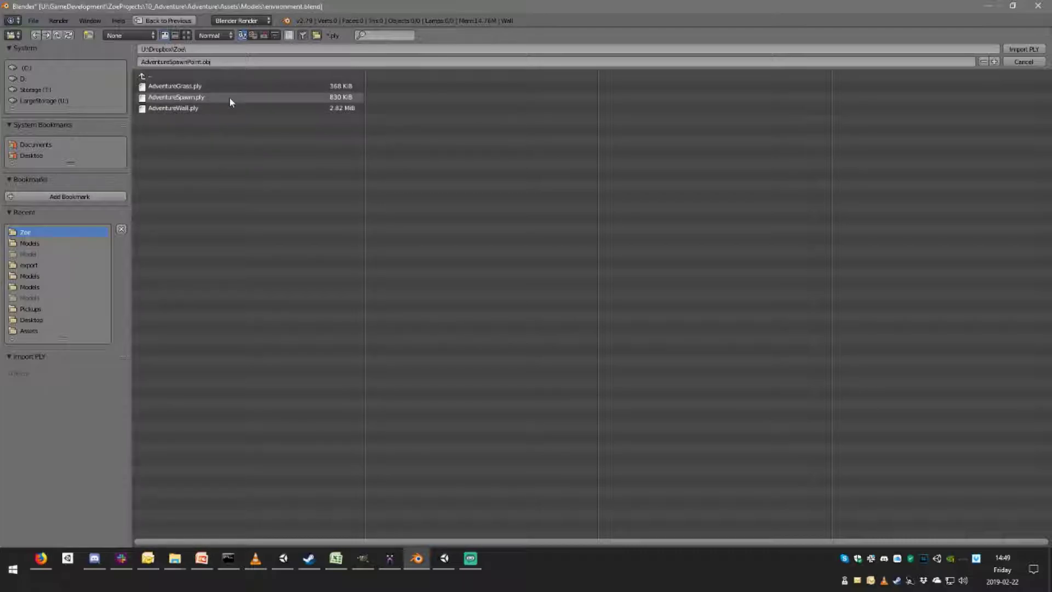
pyautogui.click(205, 108)
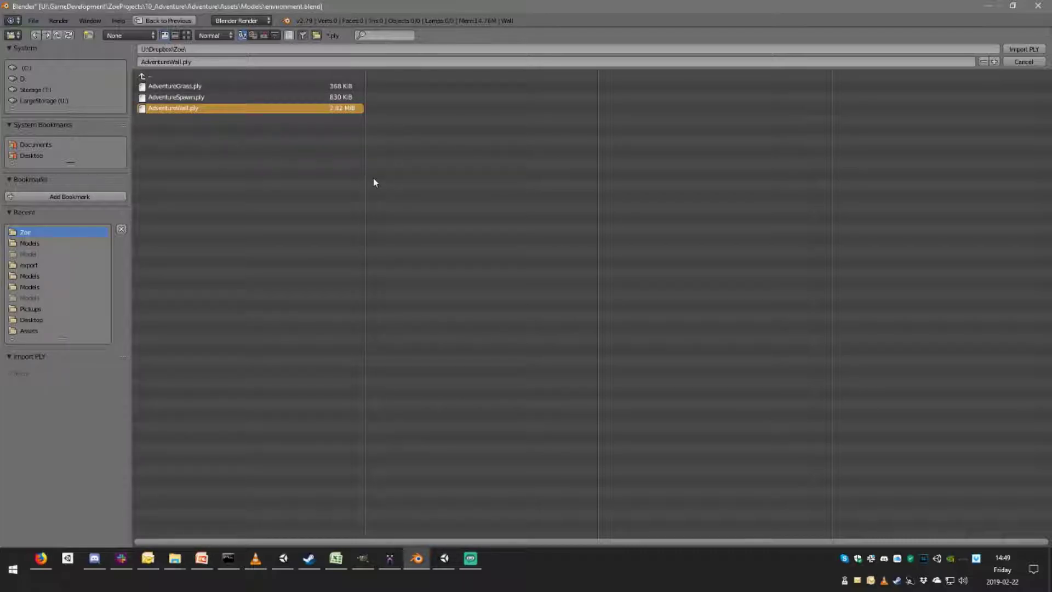
pyautogui.click(1034, 48)
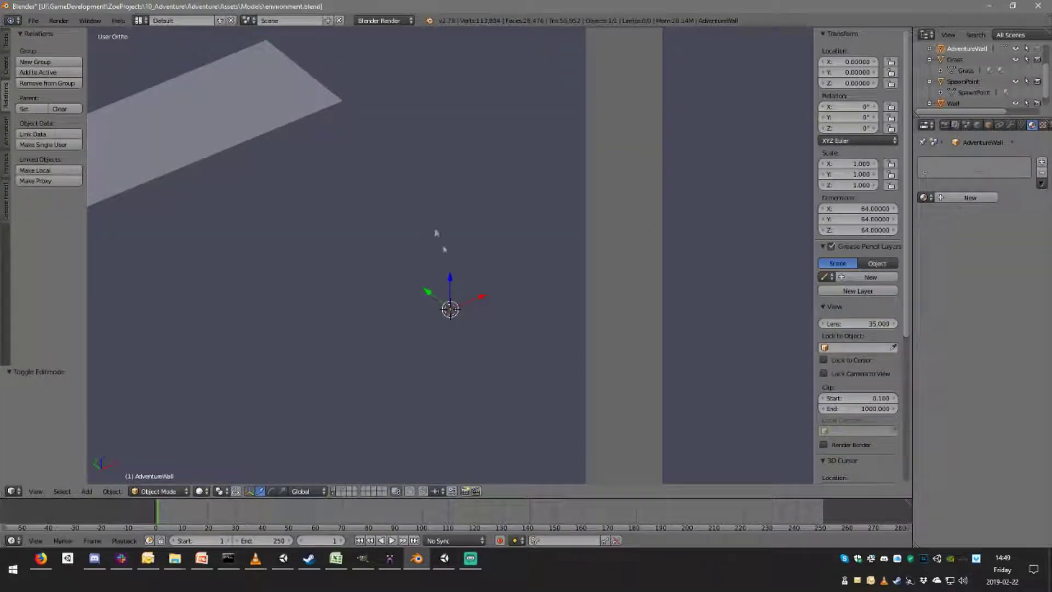
# Set the imported wall's X, Y and Z dimensions to 1 each.
pyautogui.moveTo(444, 246); pyautogui.dragTo(491, 291, button='middle')
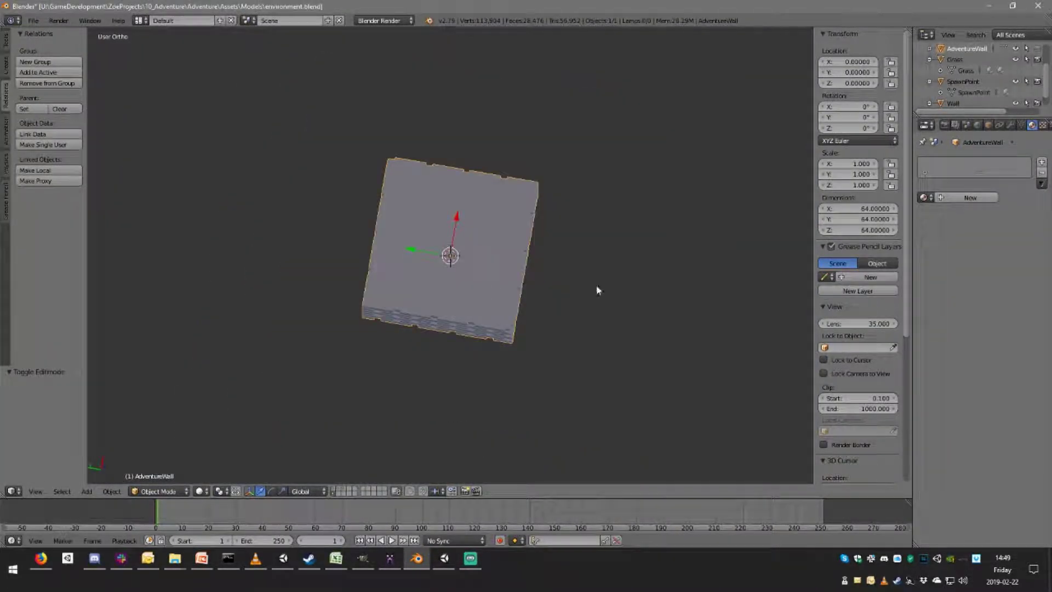
pyautogui.moveTo(599, 291); pyautogui.dragTo(516, 233, button='middle')
pyautogui.scroll(4, 517, 233)
pyautogui.click(862, 209)
pyautogui.write('1')
pyautogui.press('Return')
pyautogui.click(862, 220)
pyautogui.write('1')
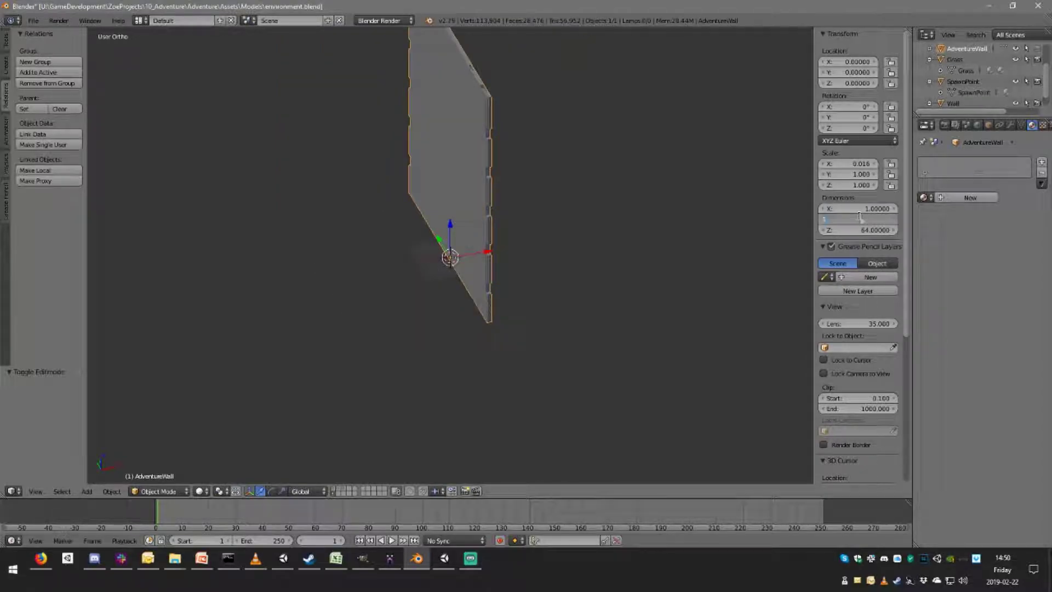
pyautogui.press('Return')
pyautogui.click(860, 226)
pyautogui.press('BackSpace')
pyautogui.write('1')
pyautogui.press('Return')
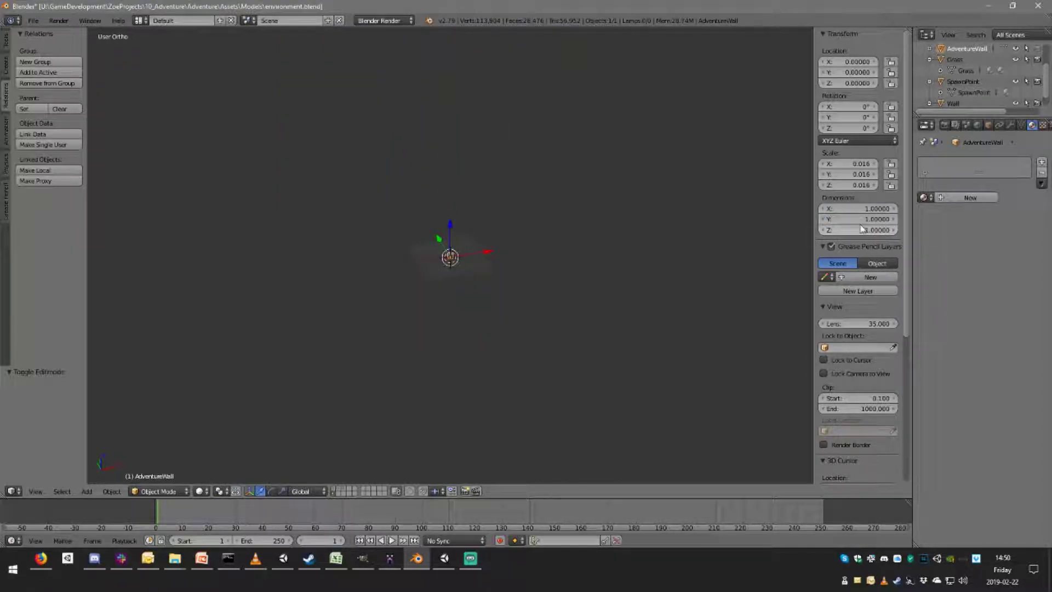
# Apply the imported wall's object transforms, including its scale.
pyautogui.scroll(8, 511, 257)
pyautogui.hotkey('ctrl', 'a')
pyautogui.click(511, 255)
pyautogui.hotkey('ctrl', 'a')
pyautogui.click(482, 267)
pyautogui.hotkey('ctrl', 'a')
pyautogui.click(472, 277)
# Run Remove Doubles on all of the wall's mesh in Edit Mode and return to Object Mode.
pyautogui.moveTo(495, 283); pyautogui.dragTo(572, 222, button='middle')
pyautogui.scroll(3, 516, 297)
pyautogui.press('Tab')
pyautogui.scroll(-2, 524, 279)
pyautogui.press('Tab')
pyautogui.moveTo(529, 278); pyautogui.dragTo(543, 261, button='middle')
pyautogui.press('Tab')
pyautogui.scroll(3, 480, 251)
pyautogui.press('Tab')
pyautogui.press('Tab')
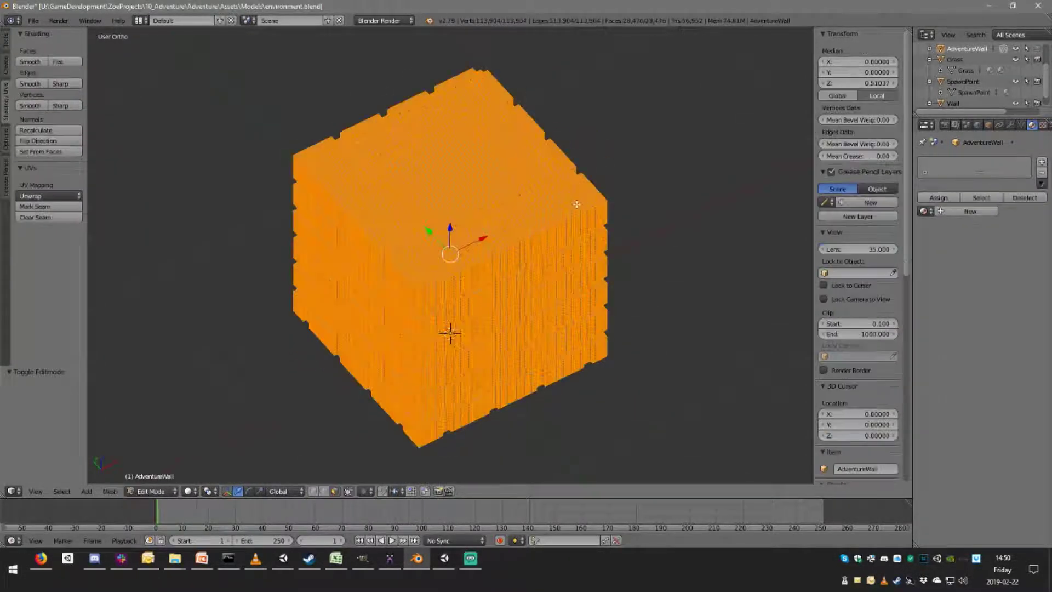
pyautogui.press('space')
pyautogui.write('remove')
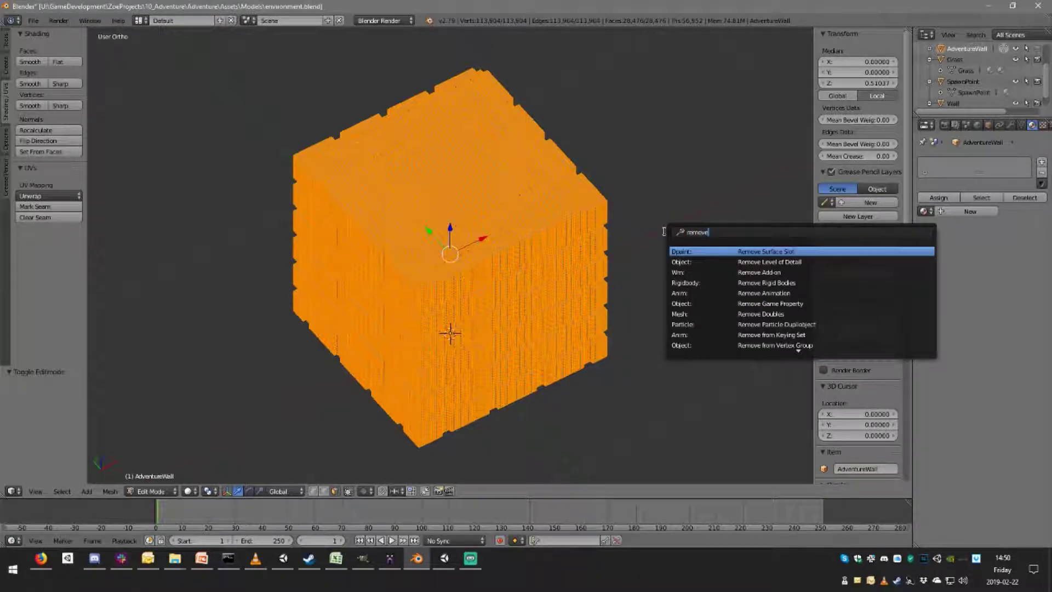
pyautogui.click(795, 315)
pyautogui.moveTo(610, 281); pyautogui.dragTo(582, 198, button='middle')
pyautogui.press('Tab')
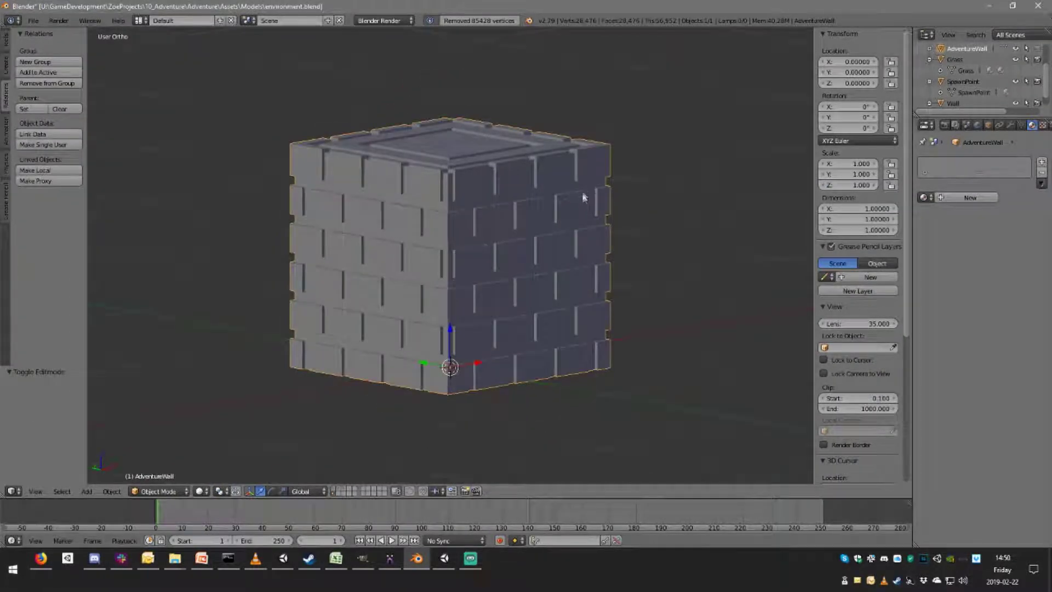
# Select the wall's entire mesh in Edit Mode and simplify it with Limited Dissolve.
pyautogui.scroll(3, 564, 199)
pyautogui.press('z')
pyautogui.press('z')
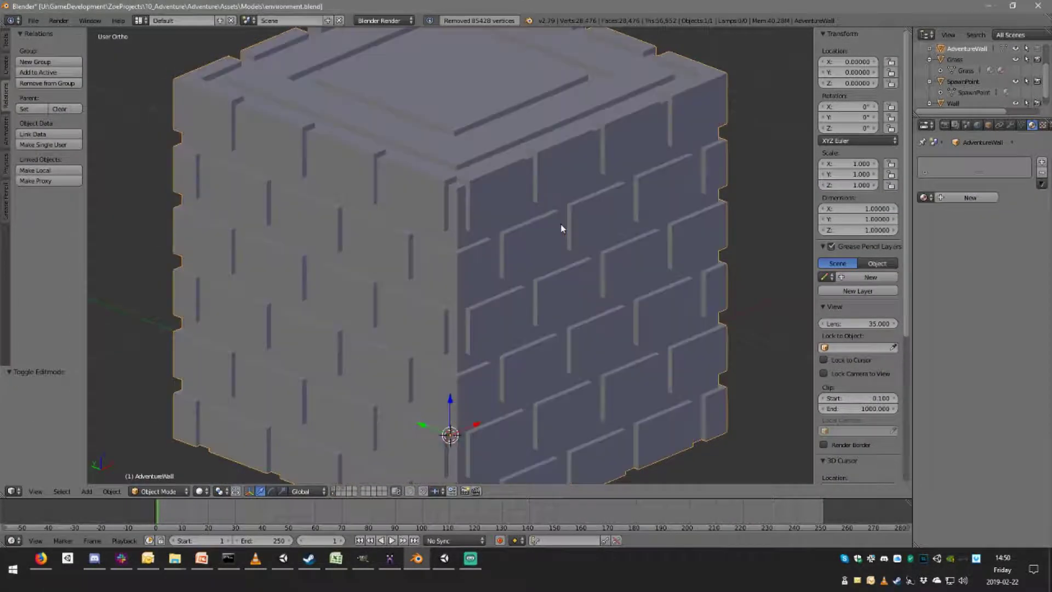
pyautogui.scroll(-2, 565, 225)
pyautogui.press('Tab')
pyautogui.press('a')
pyautogui.moveTo(596, 225); pyautogui.dragTo(575, 218, button='middle')
pyautogui.press('a')
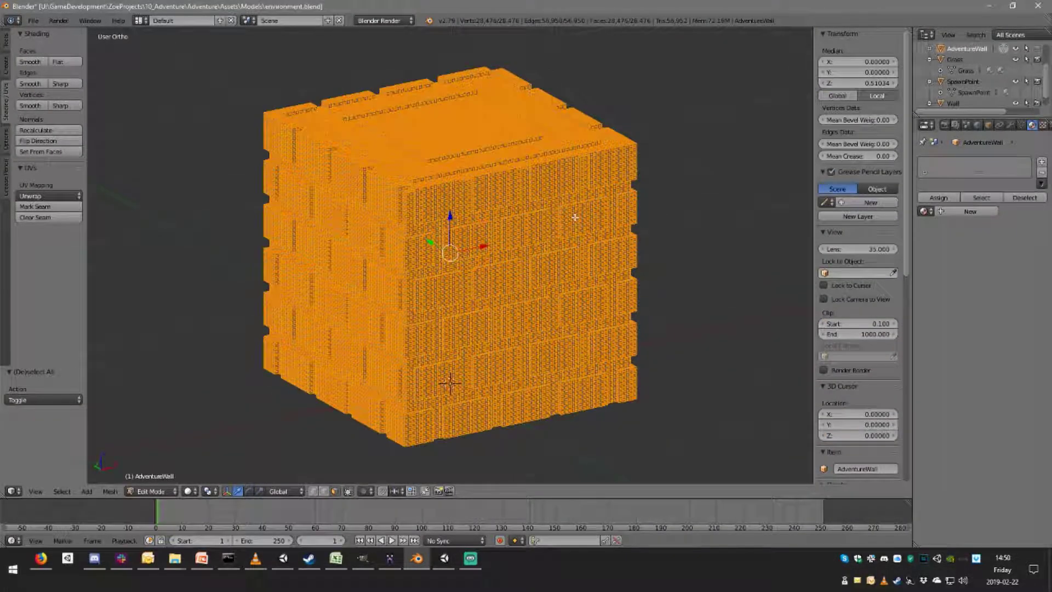
pyautogui.press('space')
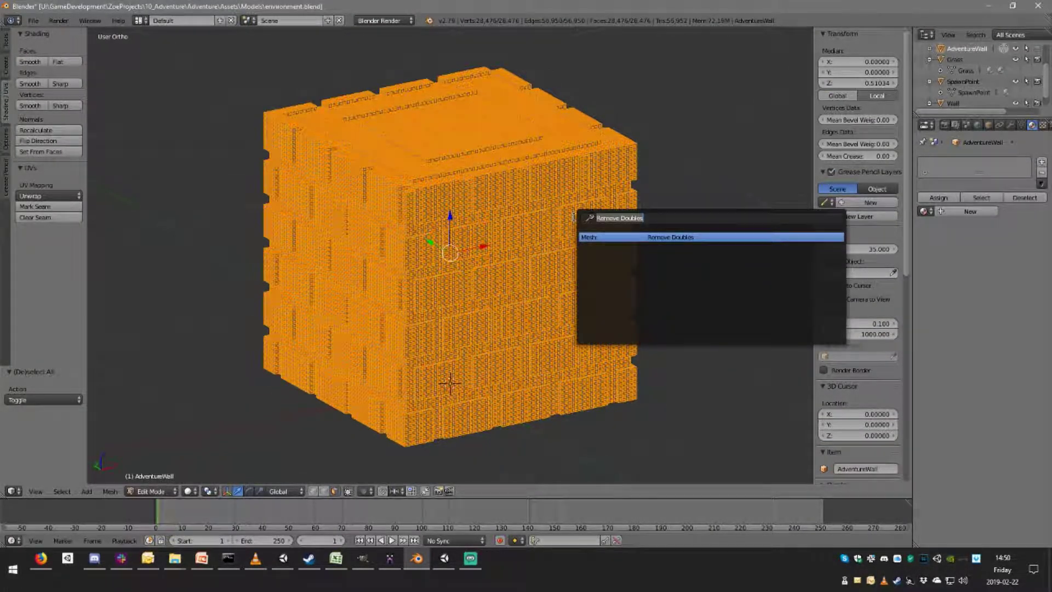
pyautogui.write('limited')
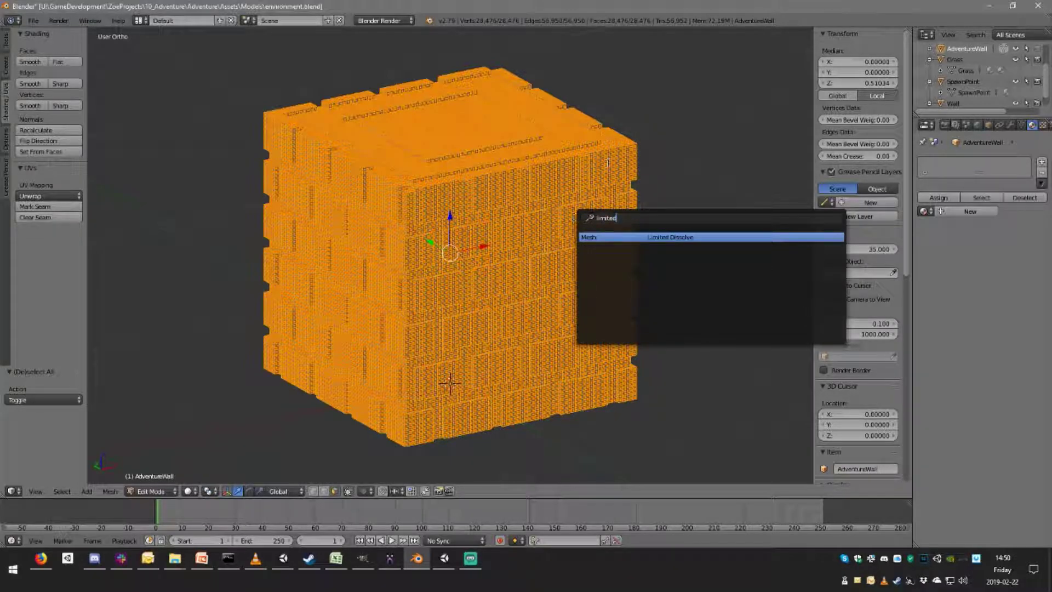
pyautogui.click(681, 238)
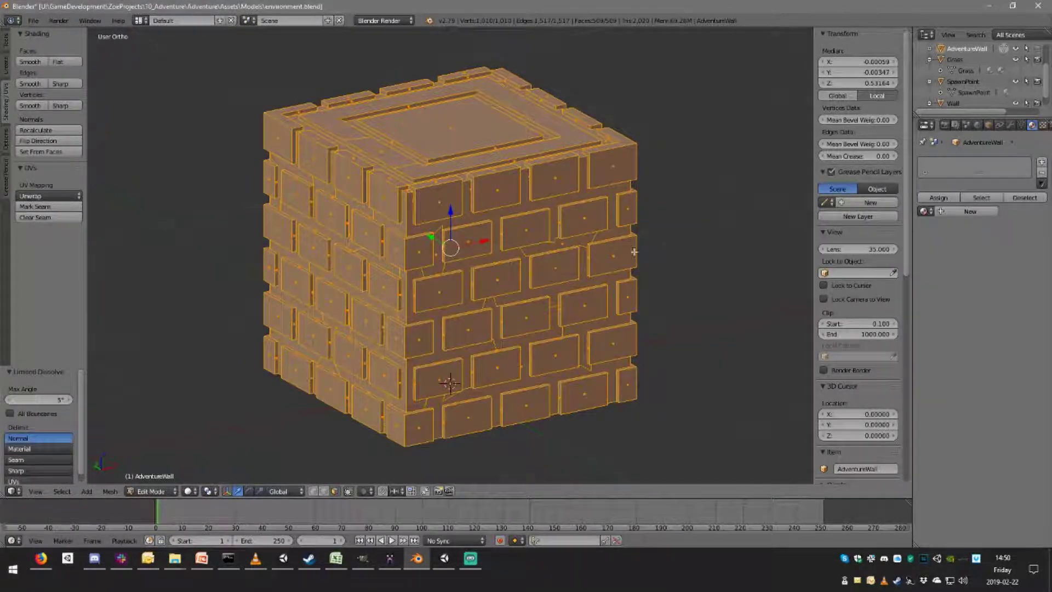
# Select the recessed mortar faces between the bricks on the first side of the wall.
pyautogui.moveTo(634, 252); pyautogui.dragTo(550, 243, button='middle')
pyautogui.scroll(2, 549, 242)
pyautogui.rightClick(497, 250)
pyautogui.press('shift+KP_7')
pyautogui.moveTo(506, 248)
pyautogui.mouseDown(button='middle')
pyautogui.moveTo(424, 273)
pyautogui.moveTo(438, 241)
pyautogui.moveTo(515, 230)
pyautogui.mouseUp(button='middle')
pyautogui.scroll(-2, 424, 272)
pyautogui.keyDown('shift'); pyautogui.rightClick(386, 252); pyautogui.keyUp('shift')
pyautogui.keyDown('shift'); pyautogui.rightClick(529, 227); pyautogui.keyUp('shift')
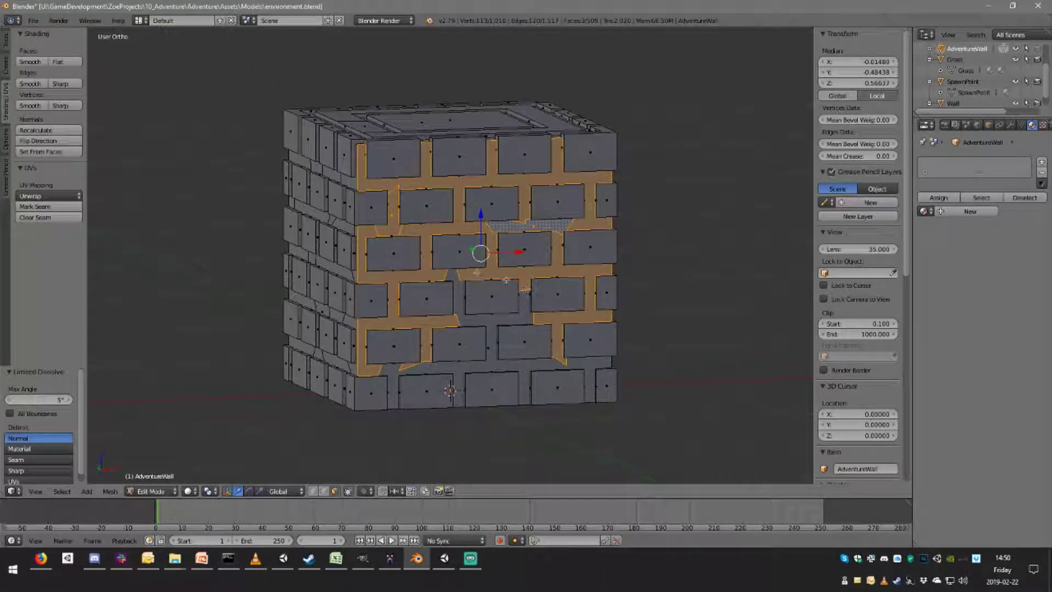
pyautogui.keyDown('shift'); pyautogui.rightClick(458, 308); pyautogui.keyUp('shift')
# Add the mortar faces on the second and third sides of the wall to the selection.
pyautogui.moveTo(526, 363); pyautogui.dragTo(470, 293, button='middle')
pyautogui.keyDown('shift'); pyautogui.rightClick(444, 276); pyautogui.keyUp('shift')
pyautogui.keyDown('shift'); pyautogui.rightClick(468, 186); pyautogui.keyUp('shift')
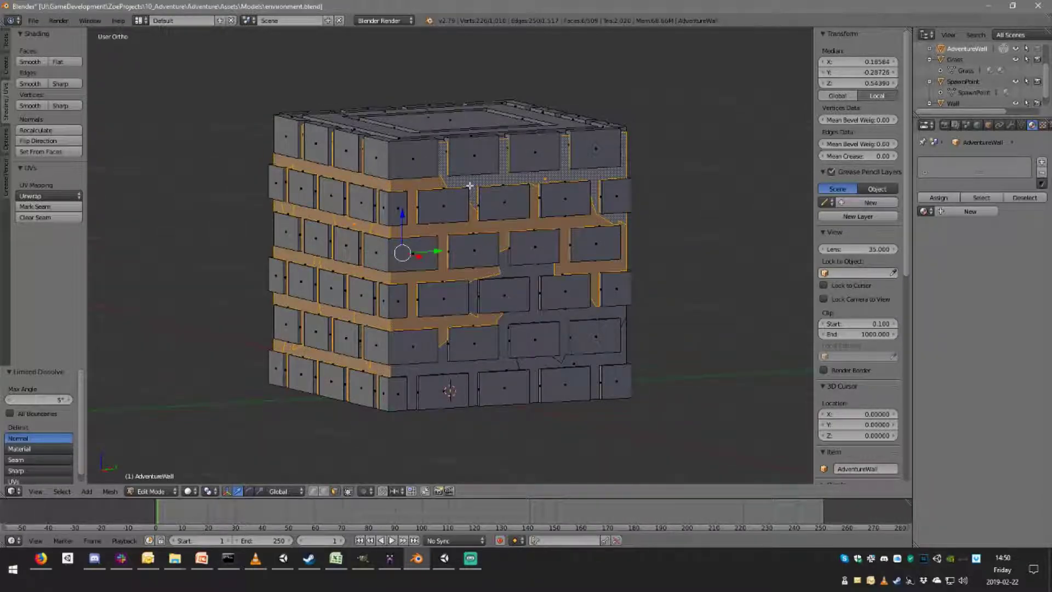
pyautogui.keyDown('shift'); pyautogui.rightClick(547, 366); pyautogui.keyUp('shift')
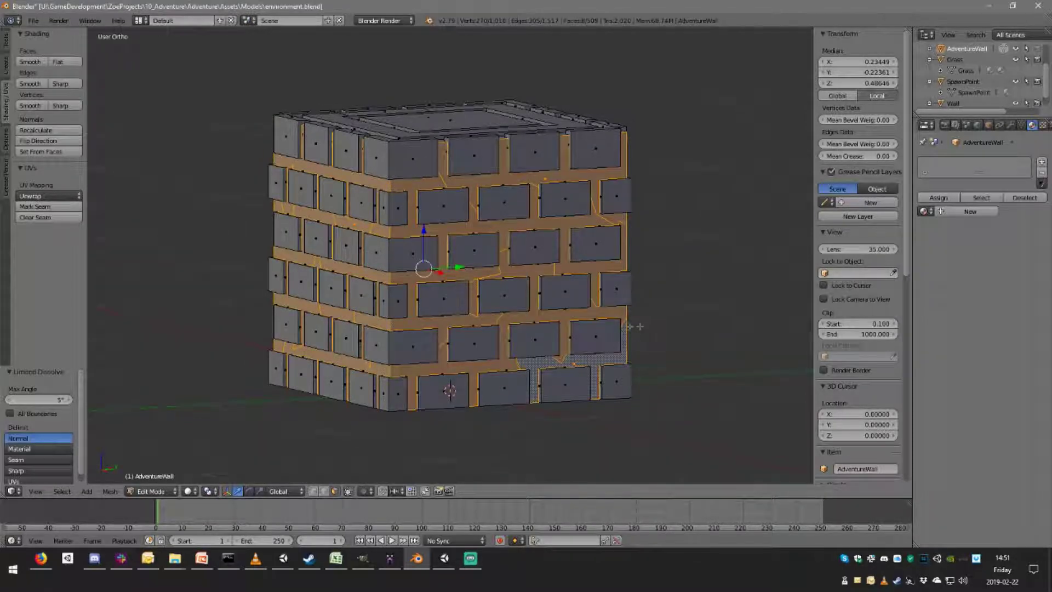
pyautogui.moveTo(640, 326); pyautogui.dragTo(473, 316, button='middle')
pyautogui.keyDown('shift'); pyautogui.rightClick(472, 316); pyautogui.keyUp('shift')
pyautogui.keyDown('shift'); pyautogui.rightClick(505, 318); pyautogui.keyUp('shift')
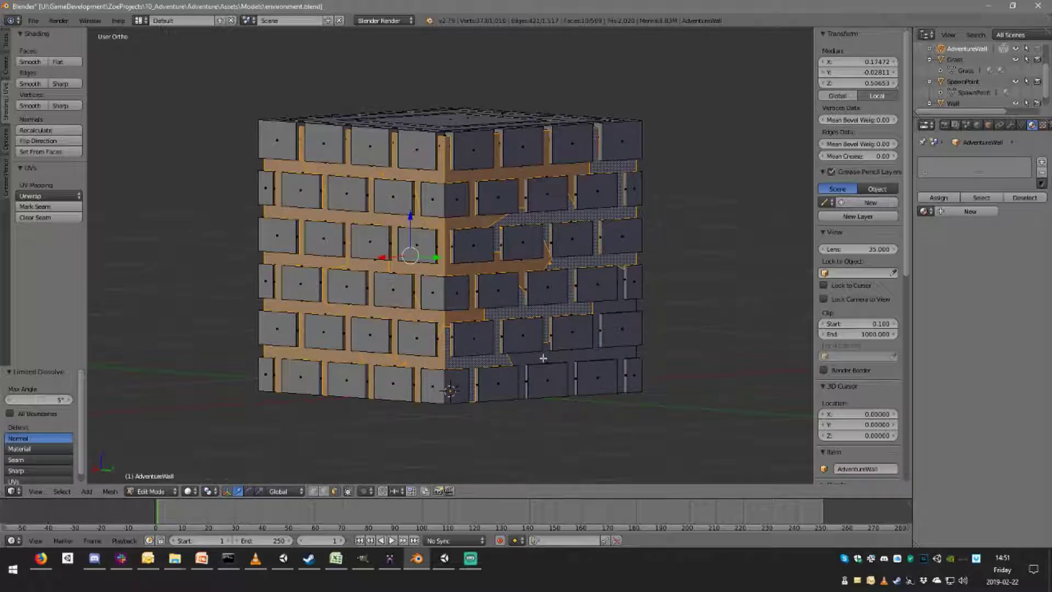
pyautogui.keyDown('shift'); pyautogui.rightClick(542, 359); pyautogui.keyUp('shift')
# Add all the mortar faces on the fourth side of the wall to the selection.
pyautogui.moveTo(557, 162); pyautogui.dragTo(464, 323, button='middle')
pyautogui.keyDown('shift'); pyautogui.rightClick(464, 324); pyautogui.keyUp('shift')
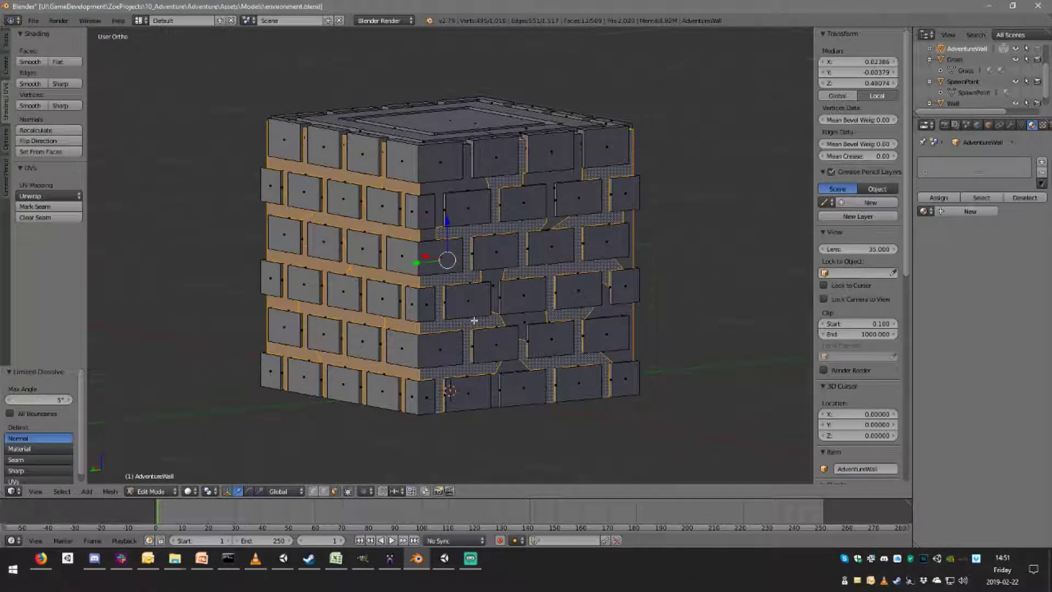
pyautogui.keyDown('shift'); pyautogui.rightClick(447, 189); pyautogui.keyUp('shift')
pyautogui.keyDown('shift'); pyautogui.rightClick(497, 280); pyautogui.keyUp('shift')
pyautogui.keyDown('shift'); pyautogui.rightClick(525, 320); pyautogui.keyUp('shift')
pyautogui.keyDown('shift'); pyautogui.rightClick(506, 365); pyautogui.keyUp('shift')
pyautogui.keyDown('shift'); pyautogui.rightClick(619, 308); pyautogui.keyUp('shift')
pyautogui.keyDown('shift'); pyautogui.rightClick(625, 263); pyautogui.keyUp('shift')
pyautogui.keyDown('shift'); pyautogui.rightClick(554, 218); pyautogui.keyUp('shift')
# Add the outer and inner groove faces on the wall's top to the selection and delete all selected mortar faces.
pyautogui.moveTo(554, 218); pyautogui.dragTo(583, 205, button='middle')
pyautogui.keyDown('shift'); pyautogui.rightClick(589, 191); pyautogui.keyUp('shift')
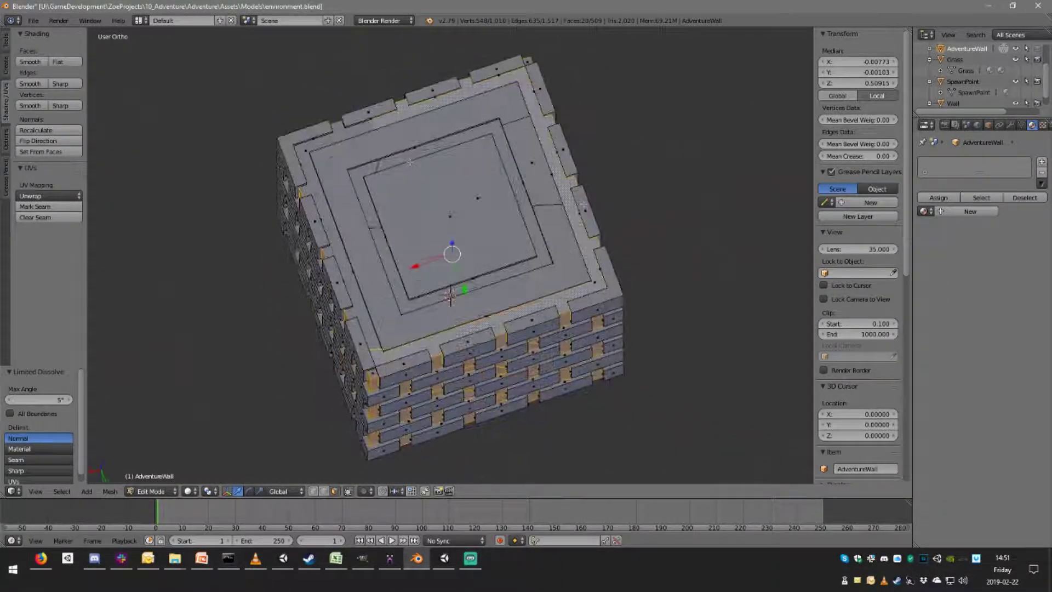
pyautogui.keyDown('shift'); pyautogui.rightClick(322, 152); pyautogui.keyUp('shift')
pyautogui.moveTo(323, 153); pyautogui.dragTo(349, 120, button='middle')
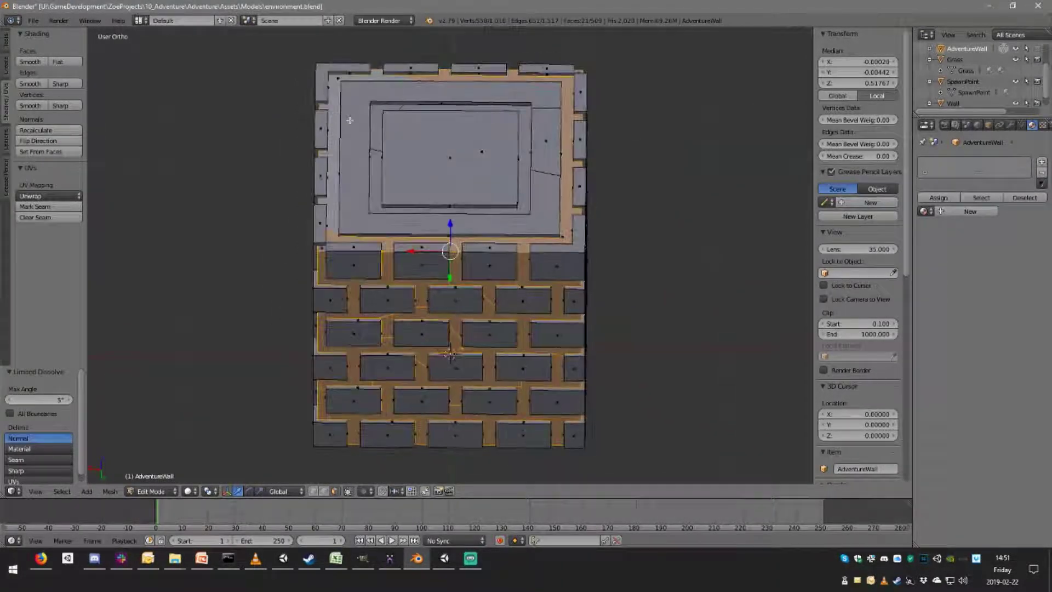
pyautogui.keyDown('shift'); pyautogui.rightClick(372, 127); pyautogui.keyUp('shift')
pyautogui.moveTo(512, 195)
pyautogui.mouseDown(button='middle')
pyautogui.moveTo(547, 73)
pyautogui.moveTo(475, 271)
pyautogui.moveTo(443, 206)
pyautogui.moveTo(455, 247)
pyautogui.moveTo(498, 189)
pyautogui.moveTo(558, 145)
pyautogui.moveTo(517, 134)
pyautogui.moveTo(525, 195)
pyautogui.mouseUp(button='middle')
pyautogui.click(493, 187)
# Check the mesh for missed mortar faces and delete the leftover one.
pyautogui.press('a')
pyautogui.press('a')
pyautogui.press('a')
pyautogui.rightClick(475, 271)
pyautogui.click(477, 272)
pyautogui.scroll(4, 518, 175)
pyautogui.scroll(-4, 493, 191)
# Run Limited Dissolve again on the entire remaining brick mesh and clear the selection.
pyautogui.press('a')
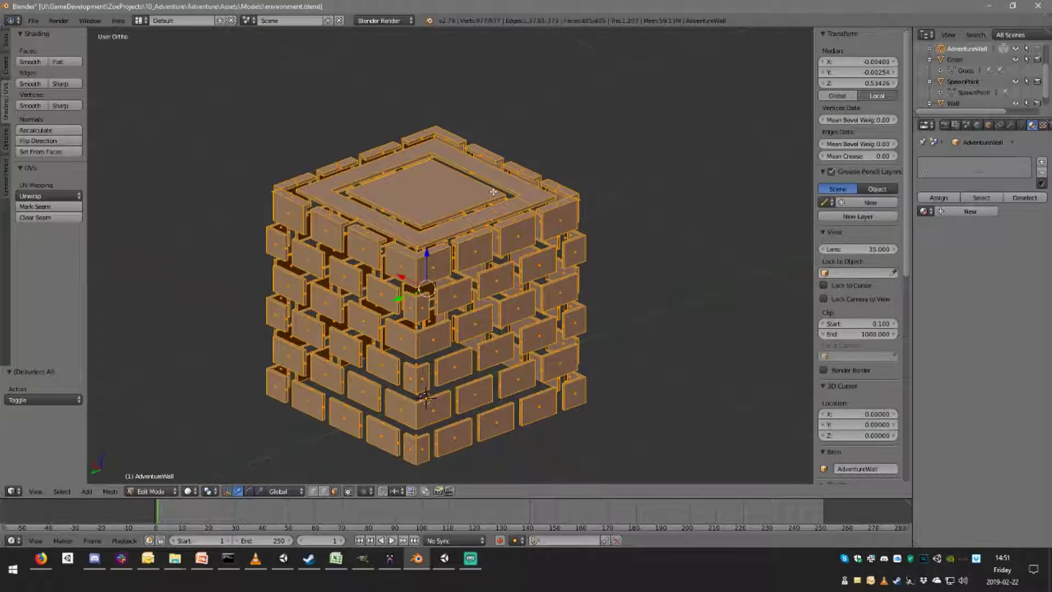
pyautogui.press('space')
pyautogui.press('Return')
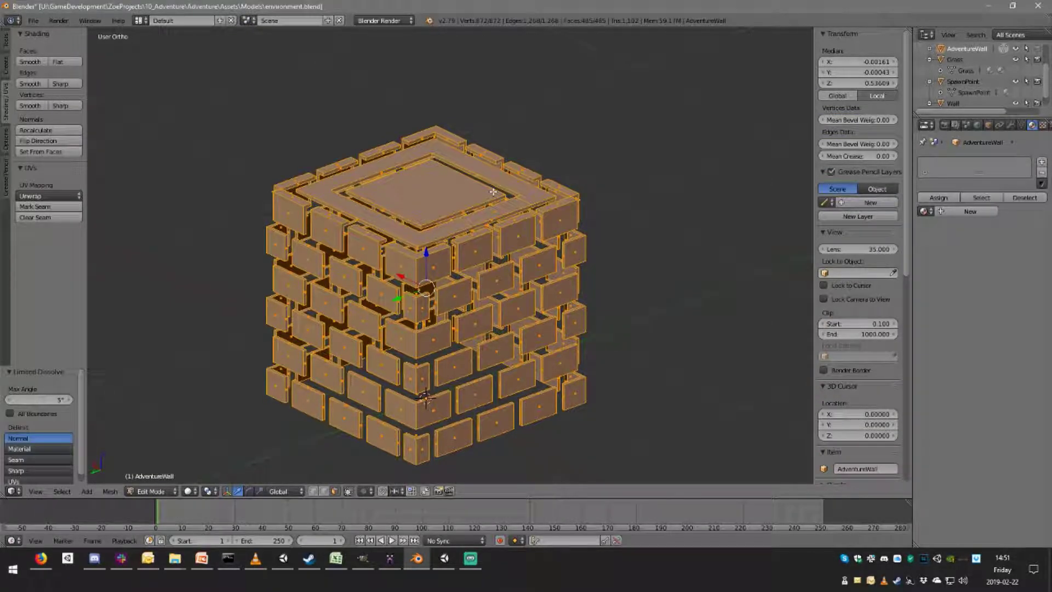
pyautogui.press('a')
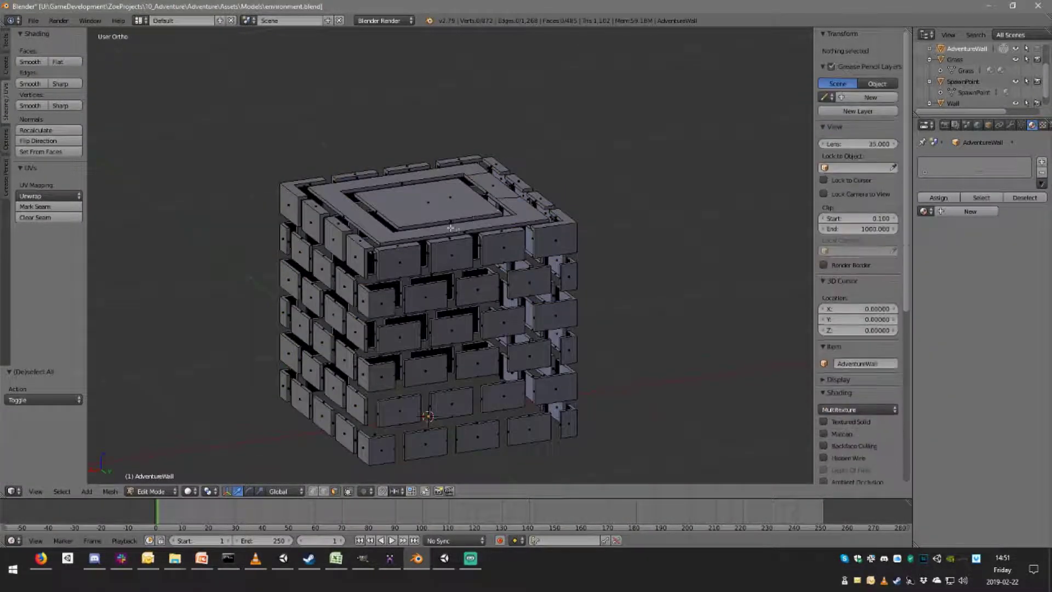
# Examine the gaps and brick corners near the top of the wall mesh from several angles.
pyautogui.scroll(2, 546, 240)
pyautogui.moveTo(554, 254); pyautogui.dragTo(427, 349, button='middle')
pyautogui.moveTo(456, 302); pyautogui.dragTo(463, 276, button='middle')
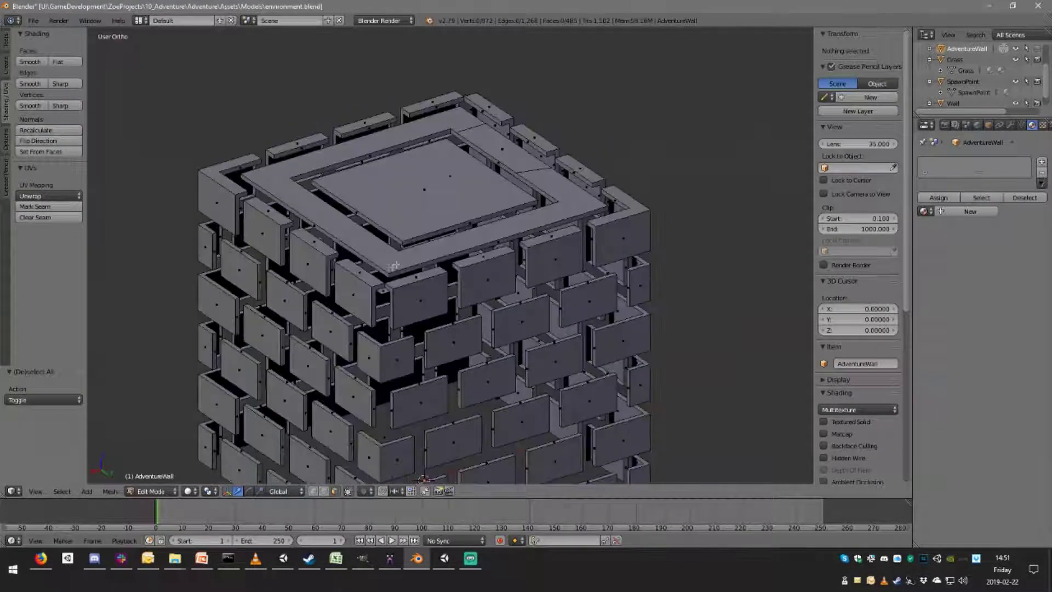
pyautogui.scroll(3, 367, 304)
pyautogui.moveTo(367, 303); pyautogui.dragTo(330, 311, button='middle')
pyautogui.keyDown('shift'); pyautogui.moveTo(229, 308); pyautogui.dragTo(535, 341, button='middle'); pyautogui.keyUp('shift')
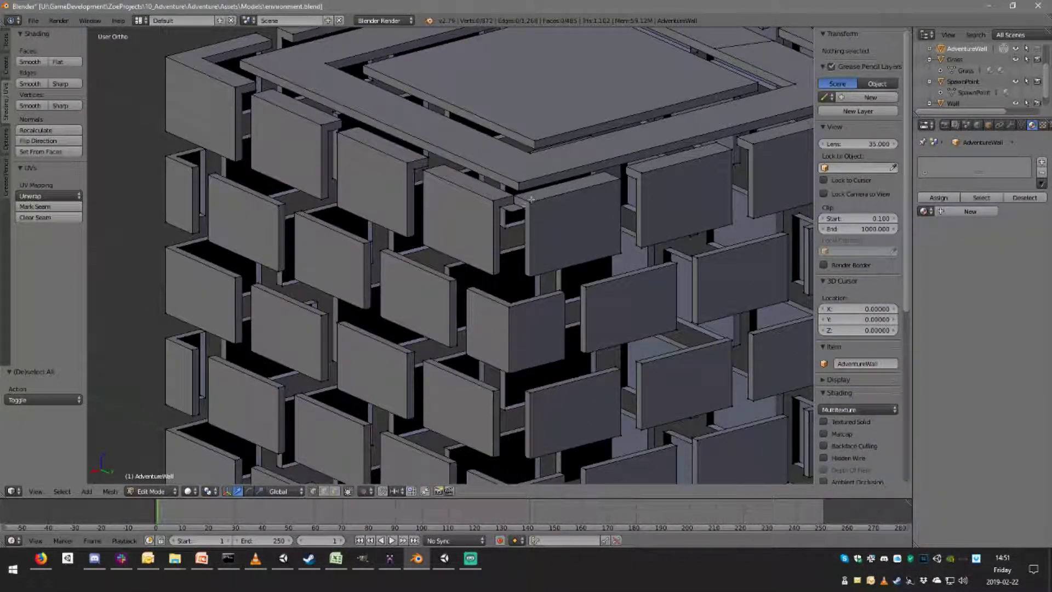
pyautogui.rightClick(506, 231)
pyautogui.moveTo(506, 230); pyautogui.dragTo(481, 297, button='middle')
pyautogui.scroll(-4, 481, 297)
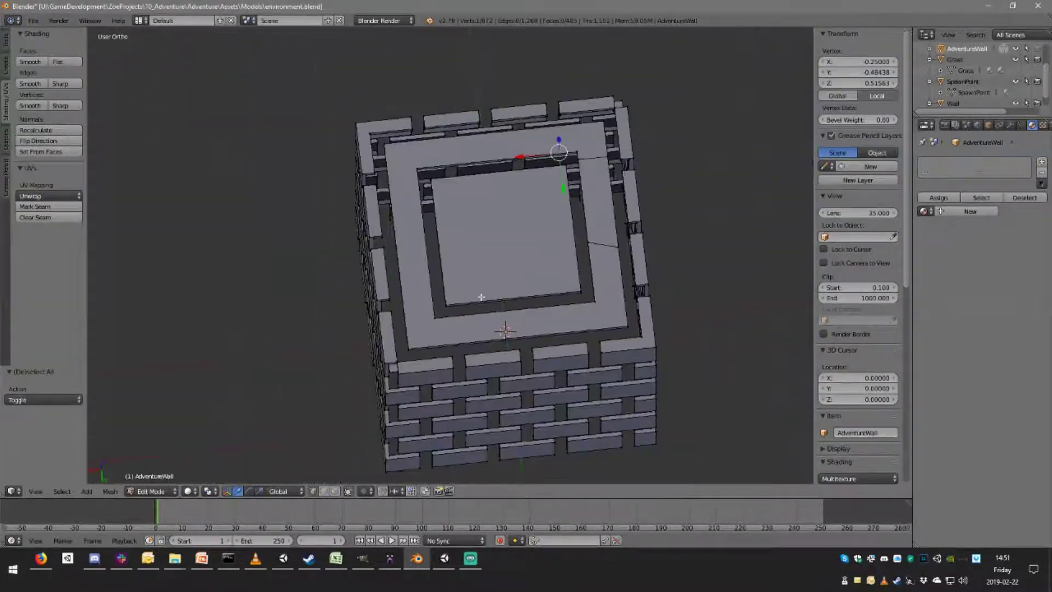
# Select the two faces forming the raised frame on the wall's top and delete them.
pyautogui.scroll(2, 463, 351)
pyautogui.moveTo(458, 345); pyautogui.dragTo(527, 306, button='middle')
pyautogui.click(334, 491)
pyautogui.rightClick(580, 220)
pyautogui.moveTo(590, 146); pyautogui.dragTo(491, 62, button='middle')
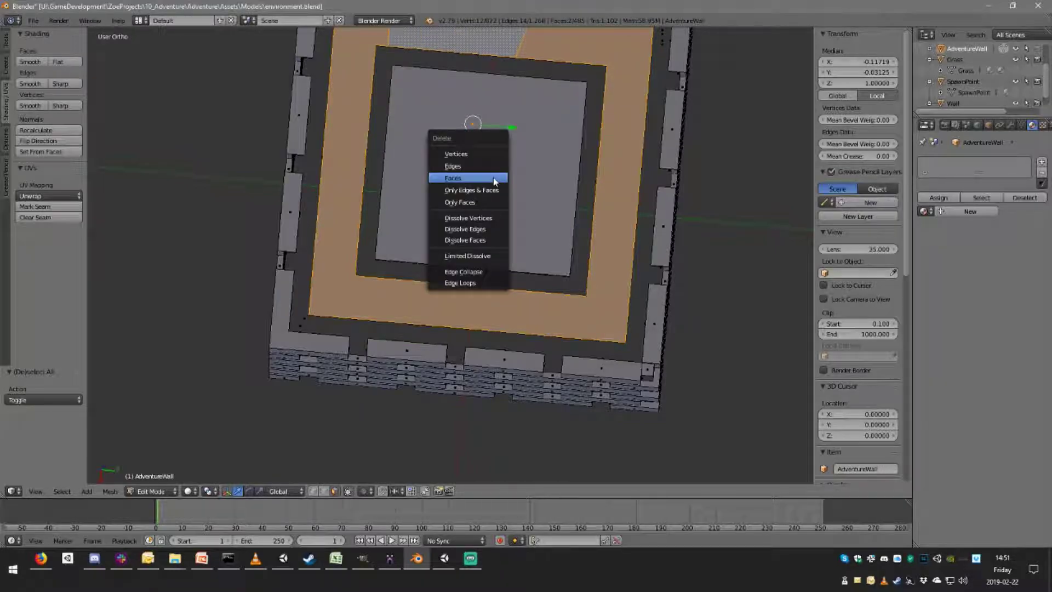
pyautogui.click(494, 181)
# Run Limited Dissolve on the whole mesh, clear the selection and check the open top in wireframe and solid display.
pyautogui.moveTo(505, 117); pyautogui.dragTo(480, 167, button='middle')
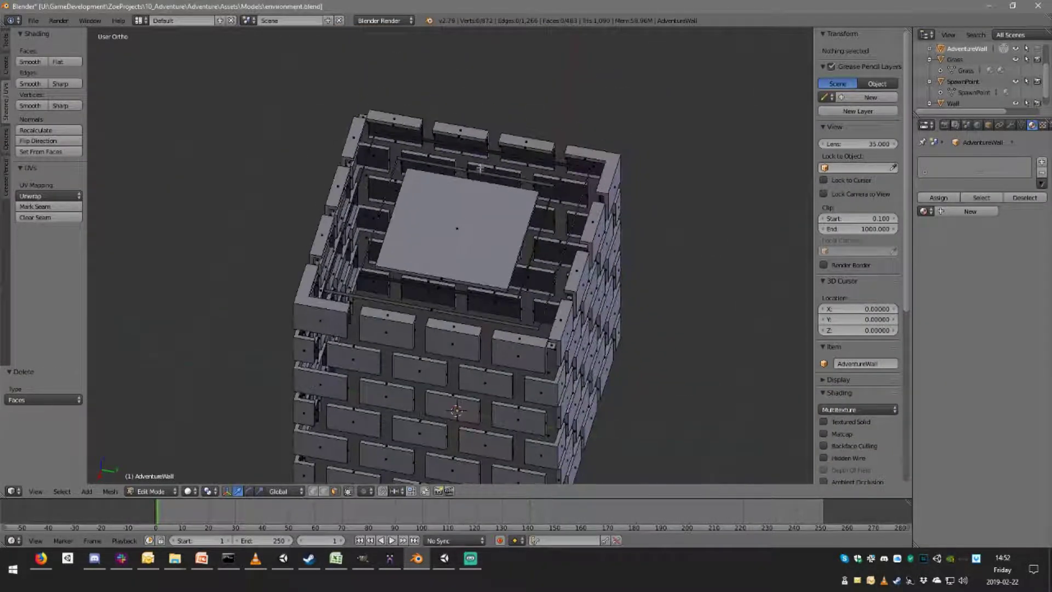
pyautogui.press('a')
pyautogui.press('space')
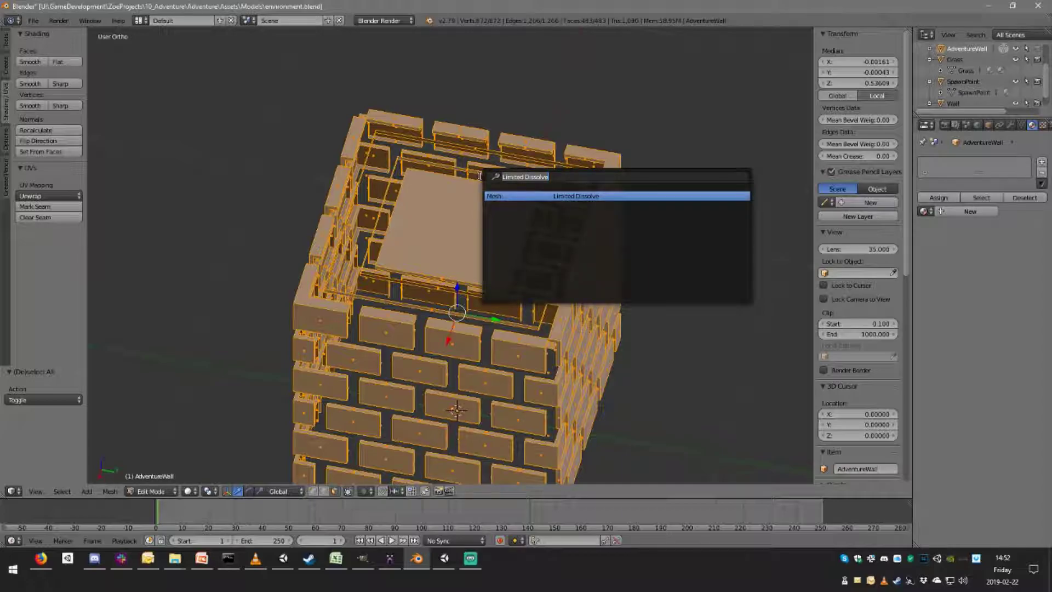
pyautogui.press('Return')
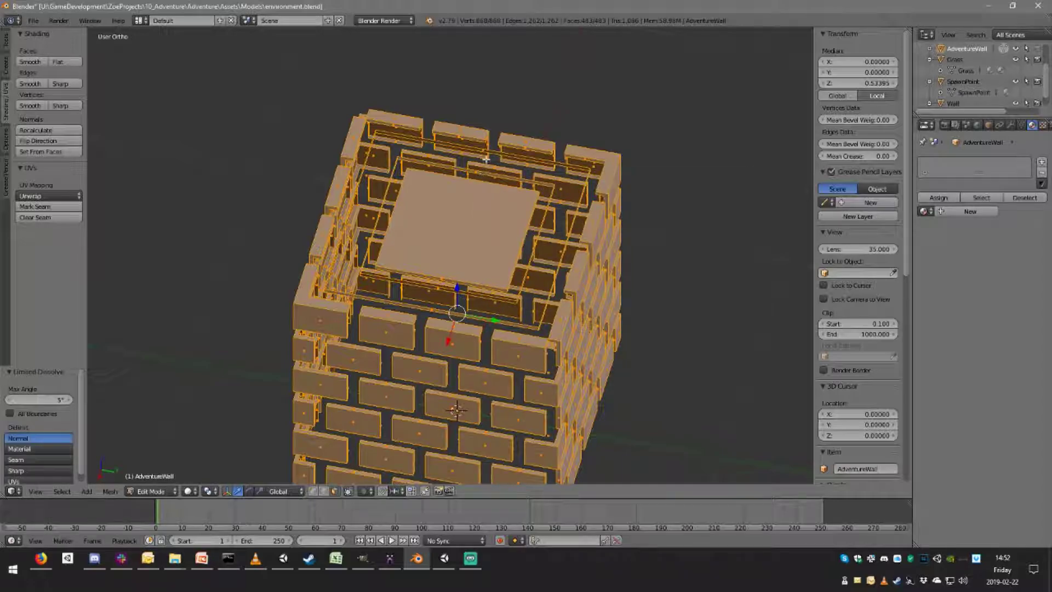
pyautogui.press('a')
pyautogui.press('z')
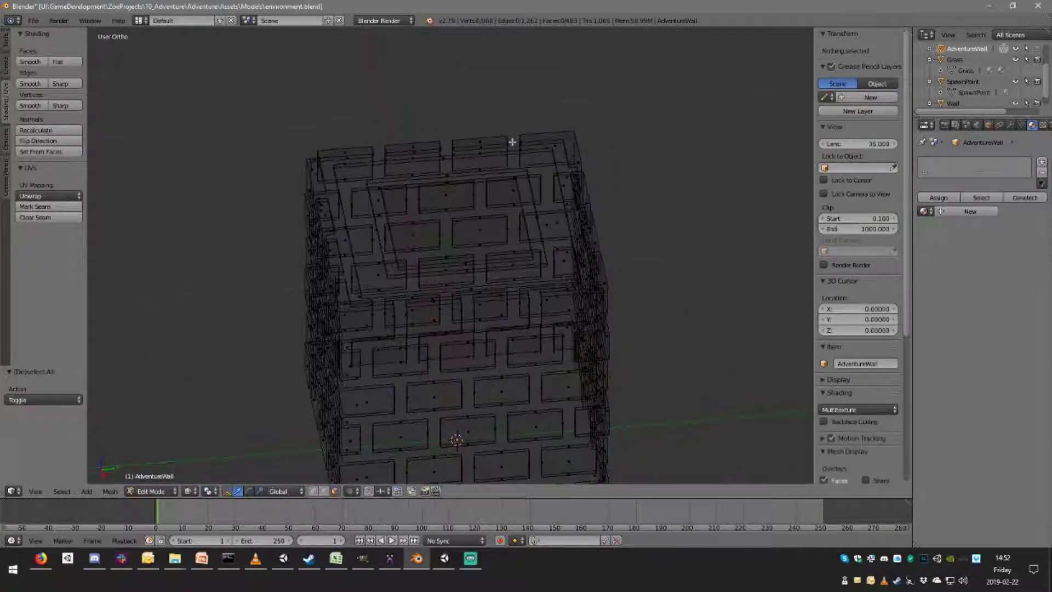
pyautogui.press('z')
pyautogui.moveTo(438, 223); pyautogui.dragTo(498, 439, button='middle')
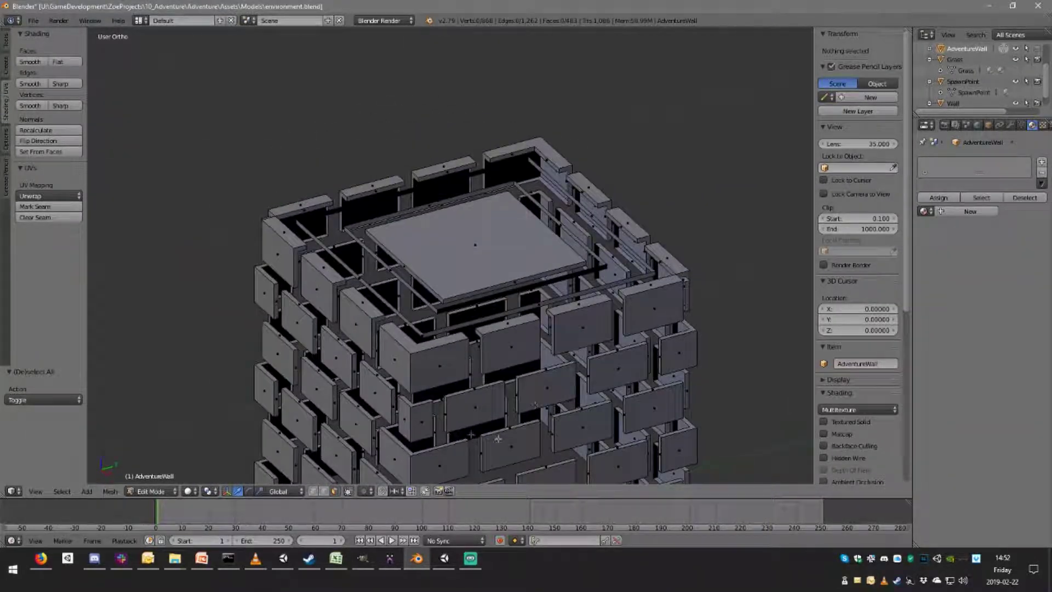
# Select two neighbouring open edge loops on the wall's top and bridge them with a ring of faces.
pyautogui.rightClick(508, 286)
pyautogui.moveTo(509, 286); pyautogui.dragTo(649, 245, button='middle')
pyautogui.keyDown('alt'); pyautogui.keyDown('shift'); pyautogui.rightClick(572, 210); pyautogui.keyUp('shift'); pyautogui.keyUp('alt')
pyautogui.moveTo(572, 211); pyautogui.dragTo(610, 183, button='middle')
pyautogui.hotkey('ctrl', 'e')
pyautogui.click(611, 235)
pyautogui.press('a')
# Bridge the remaining pair of open edge loops around the top's centre panel and clear the selection.
pyautogui.keyDown('alt'); pyautogui.rightClick(549, 208); pyautogui.keyUp('alt')
pyautogui.keyDown('alt'); pyautogui.keyDown('shift'); pyautogui.rightClick(554, 186); pyautogui.keyUp('shift'); pyautogui.keyUp('alt')
pyautogui.hotkey('ctrl', 'e')
pyautogui.click(611, 183)
pyautogui.press('a')
pyautogui.moveTo(578, 217); pyautogui.dragTo(482, 232, button='middle')
pyautogui.press('w')
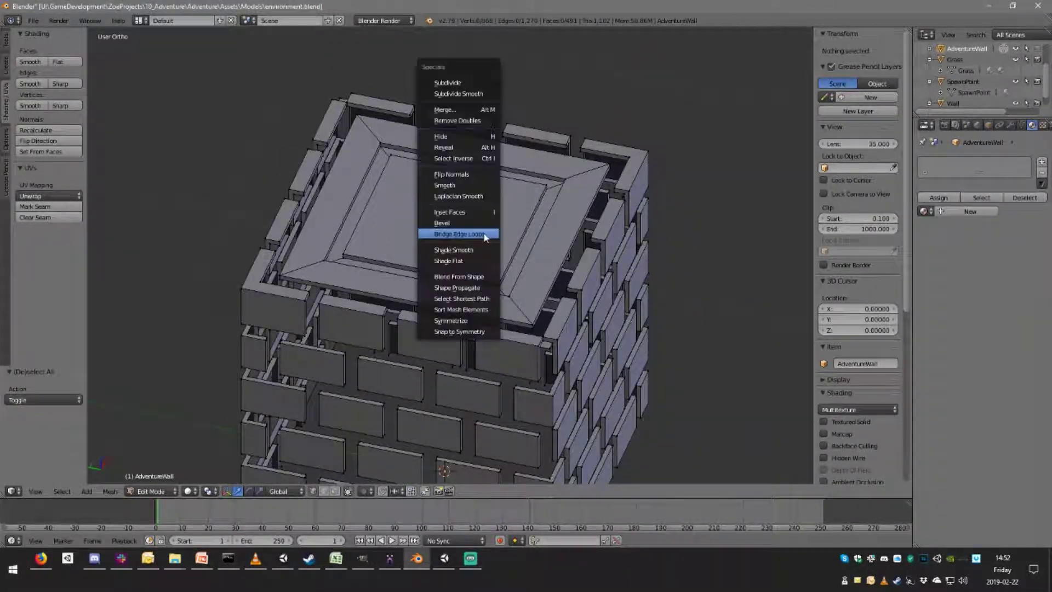
pyautogui.moveTo(548, 250); pyautogui.dragTo(596, 237, button='middle')
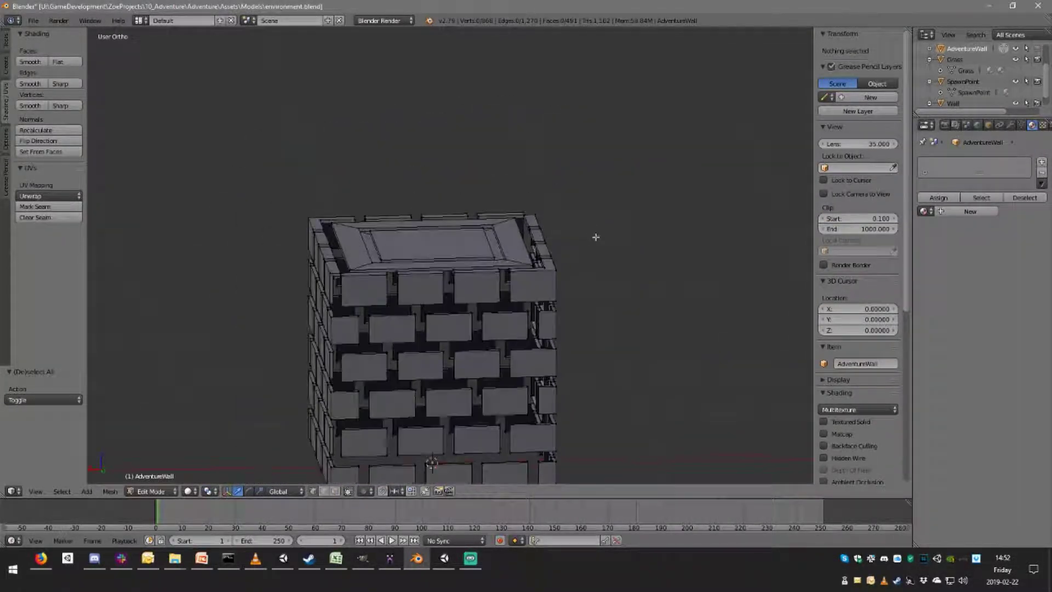
# Duplicate the four inner corner vertices of the brick shell and move the copies 0.3 down along Z, below the wall.
pyautogui.press('ctrl+KP_7')
pyautogui.keyDown('shift'); pyautogui.moveTo(603, 175); pyautogui.dragTo(559, 230, button='middle'); pyautogui.keyUp('shift')
pyautogui.scroll(2, 559, 219)
pyautogui.rightClick(580, 194)
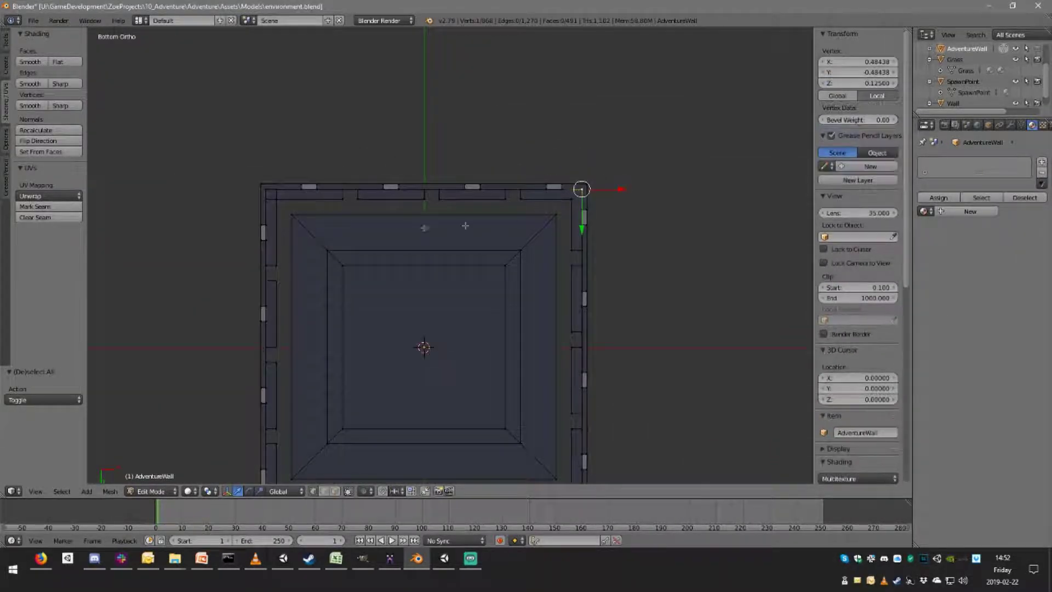
pyautogui.keyDown('shift'); pyautogui.rightClick(266, 193); pyautogui.keyUp('shift')
pyautogui.keyDown('shift'); pyautogui.scroll(-5, 341, 194); pyautogui.keyUp('shift')
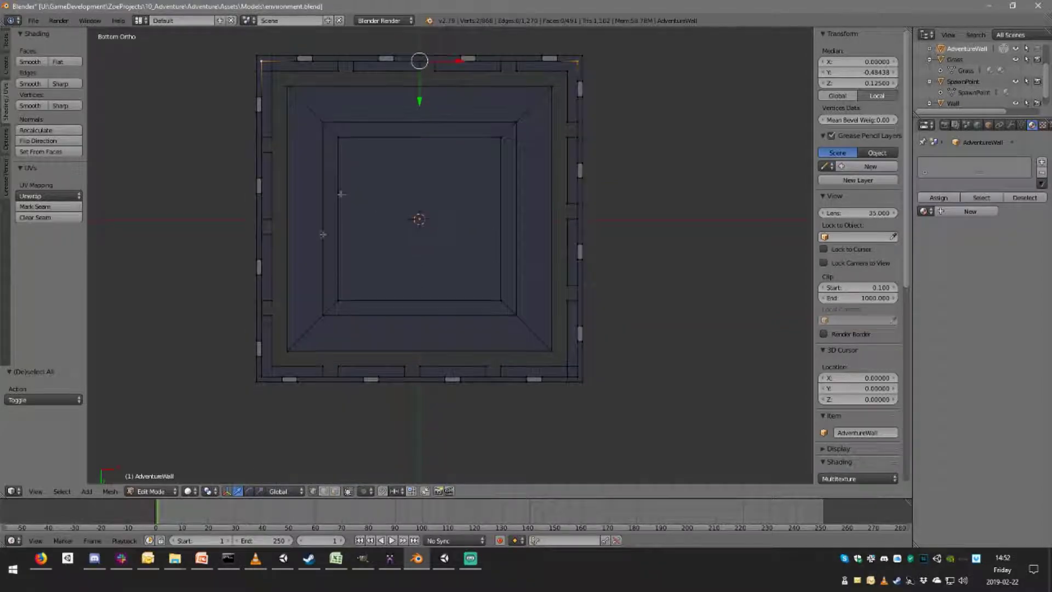
pyautogui.keyDown('shift'); pyautogui.rightClick(578, 377); pyautogui.keyUp('shift')
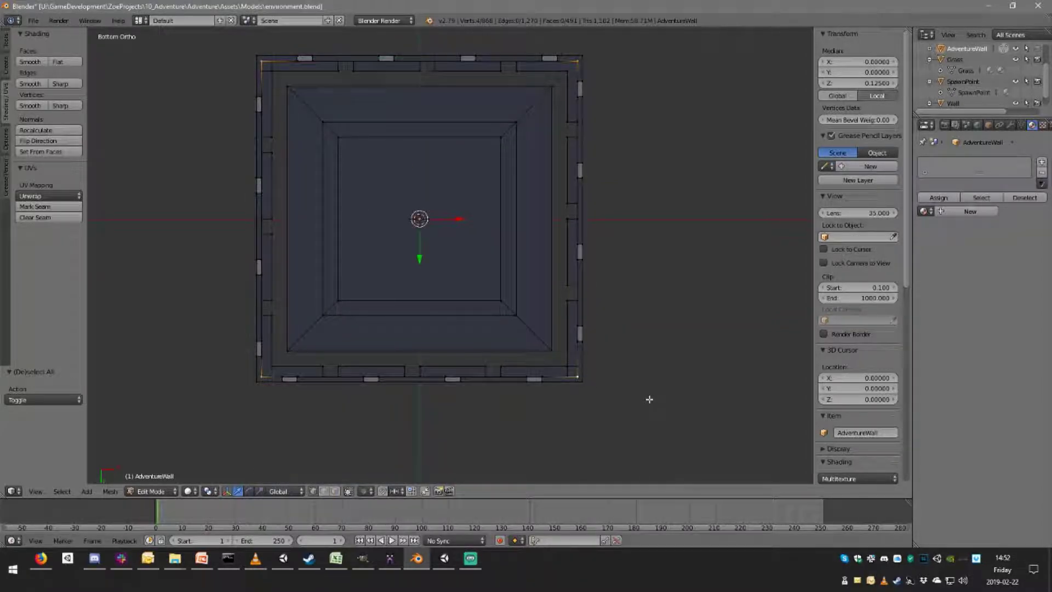
pyautogui.press('KP_1')
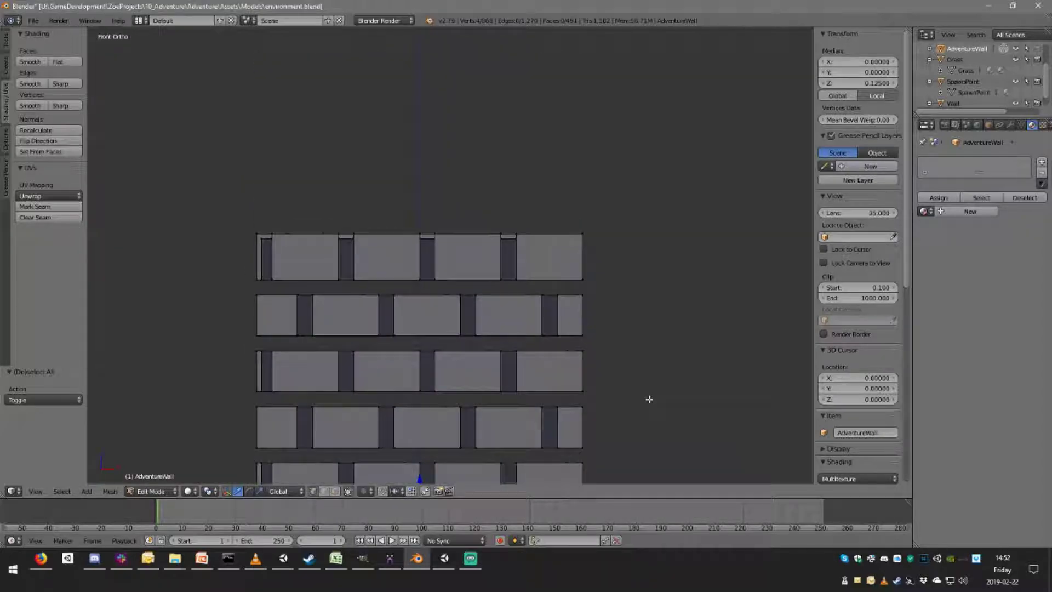
pyautogui.hotkey('shift', 'd')
pyautogui.rightClick(650, 399)
pyautogui.keyDown('shift'); pyautogui.moveTo(624, 406); pyautogui.dragTo(635, 160, button='middle'); pyautogui.keyUp('shift')
pyautogui.press('z')
pyautogui.moveTo(452, 234); pyautogui.dragTo(459, 340)
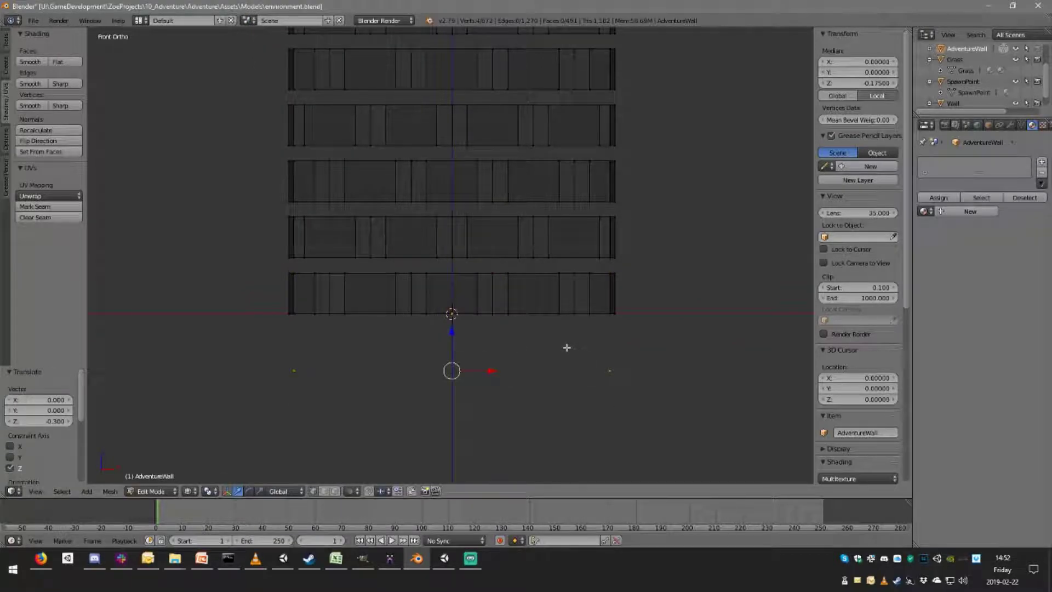
# Fill the four duplicated vertices with a face and extrude it 1.16 up along Z inside the bricks.
pyautogui.press('f')
pyautogui.moveTo(450, 313); pyautogui.dragTo(489, 346, button='middle')
pyautogui.press('KP_1')
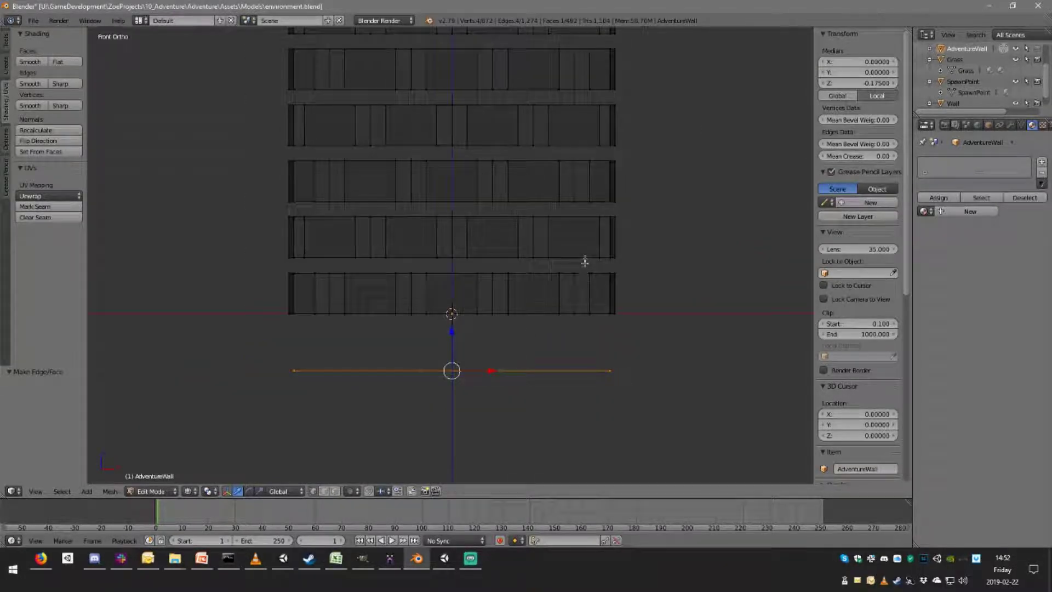
pyautogui.scroll(-3, 582, 258)
pyautogui.press('e')
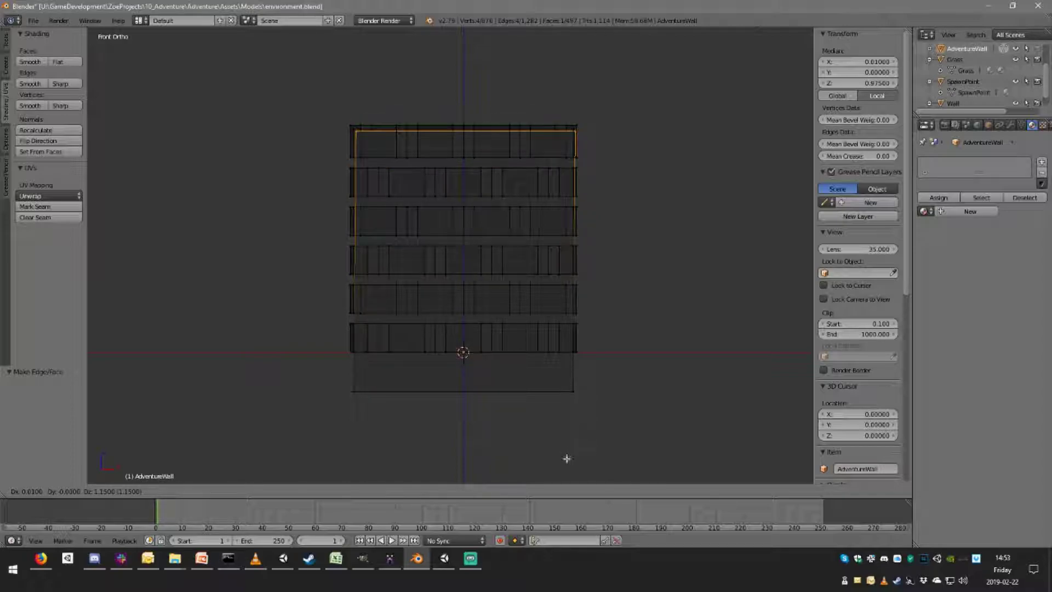
pyautogui.click(547, 443)
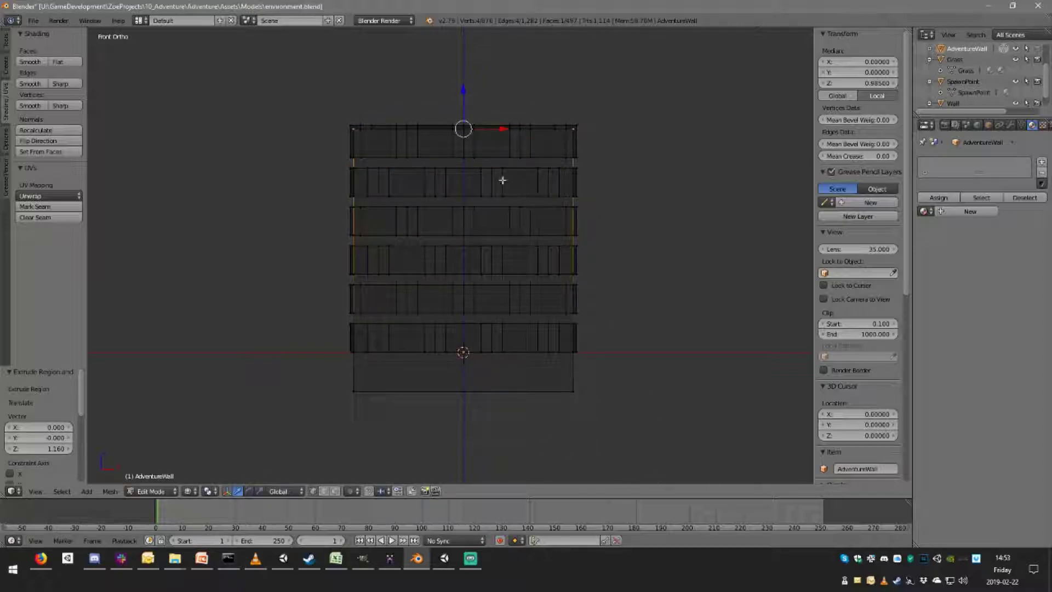
# Set the Z position of the extruded block's top face to 0.98.
pyautogui.scroll(8, 502, 180)
pyautogui.scroll(5, 321, 329)
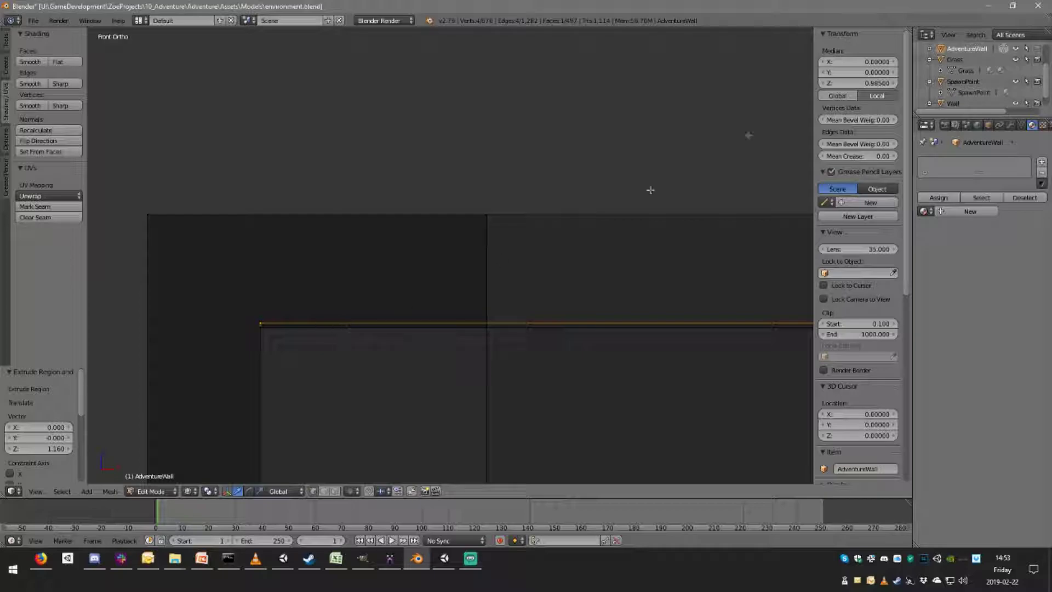
pyautogui.click(870, 83)
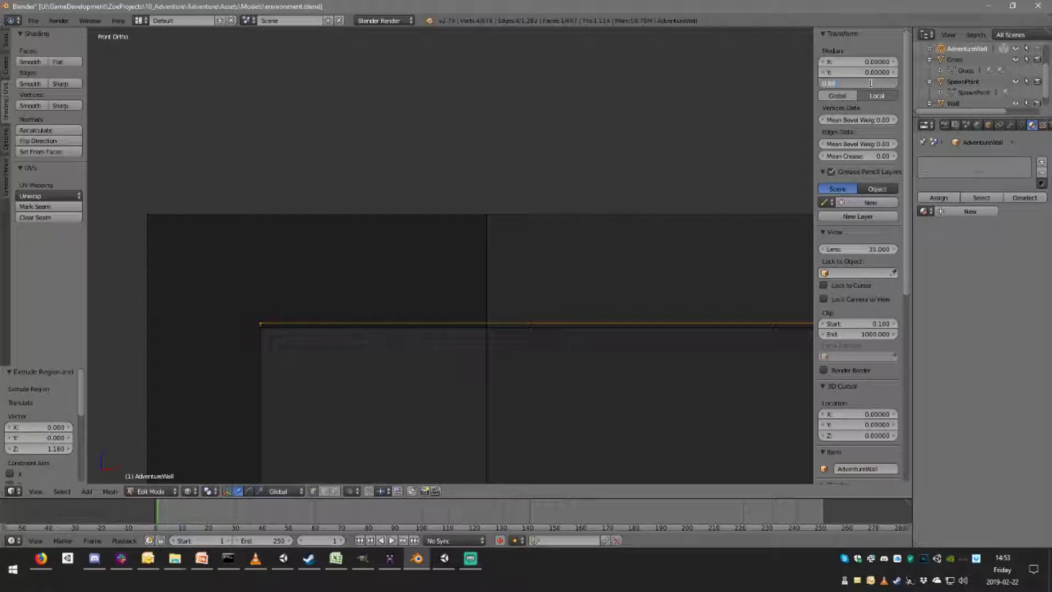
pyautogui.press('Return')
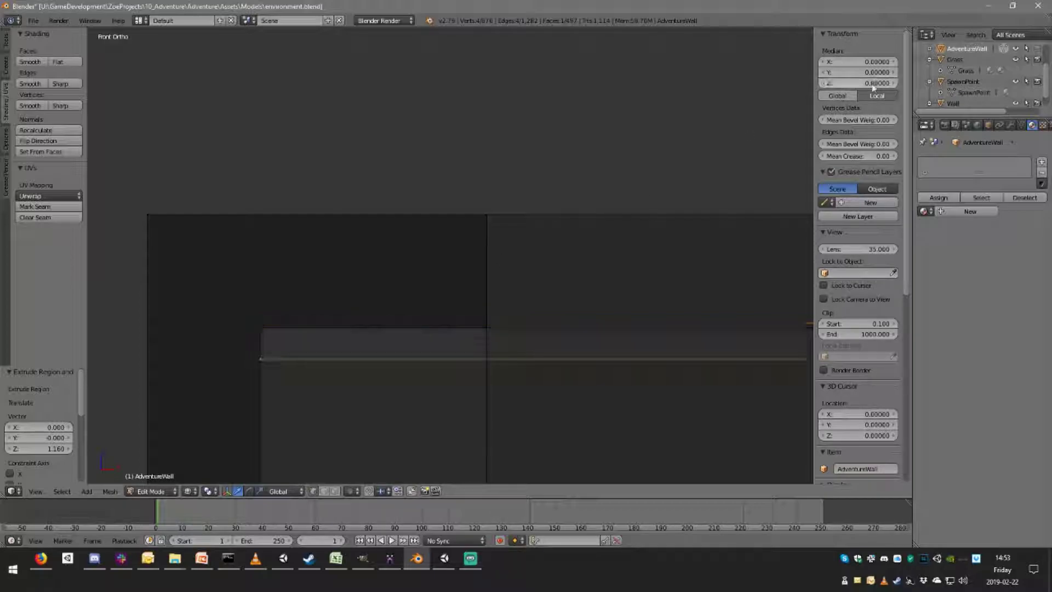
# Check the height of the neighbouring brick-corner vertices and set the inner block's top face to Z 0.98438.
pyautogui.rightClick(261, 327)
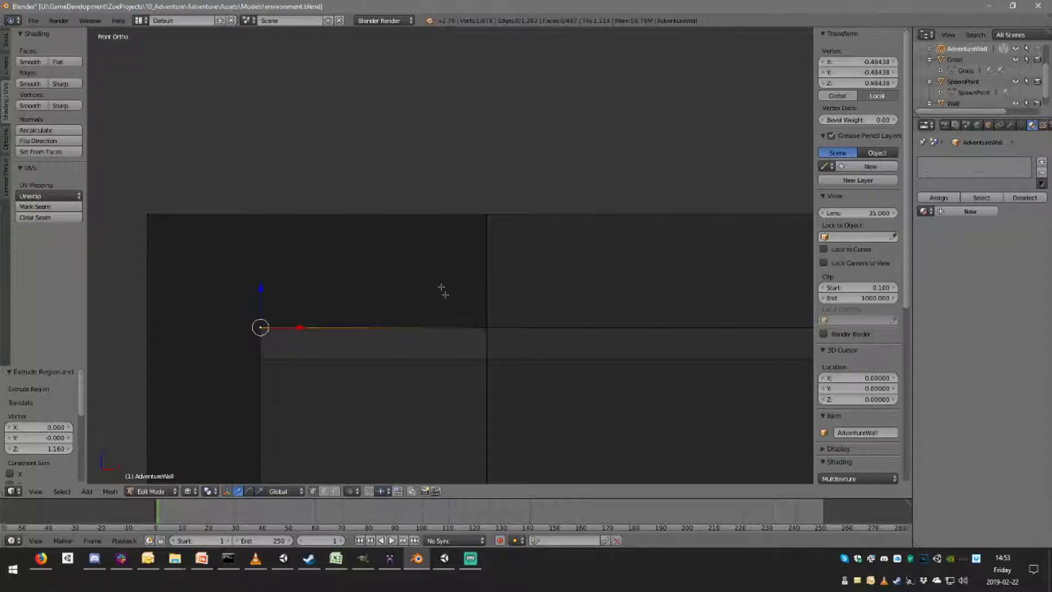
pyautogui.moveTo(445, 295); pyautogui.dragTo(439, 331, button='middle')
pyautogui.press('z')
pyautogui.scroll(-15, 444, 324)
pyautogui.rightClick(450, 328)
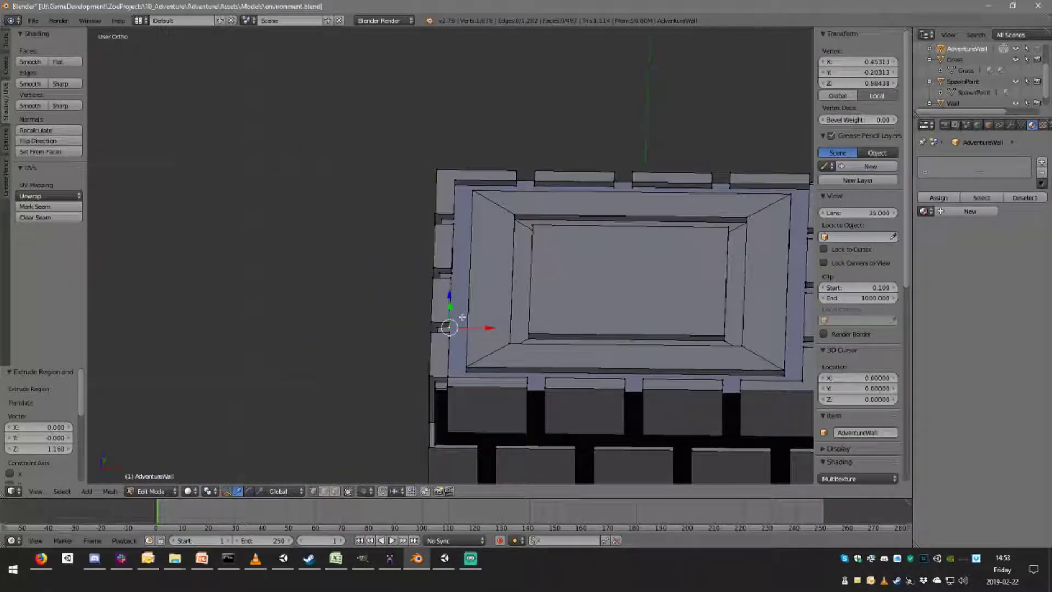
pyautogui.click(335, 492)
pyautogui.rightClick(464, 323)
pyautogui.press('KP_1')
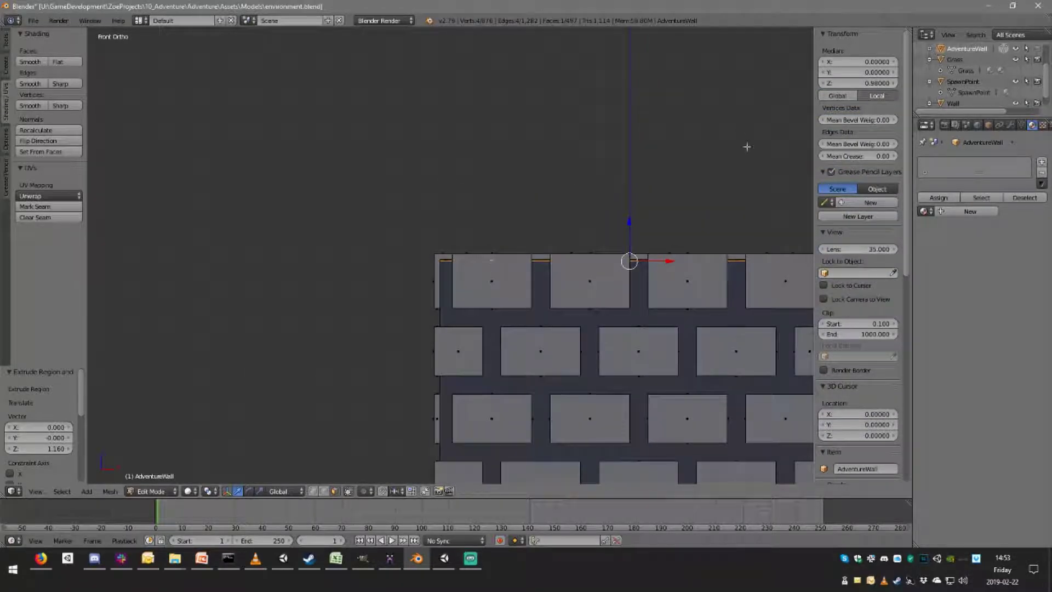
pyautogui.click(872, 83)
pyautogui.write('0.98438')
pyautogui.press('Return')
# Delete the bottom face of the extruded inner block.
pyautogui.scroll(-4, 613, 214)
pyautogui.press('Tab')
pyautogui.keyDown('shift'); pyautogui.moveTo(563, 380); pyautogui.dragTo(555, 267, button='middle'); pyautogui.keyUp('shift')
pyautogui.scroll(2, 559, 268)
pyautogui.press('Tab')
pyautogui.rightClick(554, 266)
pyautogui.press('x')
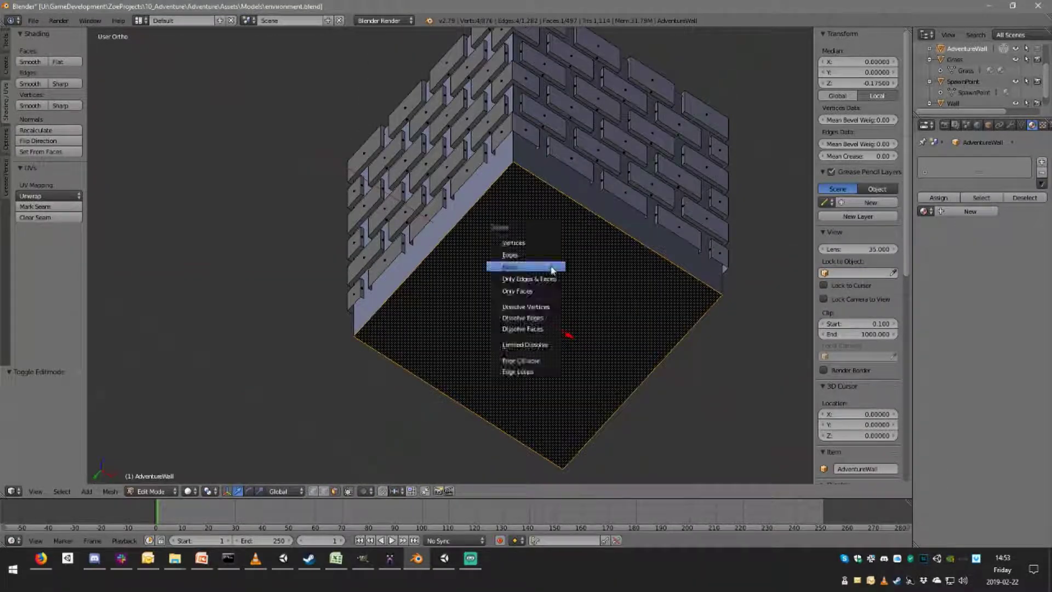
pyautogui.click(552, 269)
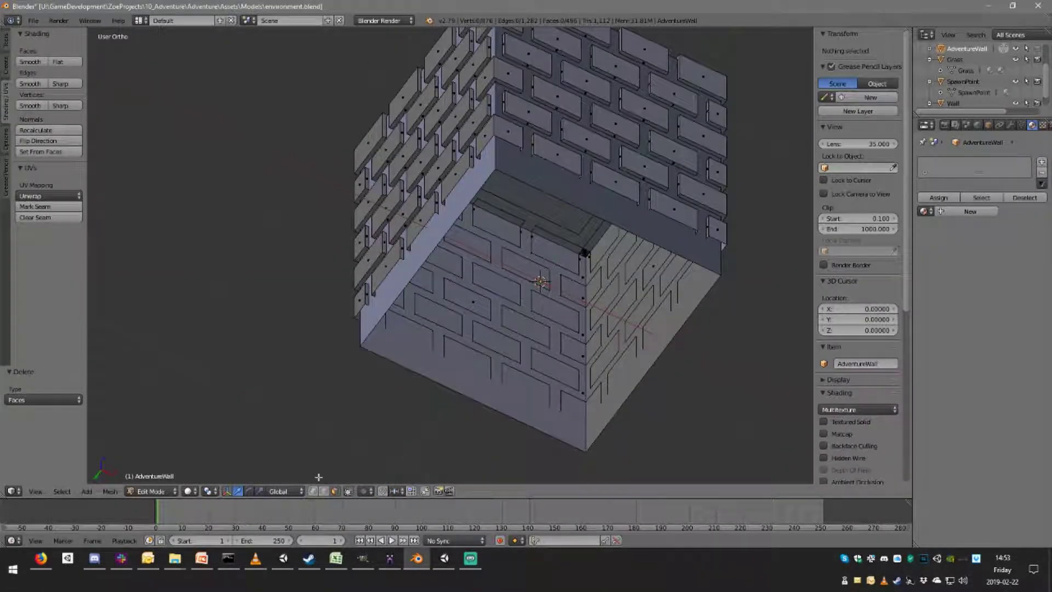
# Set the inner block's bottom edge loop to Z 0 and return to object mode in solid display.
pyautogui.keyDown('alt'); pyautogui.rightClick(594, 211); pyautogui.keyUp('alt')
pyautogui.press('KP_1')
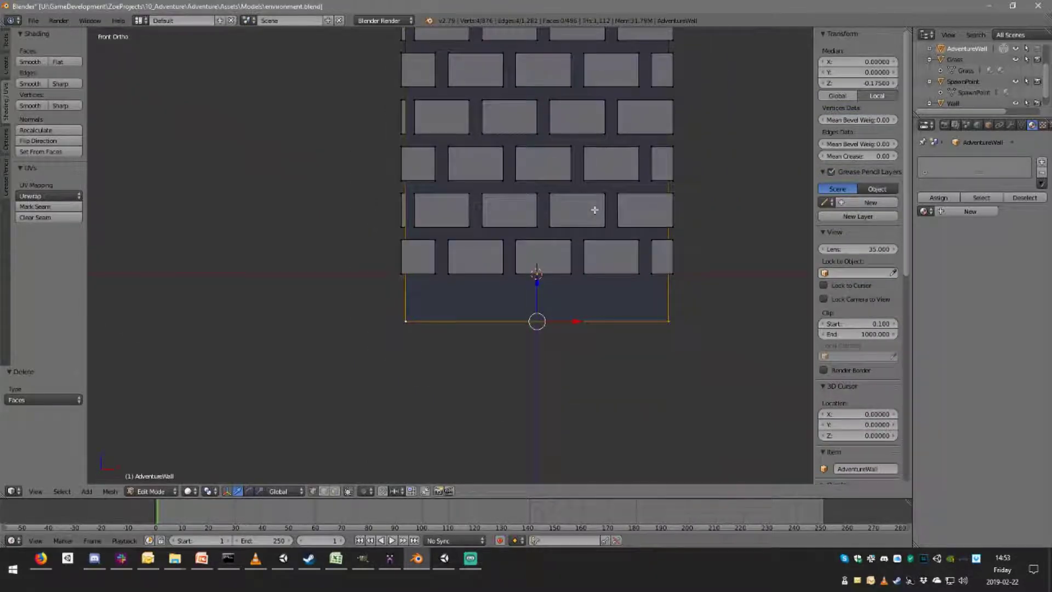
pyautogui.press('z')
pyautogui.click(864, 82)
pyautogui.write('0')
pyautogui.press('Return')
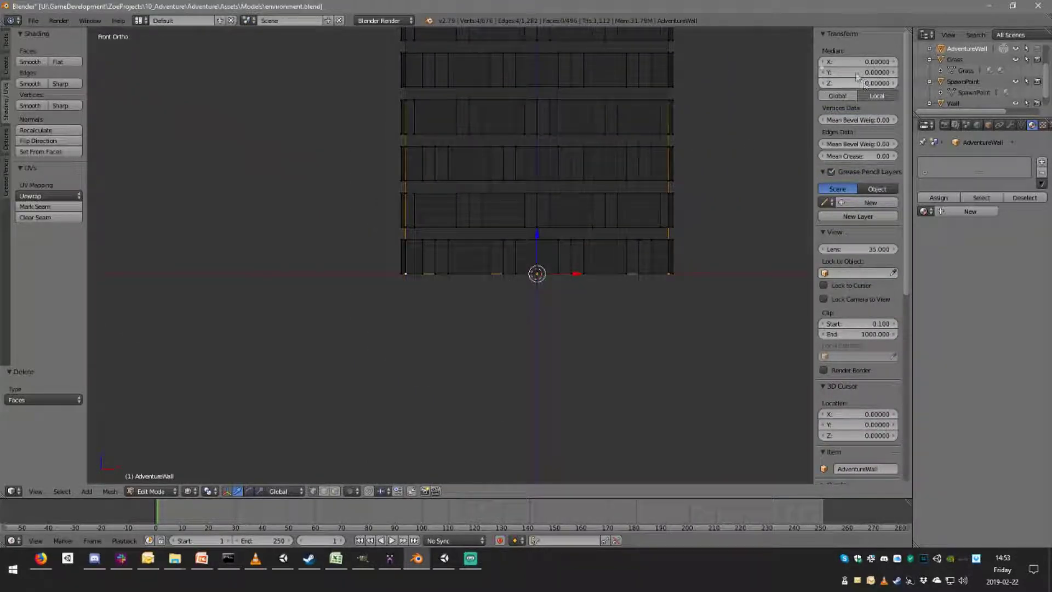
pyautogui.moveTo(526, 113); pyautogui.dragTo(609, 202, button='middle')
pyautogui.press('Tab')
pyautogui.press('z')
# Recalculate the normals of the entire wall mesh and check the shading in object mode.
pyautogui.scroll(-2, 591, 140)
pyautogui.press('a')
pyautogui.press('a')
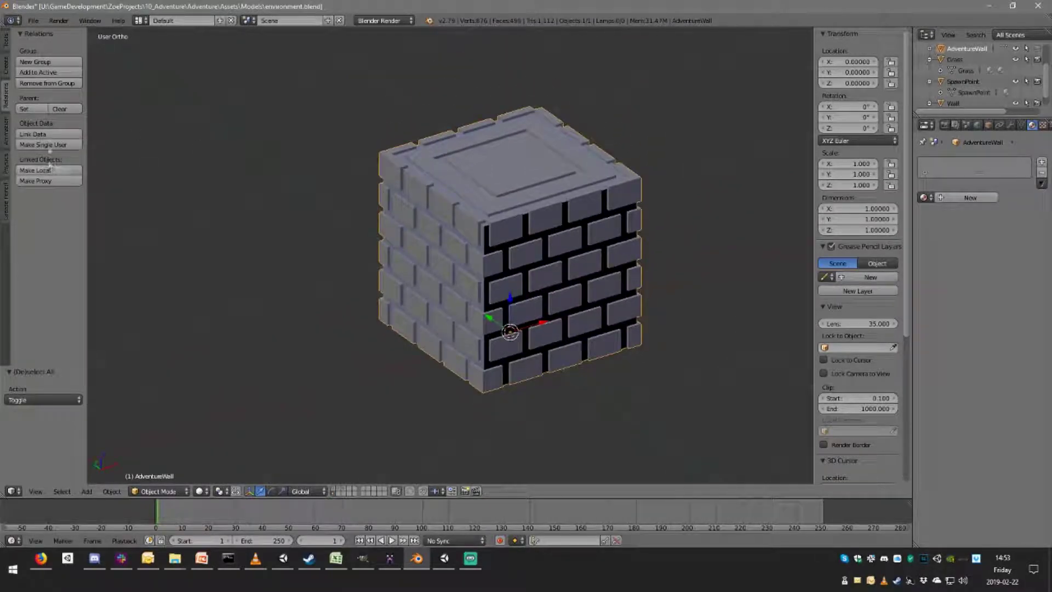
pyautogui.press('Tab')
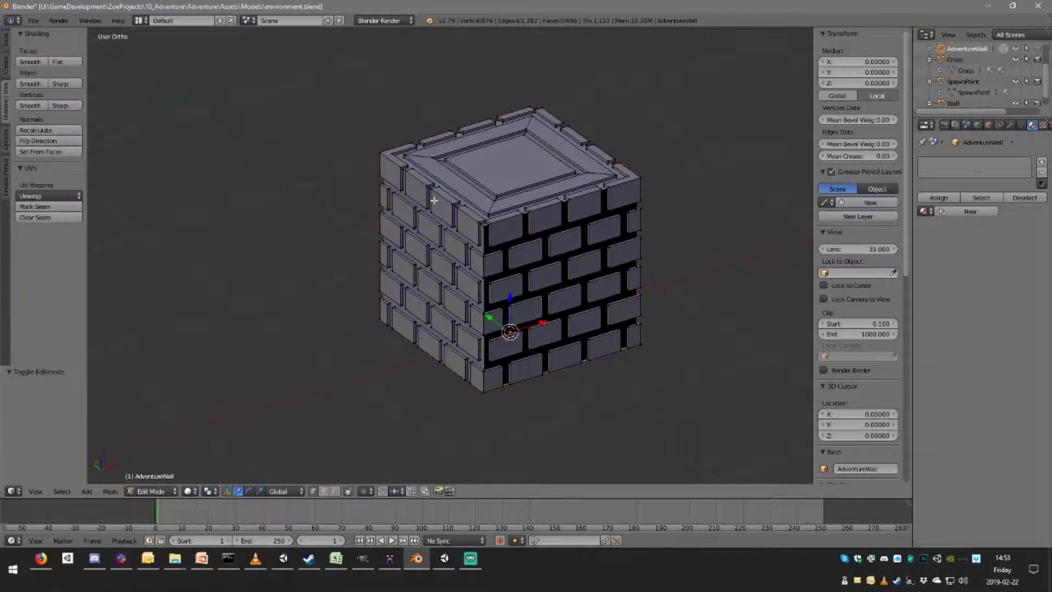
pyautogui.press('a')
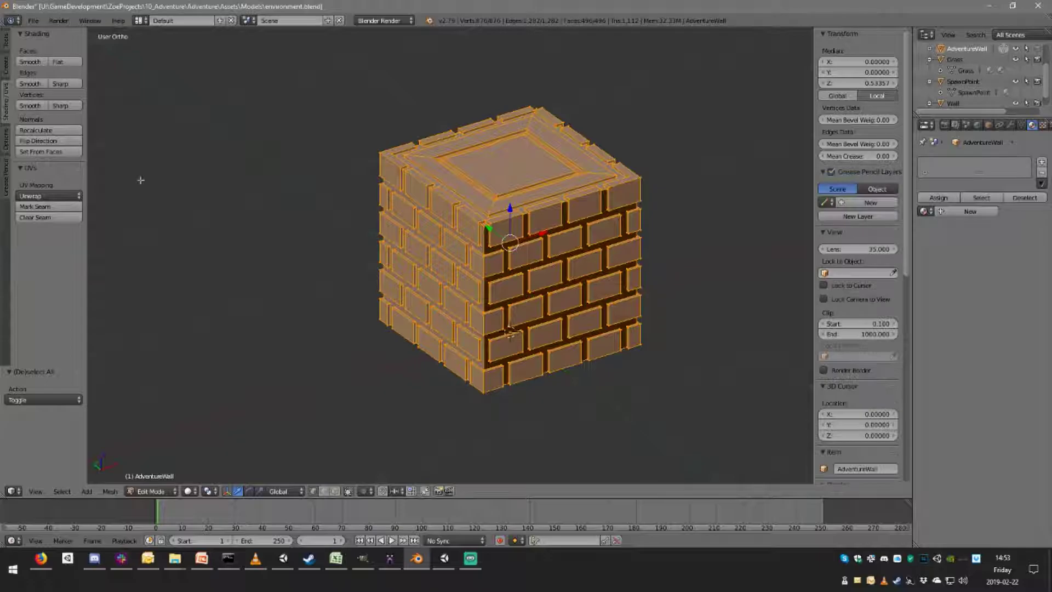
pyautogui.click(43, 131)
pyautogui.press('Tab')
pyautogui.moveTo(455, 198)
pyautogui.mouseDown(button='middle')
pyautogui.moveTo(459, 208)
pyautogui.moveTo(487, 212)
pyautogui.moveTo(458, 199)
pyautogui.moveTo(535, 219)
pyautogui.moveTo(459, 210)
pyautogui.mouseUp(button='middle')
pyautogui.scroll(2, 458, 211)
pyautogui.scroll(1, 459, 211)
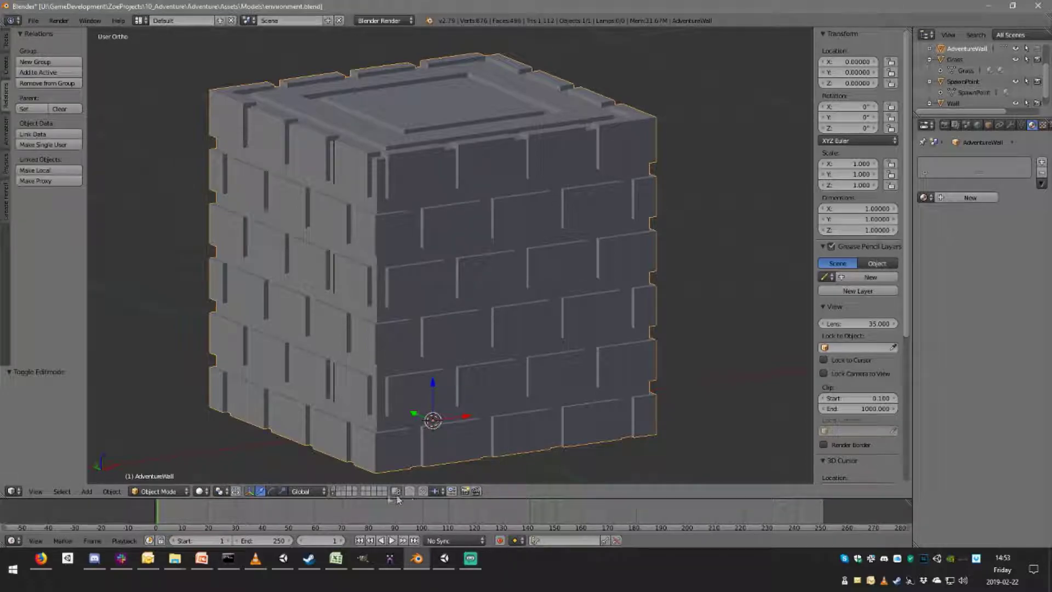
# Show the layer with the green and red Wall model and examine its triangulated mesh for comparison.
pyautogui.click(336, 491)
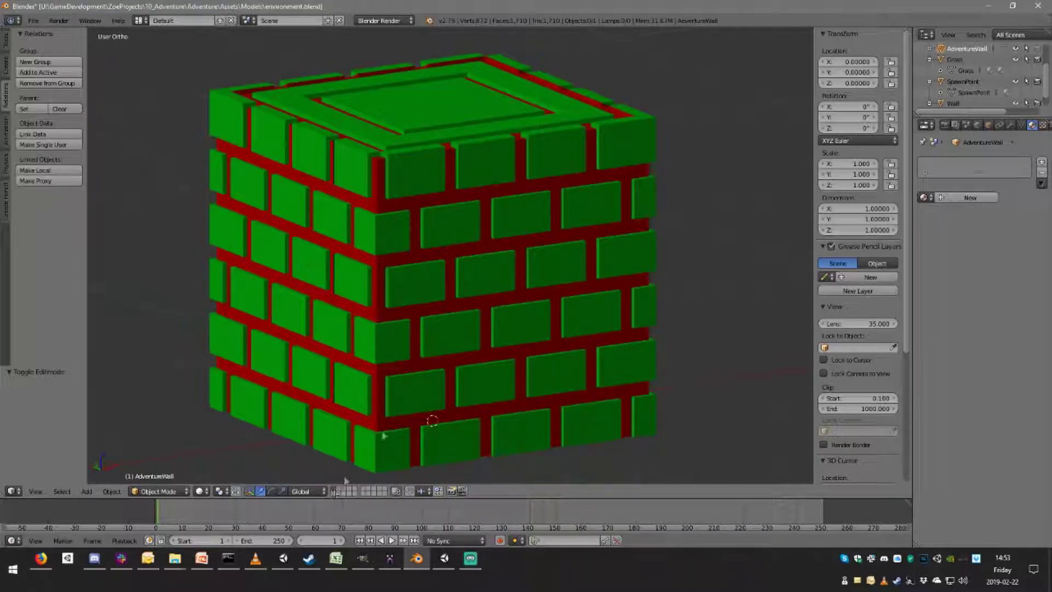
pyautogui.rightClick(491, 283)
pyautogui.press('Tab')
pyautogui.moveTo(430, 223)
pyautogui.mouseDown(button='middle')
pyautogui.moveTo(451, 230)
pyautogui.moveTo(521, 324)
pyautogui.moveTo(423, 246)
pyautogui.moveTo(423, 235)
pyautogui.mouseUp(button='middle')
pyautogui.press('Tab')
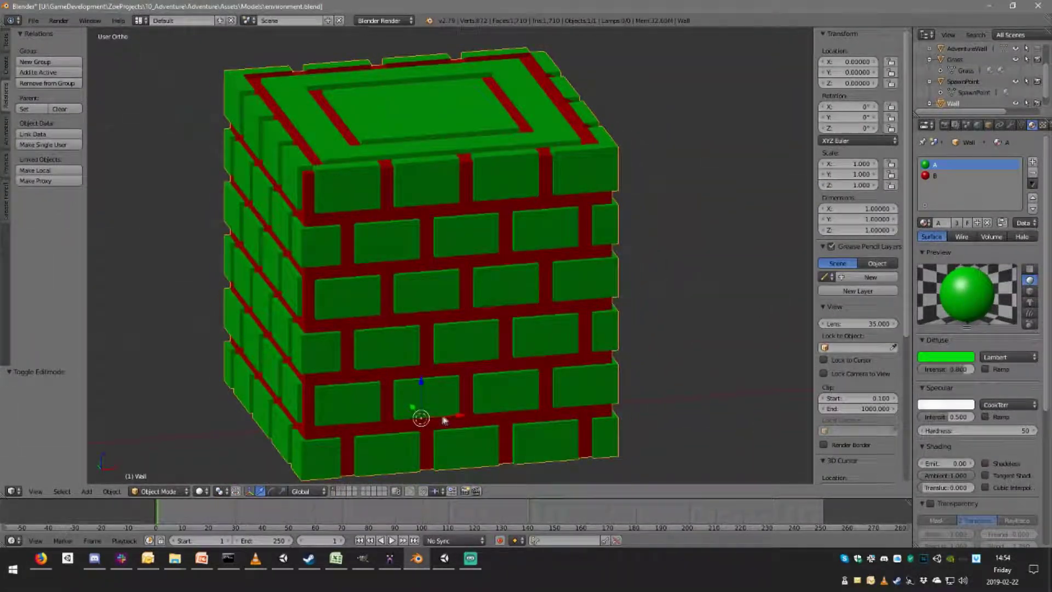
pyautogui.moveTo(422, 406); pyautogui.dragTo(521, 301, button='middle')
pyautogui.press('Tab')
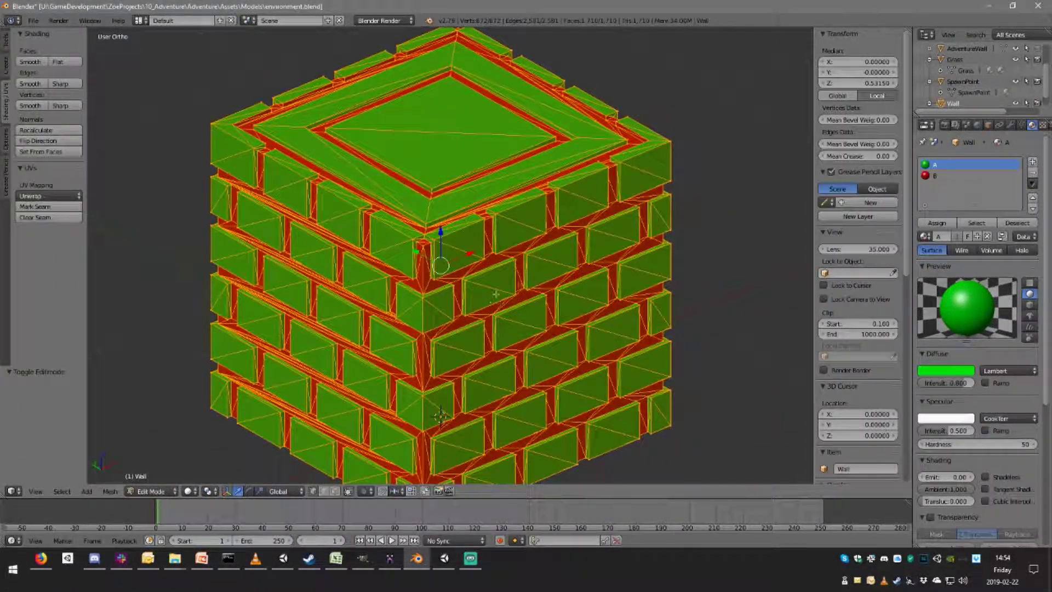
pyautogui.press('Tab')
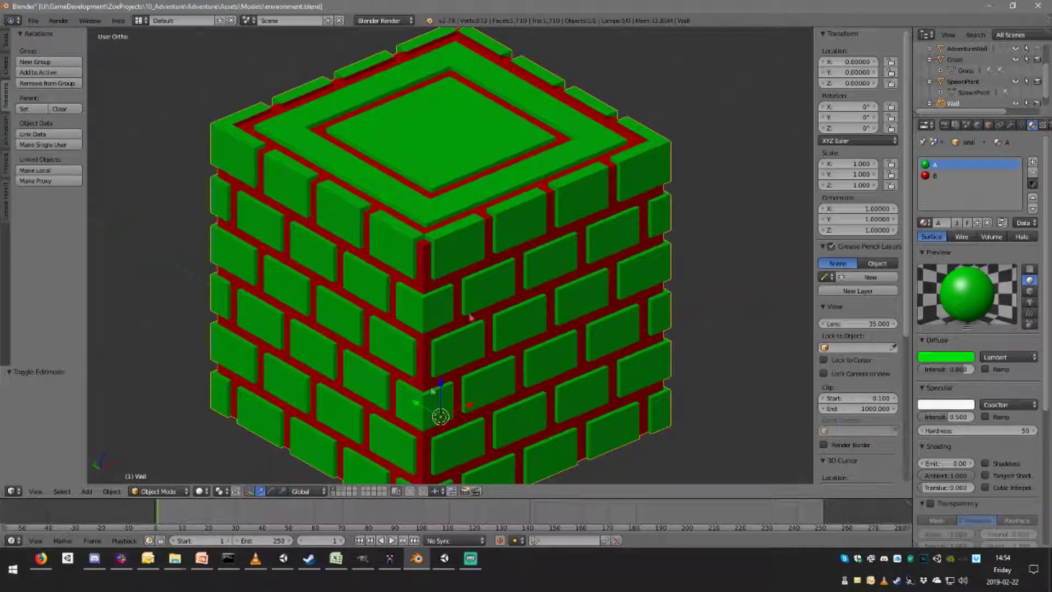
pyautogui.press('Tab')
pyautogui.moveTo(431, 391); pyautogui.dragTo(453, 354, button='middle')
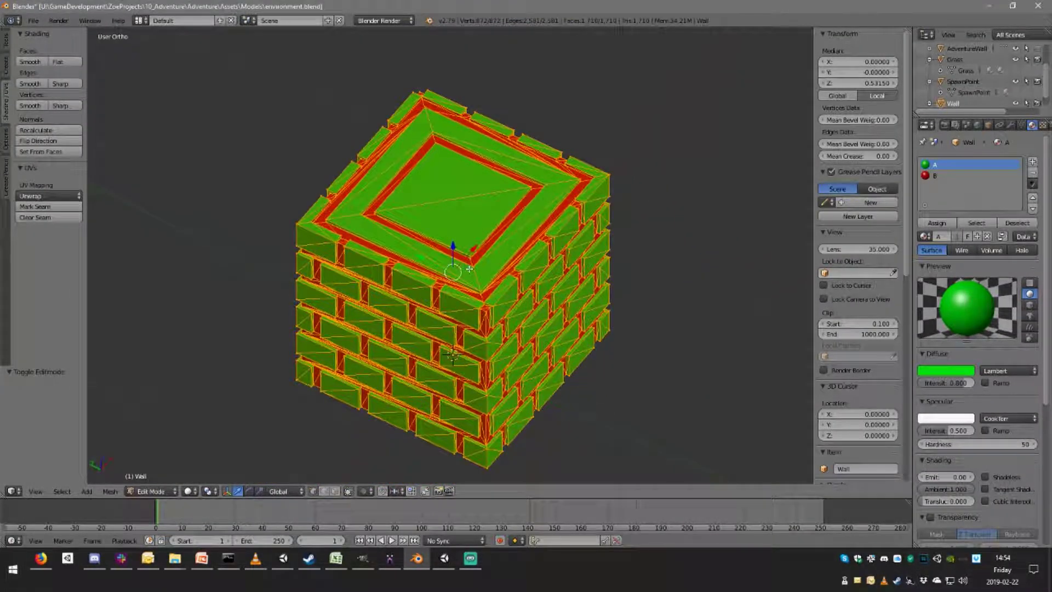
# Try converting the triangles of the green and red Wall mesh to quads.
pyautogui.moveTo(470, 269); pyautogui.dragTo(490, 259, button='middle')
pyautogui.scroll(3, 489, 259)
pyautogui.scroll(-2, 489, 259)
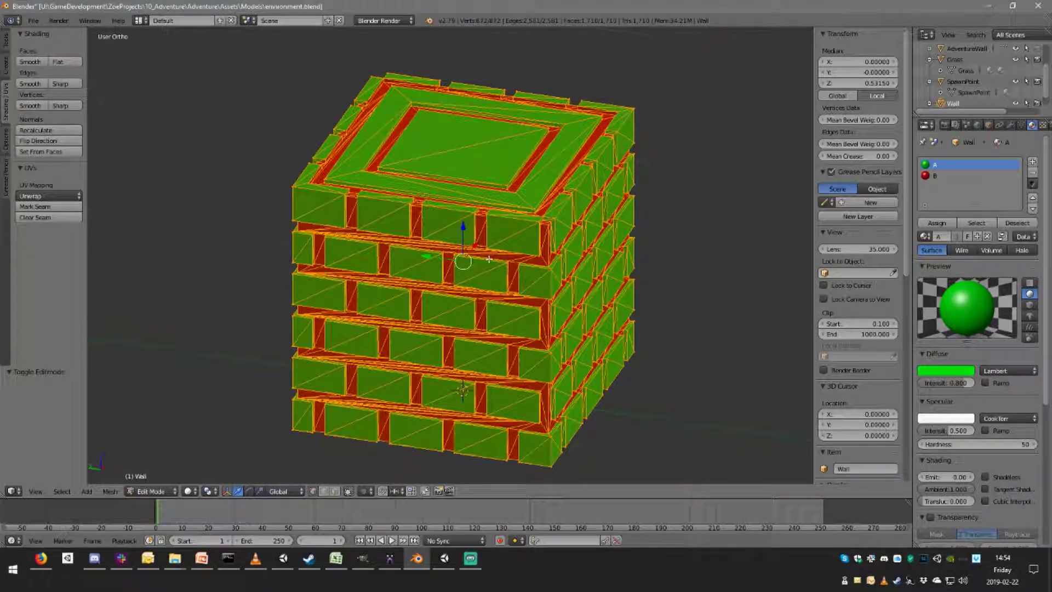
pyautogui.press('space')
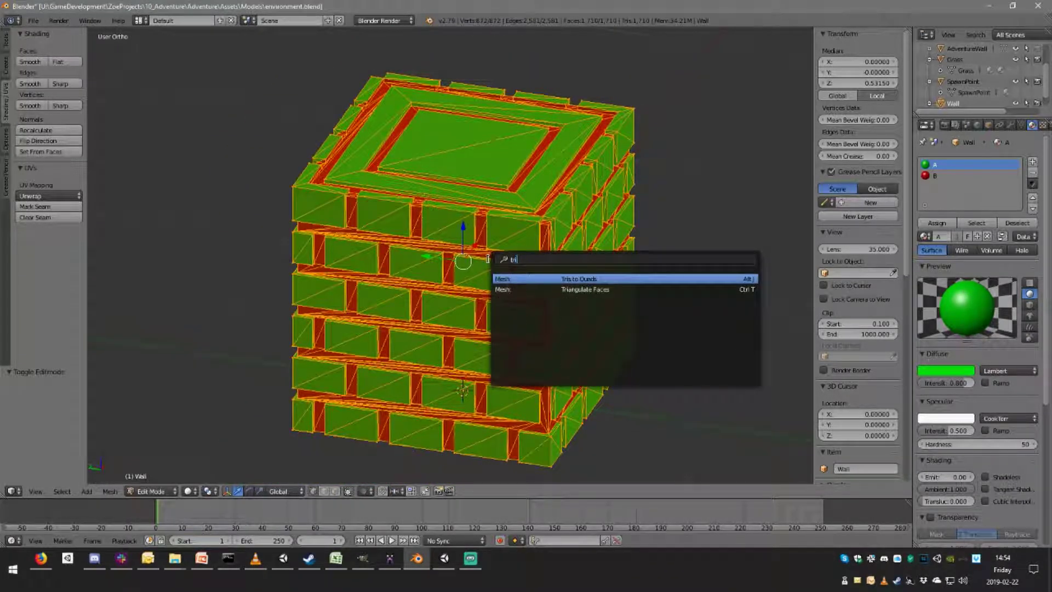
pyautogui.click(596, 277)
pyautogui.moveTo(595, 277)
pyautogui.mouseDown(button='middle')
pyautogui.moveTo(581, 301)
pyautogui.moveTo(623, 276)
pyautogui.moveTo(600, 277)
pyautogui.mouseUp(button='middle')
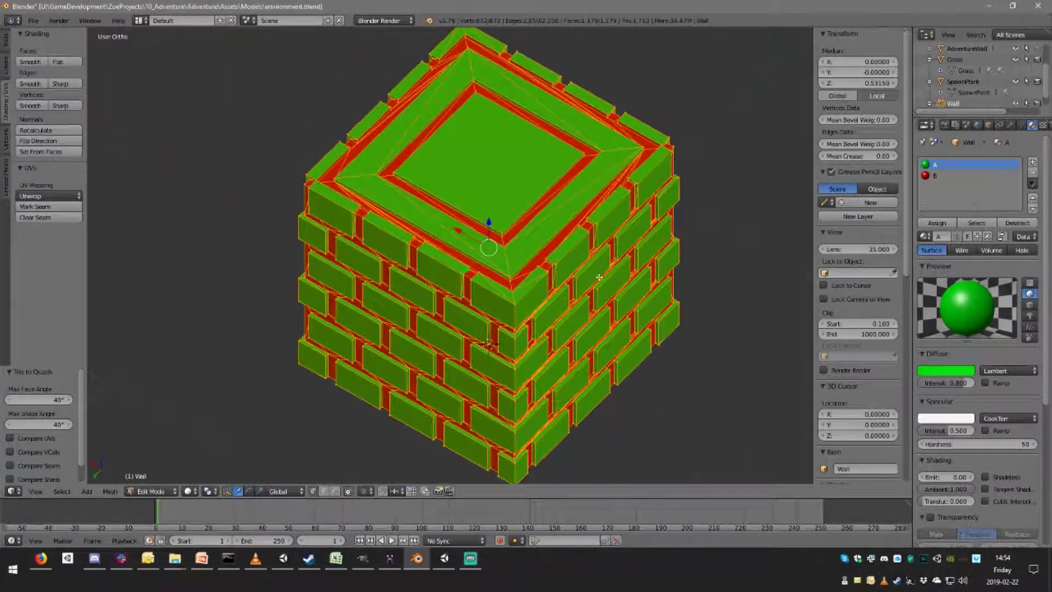
# Undo and redo the triangle-to-quad conversion to compare both versions of the mesh, ending with the conversion undone.
pyautogui.hotkey('ctrl', 'z')
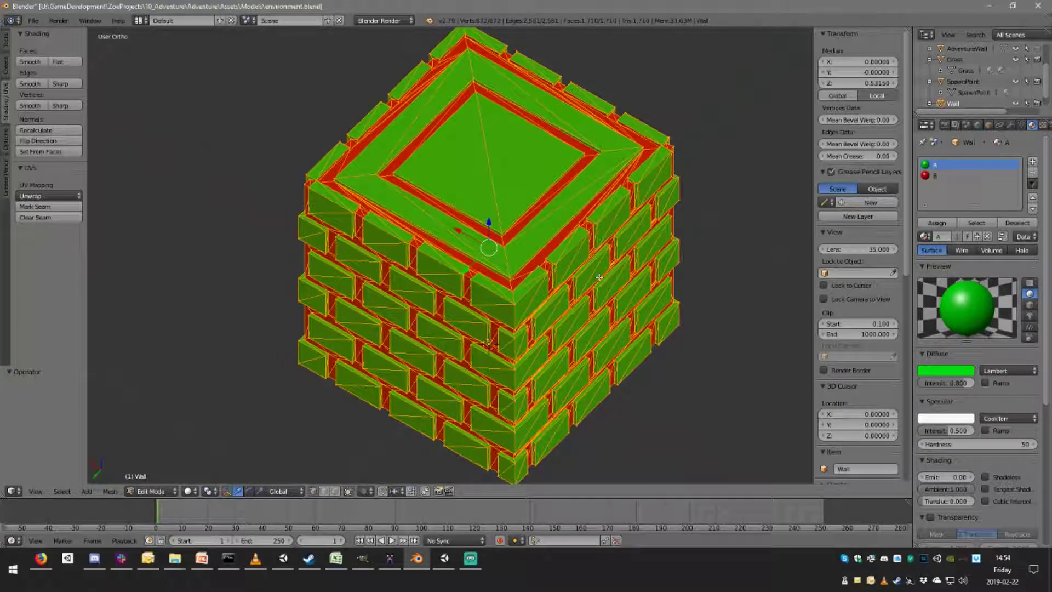
pyautogui.hotkey('ctrl', 'shift', 'z')
pyautogui.moveTo(586, 257); pyautogui.dragTo(441, 181, button='middle')
pyautogui.moveTo(340, 121); pyautogui.dragTo(564, 319, button='middle')
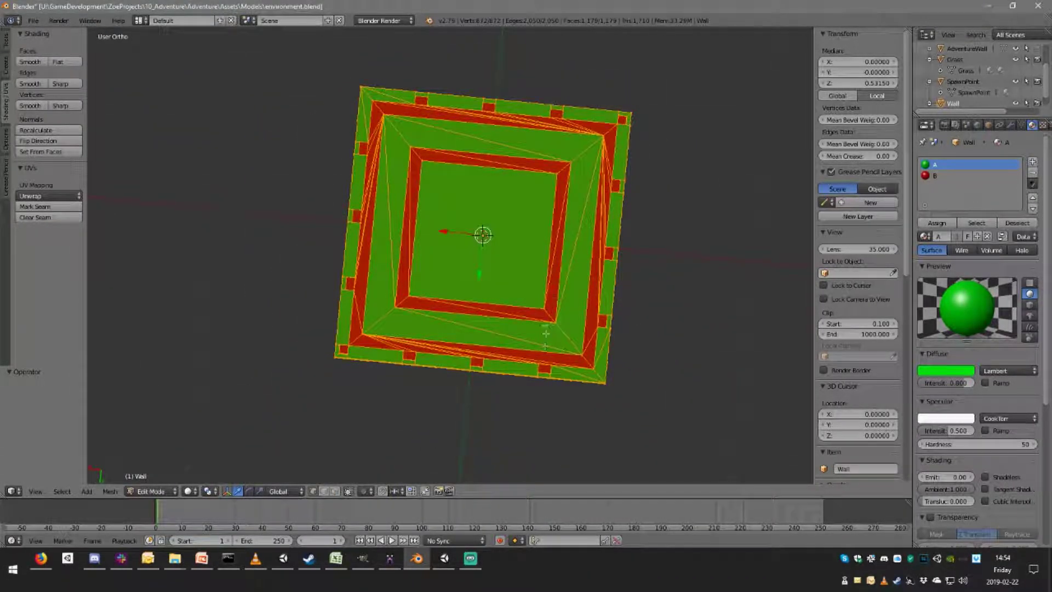
pyautogui.moveTo(586, 360); pyautogui.dragTo(592, 229, button='middle')
pyautogui.hotkey('alt', 'j')
pyautogui.hotkey('ctrl', 'z')
# Examine the old Wall's topology in edit mode and its open underside in object mode.
pyautogui.press('Tab')
pyautogui.moveTo(582, 256); pyautogui.dragTo(507, 305, button='middle')
pyautogui.scroll(3, 507, 305)
pyautogui.press('Tab')
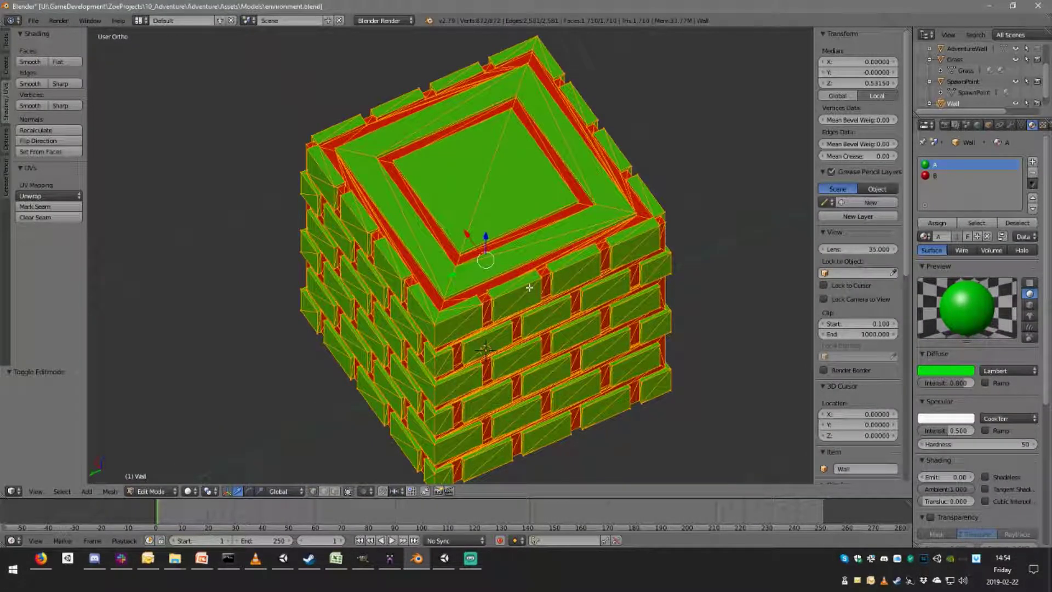
pyautogui.moveTo(525, 288); pyautogui.dragTo(573, 148, button='middle')
pyautogui.press('Tab')
pyautogui.scroll(-2, 589, 284)
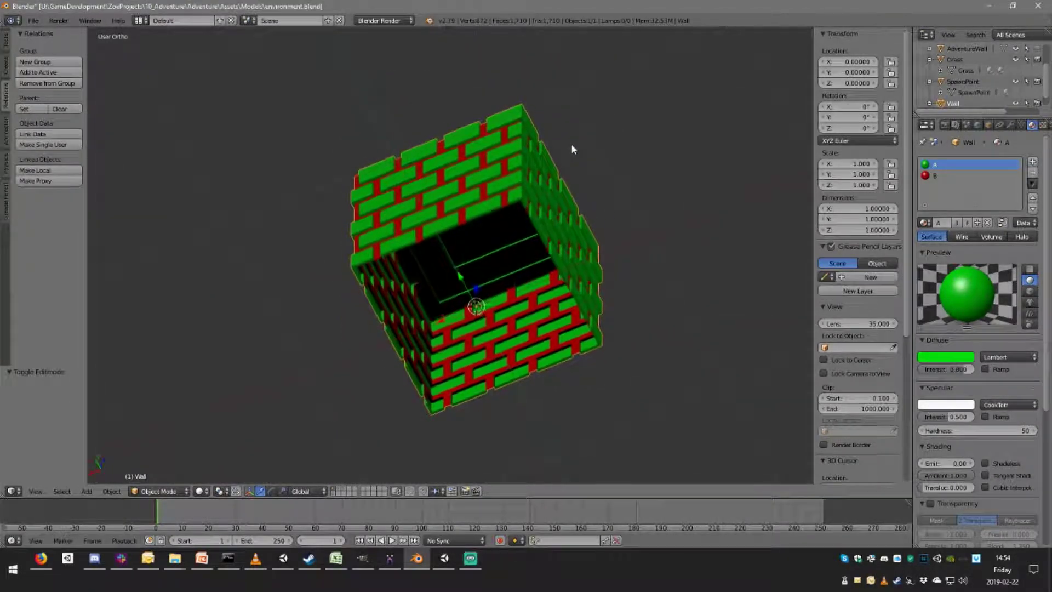
pyautogui.moveTo(454, 215); pyautogui.dragTo(447, 311, button='middle')
# Show the layer with AdventureWall and inspect its open underside by selecting the bottom edge loop in edit mode.
pyautogui.click(332, 495)
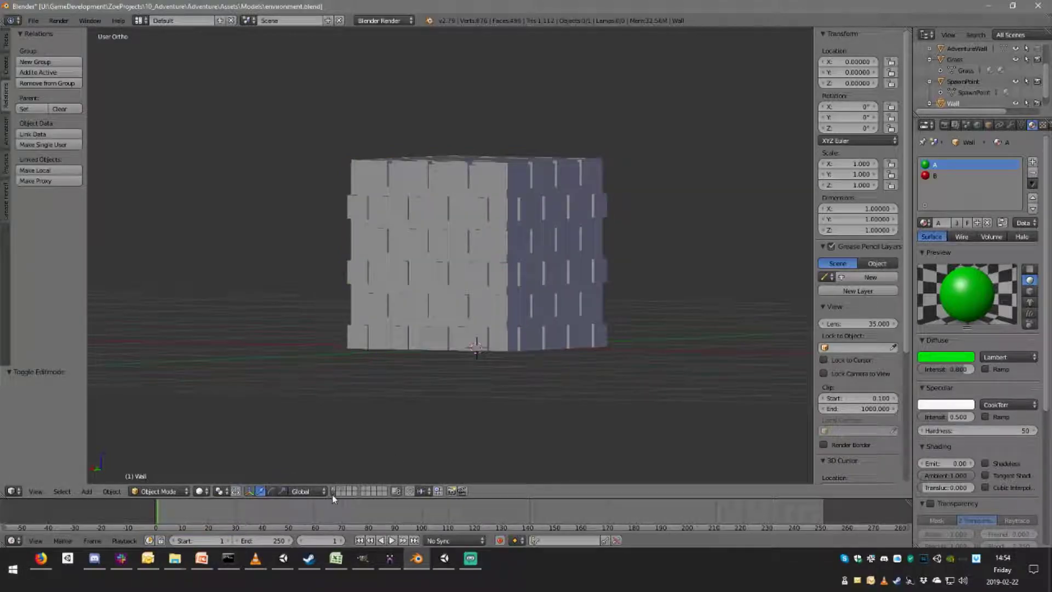
pyautogui.moveTo(466, 356); pyautogui.dragTo(515, 212, button='middle')
pyautogui.rightClick(534, 212)
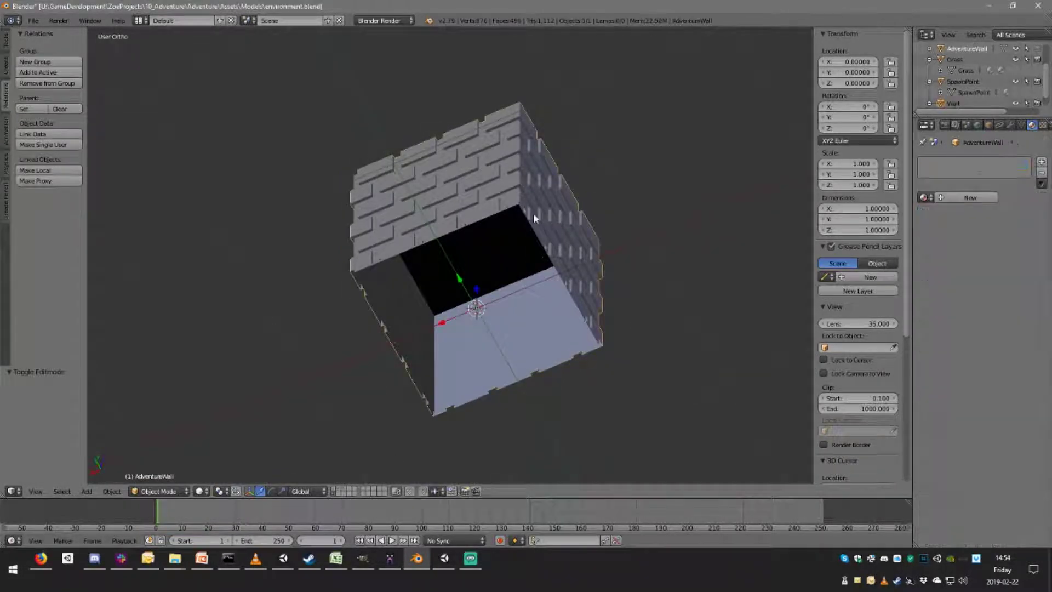
pyautogui.press('Tab')
pyautogui.moveTo(554, 296); pyautogui.dragTo(550, 238, button='middle')
pyautogui.scroll(3, 515, 336)
pyautogui.press('a')
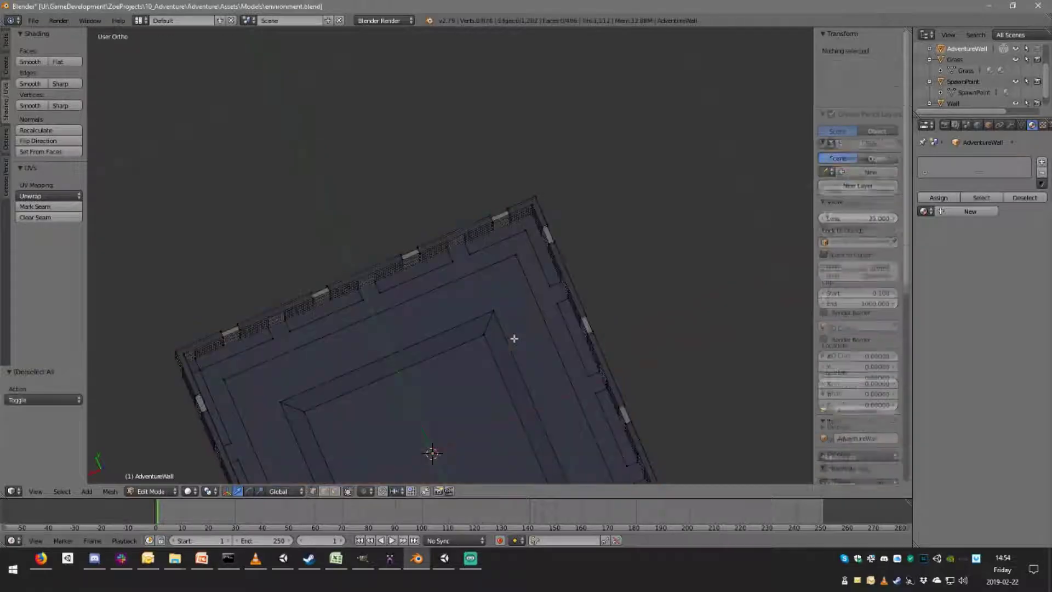
pyautogui.scroll(2, 491, 327)
pyautogui.moveTo(491, 328); pyautogui.dragTo(499, 355, button='middle')
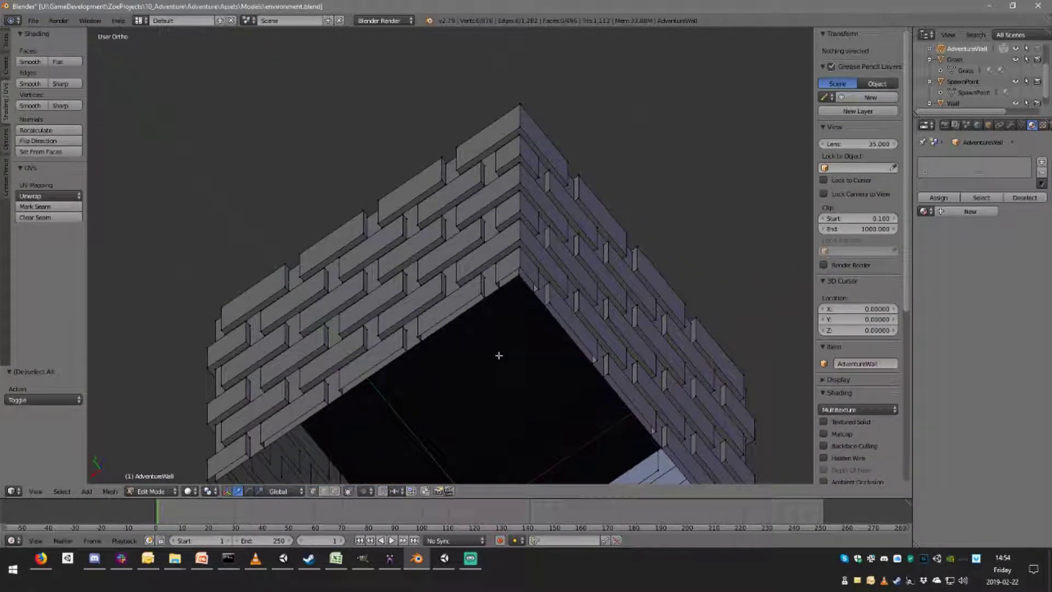
pyautogui.keyDown('alt'); pyautogui.rightClick(524, 282); pyautogui.keyUp('alt')
pyautogui.scroll(-3, 549, 331)
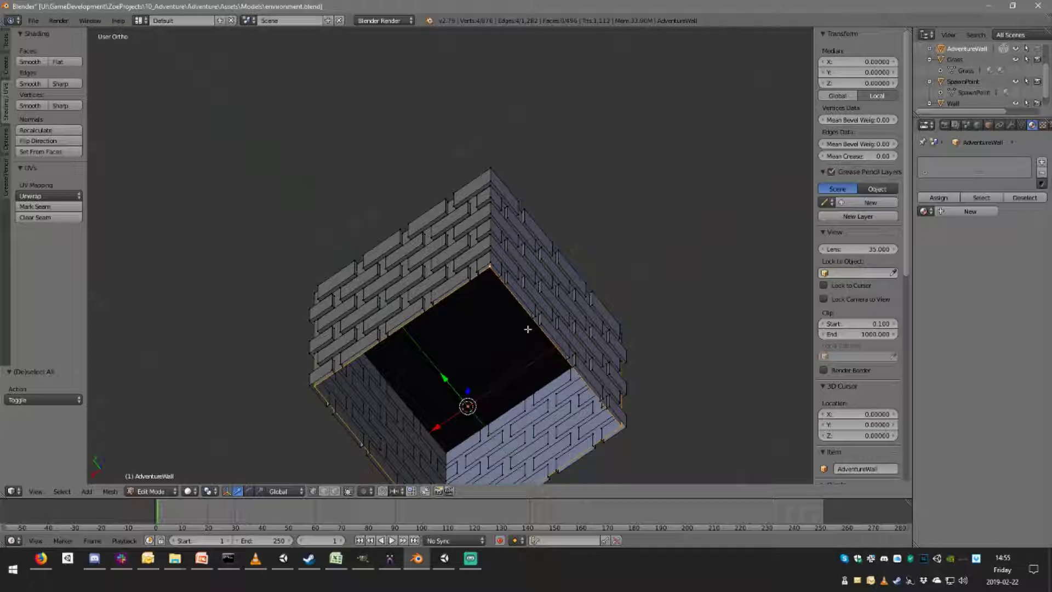
# Return to object mode and alternate between the two wall layers to compare the models.
pyautogui.press('Tab')
pyautogui.moveTo(554, 315); pyautogui.dragTo(536, 363, button='middle')
pyautogui.click(346, 492)
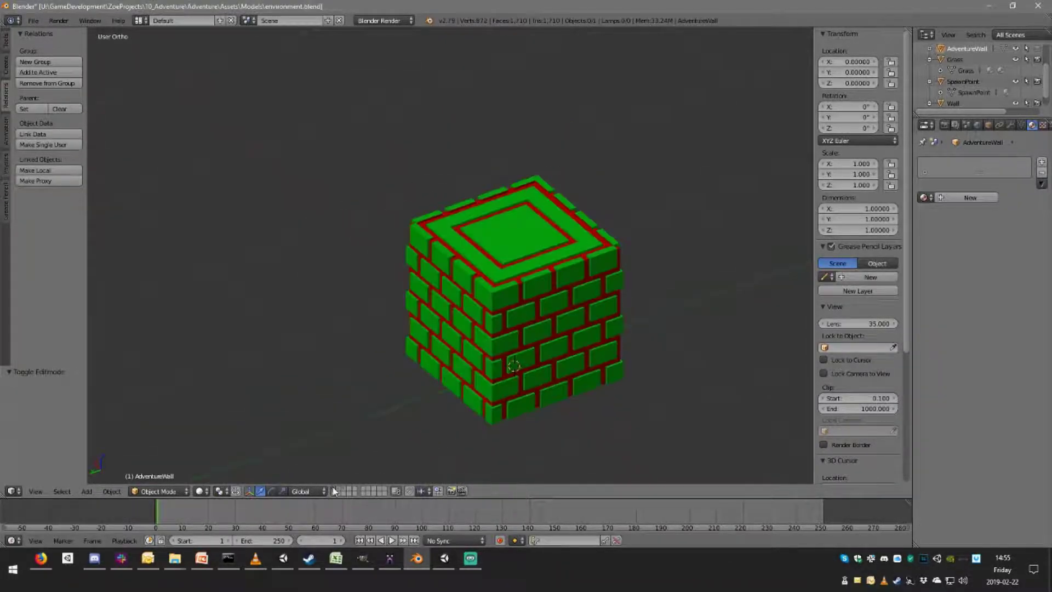
pyautogui.click(331, 492)
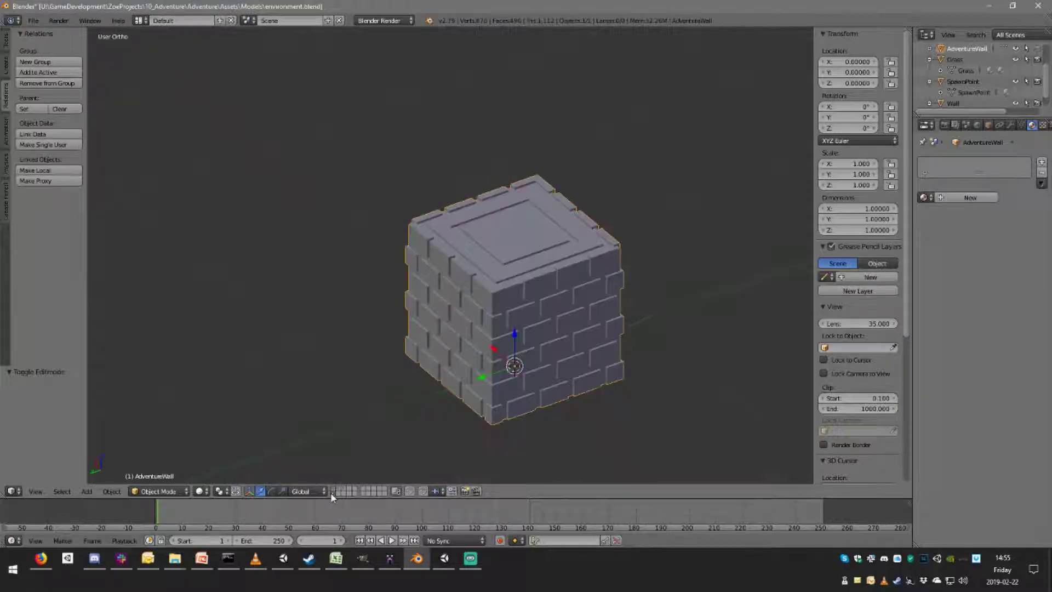
# Select the linked faces of AdventureWall's inner mortar box in face mode to inspect it, and return to object mode.
pyautogui.press('Tab')
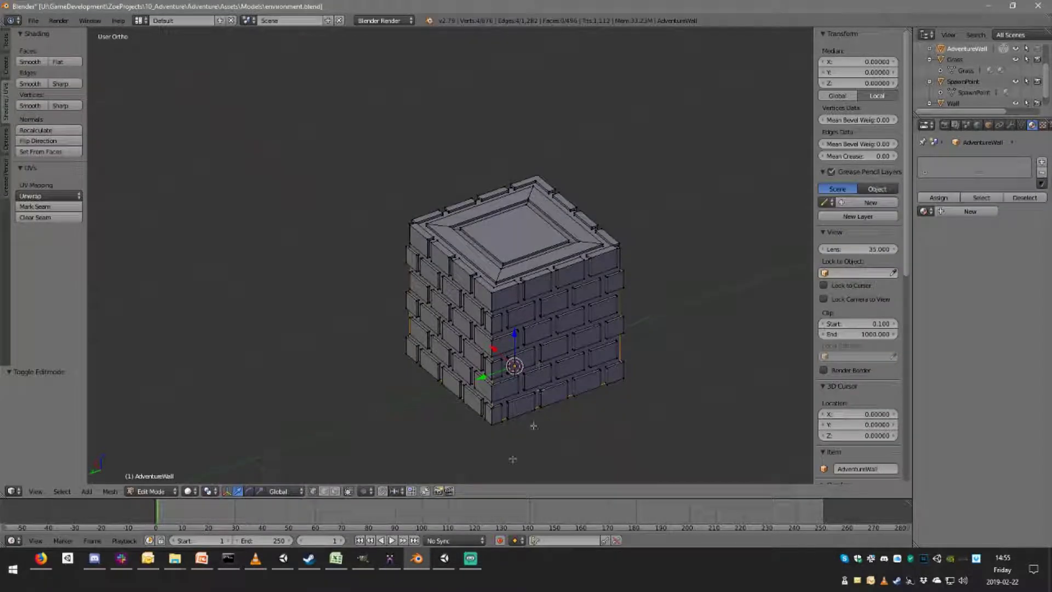
pyautogui.click(338, 491)
pyautogui.rightClick(536, 346)
pyautogui.moveTo(537, 346); pyautogui.dragTo(542, 324, button='middle')
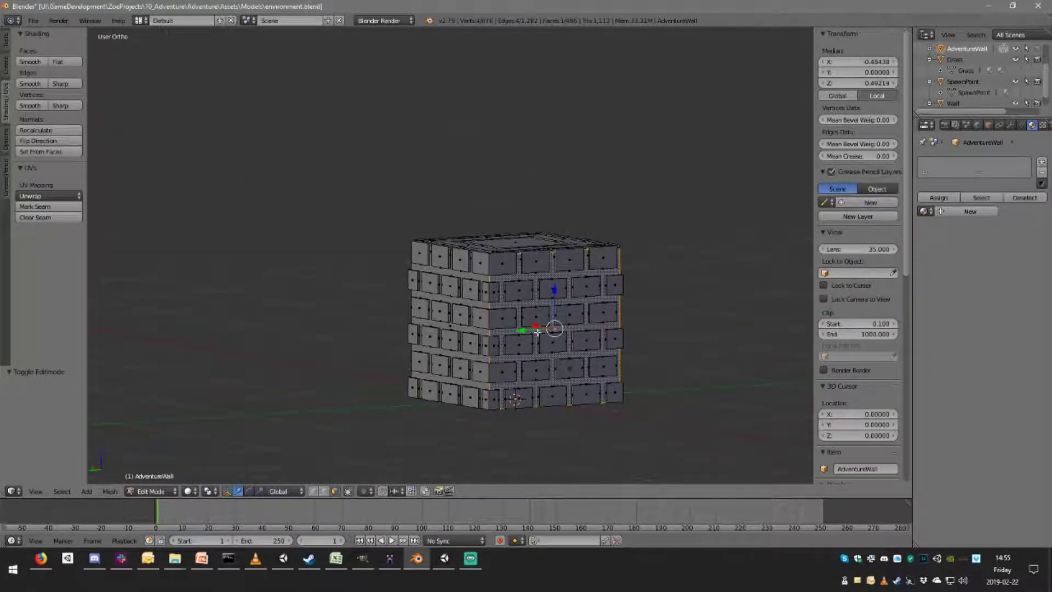
pyautogui.press('l')
pyautogui.moveTo(555, 248); pyautogui.dragTo(580, 305, button='middle')
pyautogui.press('Tab')
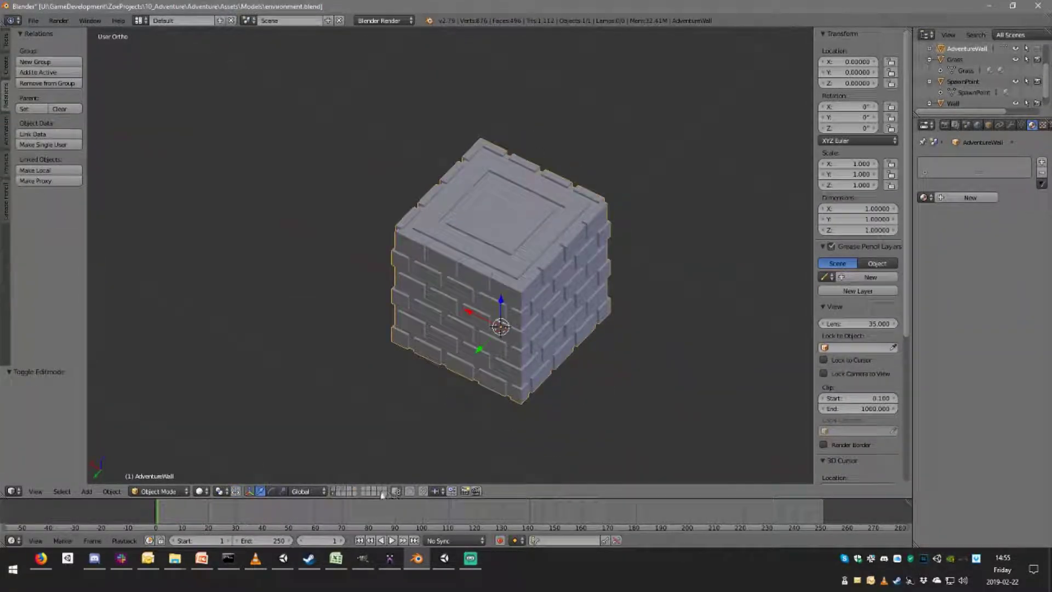
# Add two material slots to AdventureWall, with material A in the first and material B in the second.
pyautogui.click(334, 490)
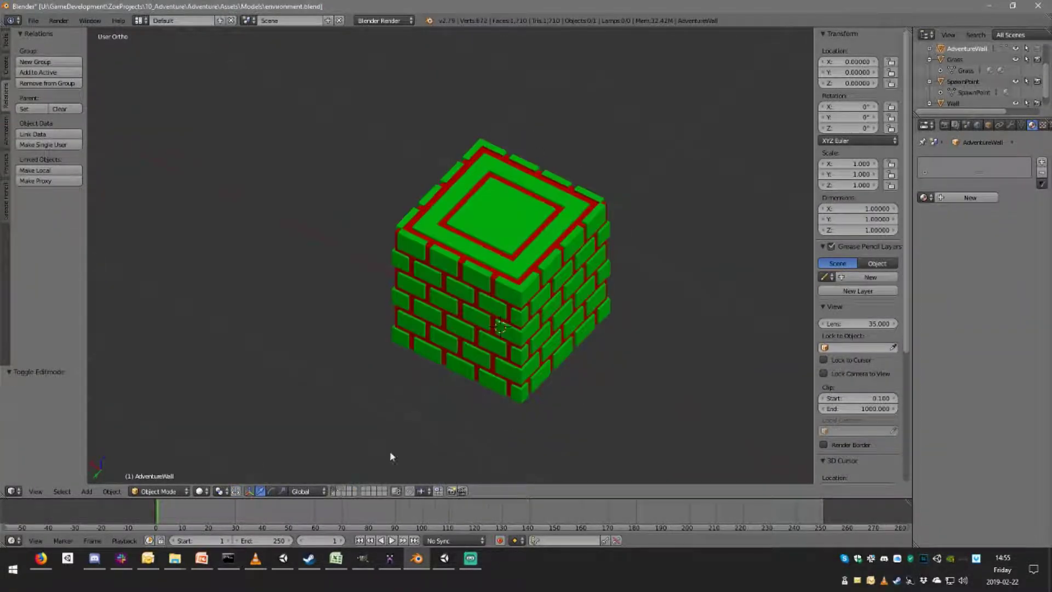
pyautogui.click(334, 493)
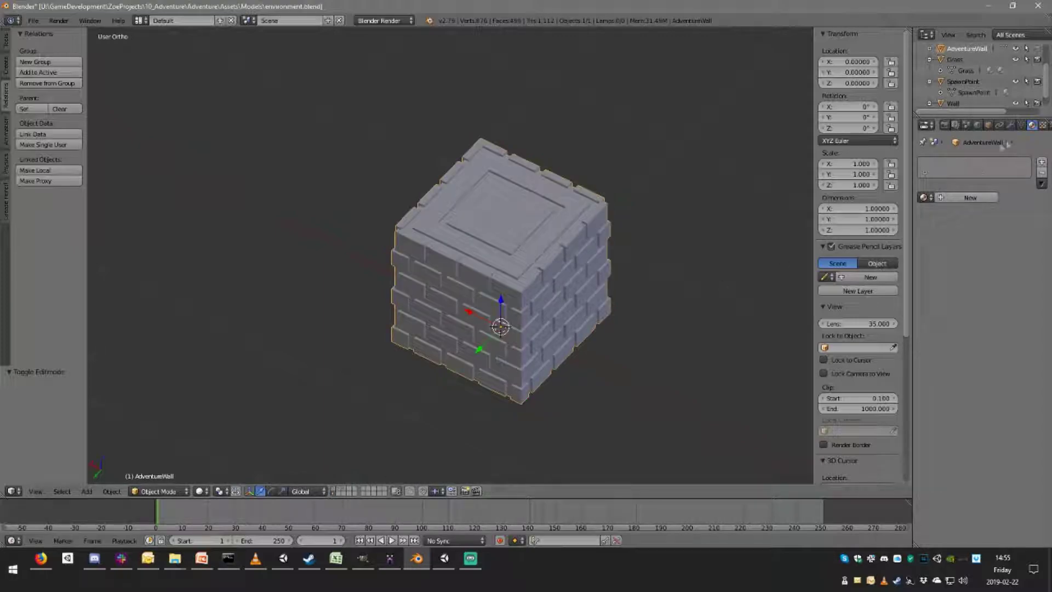
pyautogui.click(1043, 164)
pyautogui.click(1042, 164)
pyautogui.click(926, 223)
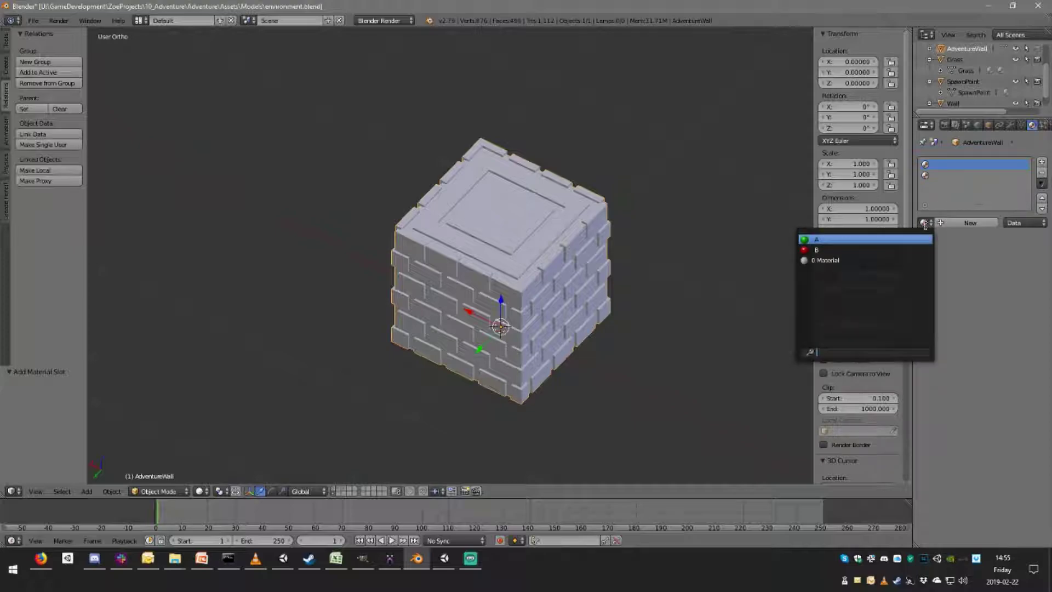
pyautogui.click(866, 244)
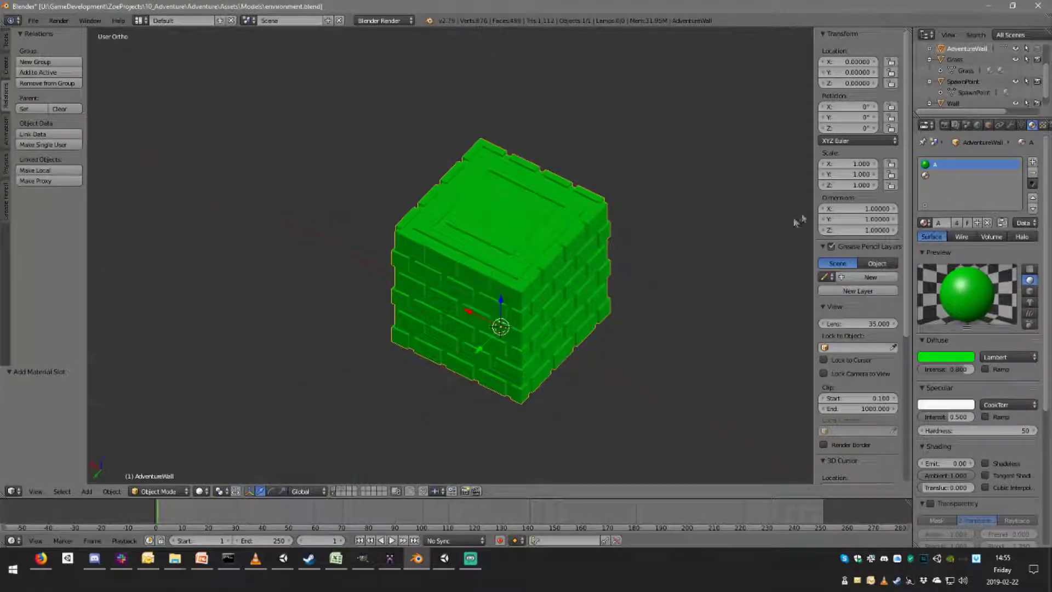
pyautogui.click(947, 175)
pyautogui.click(926, 223)
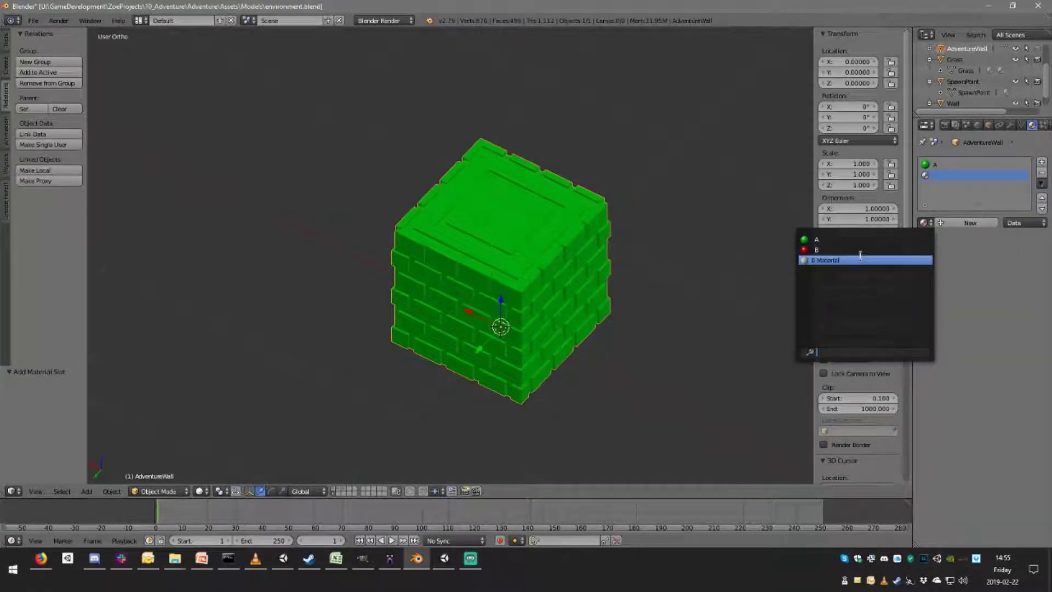
pyautogui.click(826, 260)
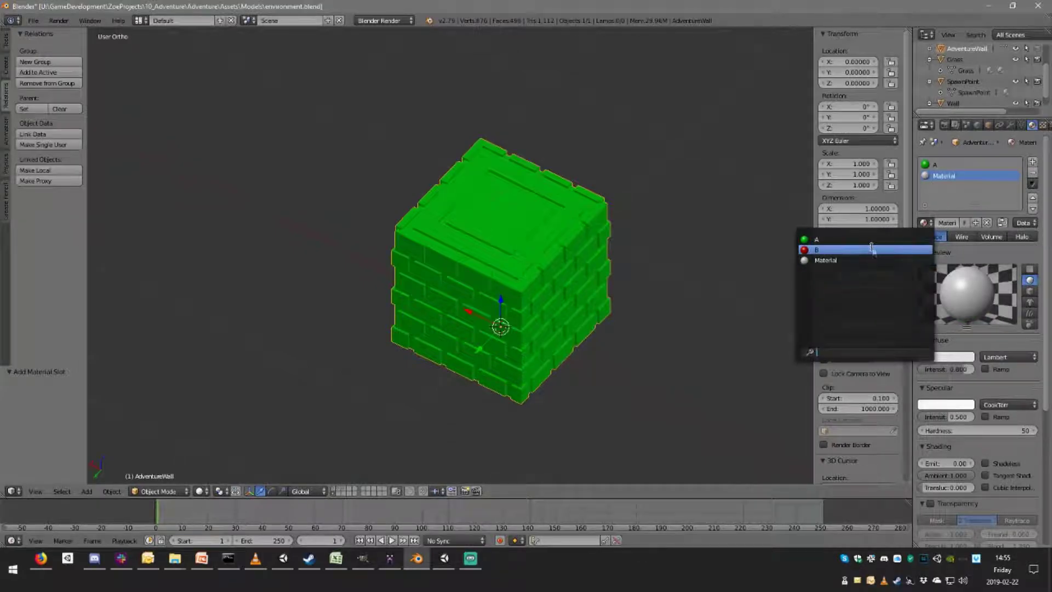
pyautogui.click(855, 250)
# Assign material B to all linked faces of the inner mortar box and check the result in object mode.
pyautogui.moveTo(550, 258); pyautogui.dragTo(547, 267, button='middle')
pyautogui.press('Tab')
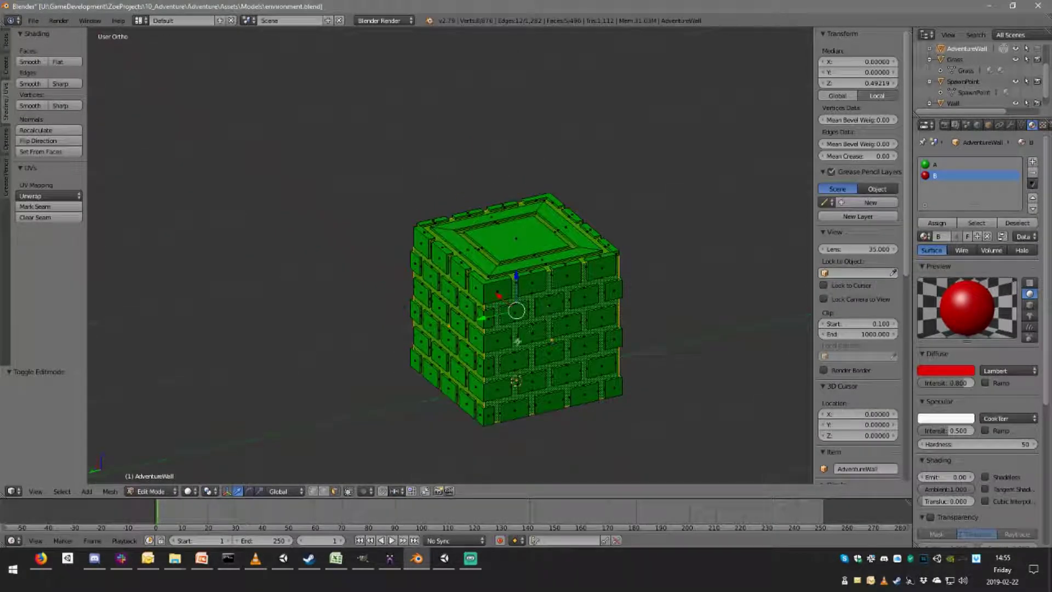
pyautogui.hotkey('ctrl', 'l')
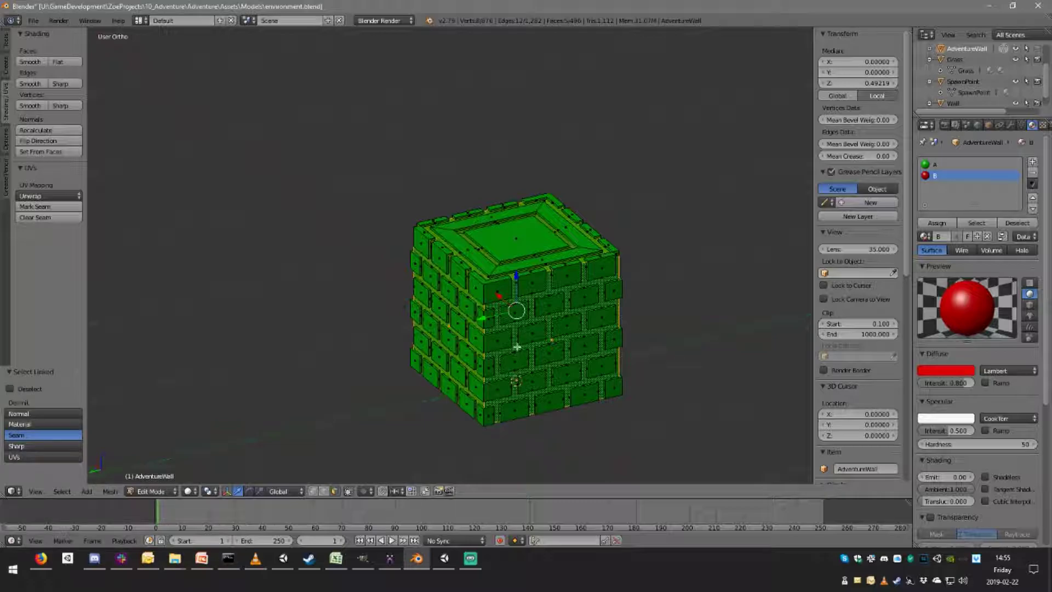
pyautogui.rightClick(517, 346)
pyautogui.press('l')
pyautogui.click(939, 224)
pyautogui.click(943, 176)
pyautogui.click(938, 224)
pyautogui.moveTo(559, 222)
pyautogui.mouseDown(button='middle')
pyautogui.moveTo(582, 234)
pyautogui.moveTo(576, 247)
pyautogui.moveTo(554, 241)
pyautogui.mouseUp(button='middle')
pyautogui.press('Tab')
pyautogui.scroll(3, 553, 241)
pyautogui.moveTo(607, 212); pyautogui.dragTo(622, 197, button='middle')
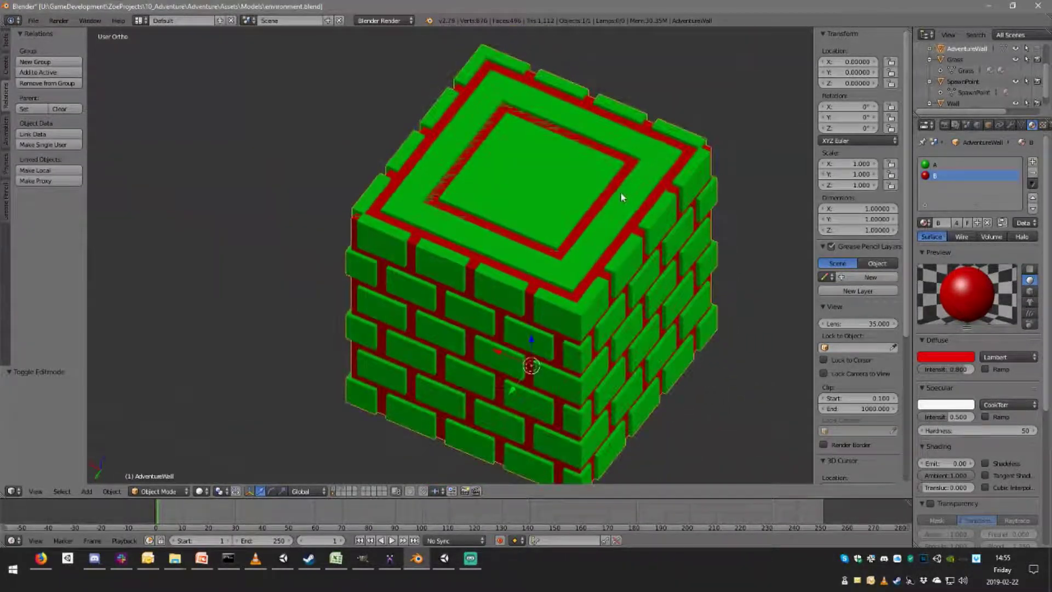
pyautogui.scroll(4, 541, 241)
# Delete one green face from the floor of the groove around the top centre panel.
pyautogui.press('Tab')
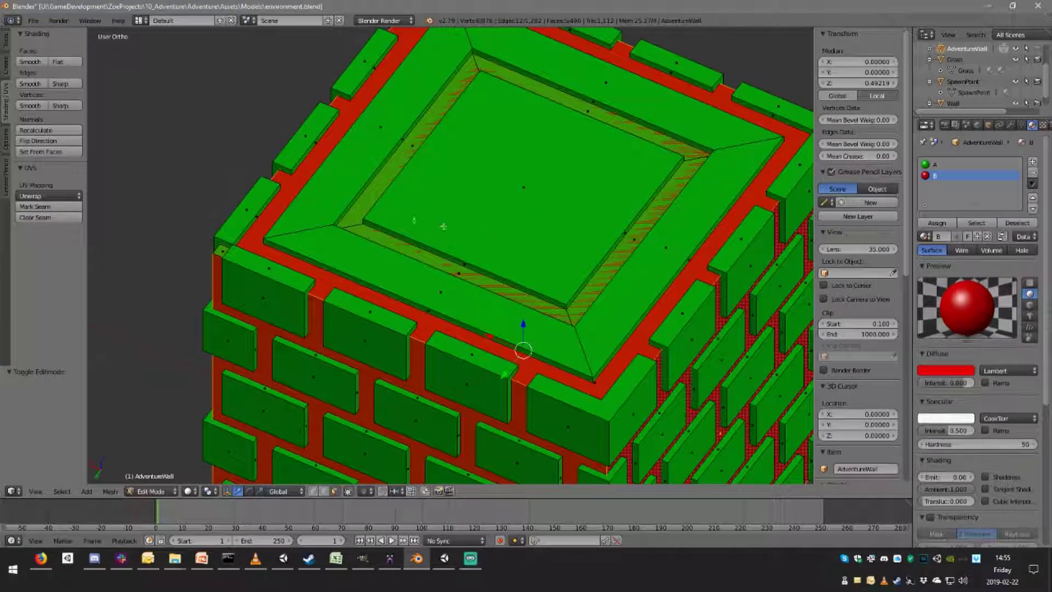
pyautogui.moveTo(407, 232); pyautogui.dragTo(458, 264, button='middle')
pyautogui.rightClick(459, 263)
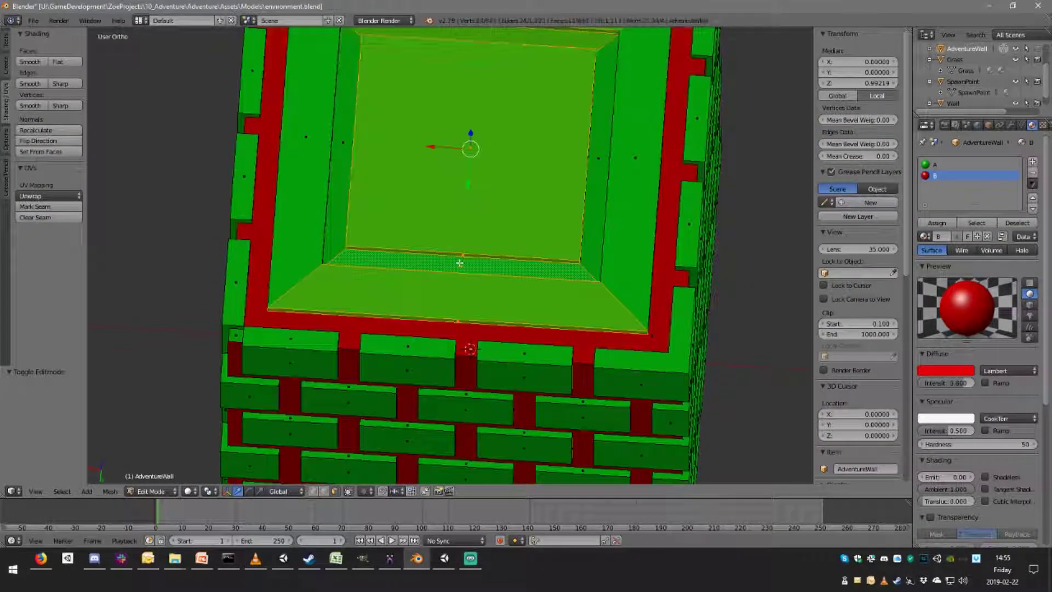
pyautogui.press('a')
pyautogui.rightClick(354, 166)
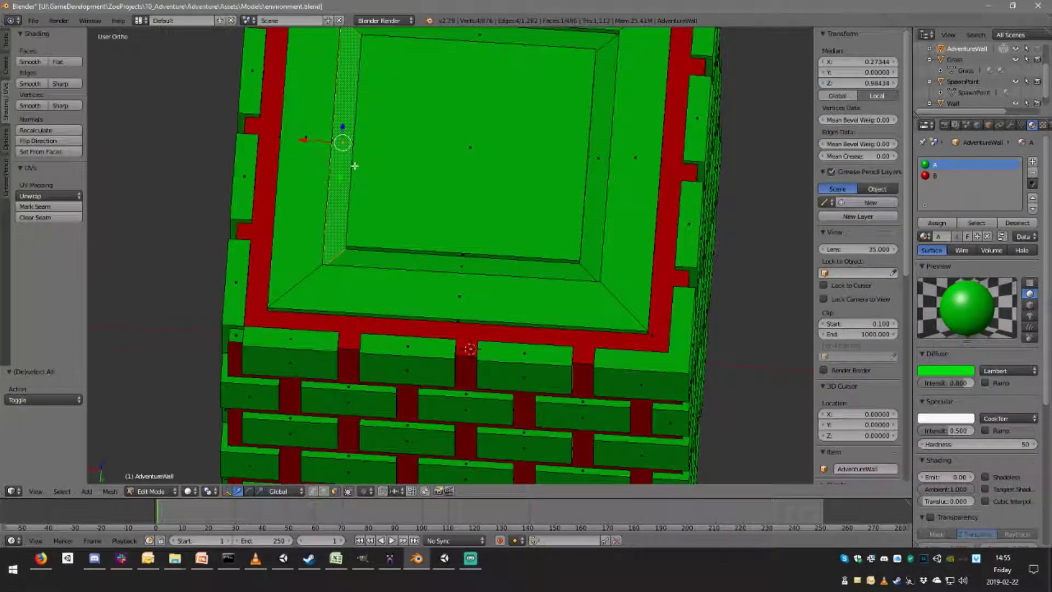
pyautogui.press('x')
pyautogui.click(354, 164)
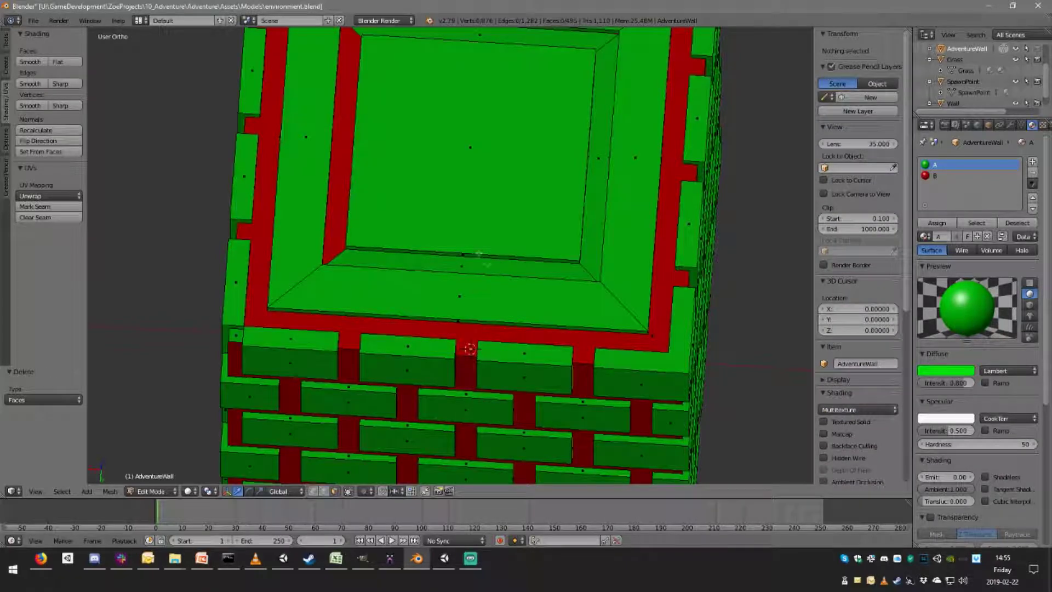
# Delete the remaining three green groove floor faces around the top centre panel.
pyautogui.rightClick(459, 263)
pyautogui.keyDown('shift'); pyautogui.rightClick(603, 147); pyautogui.keyUp('shift')
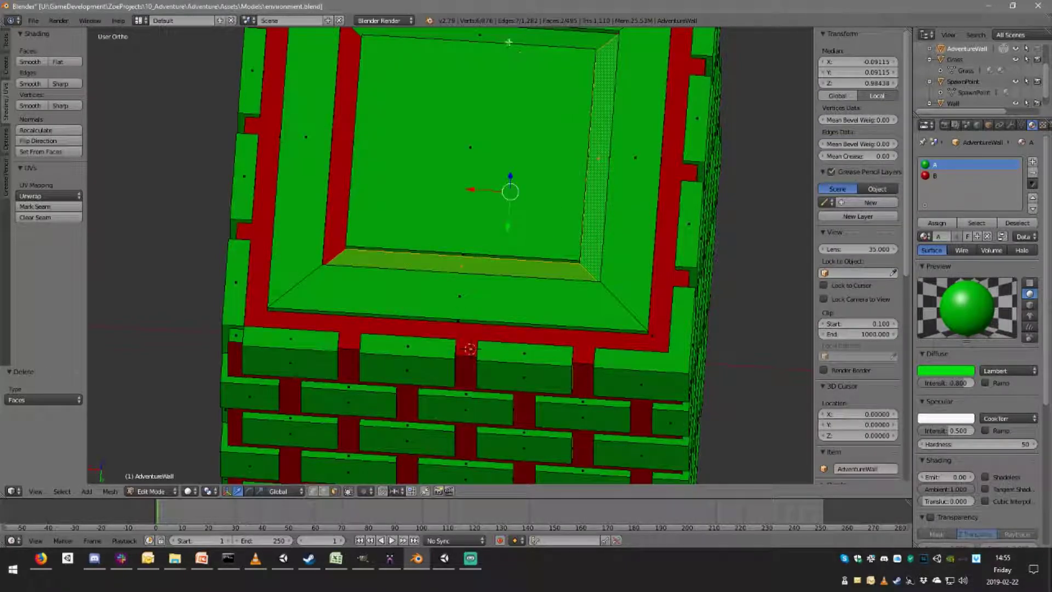
pyautogui.keyDown('shift'); pyautogui.rightClick(485, 34); pyautogui.keyUp('shift')
pyautogui.moveTo(596, 117); pyautogui.dragTo(490, 118, button='middle')
pyautogui.scroll(-4, 557, 143)
pyautogui.scroll(5, 518, 218)
pyautogui.scroll(-2, 518, 218)
pyautogui.press('Tab')
# Check AdventureWall in edit and object mode, and save over the existing environment.blend file.
pyautogui.moveTo(526, 168); pyautogui.dragTo(533, 245, button='middle')
pyautogui.press('Tab')
pyautogui.scroll(-3, 536, 237)
pyautogui.press('a')
pyautogui.press('Tab')
pyautogui.scroll(2, 550, 252)
pyautogui.scroll(-2, 558, 220)
pyautogui.scroll(2, 555, 218)
pyautogui.hotkey('ctrl', 's')
pyautogui.click(546, 255)
# Show the old Wall's layer together with AdventureWall's for an overlay comparison, and hide it again.
pyautogui.scroll(-3, 534, 245)
pyautogui.keyDown('shift'); pyautogui.click(334, 487); pyautogui.keyUp('shift')
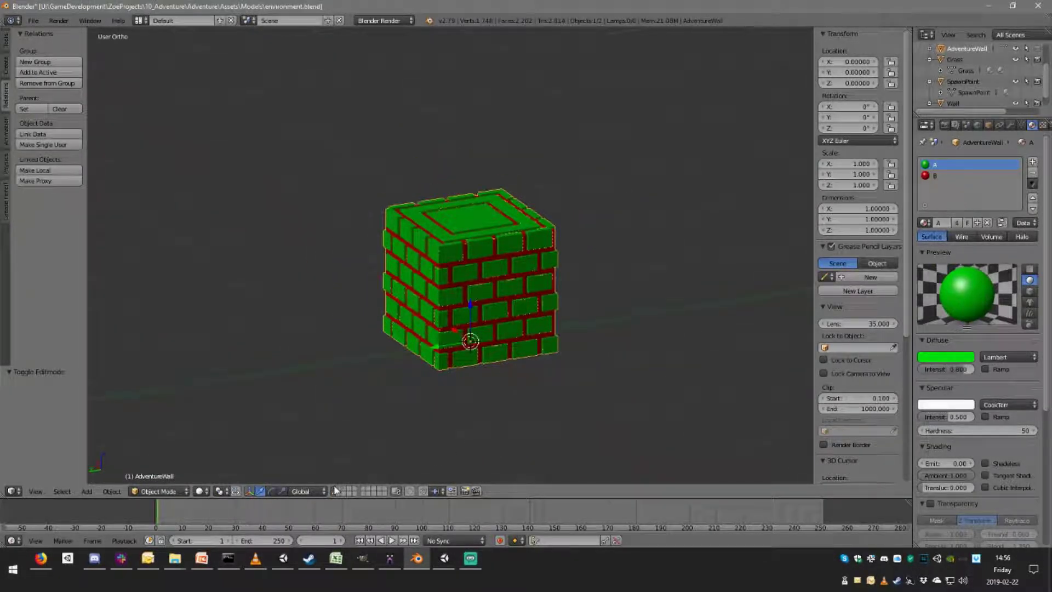
pyautogui.keyDown('shift'); pyautogui.click(336, 489); pyautogui.keyUp('shift')
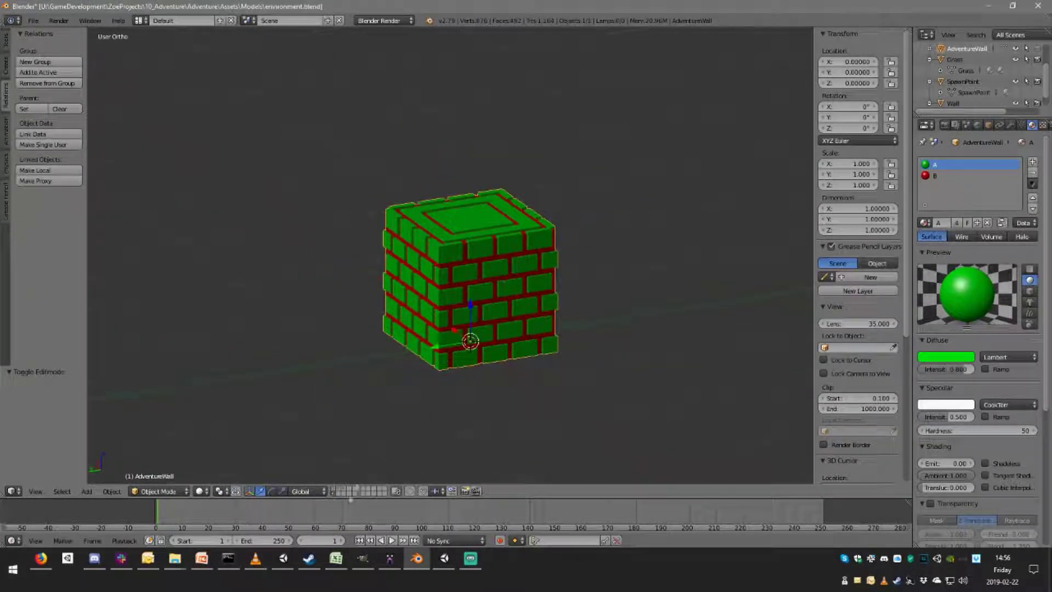
# Switch to the old Wall's layer and delete the Wall object.
pyautogui.click(336, 491)
pyautogui.scroll(3, 972, 76)
pyautogui.doubleClick(970, 81)
pyautogui.click(524, 277)
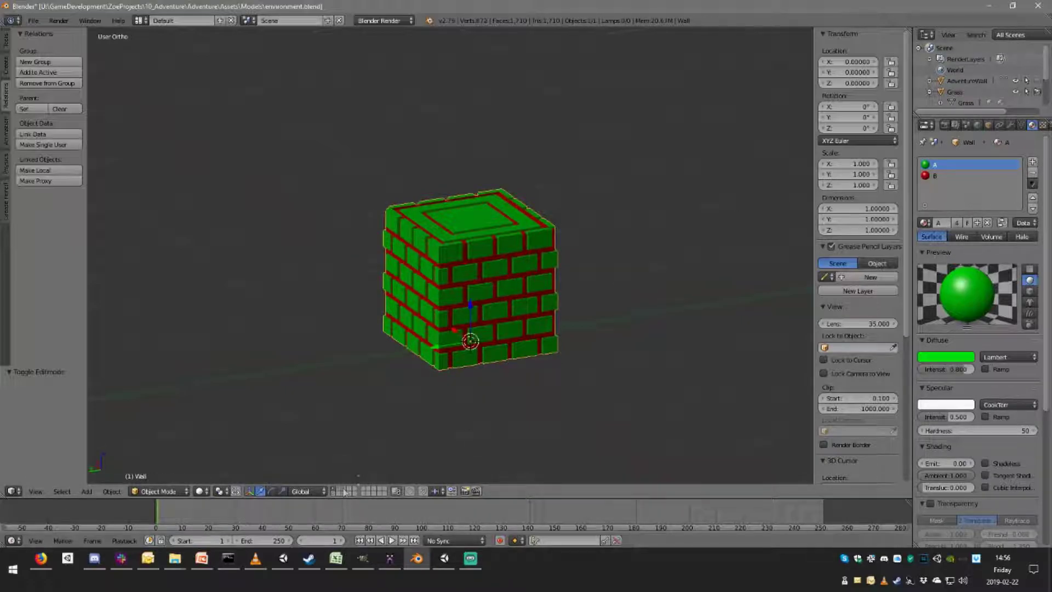
pyautogui.press('x')
pyautogui.click(554, 287)
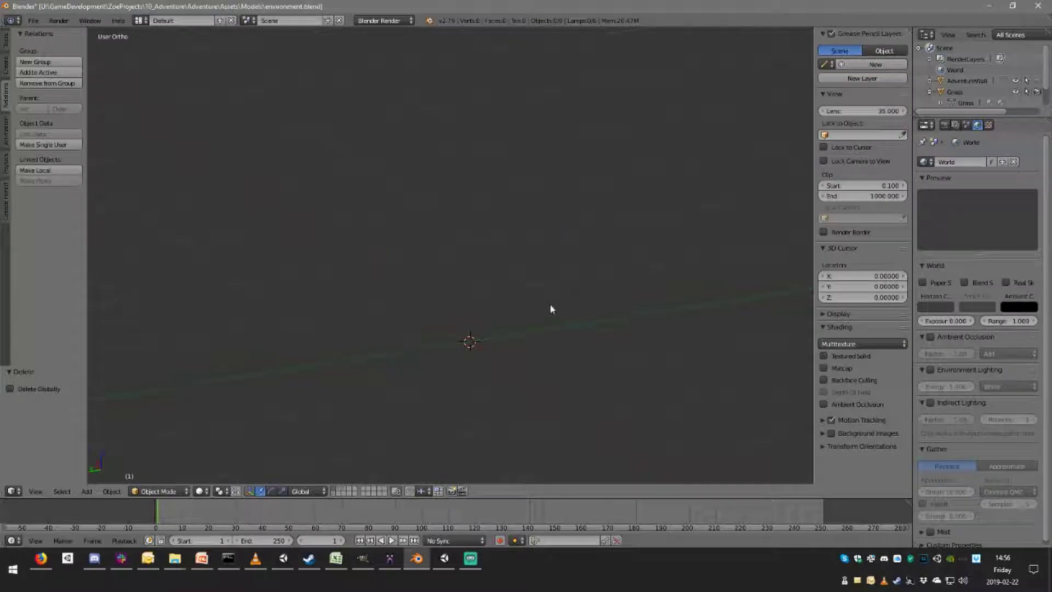
# Show AdventureWall's layer and expand the AdventureWall object in the outliner to reveal its mesh data.
pyautogui.click(340, 489)
pyautogui.scroll(-2, 937, 92)
pyautogui.scroll(1, 930, 91)
pyautogui.click(930, 81)
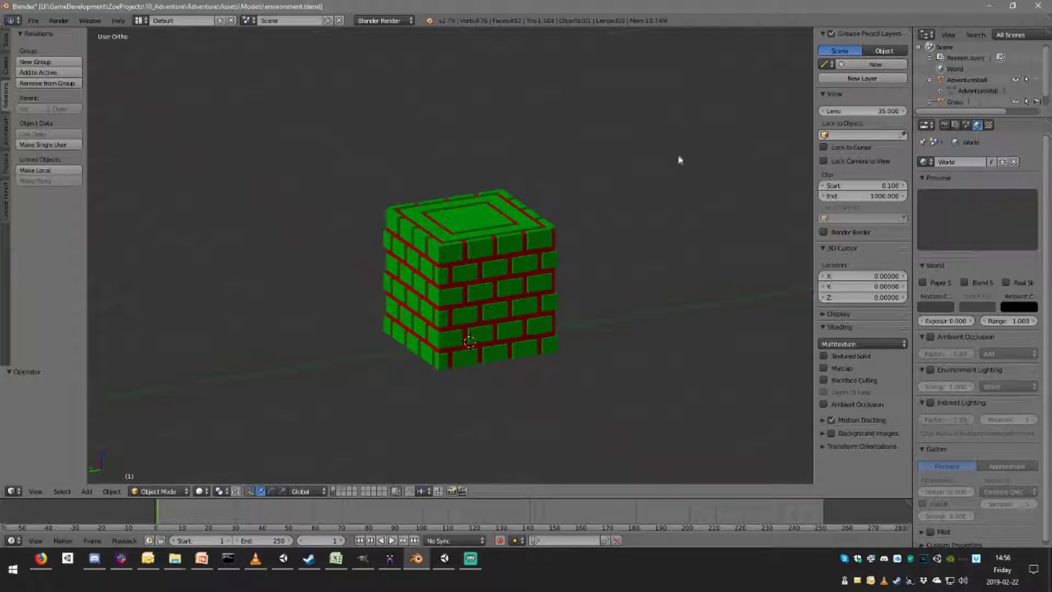
# Switch to the old Wall's layer, select the remaining Wall object and delete it.
pyautogui.scroll(-2, 570, 225)
pyautogui.rightClick(518, 266)
pyautogui.press('2')
pyautogui.rightClick(513, 359)
pyautogui.scroll(-2, 991, 93)
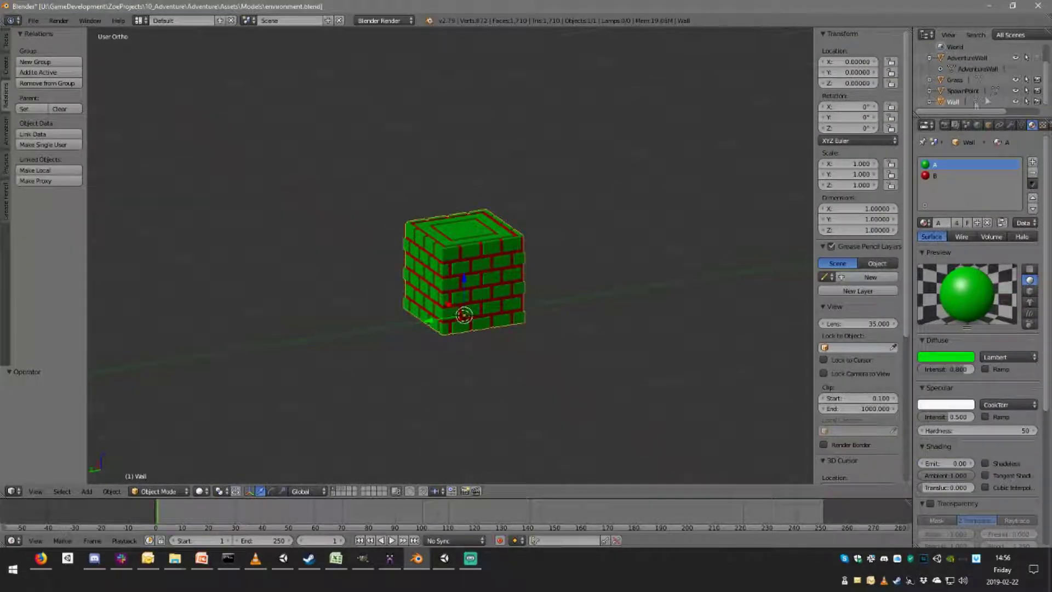
pyautogui.press('Escape')
pyautogui.moveTo(645, 226); pyautogui.dragTo(645, 250, button='middle')
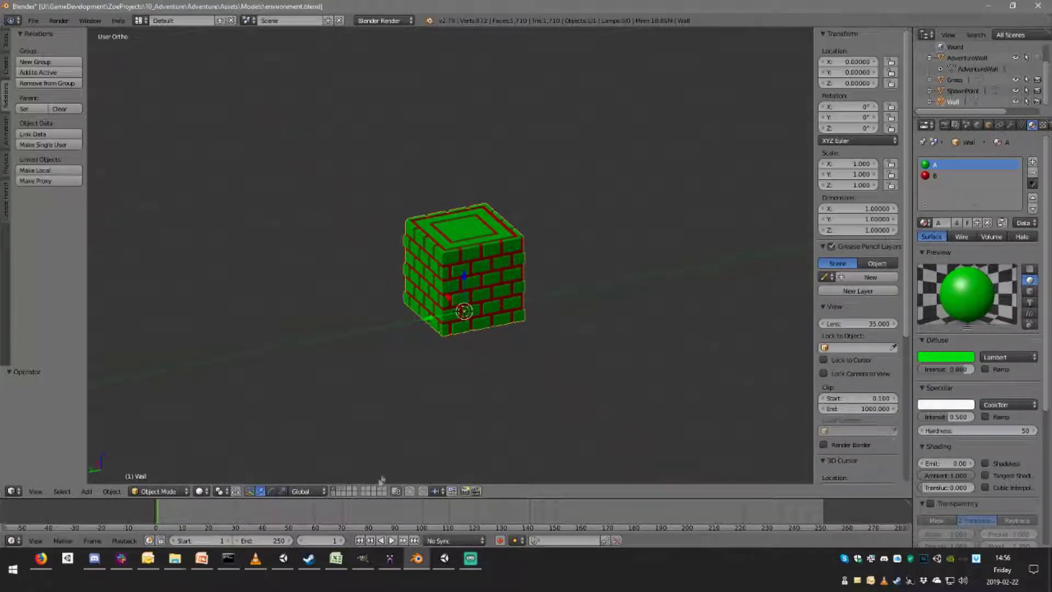
pyautogui.press('Delete')
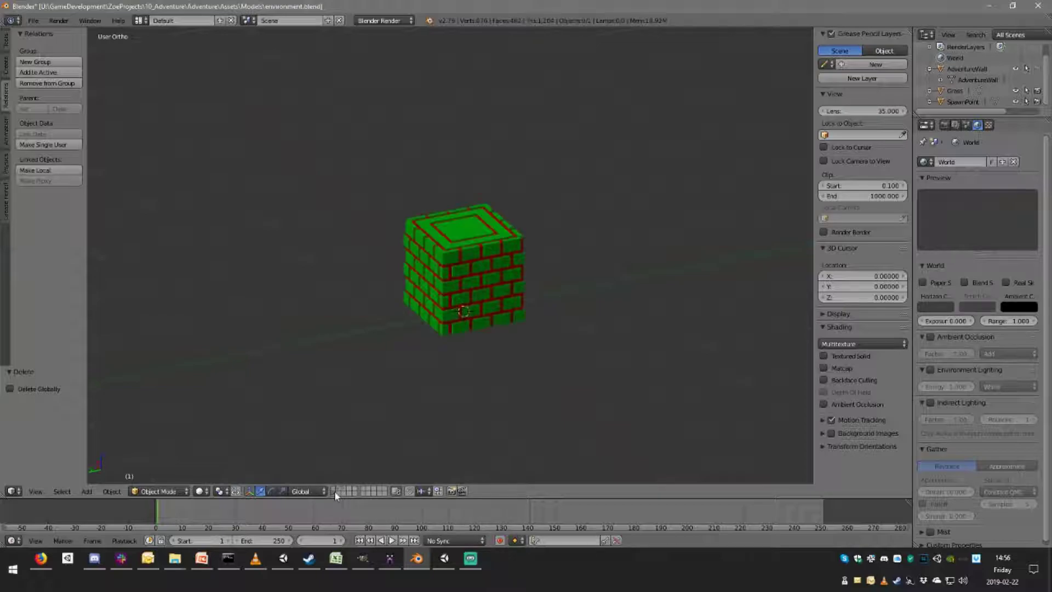
# Rename both the AdventureWall object and its mesh data to Wall, and collapse its outliner entry.
pyautogui.hotkey('ctrl', 'z')
pyautogui.doubleClick(974, 69)
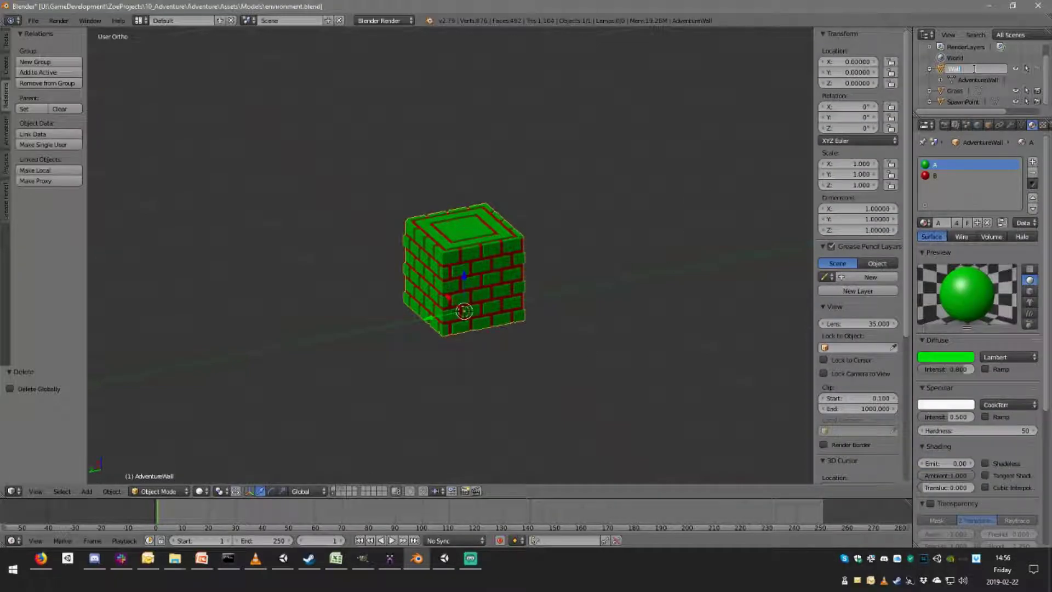
pyautogui.write('Wall')
pyautogui.press('Return')
pyautogui.doubleClick(974, 100)
pyautogui.write('Wall')
pyautogui.press('Return')
pyautogui.click(969, 102)
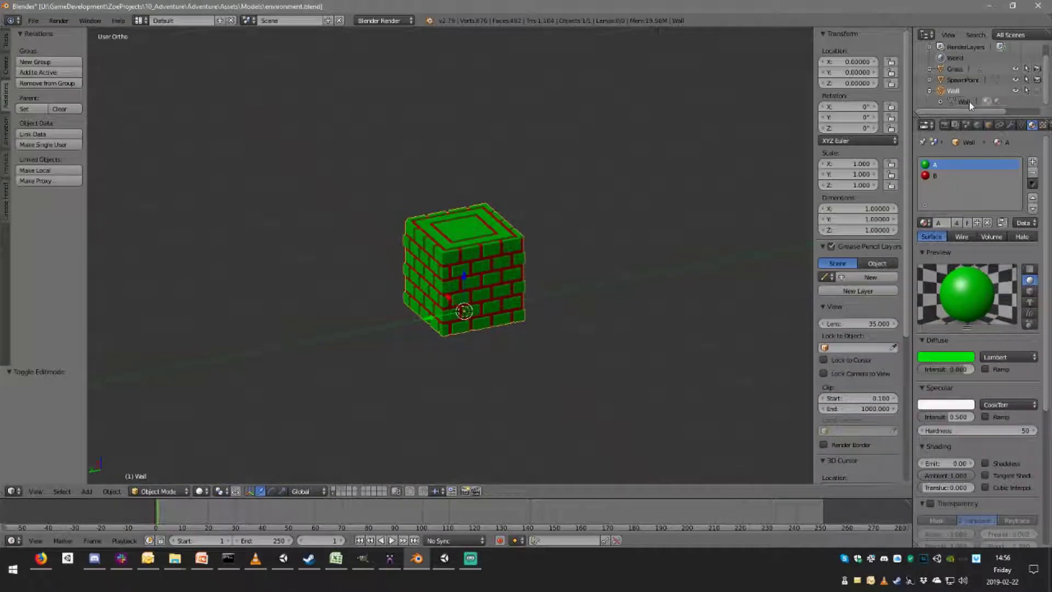
pyautogui.click(931, 91)
# Check the renamed Wall in edit mode, deselect it, and save over the existing environment.blend file.
pyautogui.press('Tab')
pyautogui.moveTo(516, 192); pyautogui.dragTo(505, 219, button='middle')
pyautogui.press('Tab')
pyautogui.press('a')
pyautogui.hotkey('ctrl', 's')
pyautogui.click(484, 230)
pyautogui.scroll(6, 535, 232)
pyautogui.scroll(-3, 505, 218)
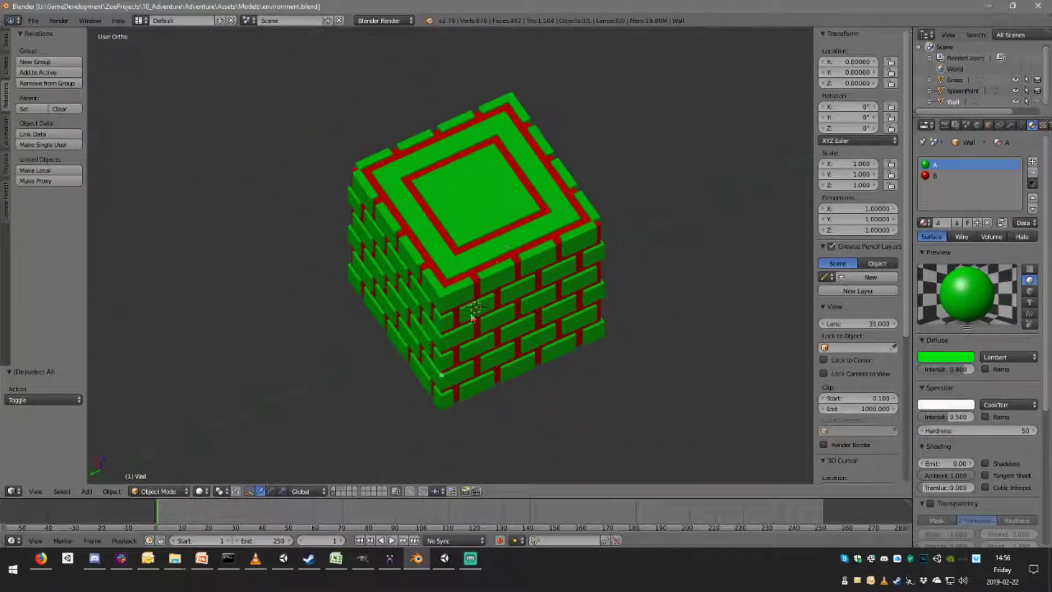
# Switch to the Grass layer, select Grass and examine its mesh in wireframe display.
pyautogui.click(340, 493)
pyautogui.moveTo(565, 340)
pyautogui.mouseDown(button='middle')
pyautogui.moveTo(528, 378)
pyautogui.moveTo(545, 386)
pyautogui.moveTo(554, 329)
pyautogui.mouseUp(button='middle')
pyautogui.scroll(3, 528, 378)
pyautogui.rightClick(500, 383)
pyautogui.press('z')
pyautogui.moveTo(547, 374)
pyautogui.mouseDown(button='middle')
pyautogui.moveTo(540, 218)
pyautogui.moveTo(537, 282)
pyautogui.moveTo(492, 272)
pyautogui.moveTo(487, 285)
pyautogui.moveTo(539, 286)
pyautogui.moveTo(568, 214)
pyautogui.moveTo(527, 296)
pyautogui.moveTo(557, 319)
pyautogui.moveTo(565, 310)
pyautogui.mouseUp(button='middle')
pyautogui.press('z')
# Convert all of the Grass mesh's triangles to quads with Tris to Quads.
pyautogui.press('Tab')
pyautogui.scroll(3, 539, 285)
pyautogui.press('a')
pyautogui.scroll(-3, 521, 280)
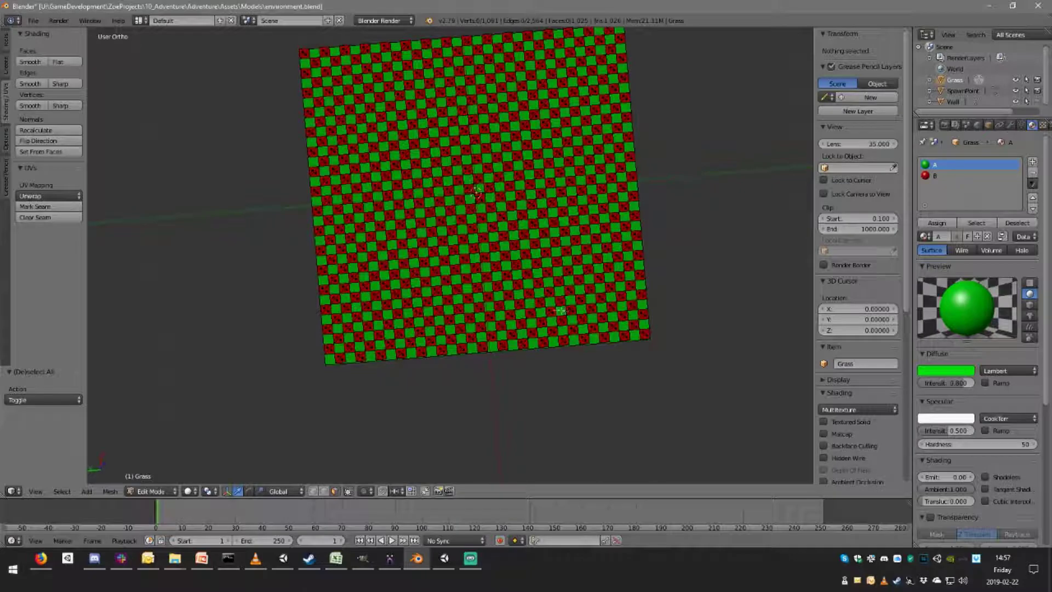
pyautogui.press('a')
pyautogui.press('space')
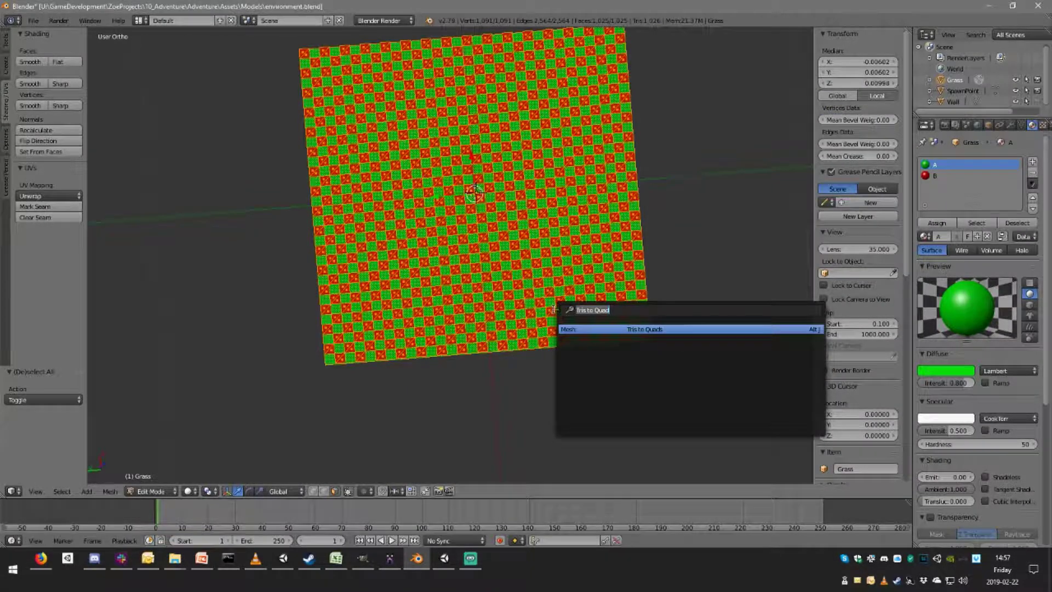
pyautogui.press('Return')
pyautogui.moveTo(510, 257); pyautogui.dragTo(475, 298, button='middle')
pyautogui.press('Tab')
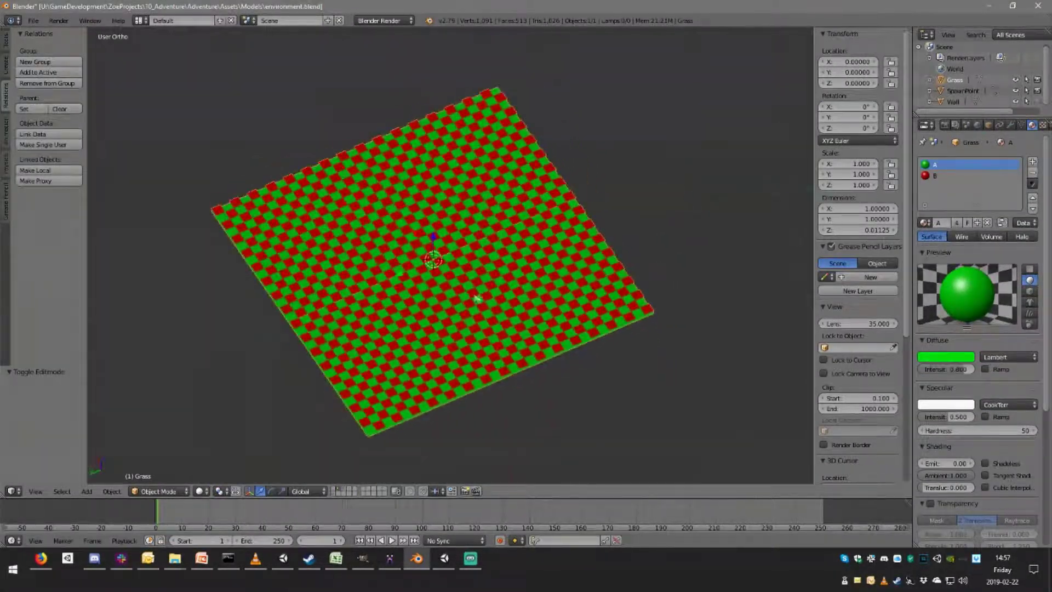
# Check the Grass mesh in edit and object mode, and save over environment.blend.
pyautogui.press('Tab')
pyautogui.moveTo(456, 340); pyautogui.dragTo(553, 208, button='middle')
pyautogui.scroll(-5, 535, 223)
pyautogui.press('Tab')
pyautogui.press('Tab')
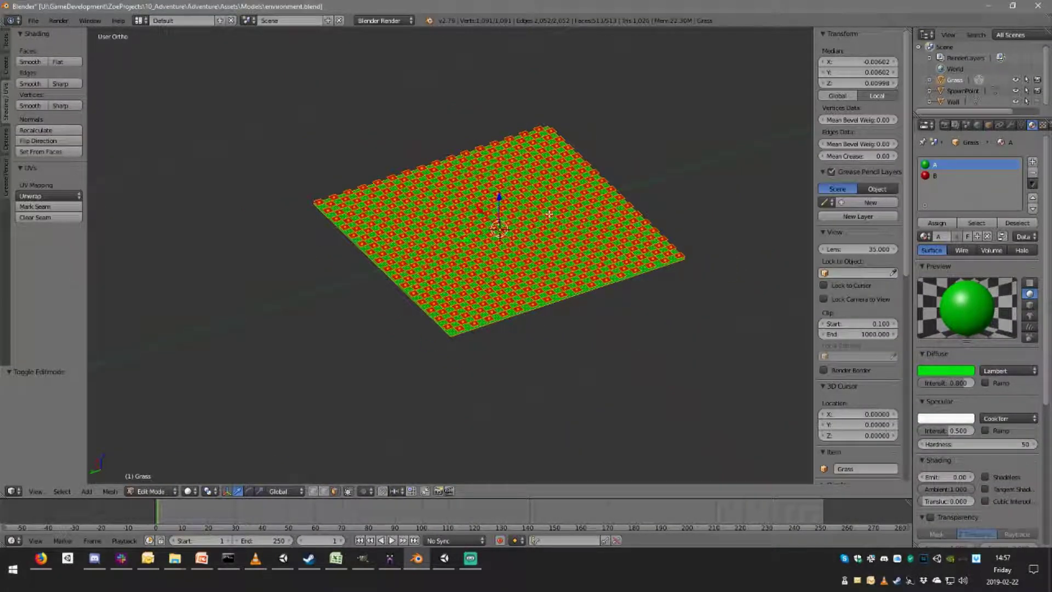
pyautogui.press('Tab')
pyautogui.hotkey('ctrl', 's')
pyautogui.click(549, 215)
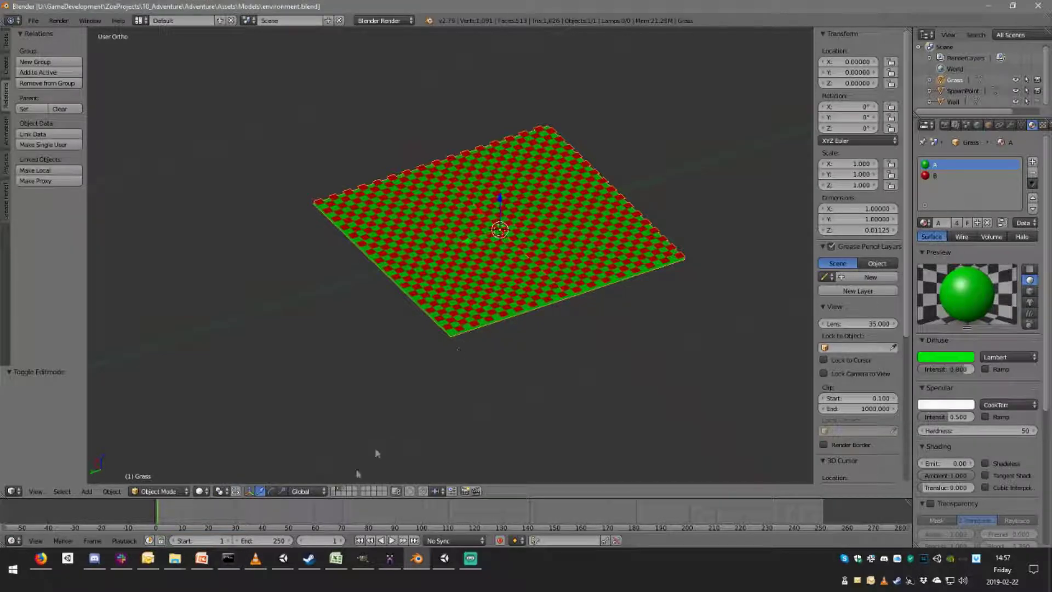
# Select the Wall object on its layer, move it to the first layer and show that layer.
pyautogui.click(340, 492)
pyautogui.rightClick(485, 264)
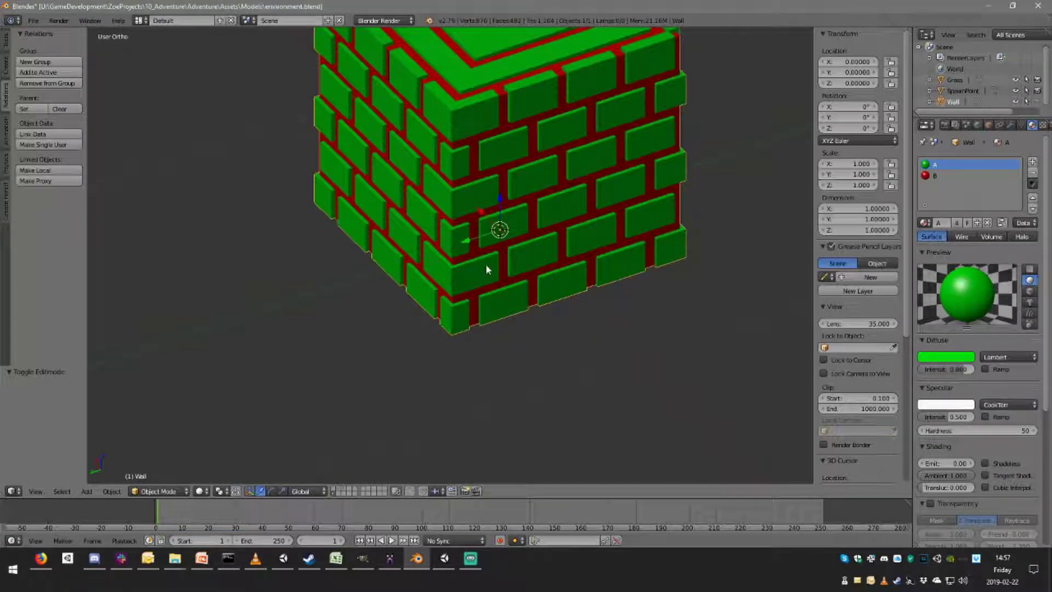
pyautogui.press('m')
pyautogui.click(574, 285)
pyautogui.click(334, 489)
# Switch to SpawnPoint's layer, select SpawnPoint and examine its mesh in edit mode and from the top view.
pyautogui.click(343, 490)
pyautogui.click(345, 491)
pyautogui.rightClick(552, 260)
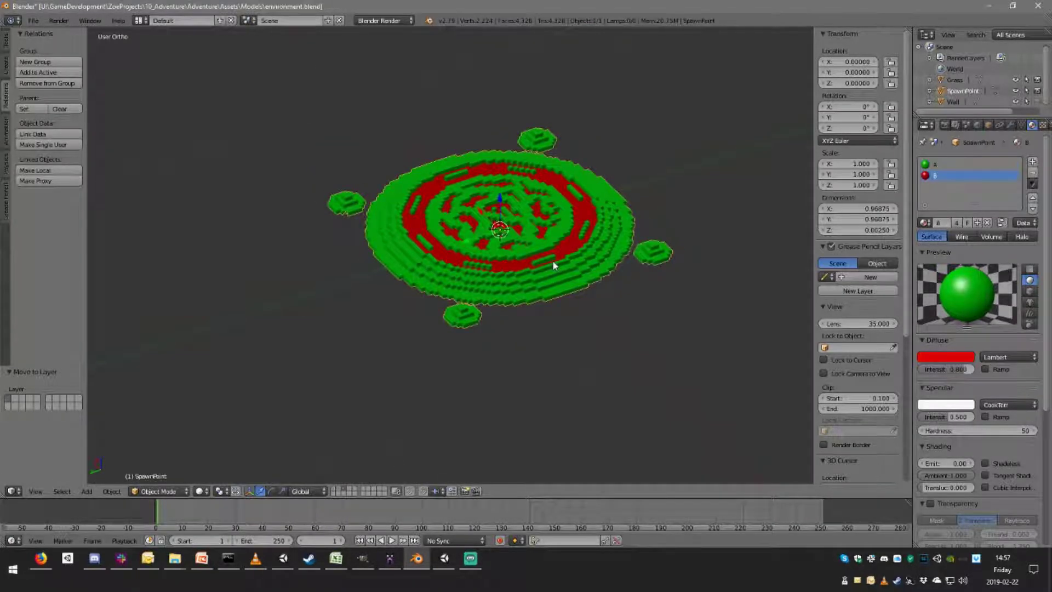
pyautogui.moveTo(552, 259); pyautogui.dragTo(543, 362, button='middle')
pyautogui.press('Tab')
pyautogui.keyDown('shift'); pyautogui.moveTo(574, 232); pyautogui.dragTo(518, 306, button='middle'); pyautogui.keyUp('shift')
pyautogui.scroll(2, 515, 310)
pyautogui.press('Tab')
pyautogui.scroll(-3, 505, 324)
pyautogui.press('KP_7')
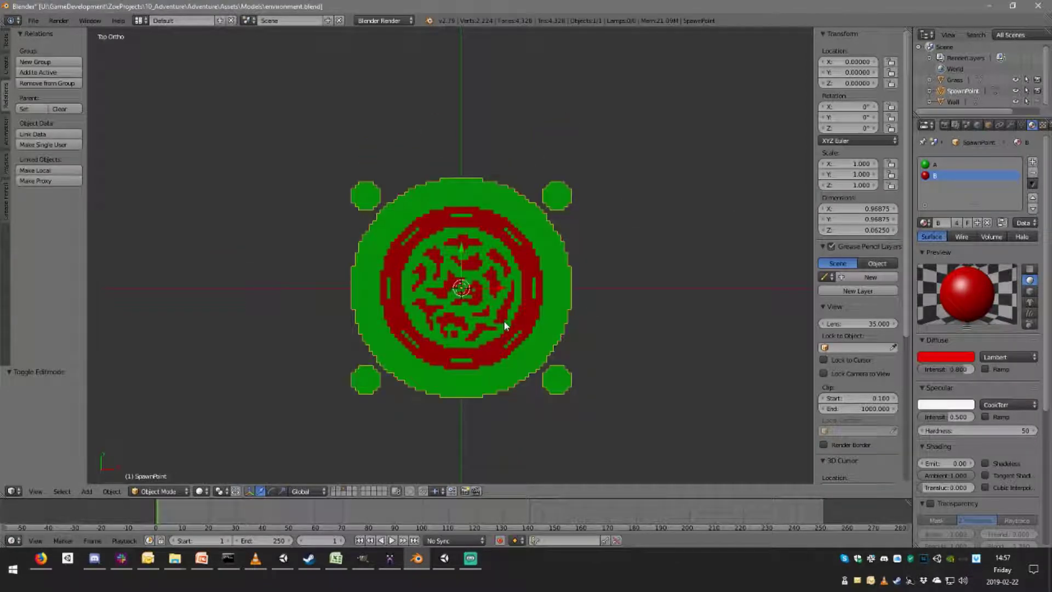
# Switch to an empty layer and import the AdventureSpawn model there.
pyautogui.click(340, 495)
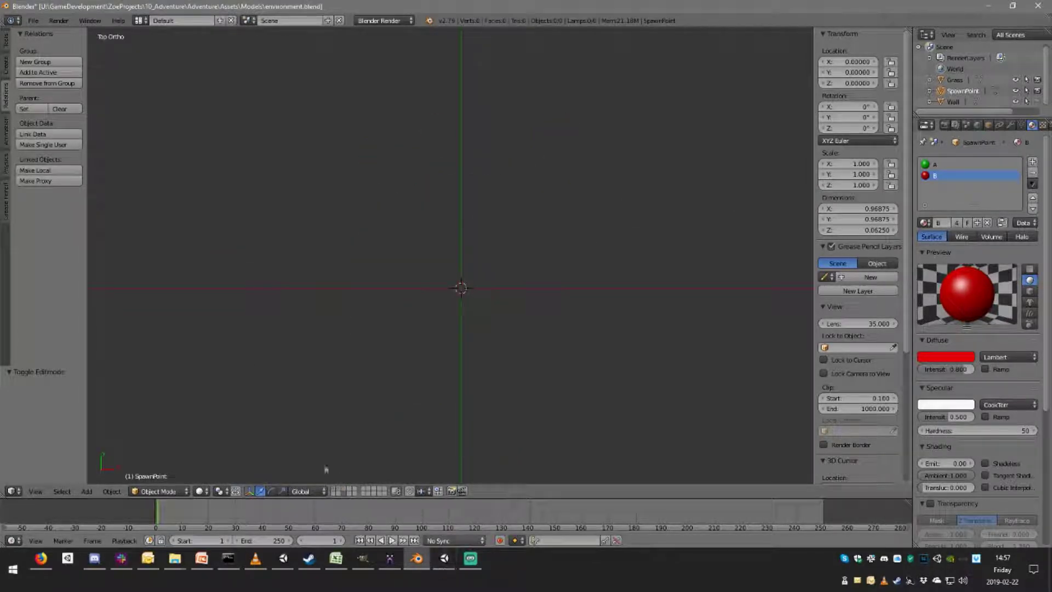
pyautogui.click(33, 20)
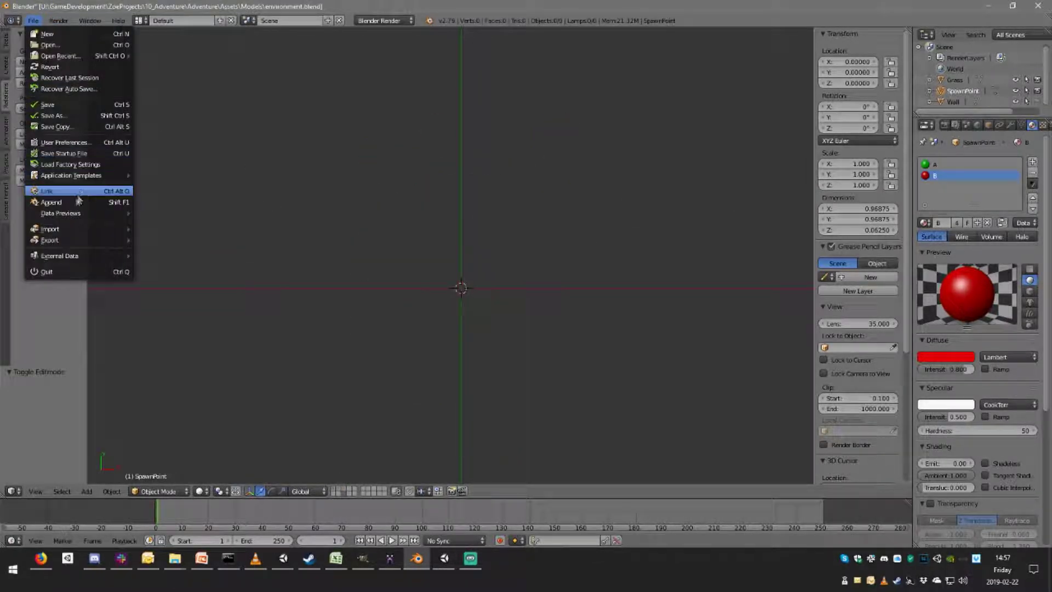
pyautogui.moveTo(80, 229)
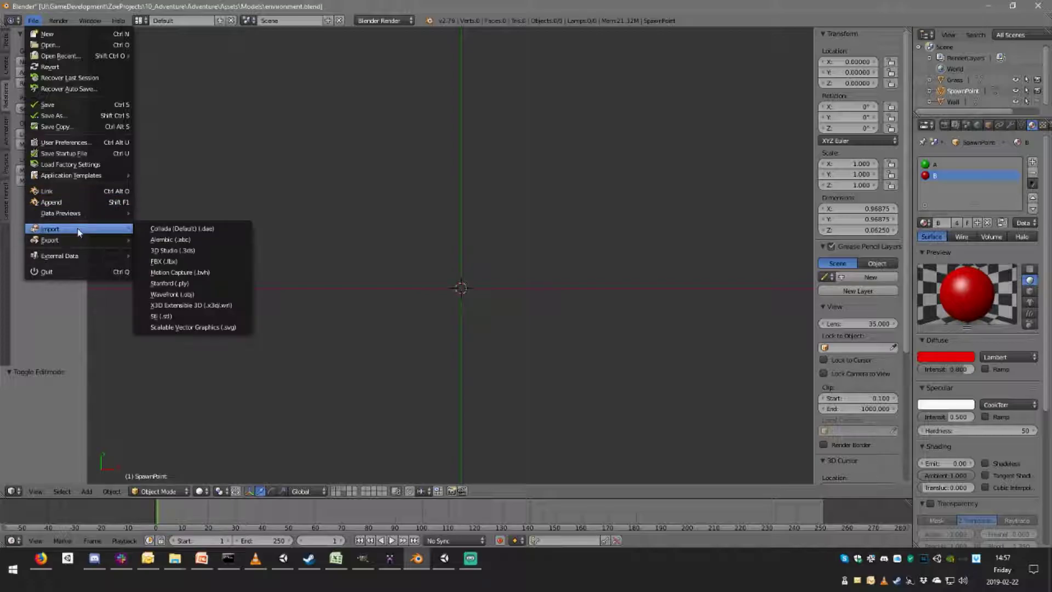
pyautogui.click(187, 277)
pyautogui.click(190, 98)
pyautogui.doubleClick(191, 97)
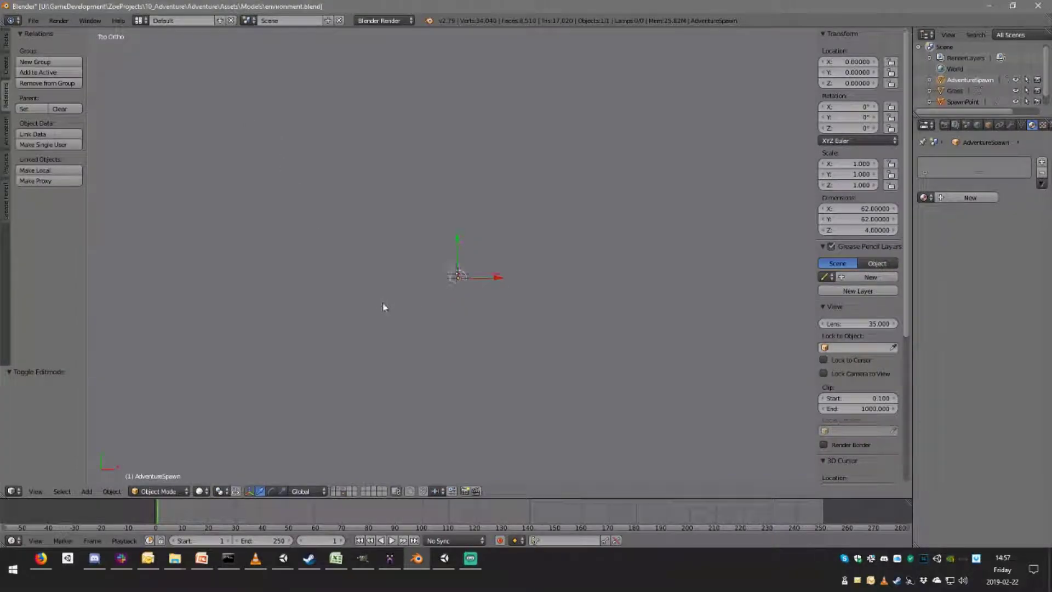
# Set AdventureSpawn's dimensions to 62/64 in X, 62/64 in Y and 4/64 in Z.
pyautogui.scroll(-6, 482, 307)
pyautogui.scroll(2, 685, 285)
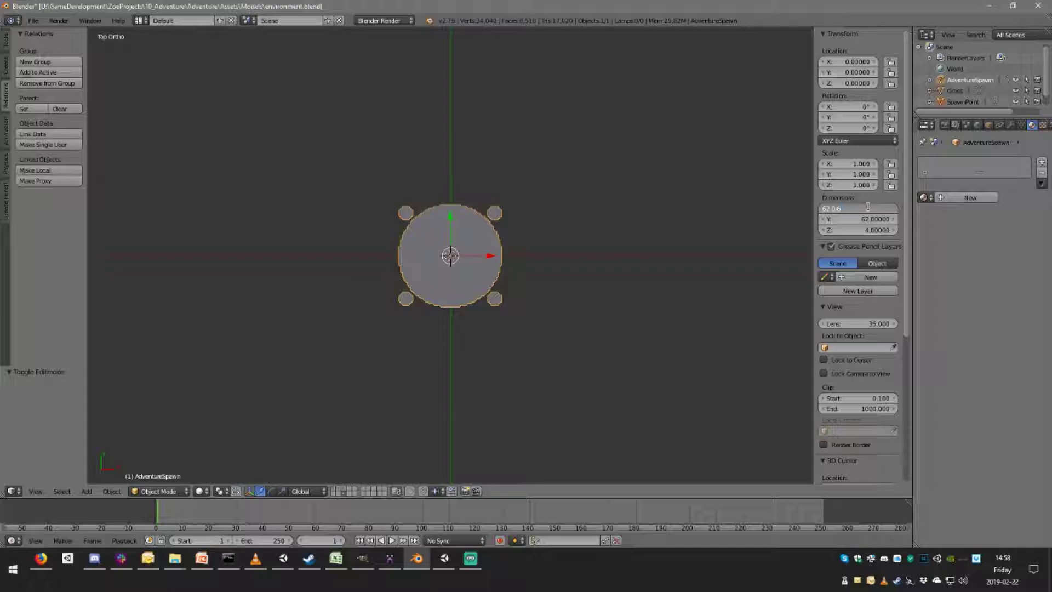
pyautogui.press('Return')
pyautogui.click(876, 219)
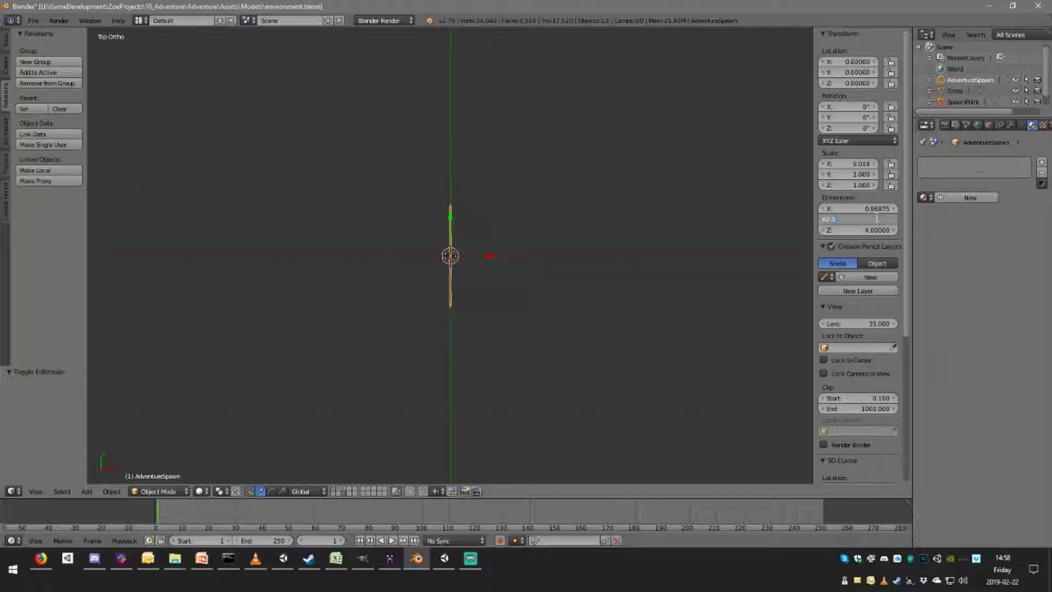
pyautogui.write('62.0/64')
pyautogui.press('Return')
pyautogui.click(886, 230)
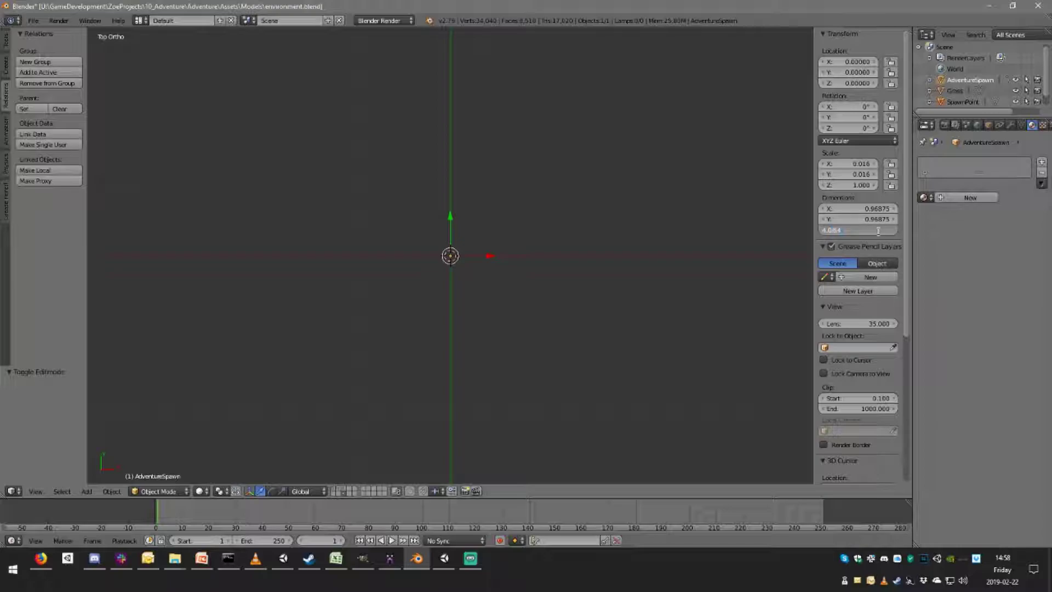
pyautogui.scroll(10, 489, 296)
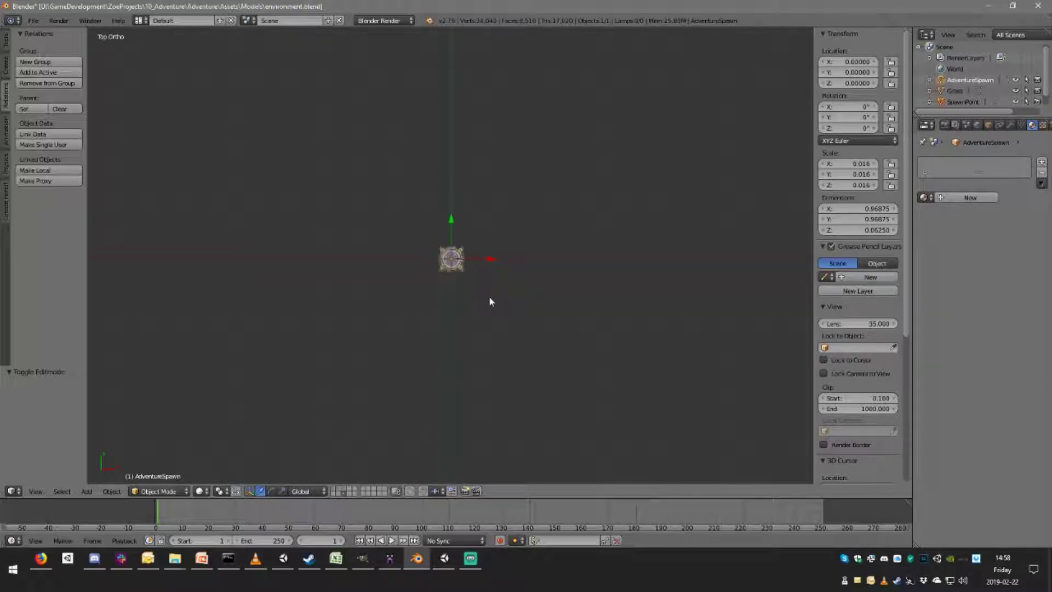
# Toggle the old SpawnPoint's layer alongside AdventureSpawn's to compare the two models, and view AdventureSpawn at an angle.
pyautogui.keyDown('shift'); pyautogui.click(341, 489); pyautogui.keyUp('shift')
pyautogui.keyDown('shift'); pyautogui.click(341, 489); pyautogui.keyUp('shift')
pyautogui.keyDown('shift'); pyautogui.click(341, 489); pyautogui.keyUp('shift')
pyautogui.keyDown('shift'); pyautogui.click(341, 488); pyautogui.keyUp('shift')
pyautogui.moveTo(538, 323)
pyautogui.mouseDown(button='middle')
pyautogui.moveTo(584, 277)
pyautogui.moveTo(554, 313)
pyautogui.mouseUp(button='middle')
pyautogui.scroll(4, 570, 319)
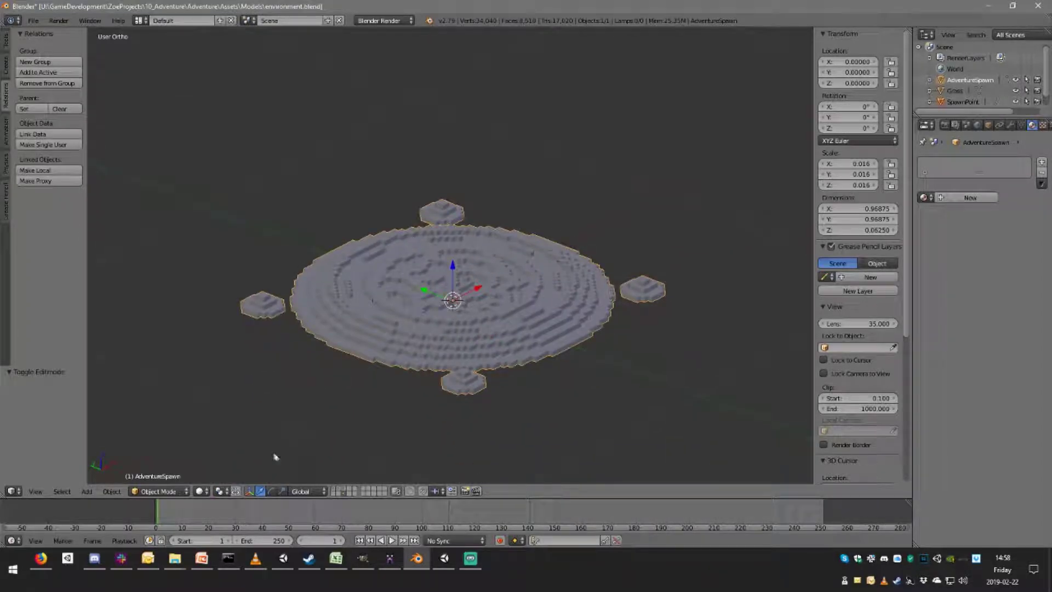
# Apply the scale of the resized AdventureSpawn object and check its underside.
pyautogui.hotkey('ctrl', 'a')
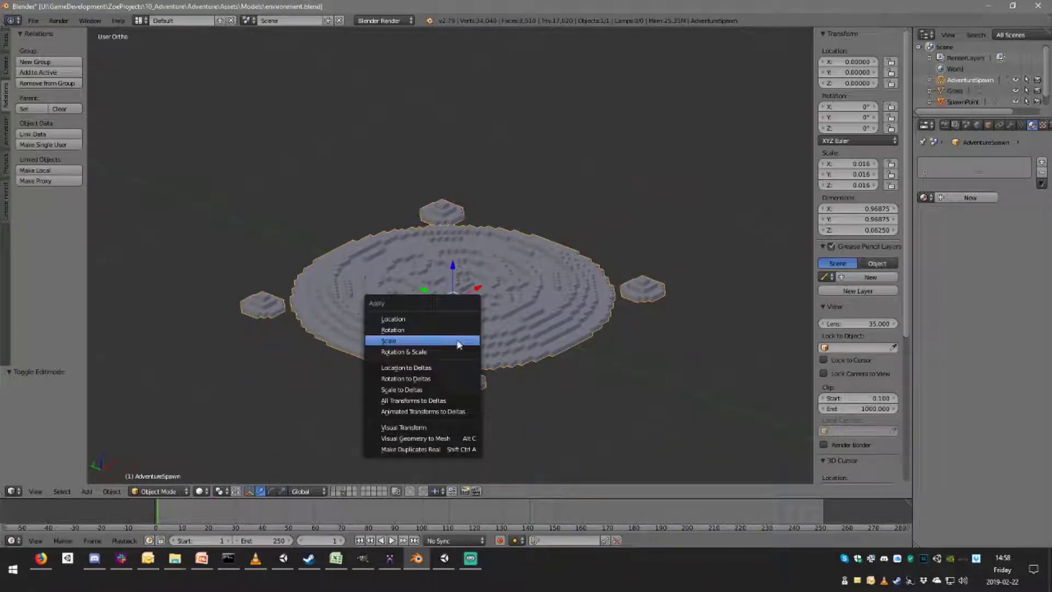
pyautogui.click(433, 340)
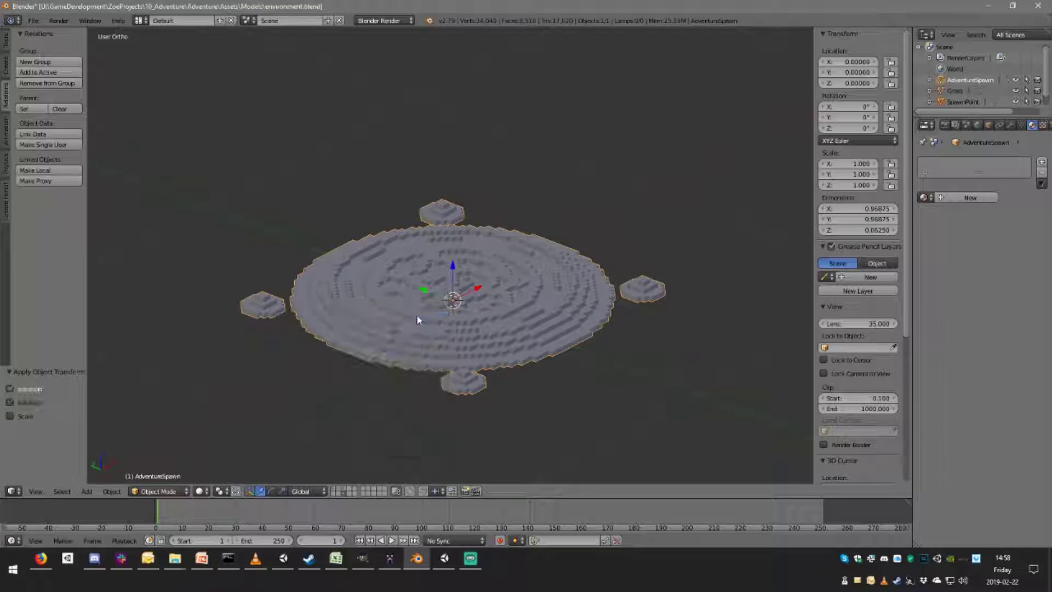
pyautogui.moveTo(446, 373); pyautogui.dragTo(426, 284, button='middle')
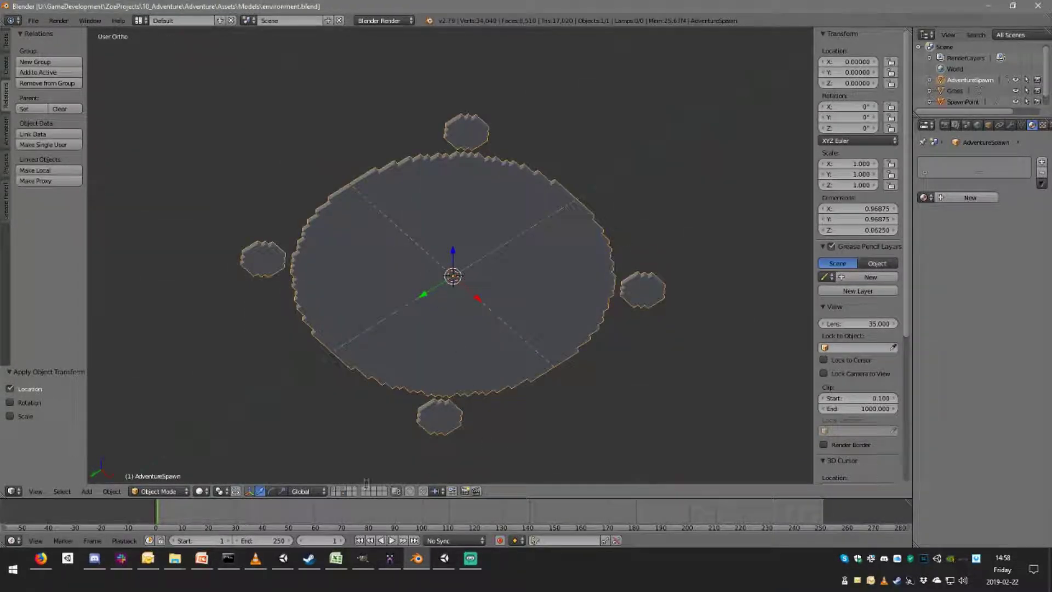
# Select the whole AdventureSpawn mesh in edit mode and merge its duplicate vertices with Remove Doubles.
pyautogui.press('Tab')
pyautogui.press('a')
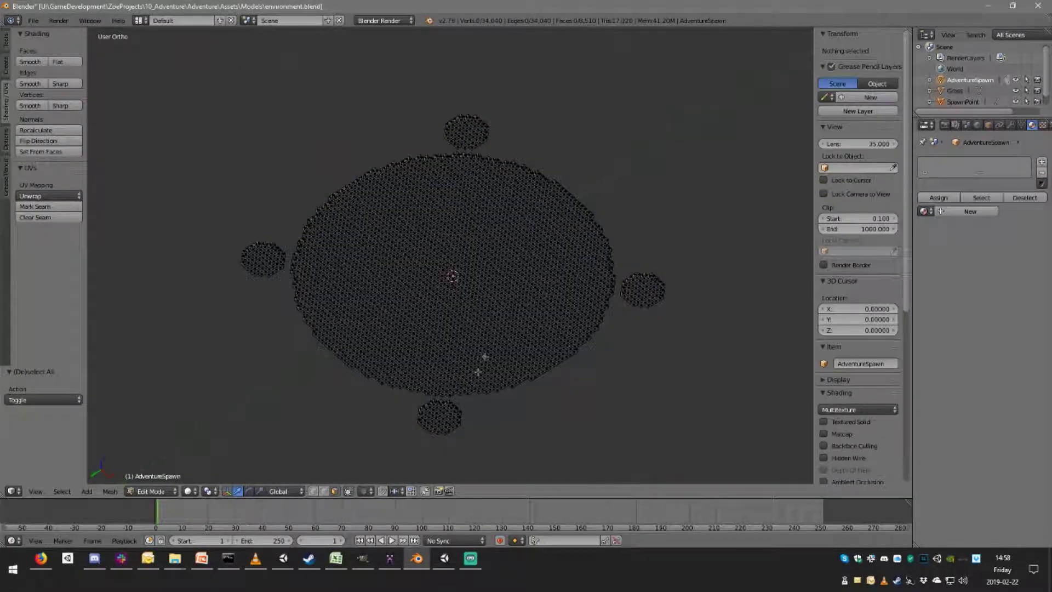
pyautogui.press('a')
pyautogui.moveTo(490, 344); pyautogui.dragTo(477, 390, button='middle')
pyautogui.press('space')
pyautogui.write('rem')
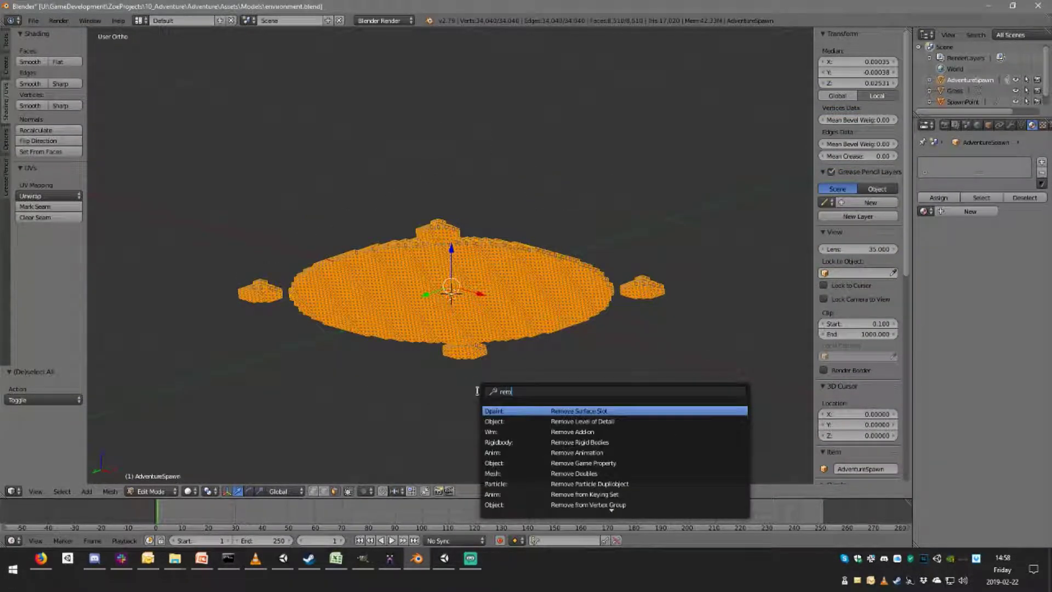
pyautogui.write('o')
pyautogui.press('Down')
pyautogui.press('Down')
pyautogui.press('Down')
pyautogui.press('Down')
pyautogui.press('Down')
pyautogui.press('Down')
pyautogui.press('Return')
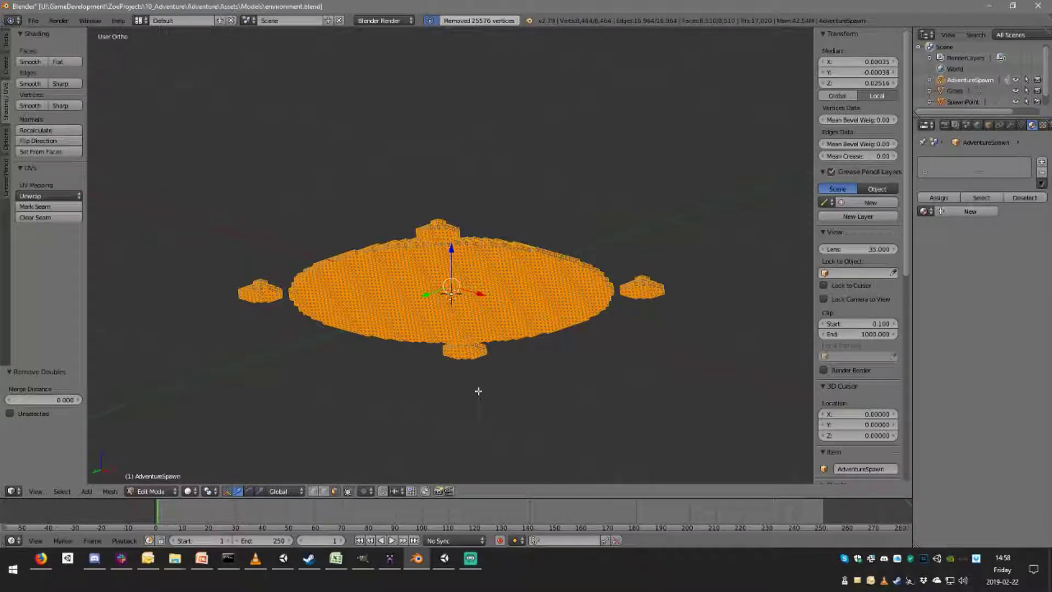
# Simplify the whole AdventureSpawn mesh with Limited Dissolve at a 5° maximum angle.
pyautogui.moveTo(473, 343)
pyautogui.mouseDown(button='middle')
pyautogui.moveTo(484, 329)
pyautogui.moveTo(466, 364)
pyautogui.moveTo(468, 330)
pyautogui.mouseUp(button='middle')
pyautogui.scroll(4, 467, 363)
pyautogui.scroll(-2, 471, 337)
pyautogui.press('space')
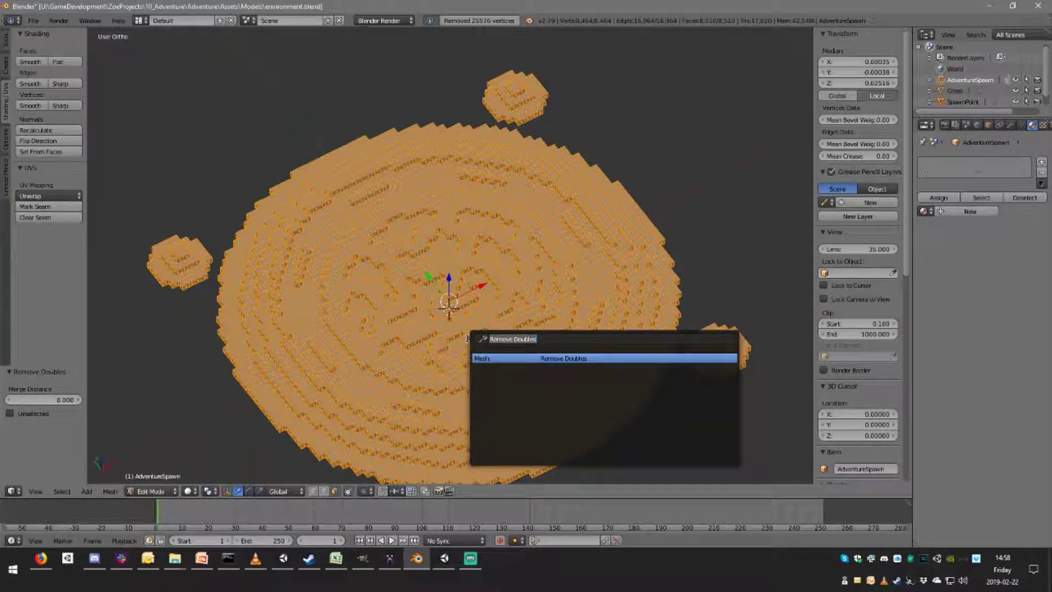
pyautogui.write('limited')
pyautogui.press('Return')
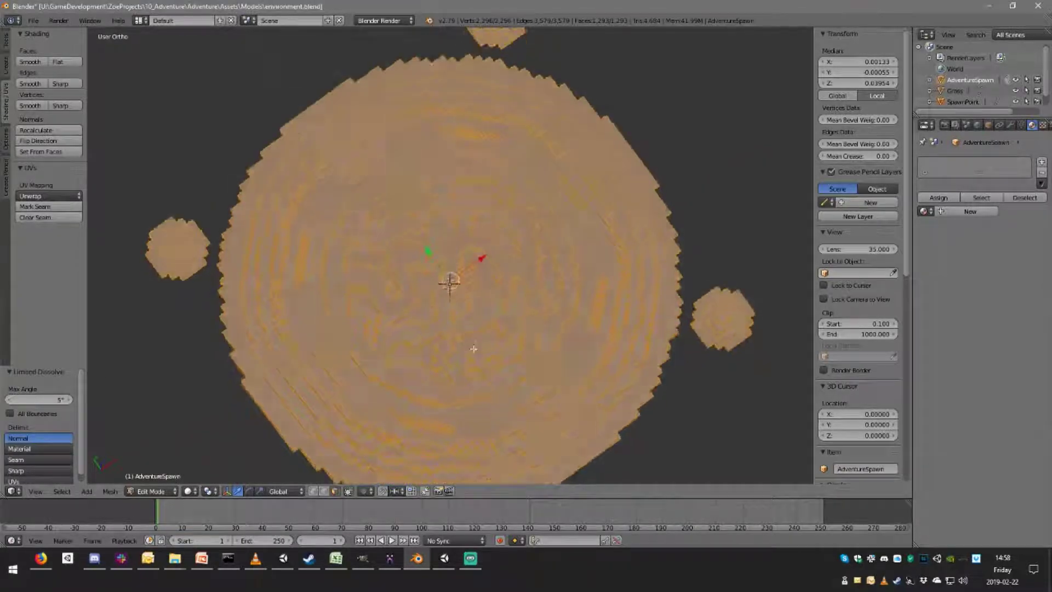
# Examine the simplified AdventureSpawn mesh from several angles in edit and object mode.
pyautogui.moveTo(473, 349); pyautogui.dragTo(409, 329, button='middle')
pyautogui.press('Tab')
pyautogui.press('Tab')
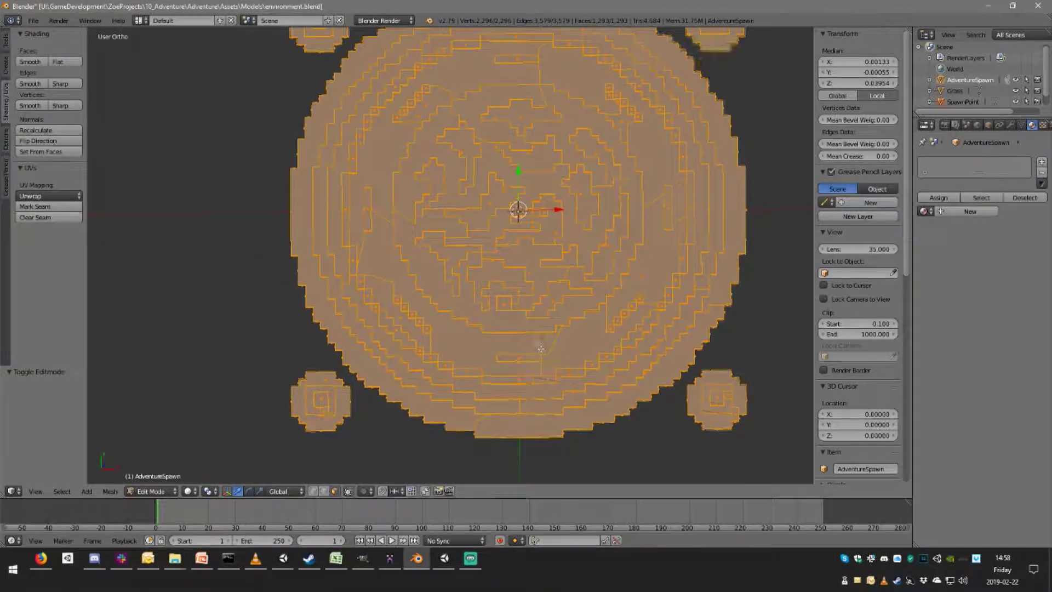
pyautogui.moveTo(541, 350); pyautogui.dragTo(502, 282, button='middle')
pyautogui.keyDown('shift'); pyautogui.moveTo(635, 333); pyautogui.dragTo(514, 301, button='middle'); pyautogui.keyUp('shift')
pyautogui.scroll(4, 533, 342)
pyautogui.scroll(-7, 533, 342)
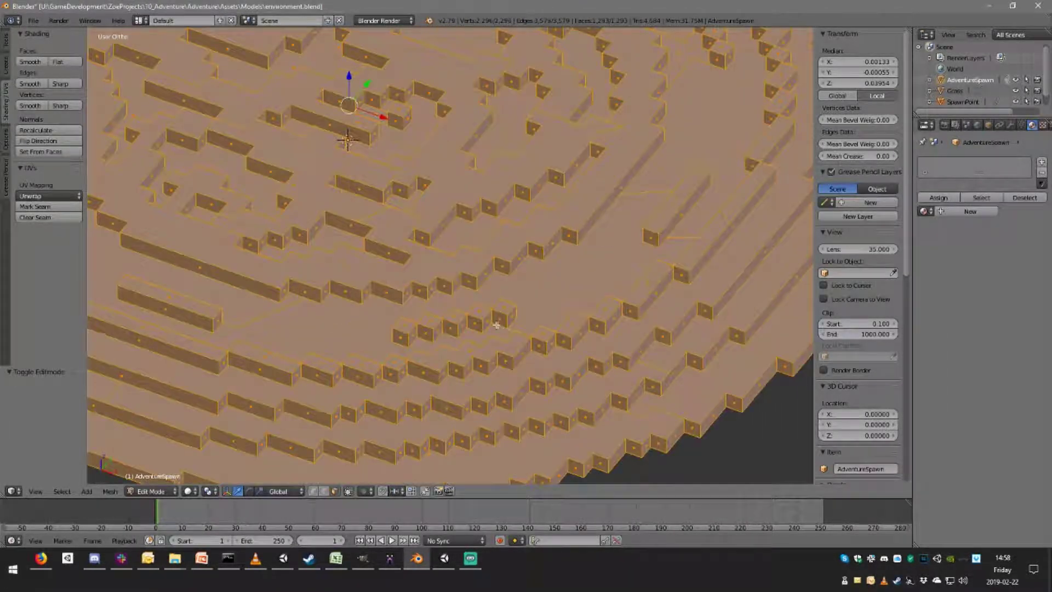
pyautogui.press('Tab')
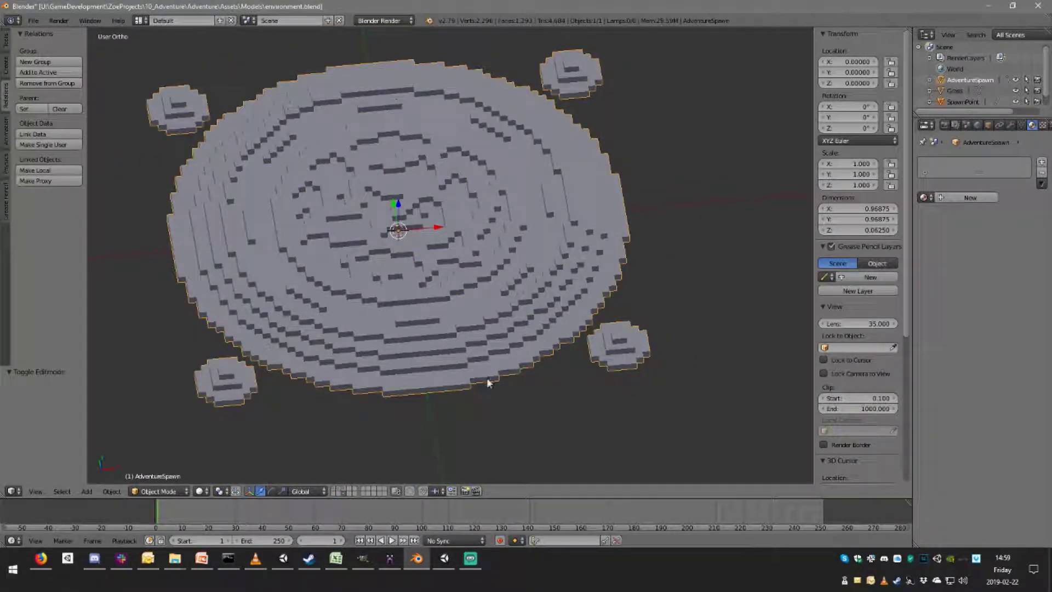
# Compare the simplified AdventureSpawn mesh with the coloured SpawnPoint model on the other layer.
pyautogui.click(345, 493)
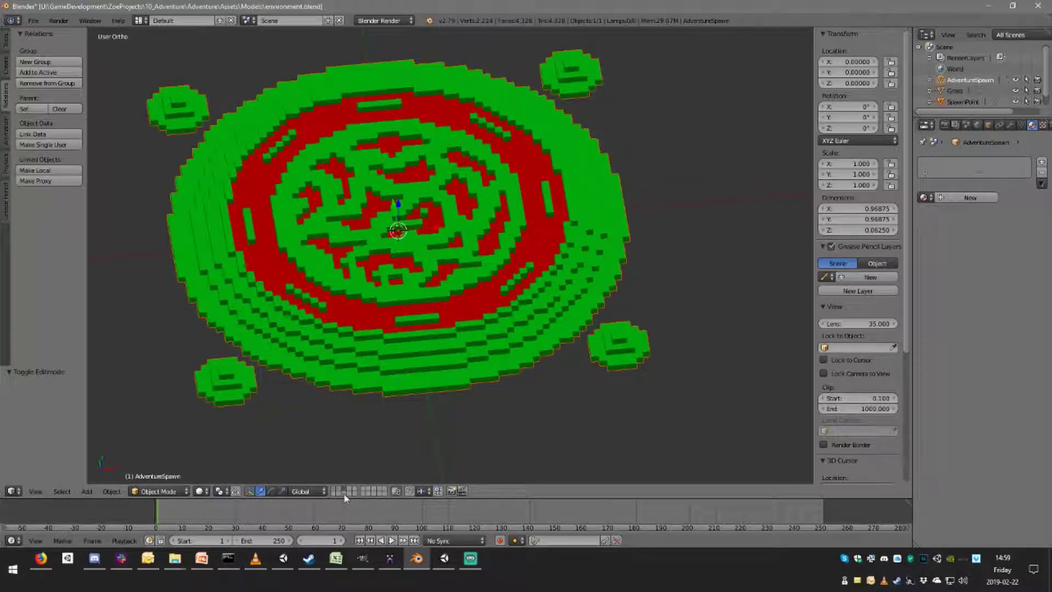
pyautogui.click(345, 496)
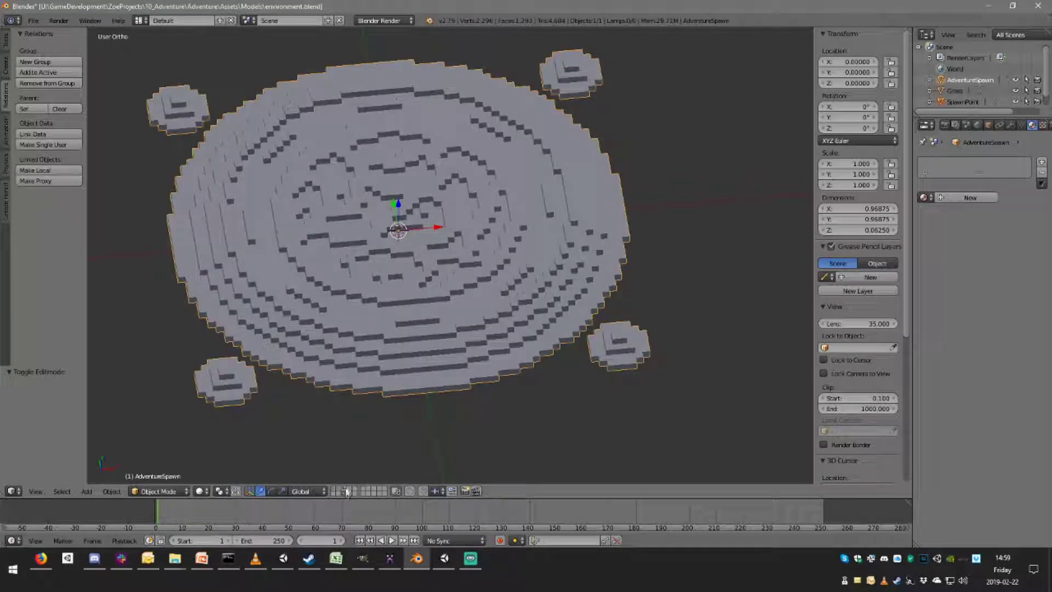
pyautogui.click(346, 491)
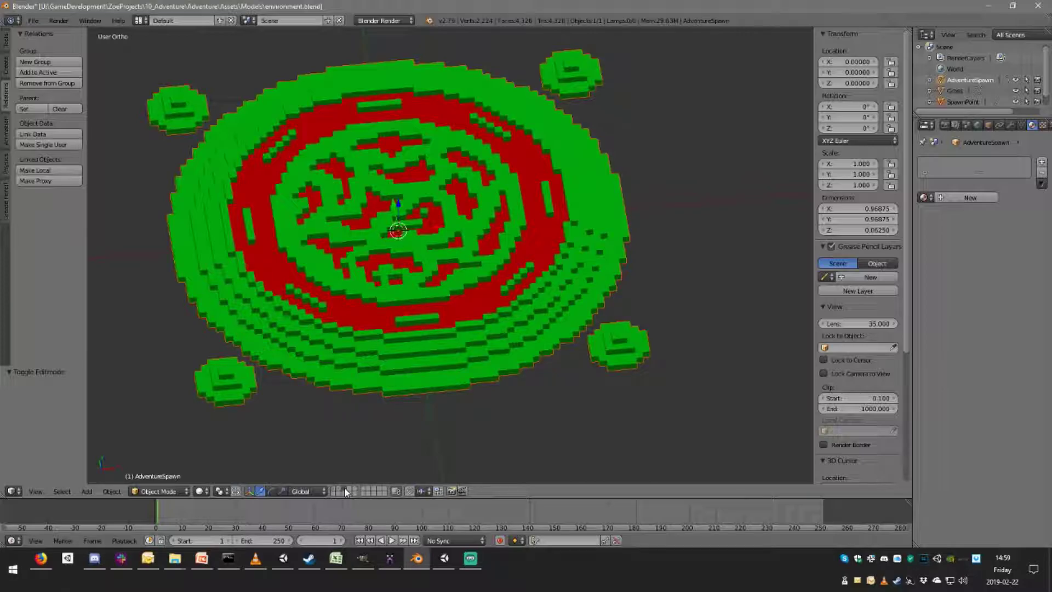
pyautogui.moveTo(481, 327); pyautogui.dragTo(472, 364, button='middle')
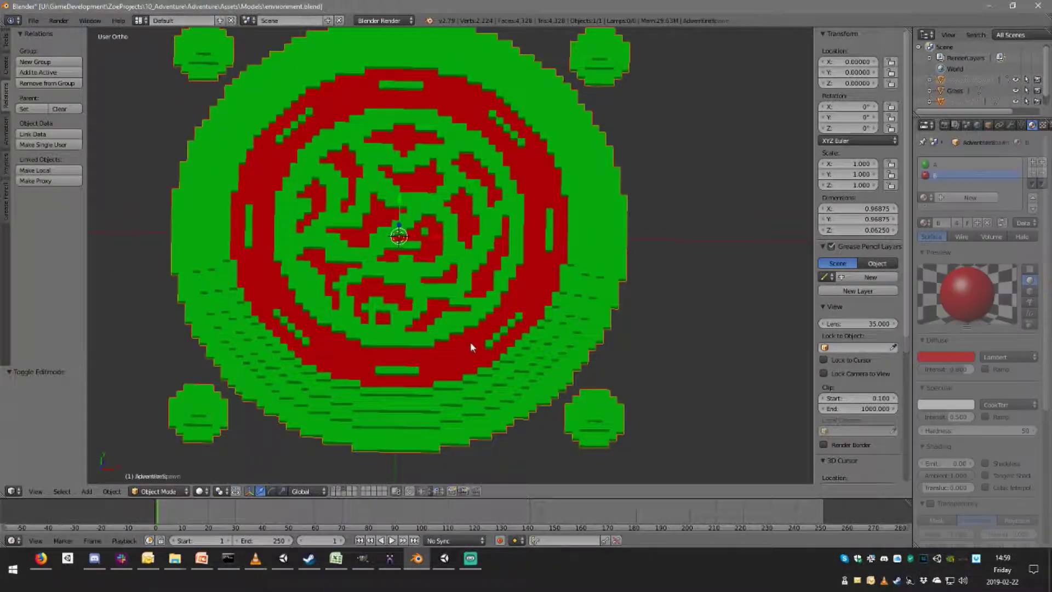
pyautogui.rightClick(468, 350)
pyautogui.press('Tab')
pyautogui.press('Tab')
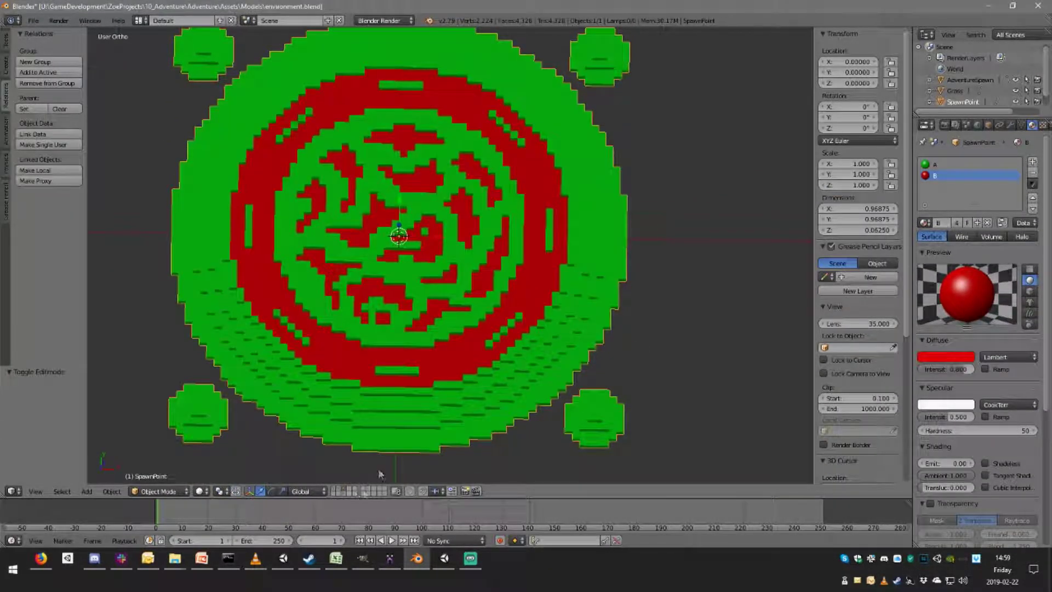
pyautogui.click(345, 493)
# Delete the flat top faces of AdventureSpawn's second ring from the outside in edit mode, removing only the faces.
pyautogui.rightClick(423, 366)
pyautogui.press('Tab')
pyautogui.moveTo(453, 403); pyautogui.dragTo(458, 373, button='middle')
pyautogui.press('a')
pyautogui.rightClick(455, 361)
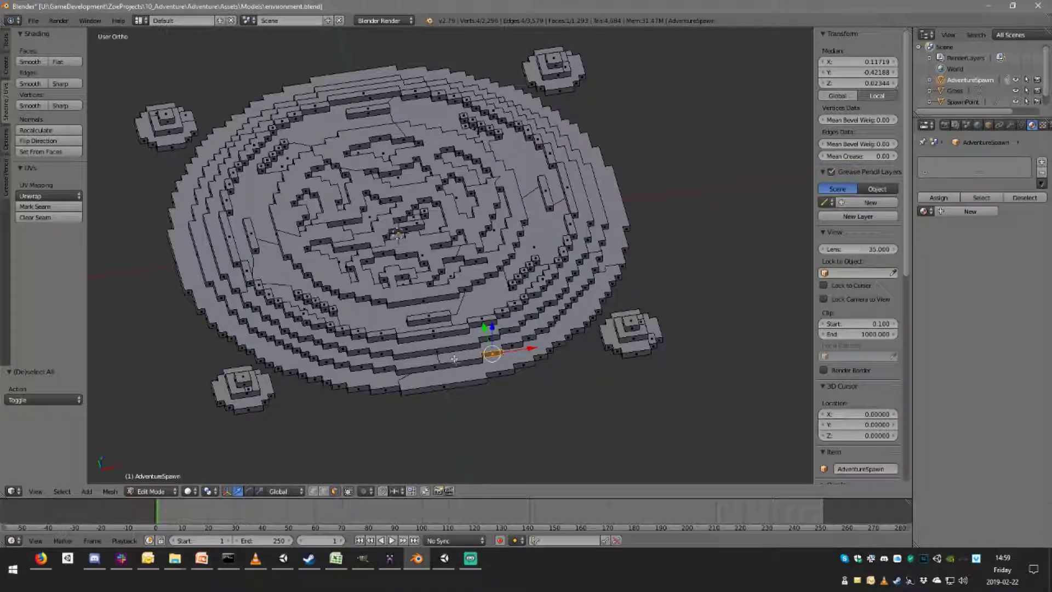
pyautogui.keyDown('alt'); pyautogui.rightClick(452, 355); pyautogui.keyUp('alt')
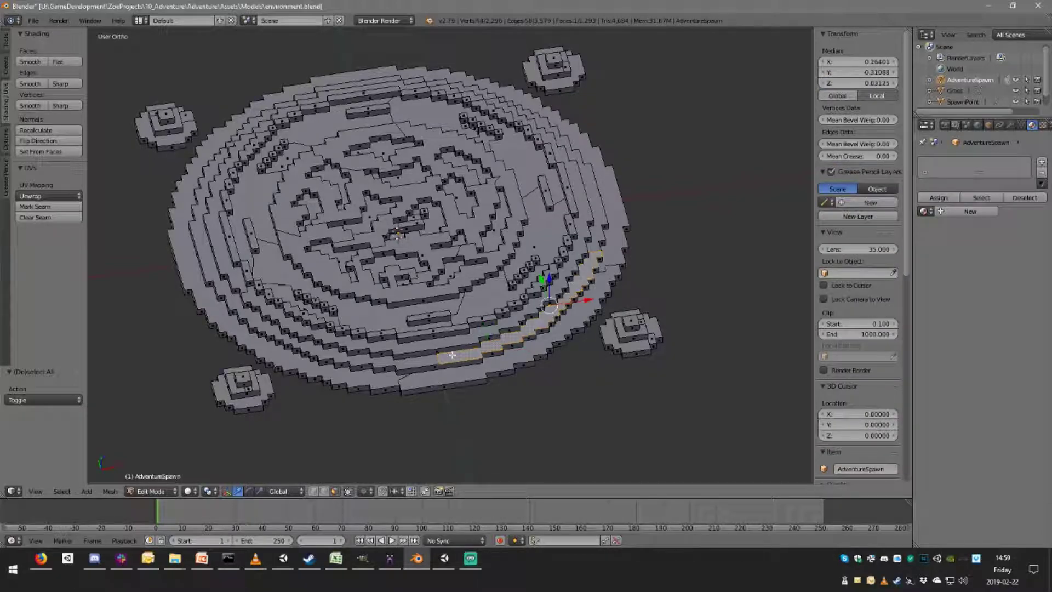
pyautogui.keyDown('alt'); pyautogui.keyDown('shift'); pyautogui.rightClick(420, 362); pyautogui.keyUp('shift'); pyautogui.keyUp('alt')
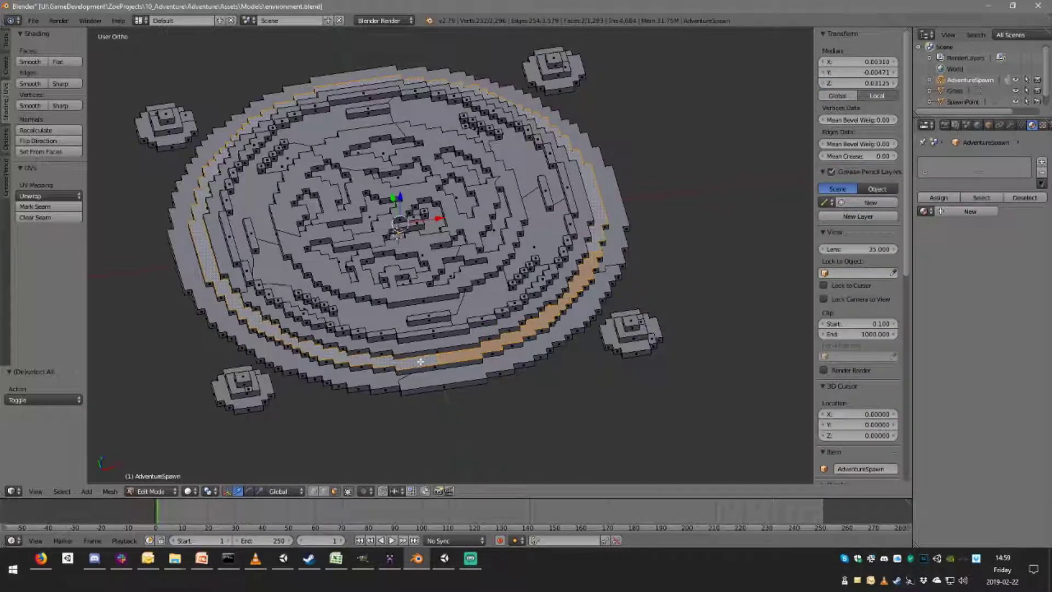
pyautogui.press('x')
pyautogui.click(445, 380)
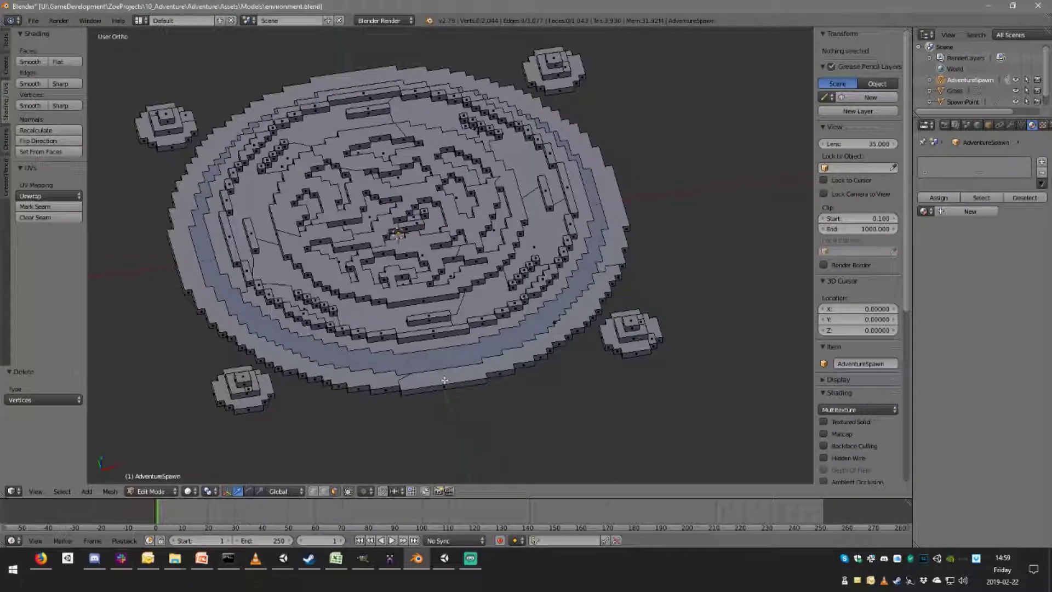
pyautogui.keyDown('alt'); pyautogui.rightClick(450, 364); pyautogui.keyUp('alt')
pyautogui.press('x')
pyautogui.click(449, 389)
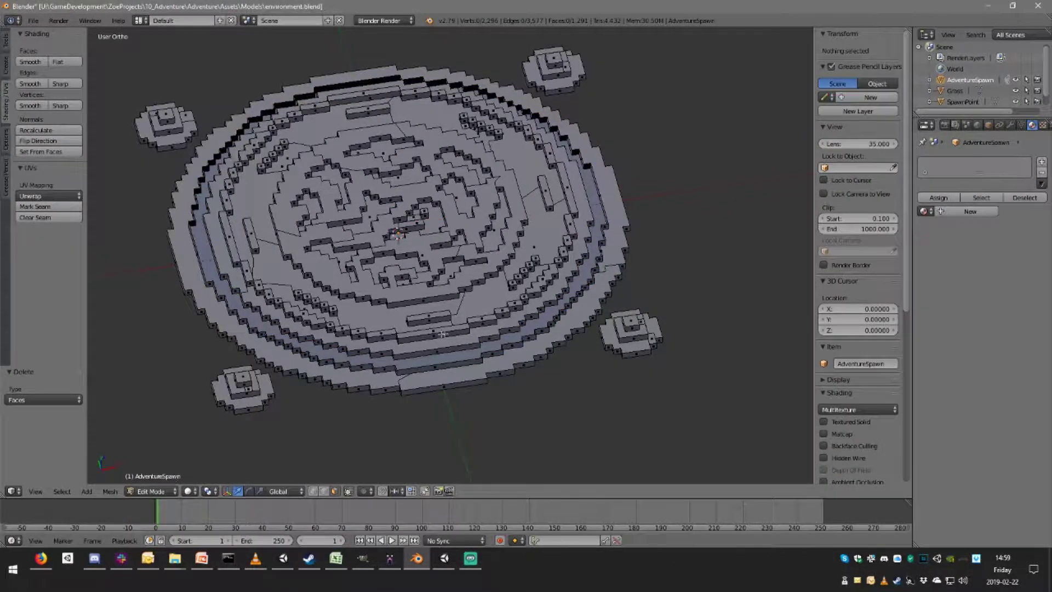
# Select the whole mesh and simplify it again with Limited Dissolve at a 5° maximum angle.
pyautogui.scroll(4, 482, 409)
pyautogui.keyDown('shift'); pyautogui.moveTo(483, 410); pyautogui.dragTo(485, 297, button='middle'); pyautogui.keyUp('shift')
pyautogui.scroll(1, 479, 478)
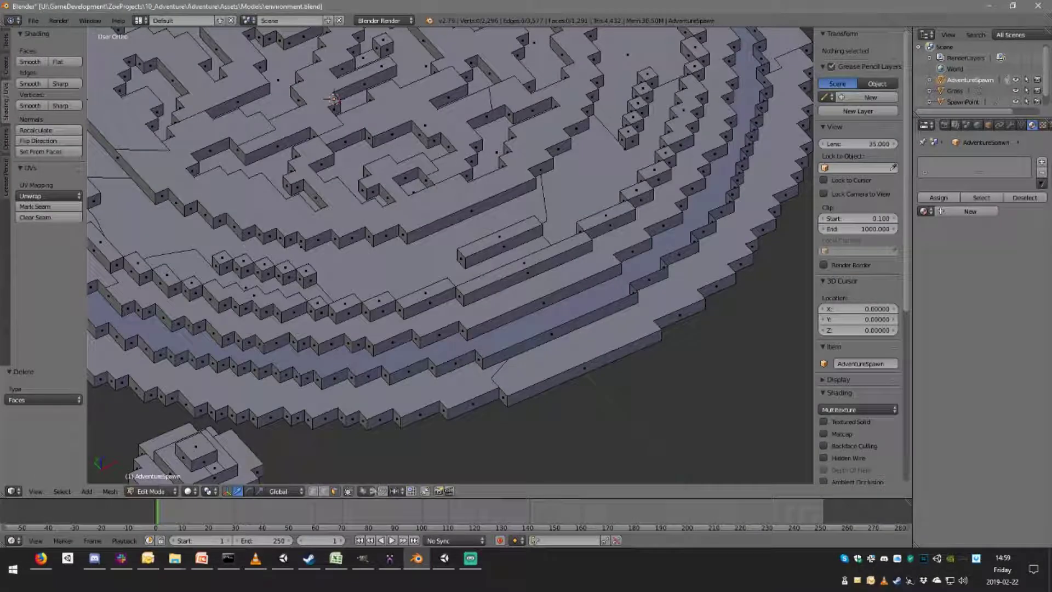
pyautogui.press('a')
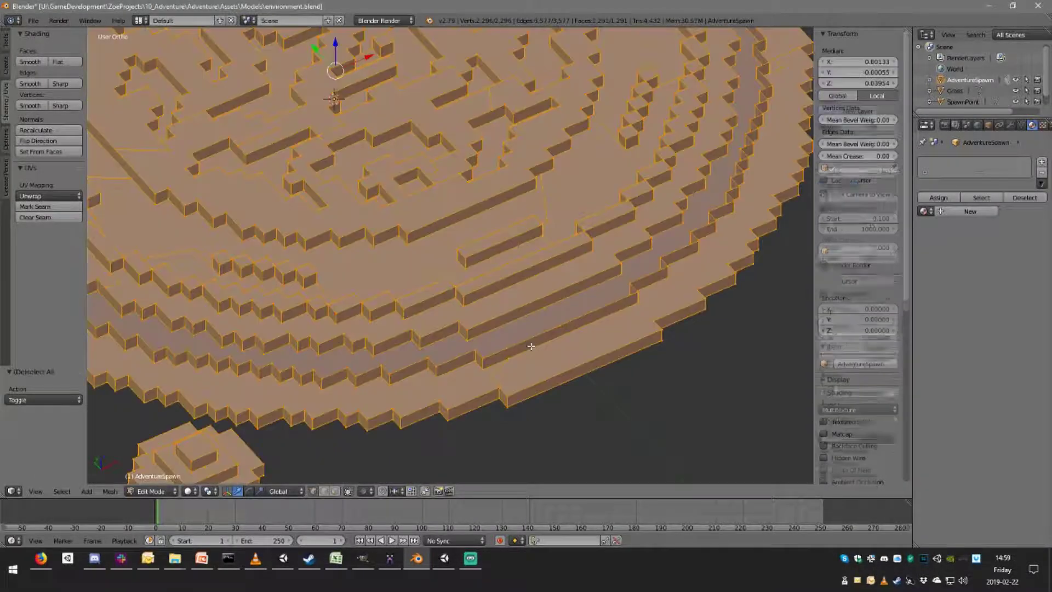
pyautogui.press('space')
pyautogui.write('limited')
pyautogui.press('Return')
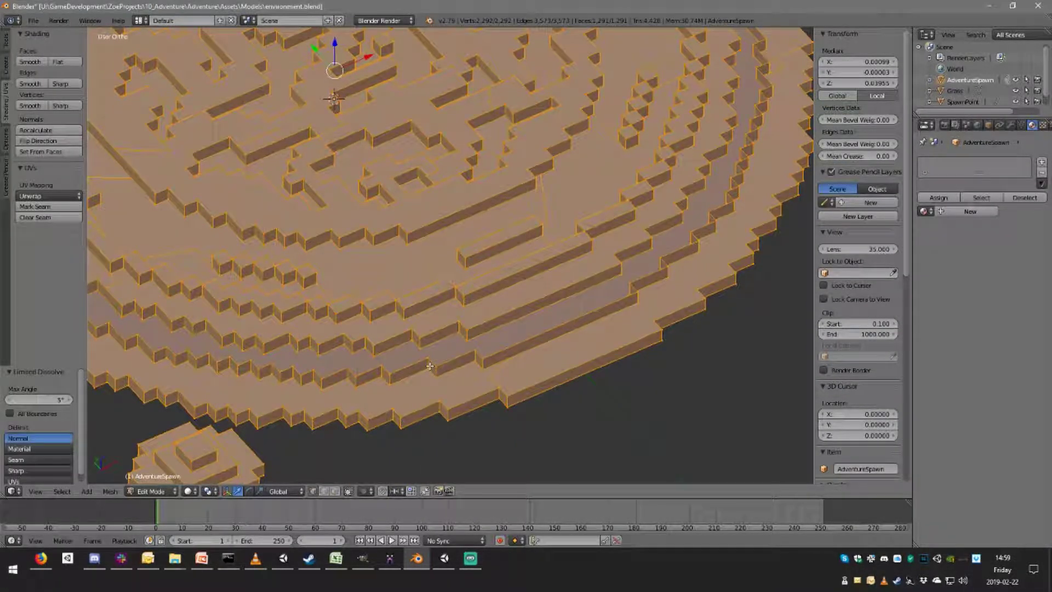
# Try to fill the opened second ring by bridging its inner and outer edge loops, and undo the attempt.
pyautogui.press('a')
pyautogui.keyDown('alt'); pyautogui.rightClick(515, 339); pyautogui.keyUp('alt')
pyautogui.keyDown('alt'); pyautogui.keyDown('shift'); pyautogui.rightClick(501, 324); pyautogui.keyUp('shift'); pyautogui.keyUp('alt')
pyautogui.press('w')
pyautogui.click(507, 336)
pyautogui.press('a')
pyautogui.moveTo(509, 340); pyautogui.dragTo(395, 338, button='middle')
pyautogui.hotkey('ctrl', 'z')
pyautogui.moveTo(355, 310); pyautogui.dragTo(406, 315, button='middle')
pyautogui.hotkey('ctrl', 'z')
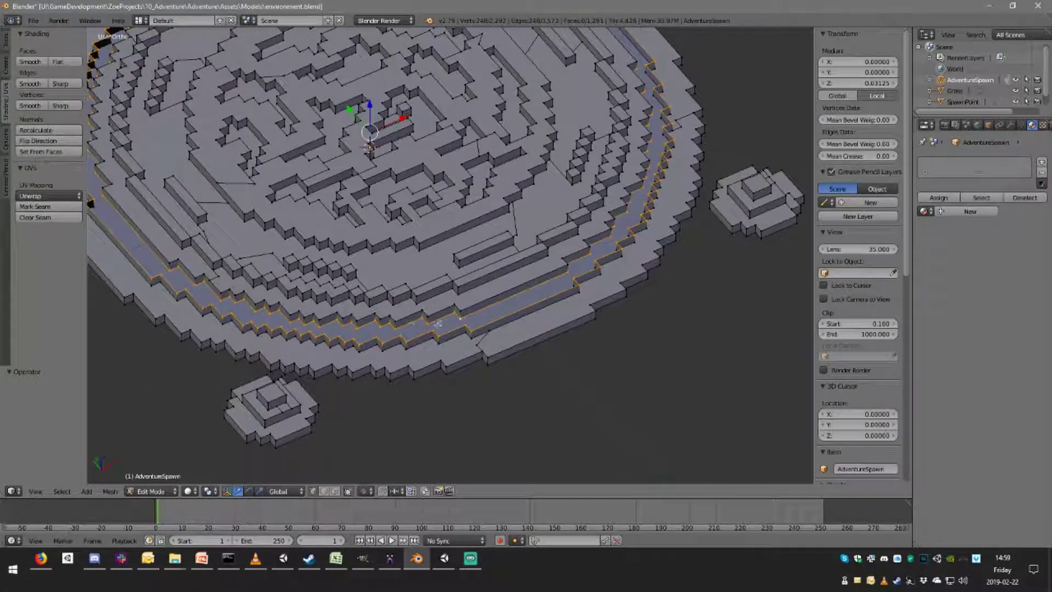
# Redo the bridging of the second ring to inspect the generated faces, and undo it again.
pyautogui.press('a')
pyautogui.scroll(2, 461, 325)
pyautogui.moveTo(507, 347); pyautogui.dragTo(545, 333, button='middle')
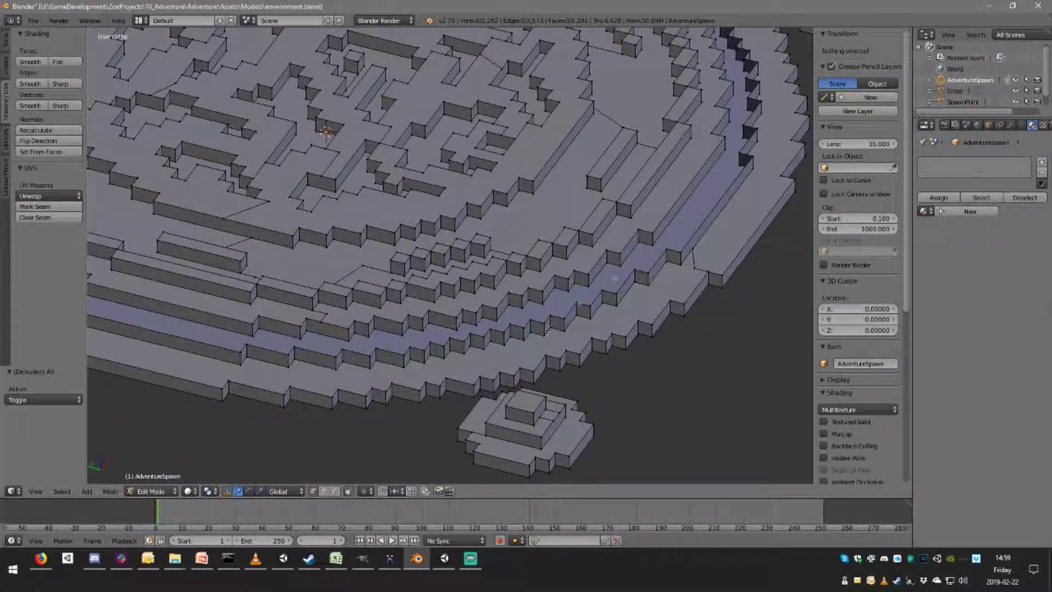
pyautogui.hotkey('ctrl', 'shift', 'z')
pyautogui.hotkey('ctrl', 'shift', 'z')
pyautogui.moveTo(641, 258); pyautogui.dragTo(581, 277, button='middle')
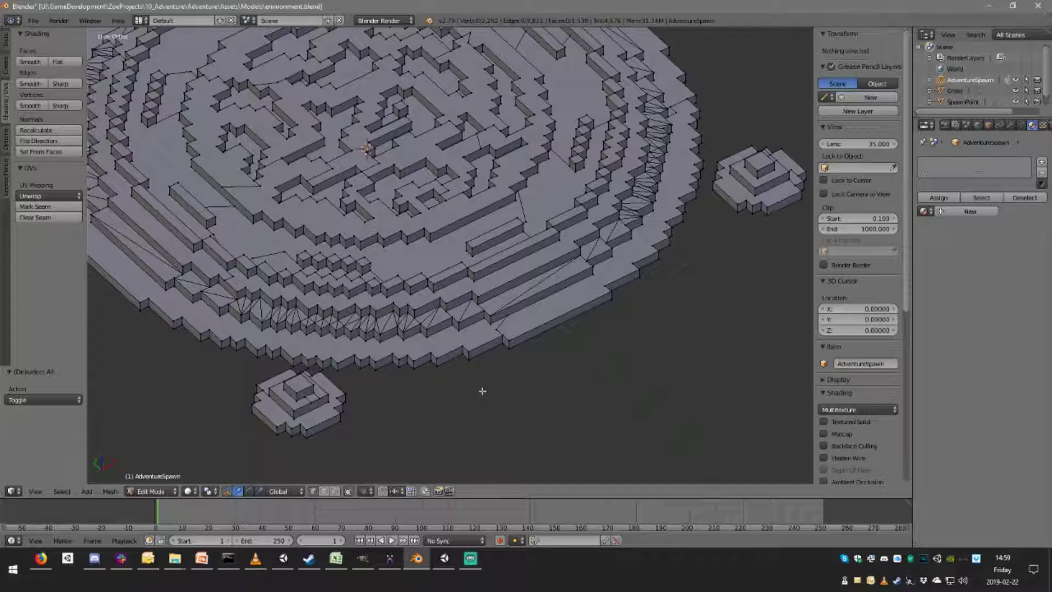
pyautogui.hotkey('ctrl', 'z')
pyautogui.hotkey('ctrl', 'z')
pyautogui.hotkey('ctrl', 'z')
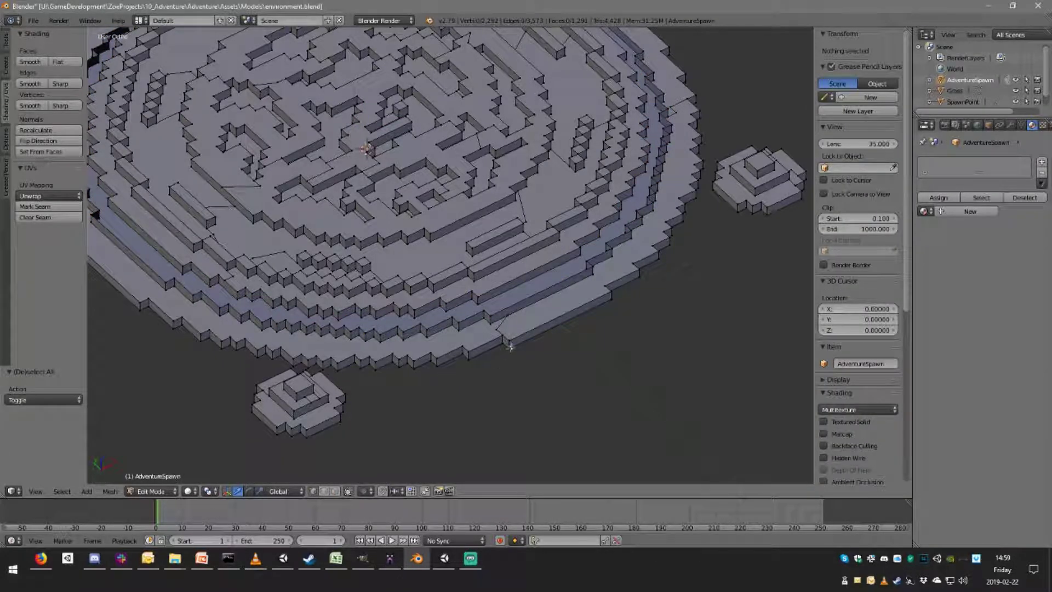
# Switch to face selection and delete the flat top faces of the outermost ring.
pyautogui.scroll(-3, 462, 323)
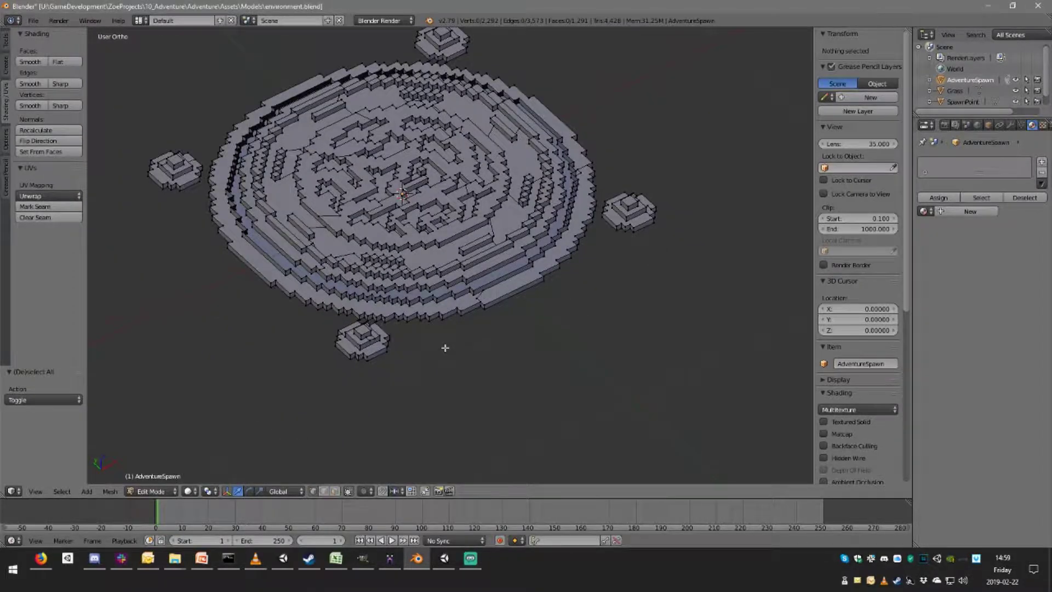
pyautogui.scroll(2, 445, 347)
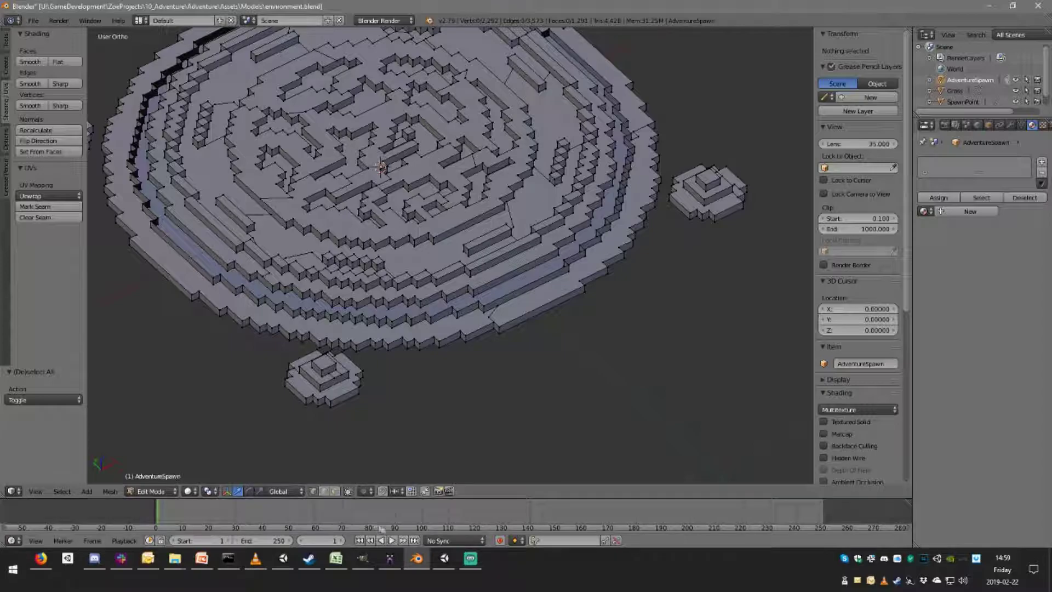
pyautogui.click(334, 491)
pyautogui.rightClick(490, 311)
pyautogui.keyDown('alt'); pyautogui.rightClick(509, 312); pyautogui.keyUp('alt')
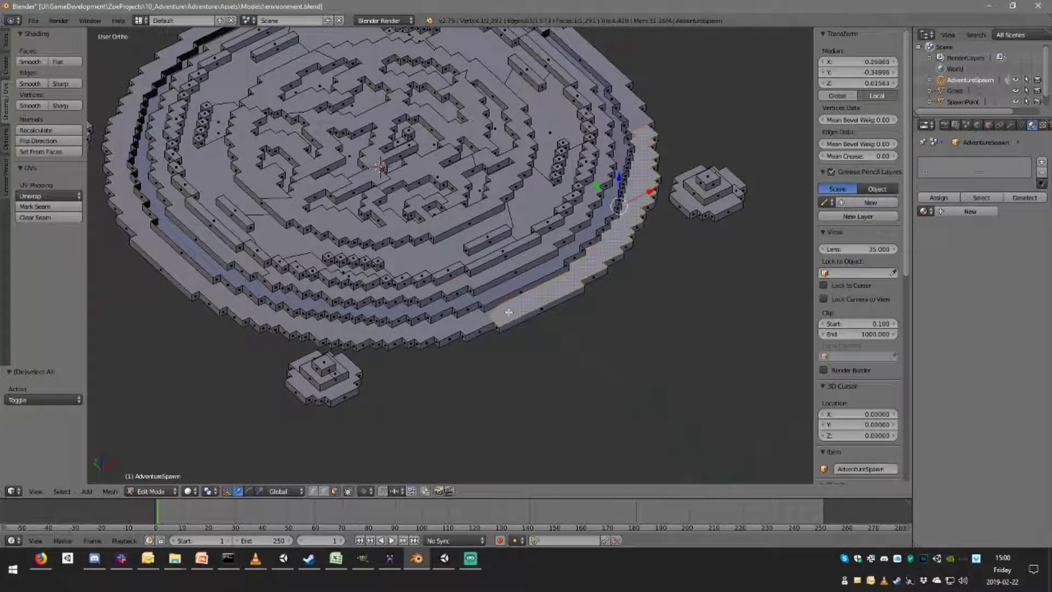
pyautogui.keyDown('alt'); pyautogui.keyDown('shift'); pyautogui.rightClick(460, 320); pyautogui.keyUp('shift'); pyautogui.keyUp('alt')
pyautogui.press('x')
pyautogui.click(472, 326)
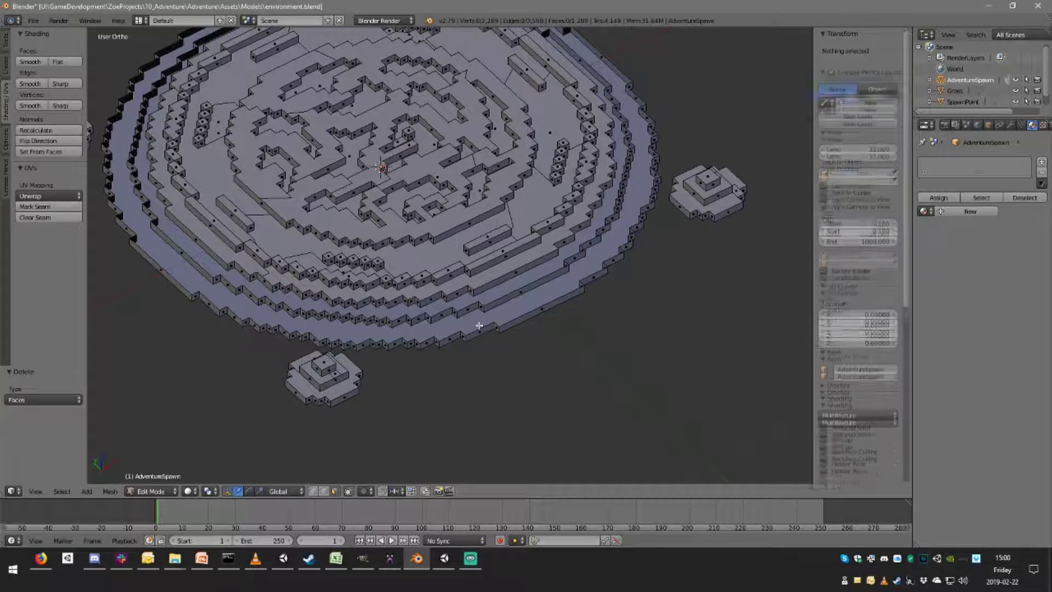
# Delete the flat top faces of the third ring from the outside.
pyautogui.keyDown('alt'); pyautogui.rightClick(449, 285); pyautogui.keyUp('alt')
pyautogui.press('x')
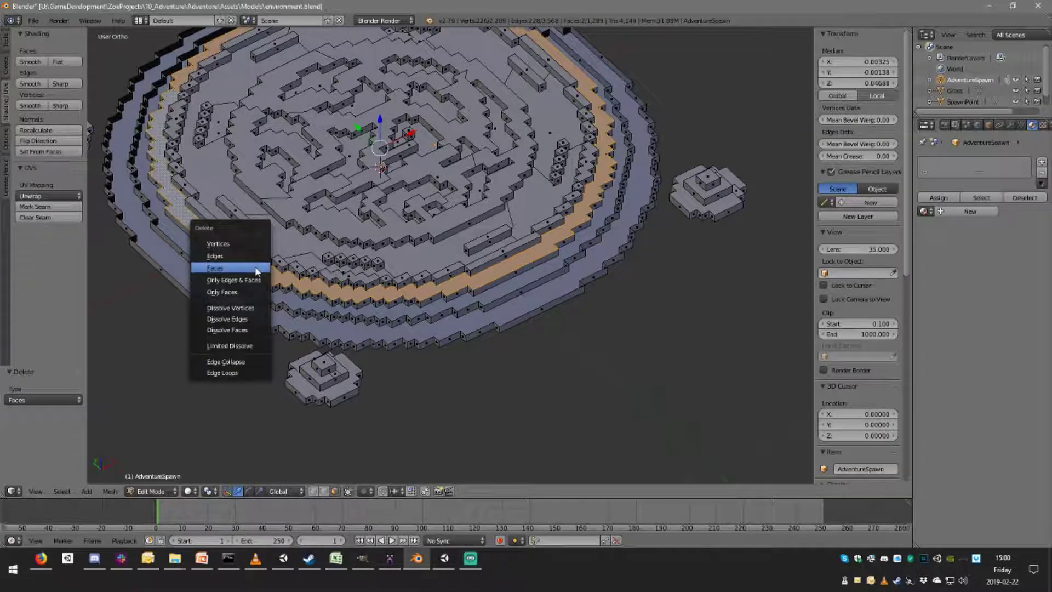
pyautogui.click(256, 268)
# Delete the floor faces of the wide circular band and the recessed floor pieces within the central pattern.
pyautogui.moveTo(256, 267); pyautogui.dragTo(523, 246, button='middle')
pyautogui.keyDown('alt'); pyautogui.rightClick(523, 246); pyautogui.keyUp('alt')
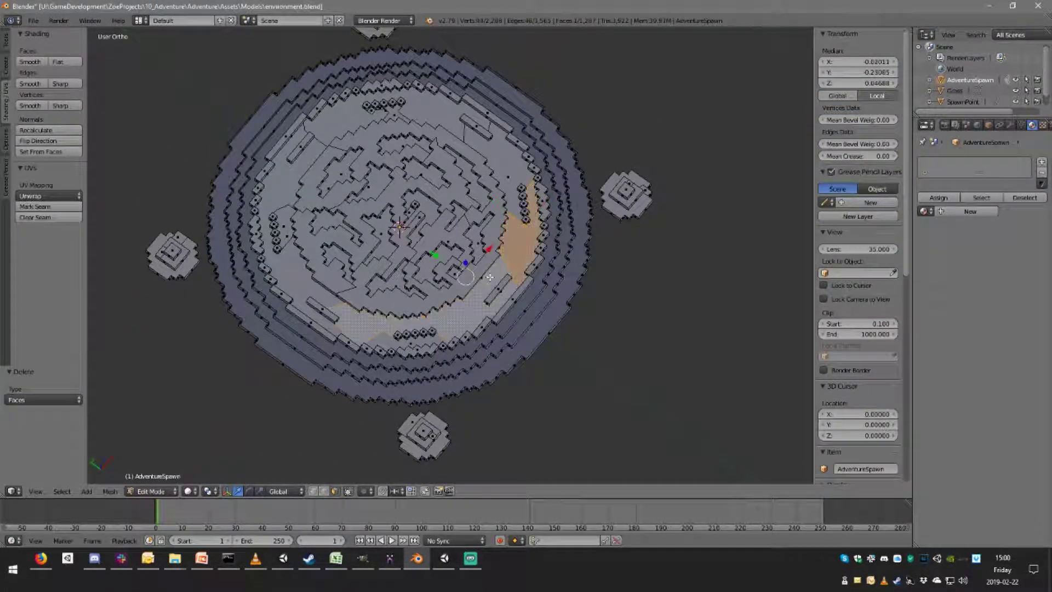
pyautogui.keyDown('alt'); pyautogui.keyDown('shift'); pyautogui.rightClick(319, 296); pyautogui.keyUp('shift'); pyautogui.keyUp('alt')
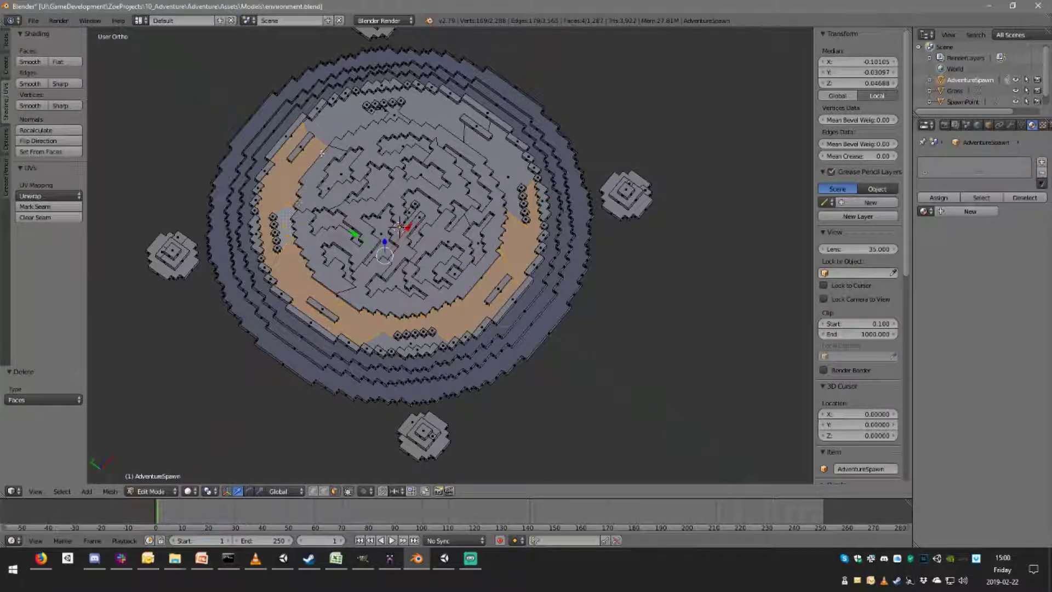
pyautogui.keyDown('alt'); pyautogui.keyDown('shift'); pyautogui.rightClick(401, 117); pyautogui.keyUp('shift'); pyautogui.keyUp('alt')
pyautogui.keyDown('alt'); pyautogui.keyDown('shift'); pyautogui.rightClick(485, 142); pyautogui.keyUp('shift'); pyautogui.keyUp('alt')
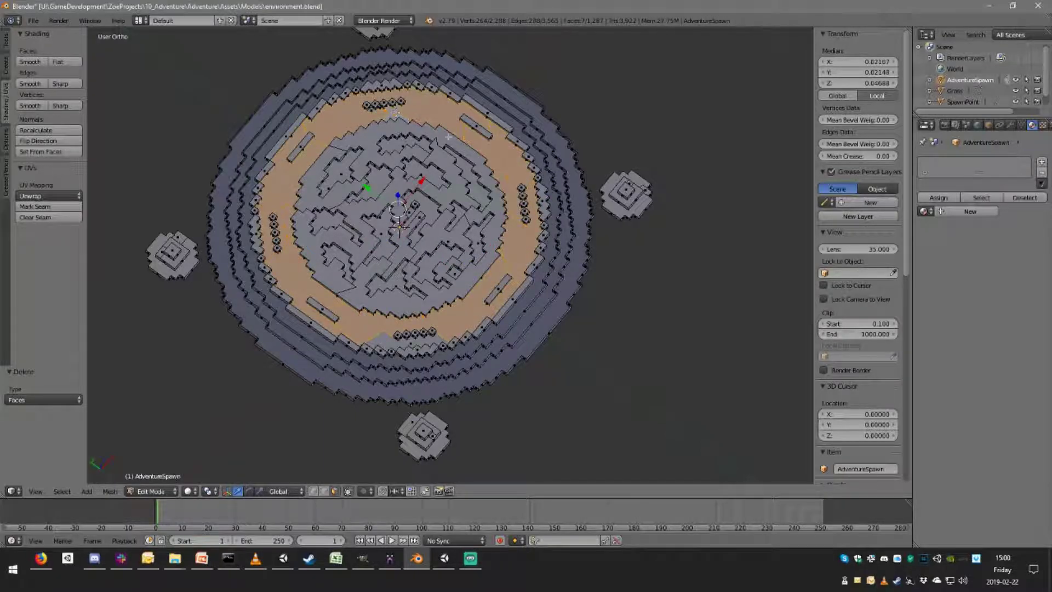
pyautogui.keyDown('shift'); pyautogui.rightClick(396, 148); pyautogui.keyUp('shift')
pyautogui.moveTo(396, 147)
pyautogui.mouseDown(button='middle')
pyautogui.moveTo(444, 92)
pyautogui.moveTo(401, 160)
pyautogui.mouseUp(button='middle')
pyautogui.scroll(2, 401, 161)
pyautogui.keyDown('shift'); pyautogui.rightClick(279, 203); pyautogui.keyUp('shift')
pyautogui.moveTo(281, 204); pyautogui.dragTo(338, 184, button='middle')
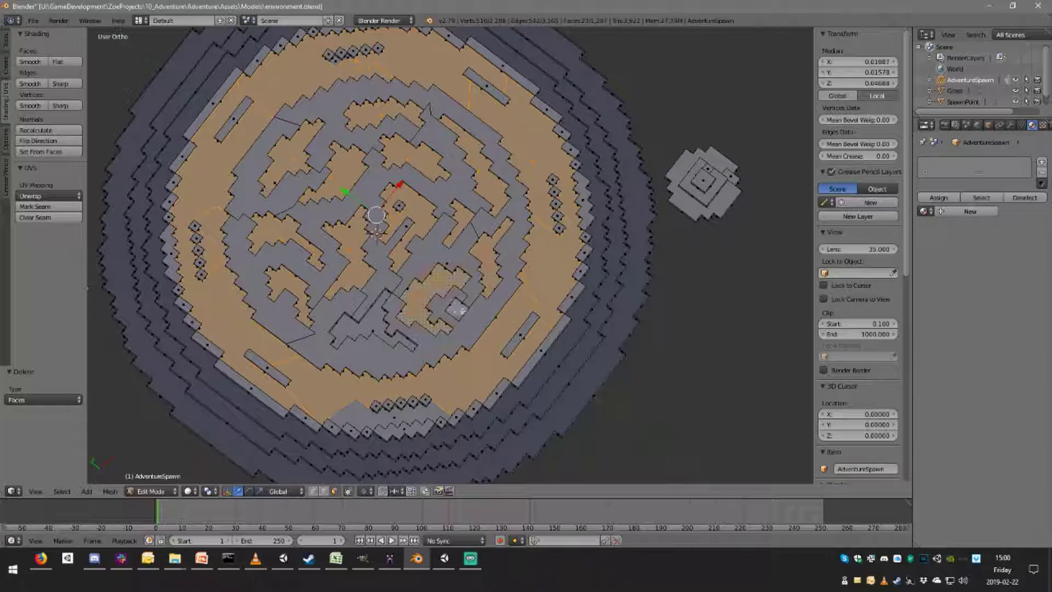
pyautogui.keyDown('shift'); pyautogui.rightClick(379, 319); pyautogui.keyUp('shift')
pyautogui.scroll(-3, 379, 319)
pyautogui.moveTo(379, 319); pyautogui.dragTo(444, 205, button='middle')
pyautogui.press('a')
pyautogui.scroll(3, 483, 196)
pyautogui.press('a')
pyautogui.press('a')
pyautogui.rightClick(420, 211)
pyautogui.press('a')
# Delete the flat upper faces around the central cube of the first corner pedestal.
pyautogui.scroll(-3, 485, 288)
pyautogui.moveTo(498, 309); pyautogui.dragTo(485, 316, button='middle')
pyautogui.scroll(2, 502, 362)
pyautogui.scroll(5, 502, 363)
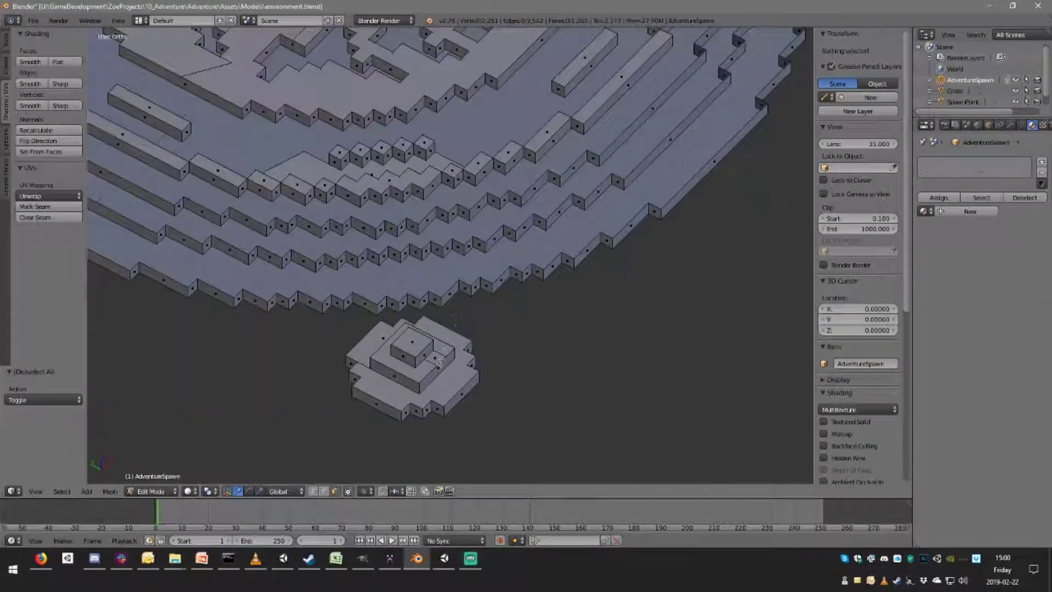
pyautogui.rightClick(408, 359)
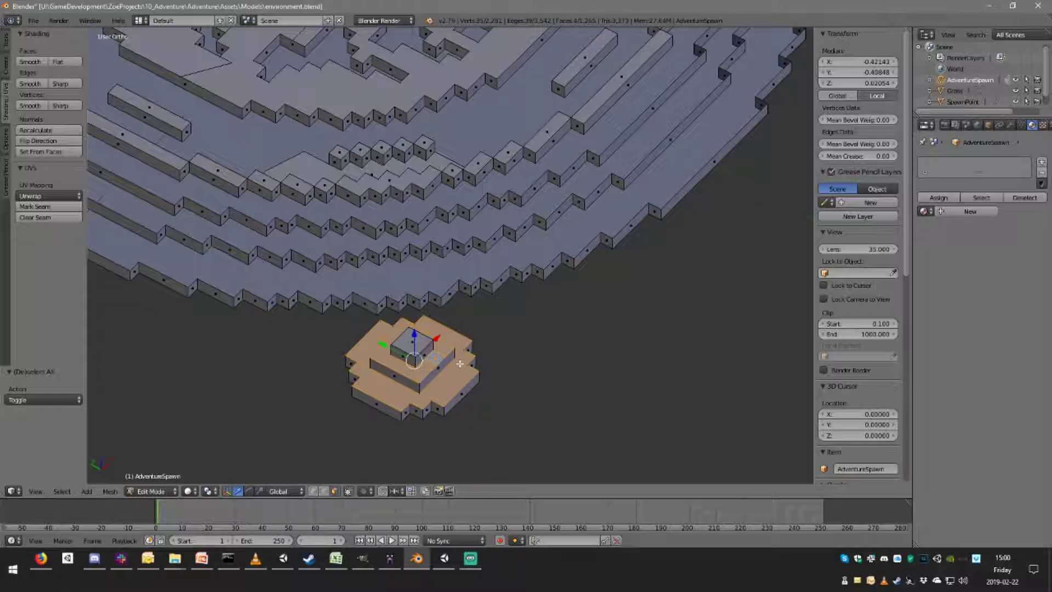
pyautogui.press('x')
pyautogui.click(460, 364)
# Delete the flat upper faces of the second corner pedestal, leaving its central cube.
pyautogui.scroll(-4, 460, 363)
pyautogui.moveTo(460, 363); pyautogui.dragTo(445, 204, button='middle')
pyautogui.rightClick(366, 362)
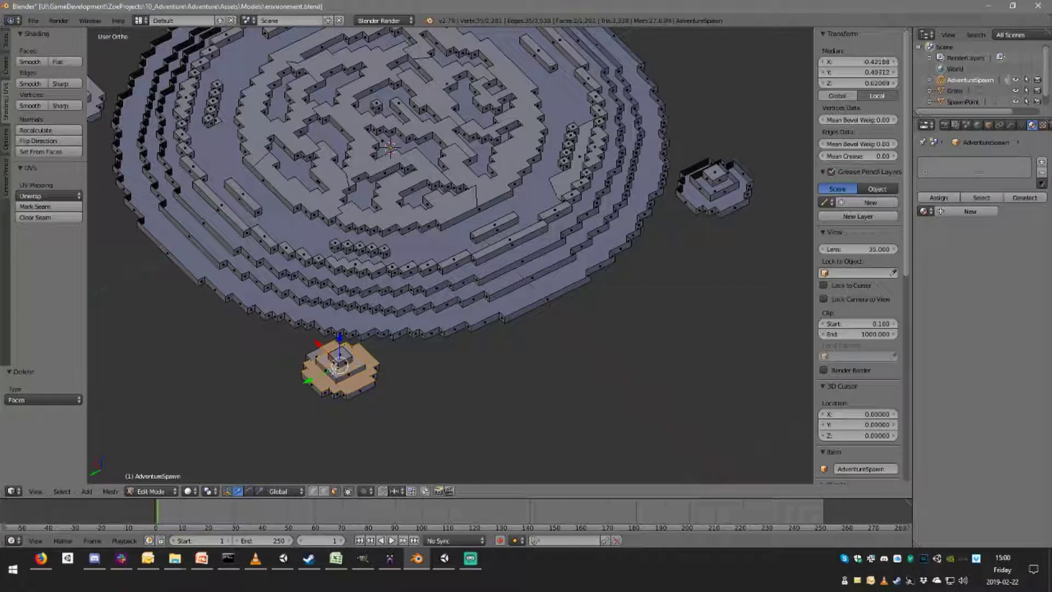
pyautogui.press('a')
pyautogui.press('a')
pyautogui.press('a')
# Delete the flat upper faces of the third corner pedestal around its central cube.
pyautogui.keyDown('shift'); pyautogui.moveTo(330, 355); pyautogui.dragTo(429, 356, button='middle'); pyautogui.keyUp('shift')
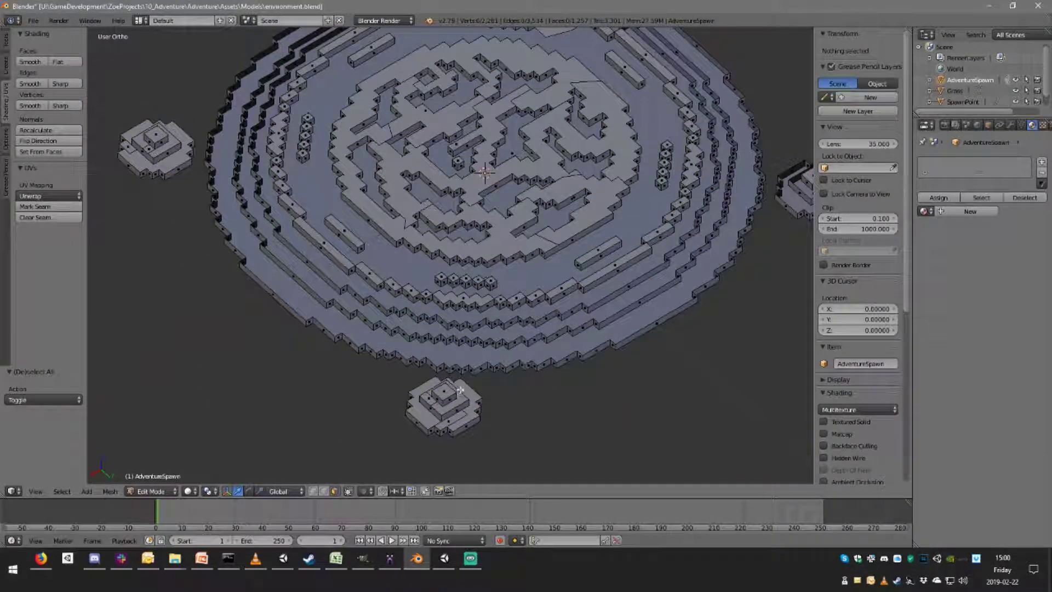
pyautogui.rightClick(461, 390)
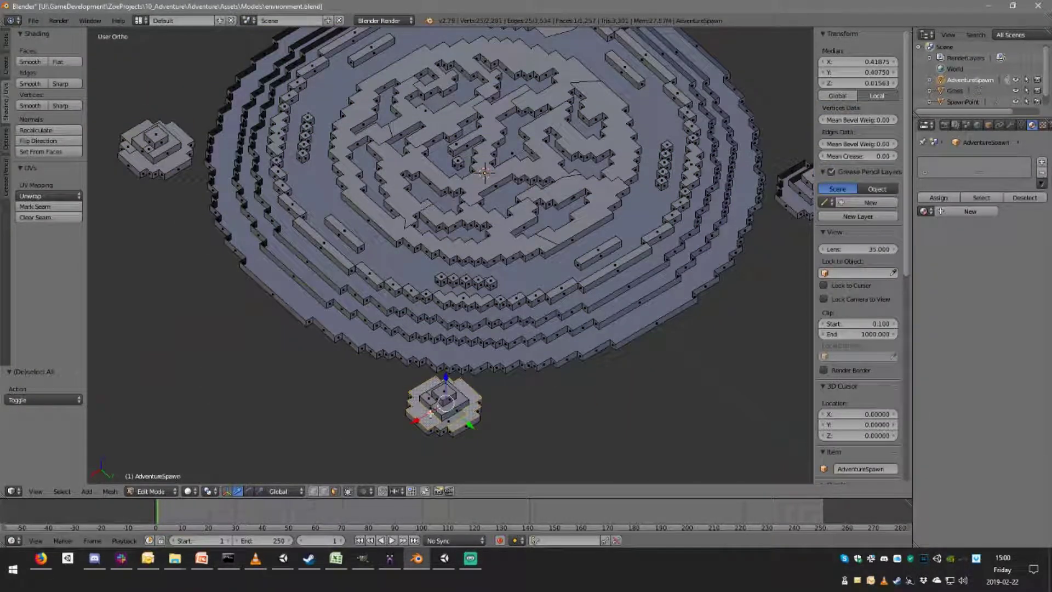
pyautogui.press('x')
pyautogui.click(433, 400)
# Delete the flat upper faces of the fourth and last corner pedestal.
pyautogui.moveTo(433, 401); pyautogui.dragTo(307, 317, button='middle')
pyautogui.keyDown('shift'); pyautogui.rightClick(295, 321); pyautogui.keyUp('shift')
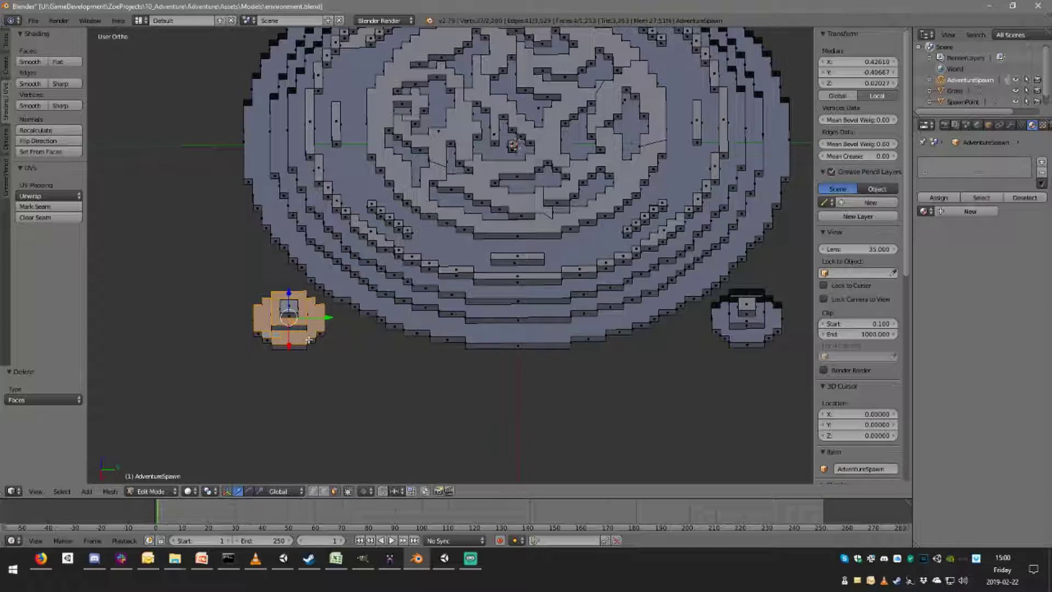
pyautogui.press('x')
pyautogui.click(316, 320)
# Select the bottom faces of the main disc and the four corner pedestals and delete them.
pyautogui.rightClick(296, 330)
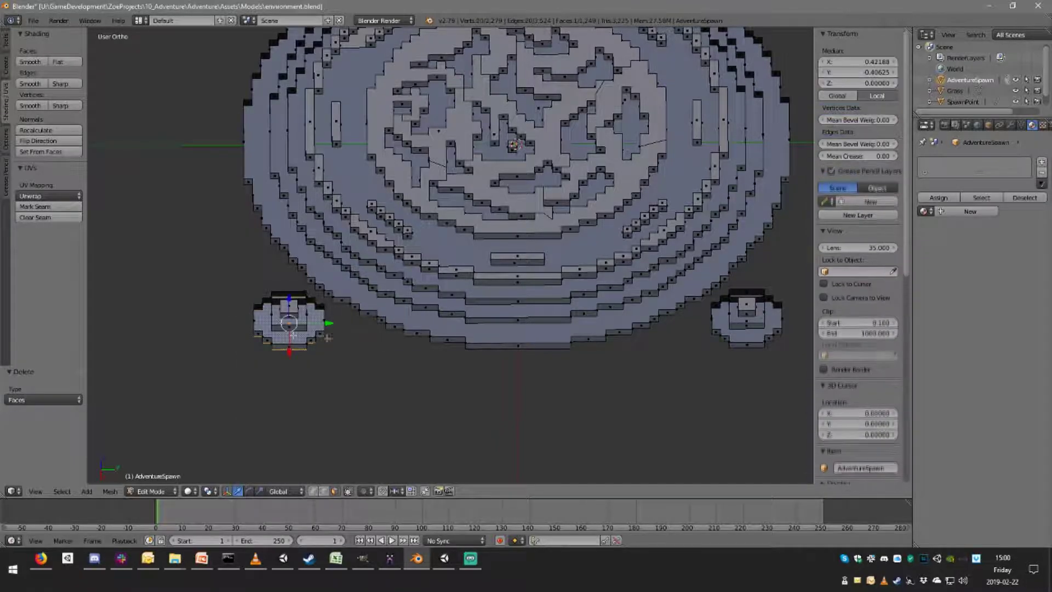
pyautogui.keyDown('shift'); pyautogui.rightClick(746, 323); pyautogui.keyUp('shift')
pyautogui.moveTo(746, 324); pyautogui.dragTo(621, 237, button='middle')
pyautogui.keyDown('shift'); pyautogui.rightClick(538, 106); pyautogui.keyUp('shift')
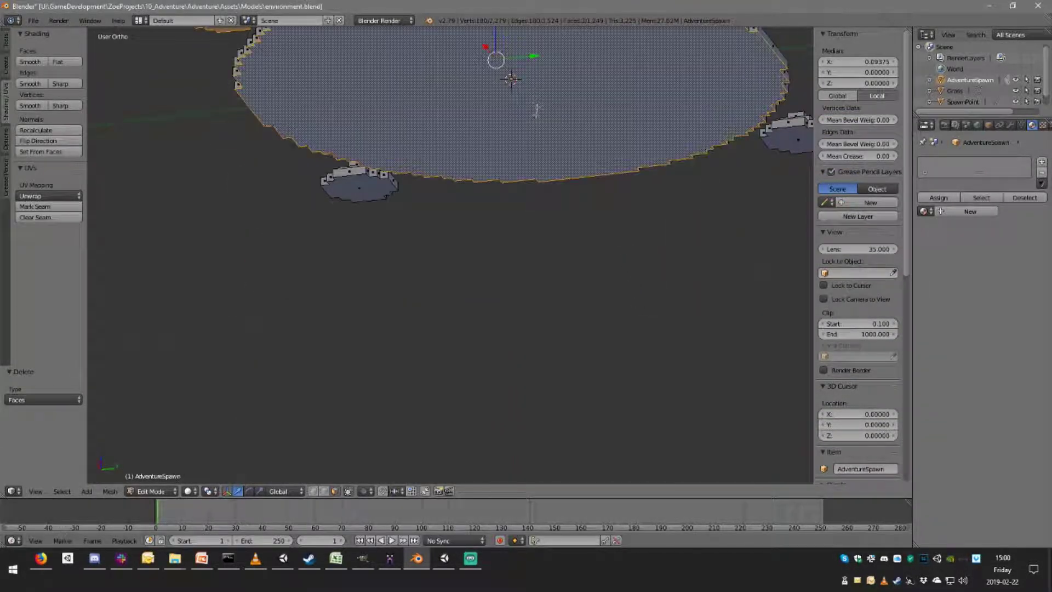
pyautogui.keyDown('shift'); pyautogui.rightClick(372, 189); pyautogui.keyUp('shift')
pyautogui.press('x')
pyautogui.click(789, 141)
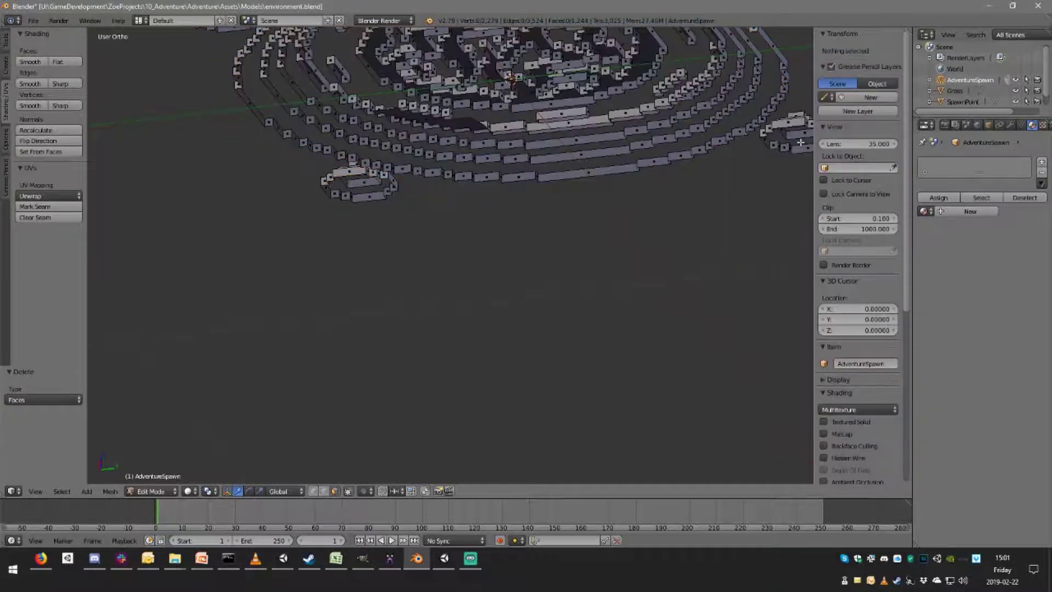
# Select the upper edge loop of AdventureSpawn's outermost ring wall and extrude it in place.
pyautogui.scroll(-4, 544, 170)
pyautogui.press('a')
pyautogui.moveTo(536, 159); pyautogui.dragTo(580, 201, button='middle')
pyautogui.press('a')
pyautogui.scroll(3, 539, 277)
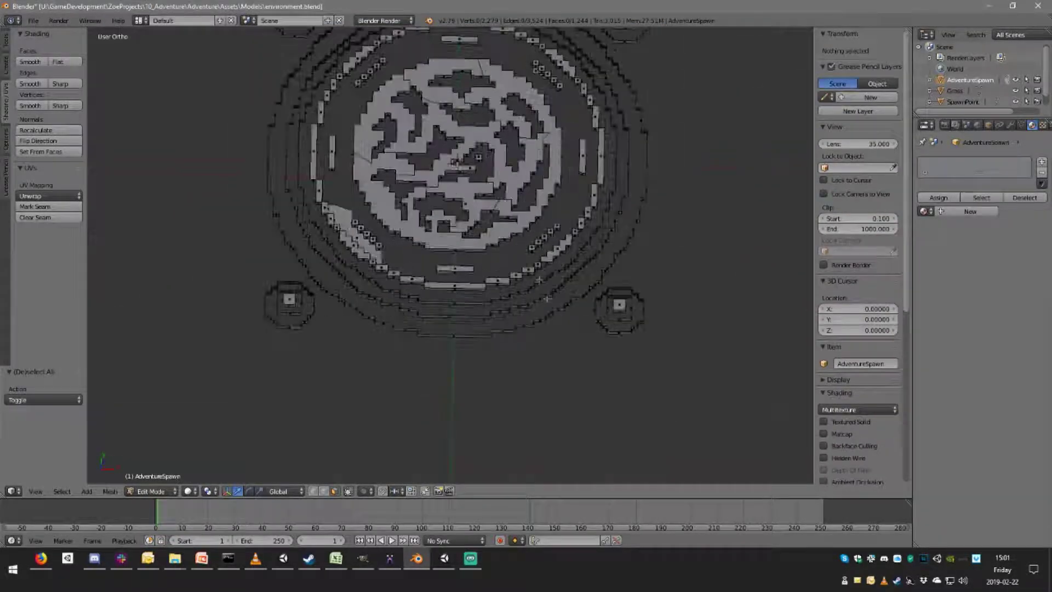
pyautogui.moveTo(493, 351); pyautogui.dragTo(559, 328, button='middle')
pyautogui.scroll(2, 571, 337)
pyautogui.keyDown('alt'); pyautogui.rightClick(570, 336); pyautogui.keyUp('alt')
pyautogui.scroll(-3, 594, 359)
pyautogui.moveTo(595, 360); pyautogui.dragTo(586, 314, button='middle')
pyautogui.scroll(3, 547, 345)
pyautogui.moveTo(548, 346)
pyautogui.mouseDown(button='middle')
pyautogui.moveTo(544, 336)
pyautogui.moveTo(544, 345)
pyautogui.mouseUp(button='middle')
pyautogui.press('e')
pyautogui.press('Escape')
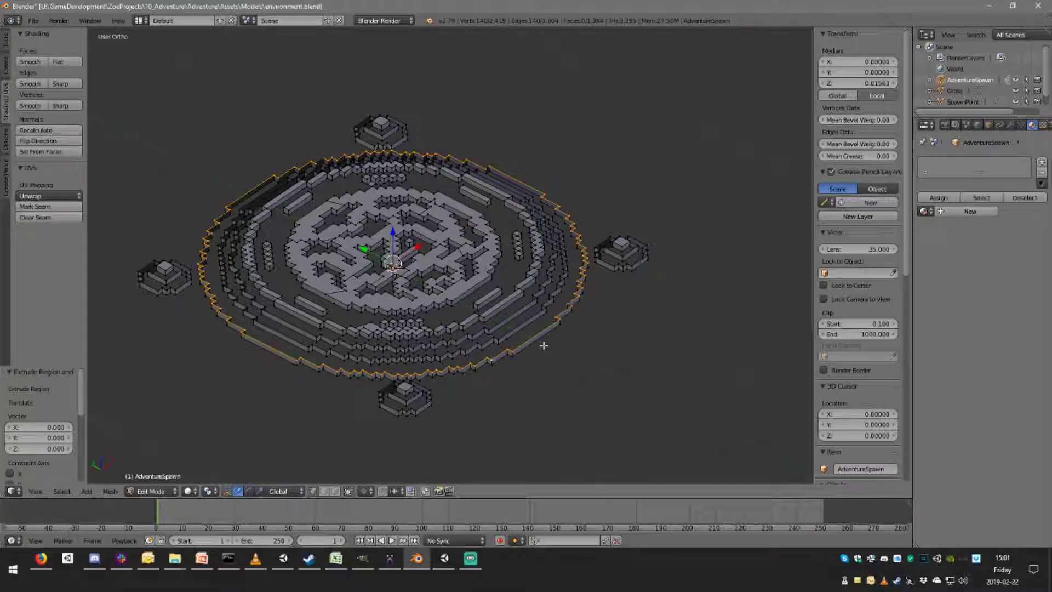
# Merge the extruded outermost loop at its center to try filling the ring with a fan of faces.
pyautogui.press('w')
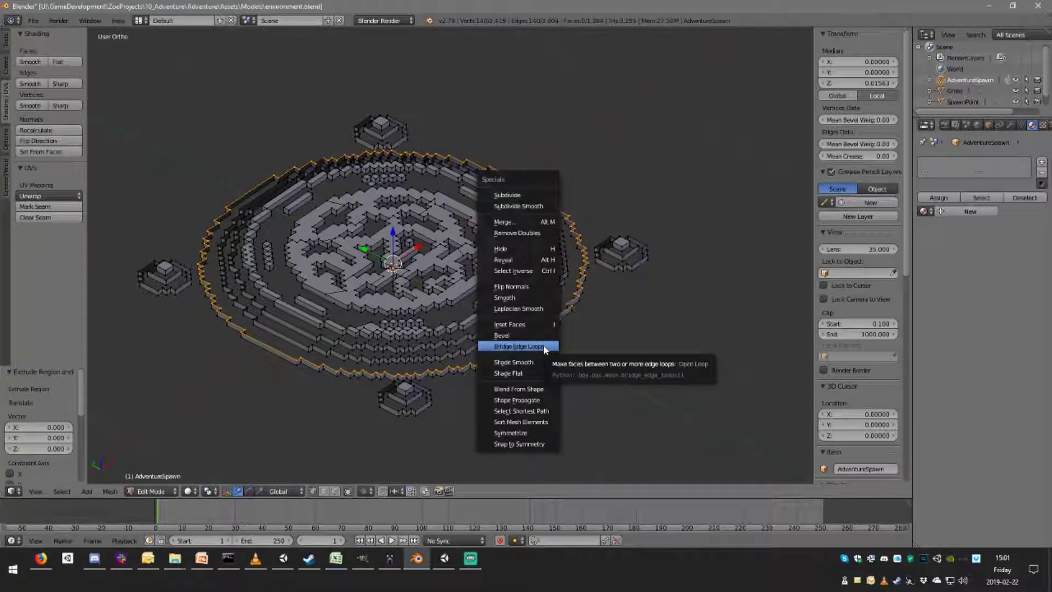
pyautogui.press('Escape')
pyautogui.hotkey('alt', 'm')
pyautogui.click(544, 345)
pyautogui.press('a')
pyautogui.moveTo(544, 345); pyautogui.dragTo(514, 329, button='middle')
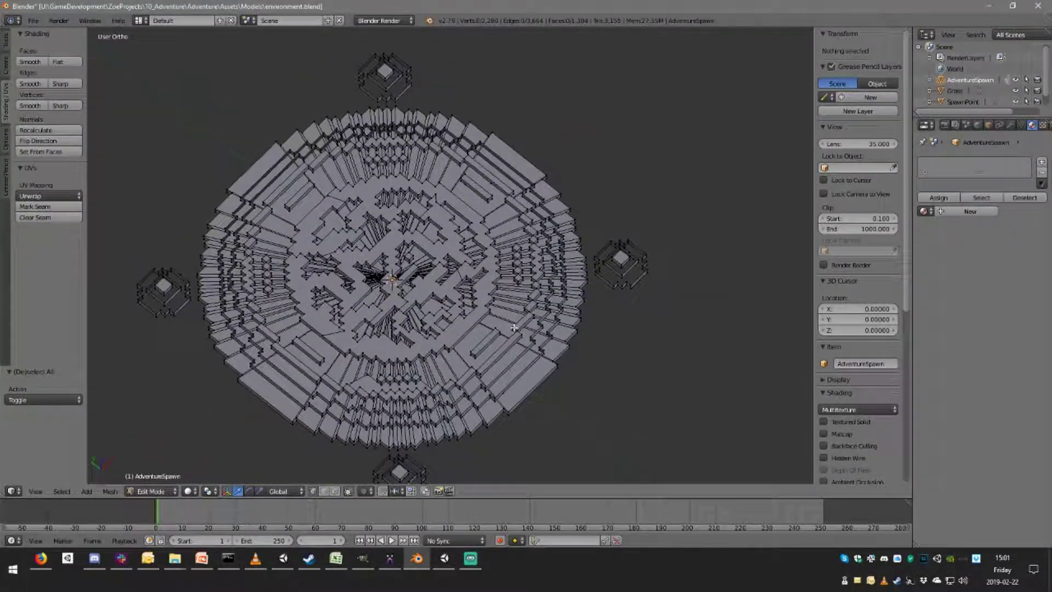
# Extrude the upper edge loop of the second ring wall in place and merge it at the center.
pyautogui.moveTo(573, 393); pyautogui.dragTo(531, 371, button='middle')
pyautogui.scroll(4, 531, 371)
pyautogui.moveTo(562, 416); pyautogui.dragTo(630, 399, button='middle')
pyautogui.keyDown('alt'); pyautogui.rightClick(643, 374); pyautogui.keyUp('alt')
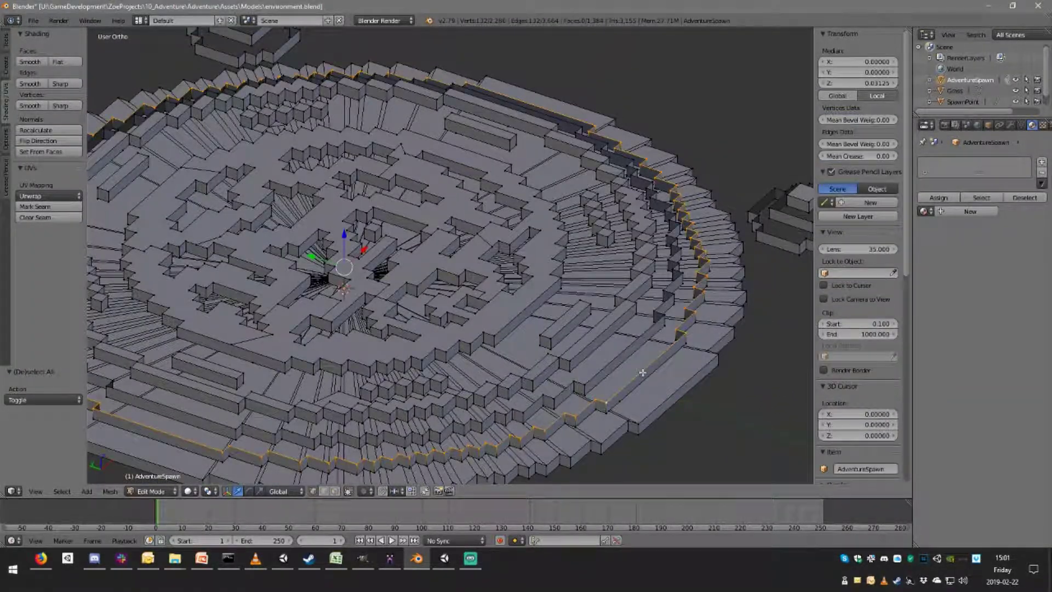
pyautogui.press('e')
pyautogui.rightClick(543, 366)
pyautogui.press('w')
pyautogui.click(543, 366)
pyautogui.click(543, 367)
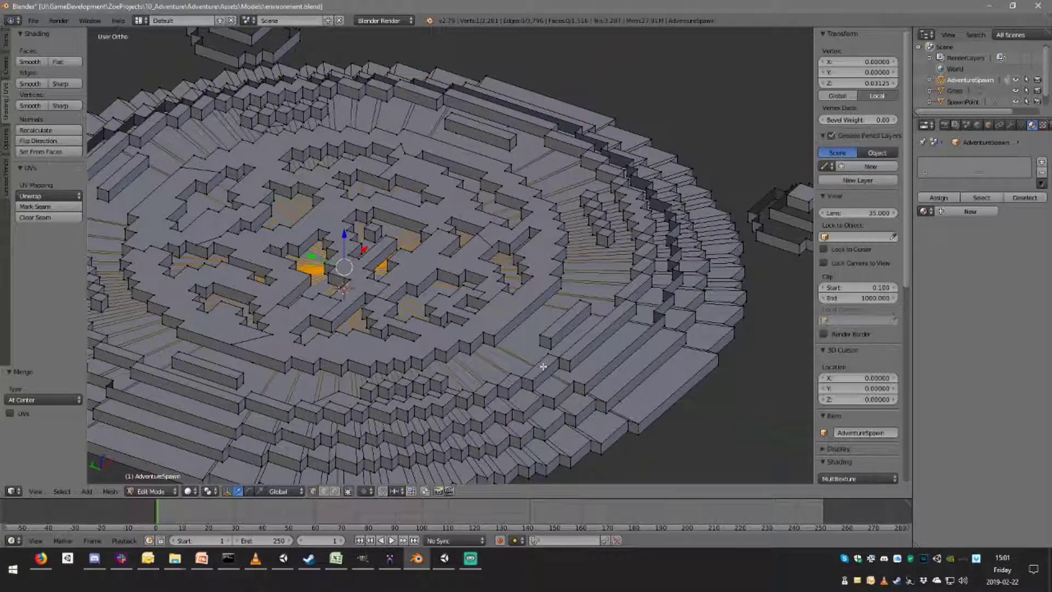
# Extrude the upper edge loop of the third ring wall in place and merge it at the center.
pyautogui.keyDown('alt'); pyautogui.rightClick(637, 343); pyautogui.keyUp('alt')
pyautogui.press('e')
pyautogui.rightClick(637, 349)
pyautogui.hotkey('alt', 'm')
pyautogui.click(622, 345)
pyautogui.press('a')
pyautogui.moveTo(623, 345); pyautogui.dragTo(593, 307, button='middle')
# Reselect the third ring's upper edge loop, extrude it in place again and merge it at the center.
pyautogui.press('z')
pyautogui.press('z')
pyautogui.press('Tab')
pyautogui.scroll(-2, 527, 371)
pyautogui.press('Tab')
pyautogui.press('a')
pyautogui.press('a')
pyautogui.keyDown('alt'); pyautogui.rightClick(582, 321); pyautogui.keyUp('alt')
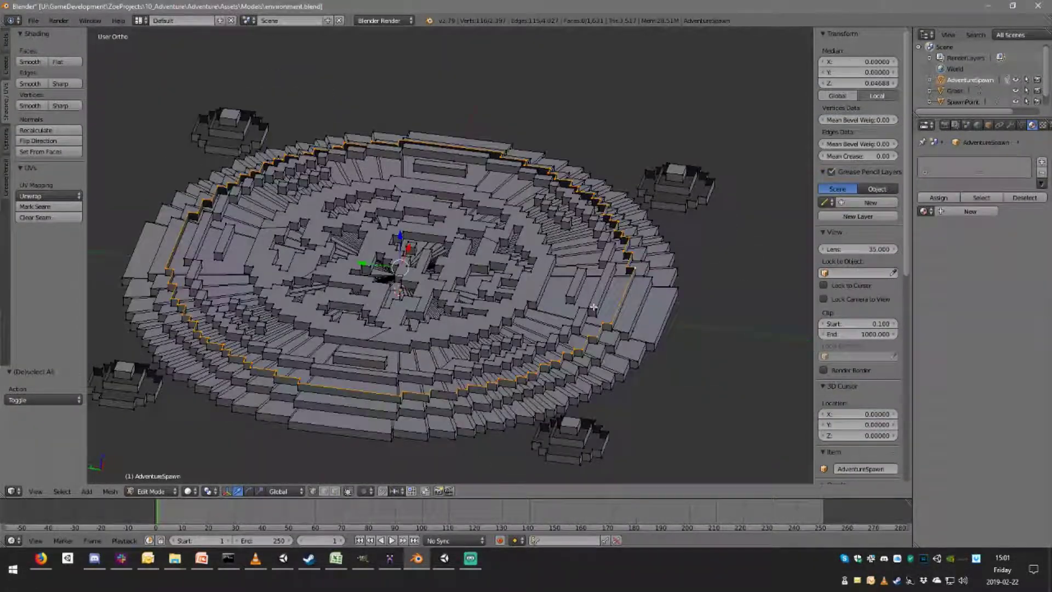
pyautogui.press('a')
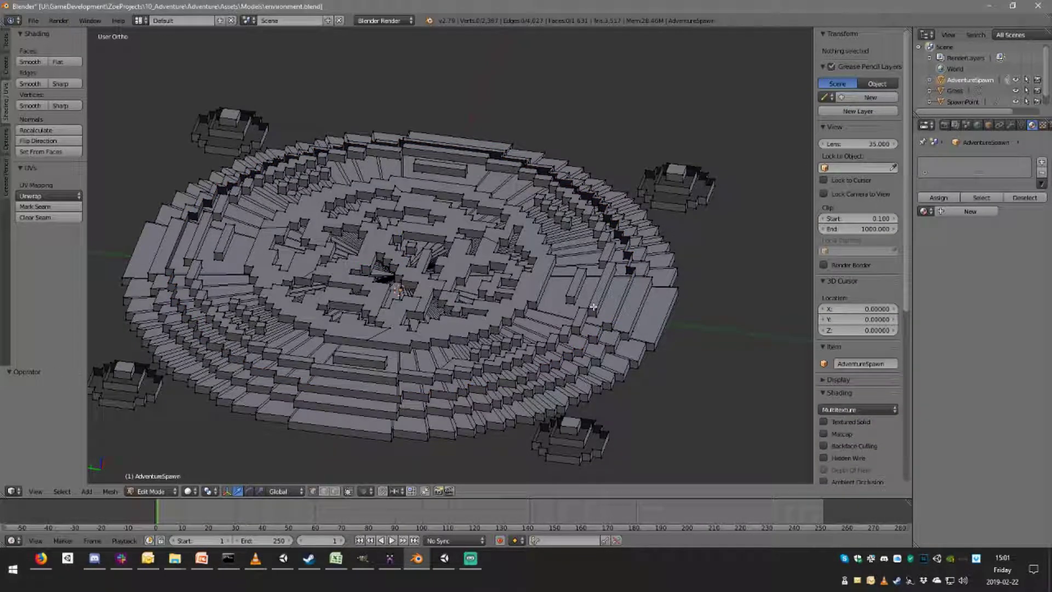
pyautogui.hotkey('ctrl', 'z')
pyautogui.press('e')
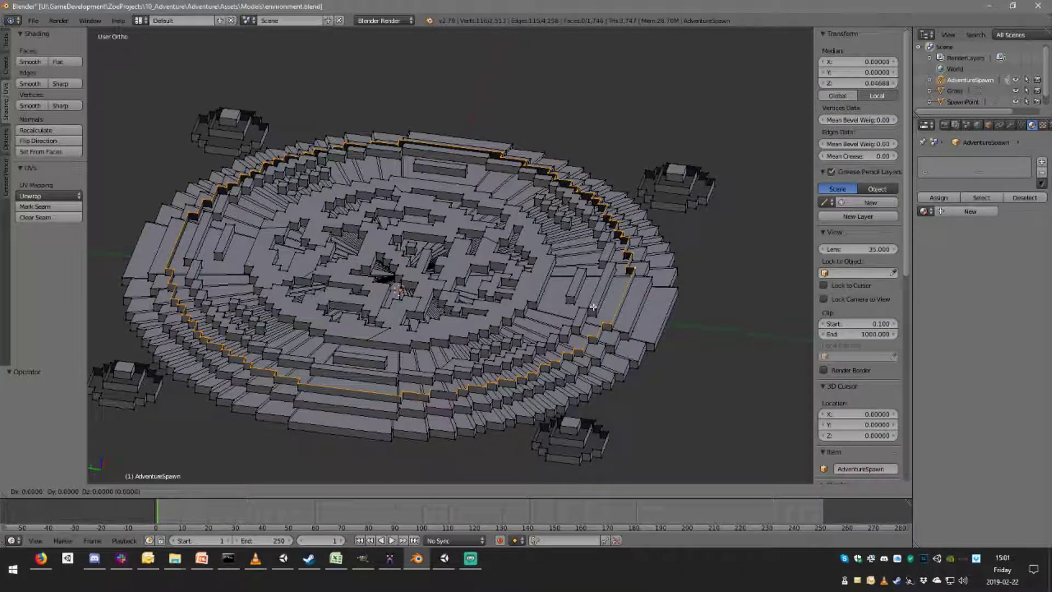
pyautogui.click(593, 307)
pyautogui.press('w')
pyautogui.click(593, 307)
pyautogui.click(593, 307)
pyautogui.press('a')
# Box-select the vertices level with the third ring's upper edge in the front wireframe view, including the filled faces.
pyautogui.moveTo(593, 306); pyautogui.dragTo(603, 247, button='middle')
pyautogui.keyDown('alt'); pyautogui.rightClick(637, 219); pyautogui.keyUp('alt')
pyautogui.press('KP_1')
pyautogui.press('a')
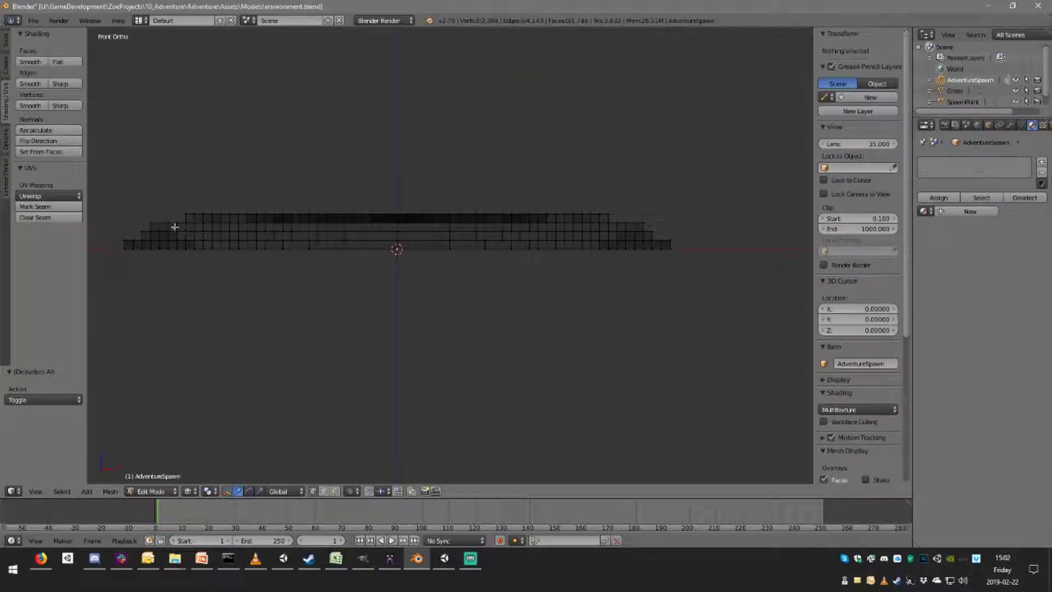
pyautogui.moveTo(633, 222); pyautogui.dragTo(630, 226)
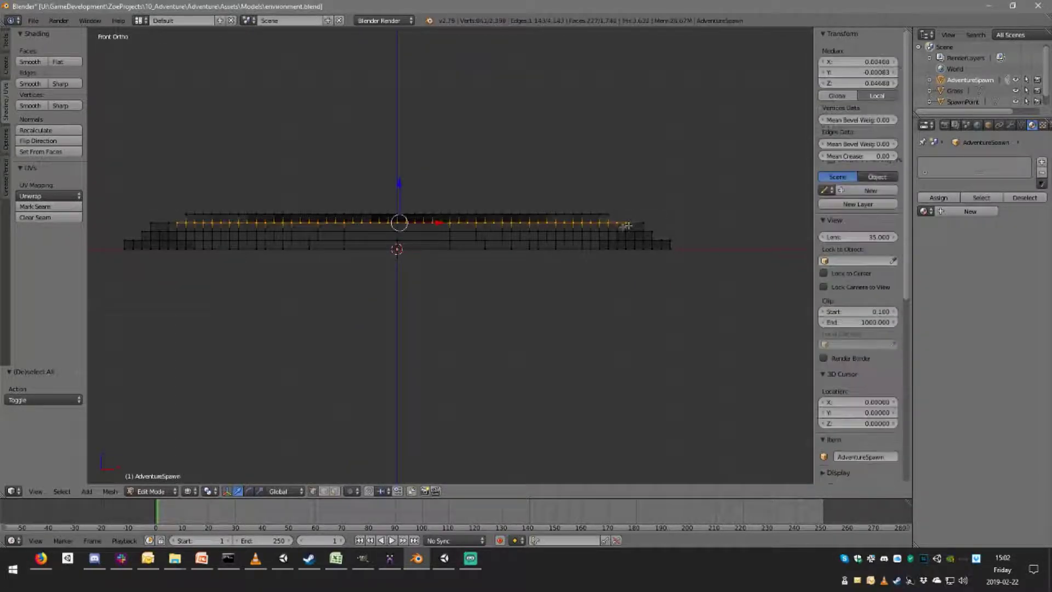
pyautogui.moveTo(324, 225); pyautogui.dragTo(385, 253, button='middle')
pyautogui.press('z')
pyautogui.scroll(-2, 385, 253)
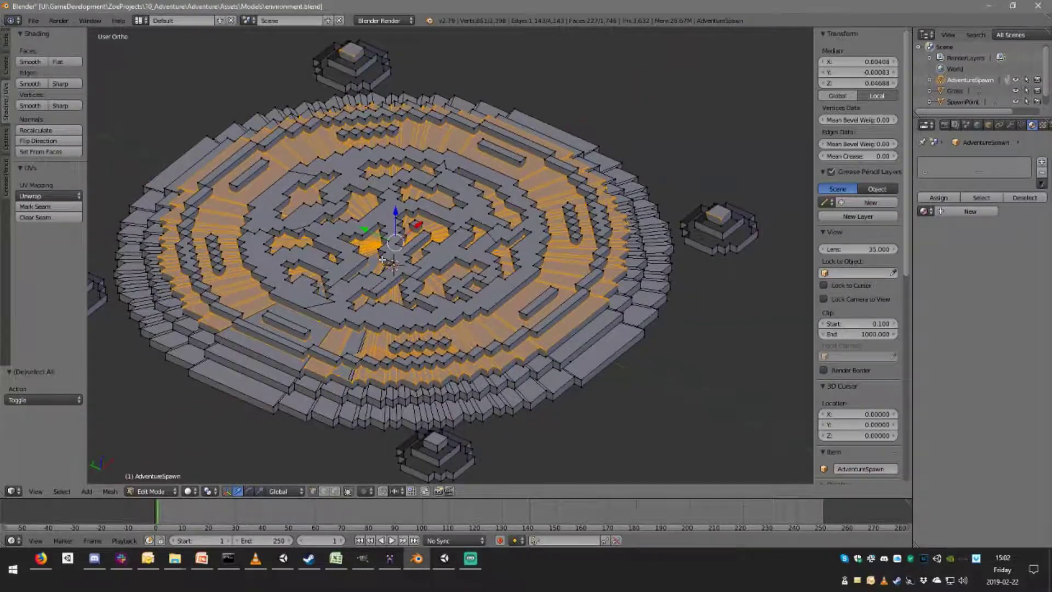
# Examine the selected third-level fan faces around the ring for gaps and overlaps.
pyautogui.moveTo(649, 239); pyautogui.dragTo(672, 271, button='middle')
pyautogui.press('b')
pyautogui.moveTo(352, 98); pyautogui.dragTo(408, 135, button='middle')
pyautogui.moveTo(329, 329)
pyautogui.mouseDown(button='middle')
pyautogui.moveTo(263, 338)
pyautogui.moveTo(273, 327)
pyautogui.moveTo(317, 330)
pyautogui.mouseUp(button='middle')
pyautogui.scroll(2, 268, 334)
pyautogui.scroll(3, 260, 364)
pyautogui.keyDown('shift'); pyautogui.moveTo(139, 381); pyautogui.dragTo(334, 325, button='middle'); pyautogui.keyUp('shift')
pyautogui.scroll(5, 312, 316)
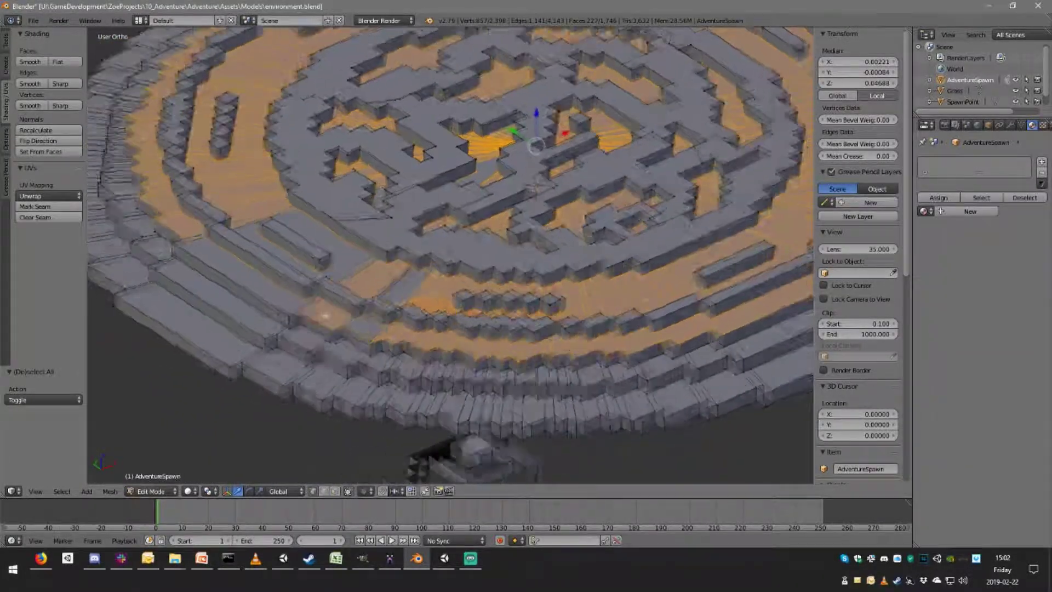
pyautogui.scroll(-4, 418, 411)
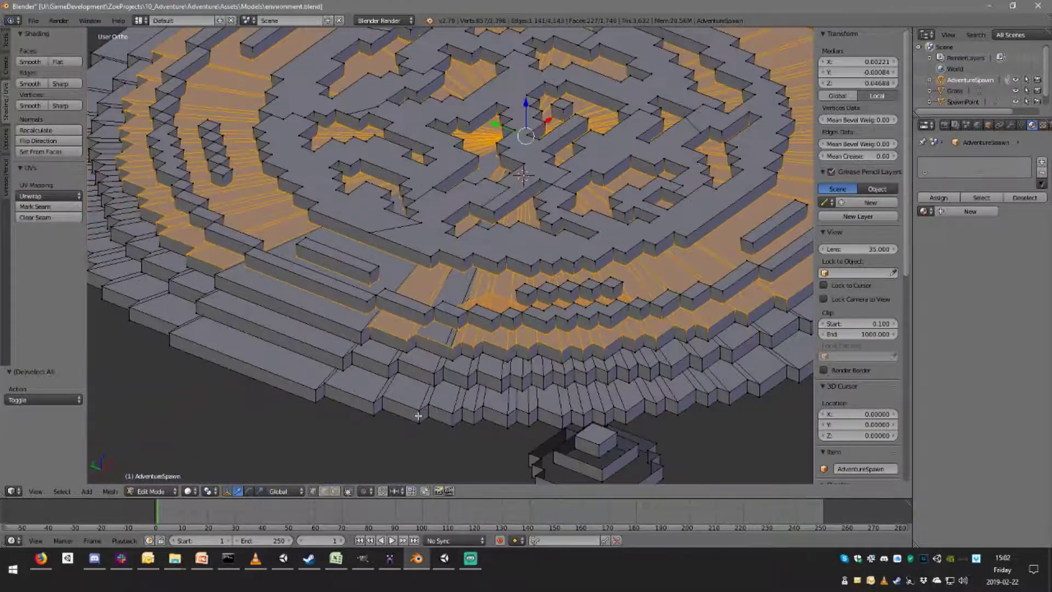
# Undo all the center-merged ring fills, back to the open ring walls, and clear the selection.
pyautogui.hotkey('ctrl', 'z')
pyautogui.hotkey('ctrl', 'z')
pyautogui.hotkey('ctrl', 'z')
pyautogui.hotkey('ctrl', 'z')
pyautogui.hotkey('ctrl', 'z')
pyautogui.hotkey('ctrl', 'z')
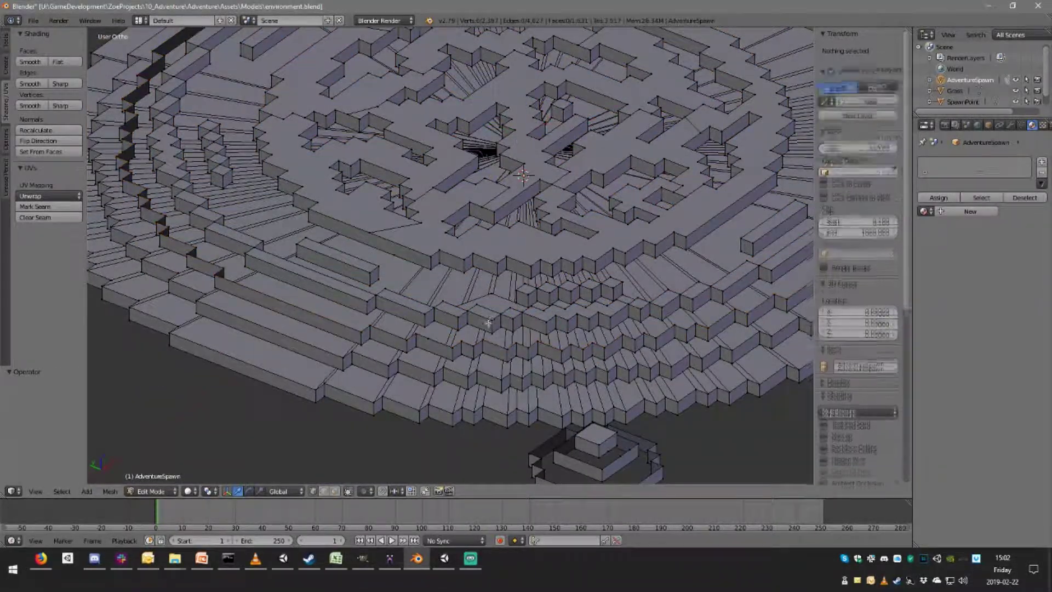
pyautogui.hotkey('ctrl', 'z')
pyautogui.hotkey('ctrl', 'z')
pyautogui.hotkey('ctrl', 'z')
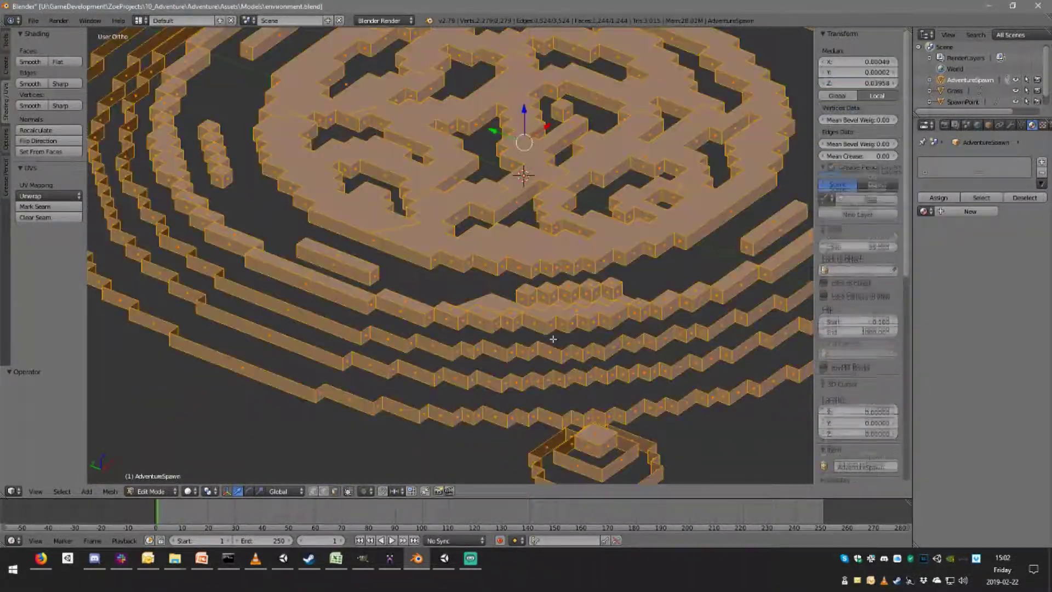
pyautogui.scroll(-6, 553, 340)
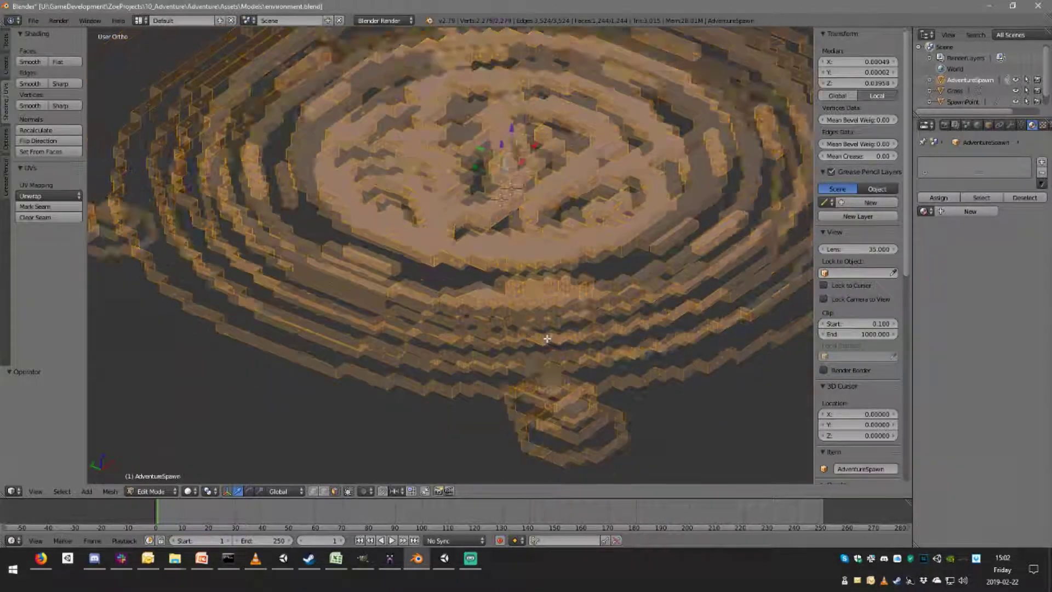
pyautogui.press('a')
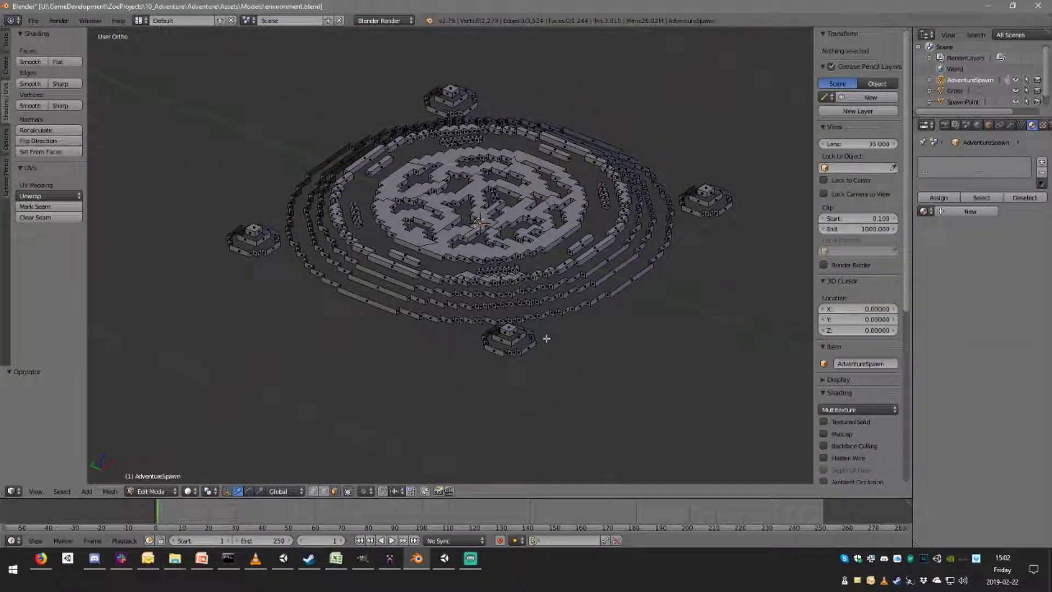
# Run Limited Dissolve on the whole AdventureSpawn mesh with a max angle of 5° and clear the selection.
pyautogui.press('a')
pyautogui.press('space')
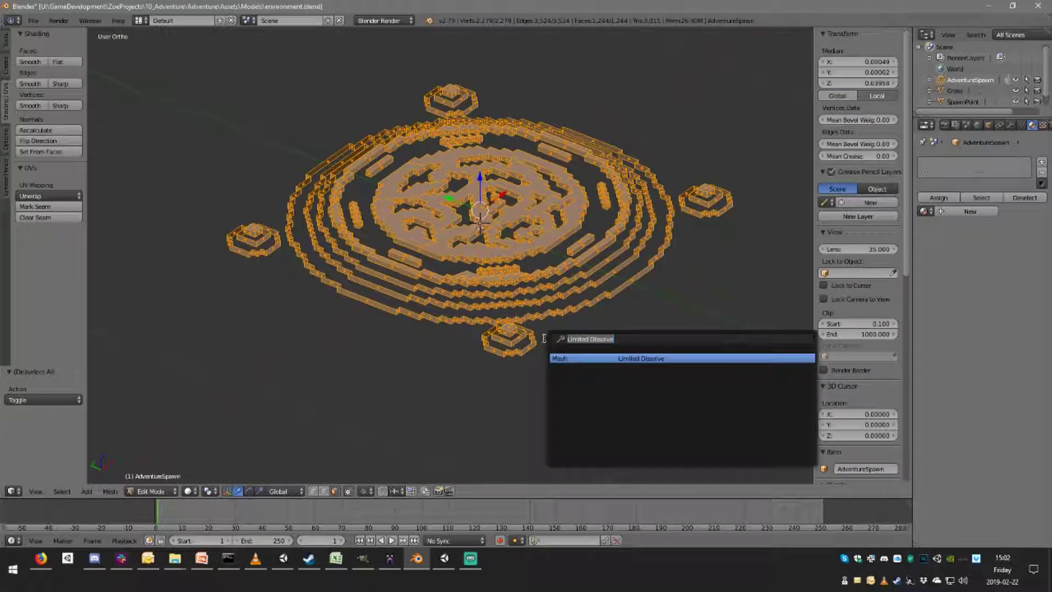
pyautogui.press('Return')
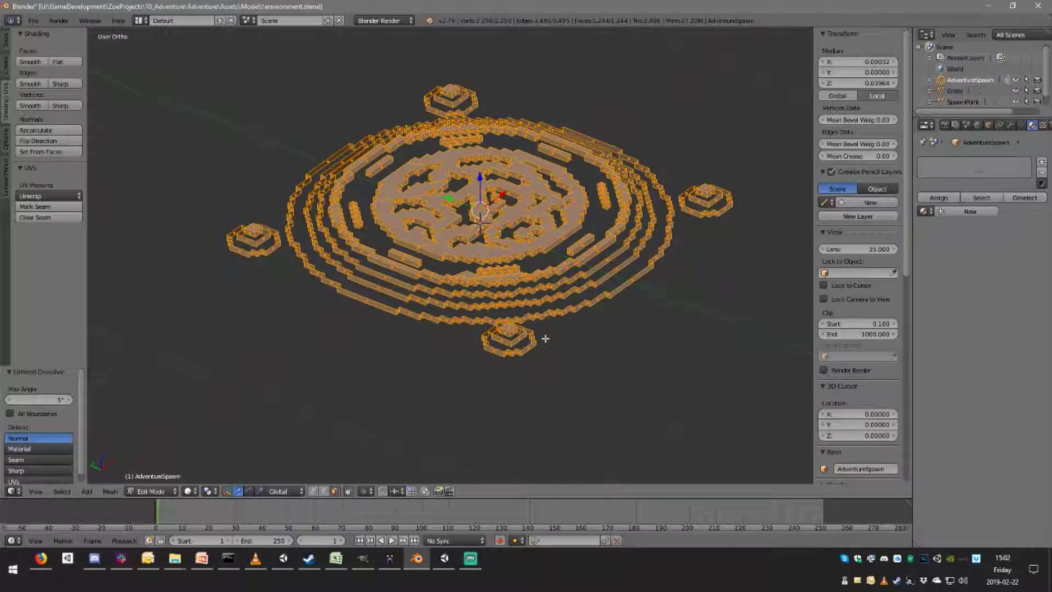
pyautogui.scroll(3, 556, 311)
pyautogui.press('a')
pyautogui.scroll(2, 552, 312)
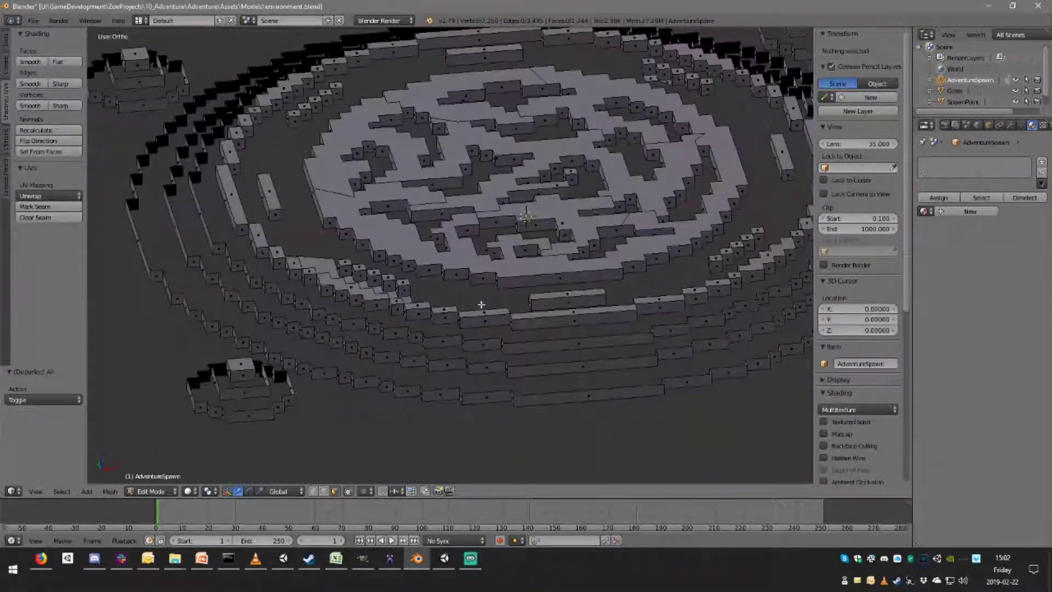
# Delete the single stray face beside the row of small blocks on the raised ring.
pyautogui.moveTo(551, 313); pyautogui.dragTo(638, 319, button='middle')
pyautogui.scroll(2, 491, 325)
pyautogui.scroll(-3, 490, 324)
pyautogui.rightClick(652, 236)
pyautogui.press('x')
pyautogui.click(656, 236)
# Apply Limited Dissolve to the entire mesh once more and clear the selection.
pyautogui.press('a')
pyautogui.press('space')
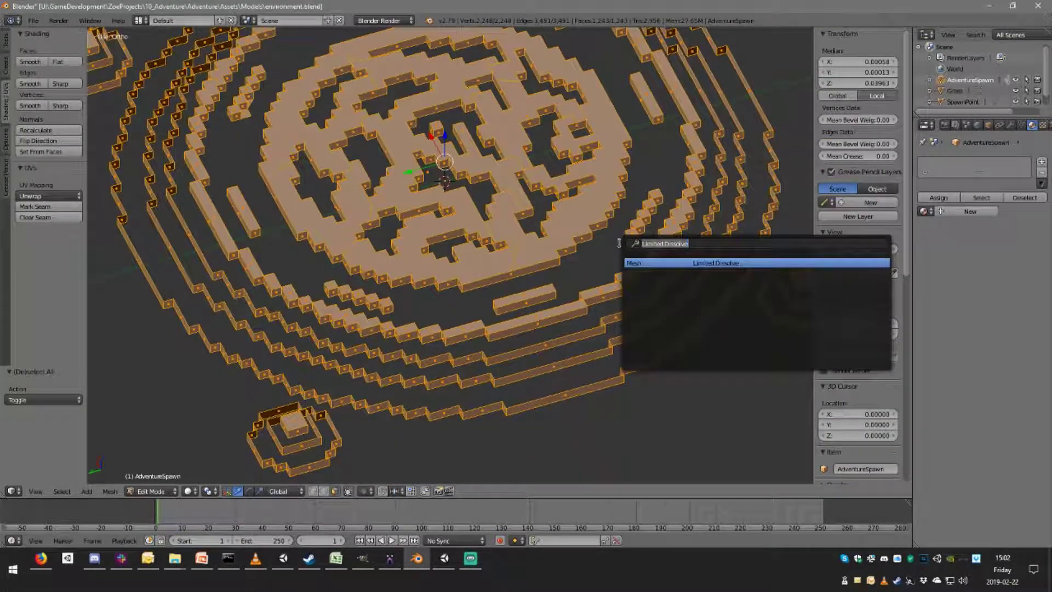
pyautogui.press('a')
pyautogui.scroll(-2, 604, 228)
pyautogui.moveTo(604, 228); pyautogui.dragTo(597, 202, button='middle')
pyautogui.scroll(2, 597, 271)
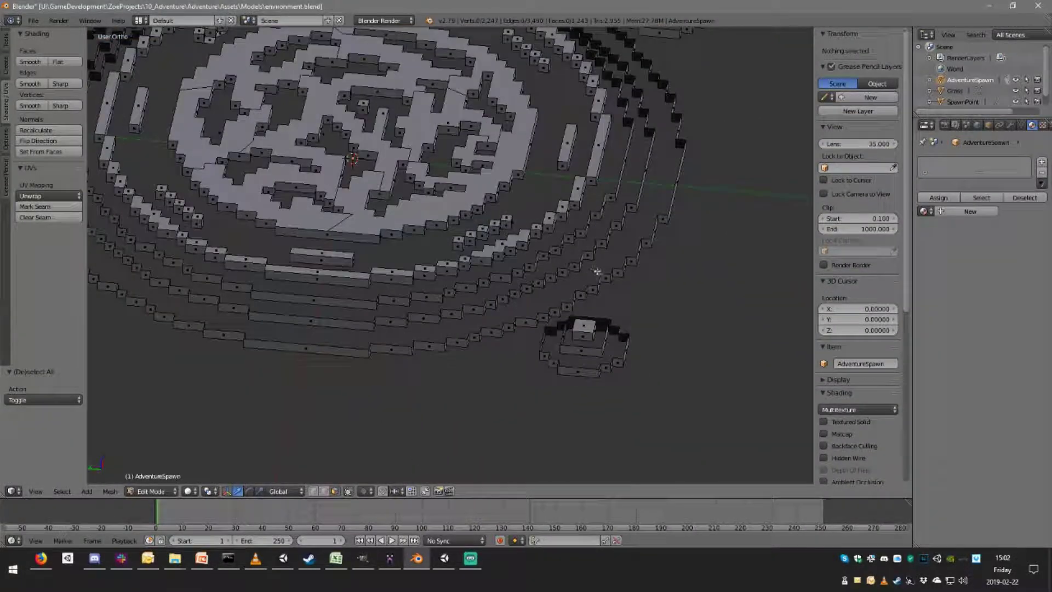
pyautogui.moveTo(663, 214); pyautogui.dragTo(570, 299, button='middle')
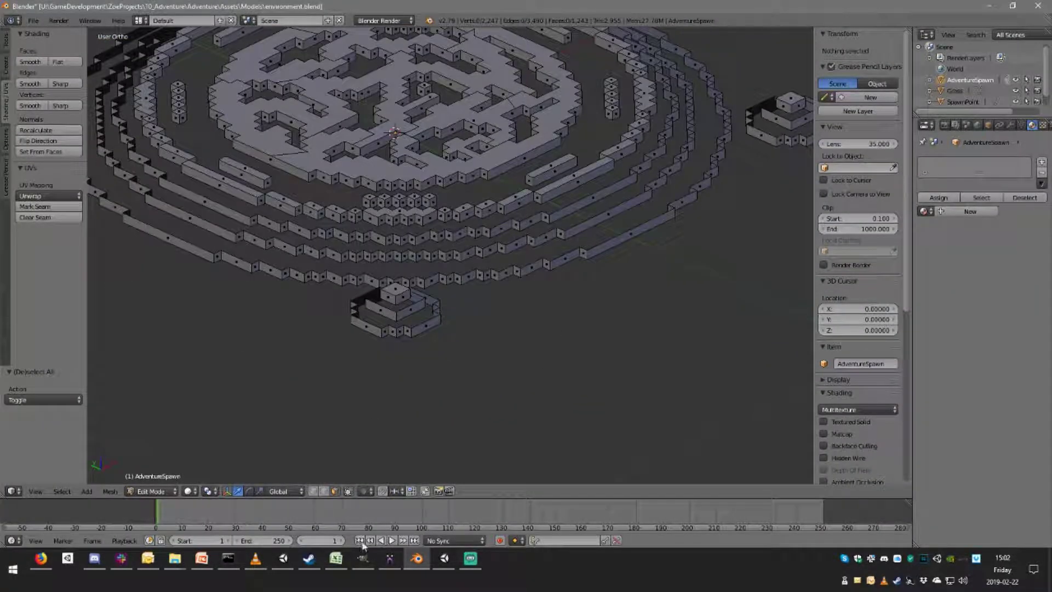
# Box-select the bottom vertices of the uppermost raised layer in the front wireframe view.
pyautogui.moveTo(467, 264); pyautogui.dragTo(516, 193, button='middle')
pyautogui.rightClick(517, 188)
pyautogui.moveTo(444, 121); pyautogui.dragTo(395, 167, button='middle')
pyautogui.press('a')
pyautogui.press('KP_1')
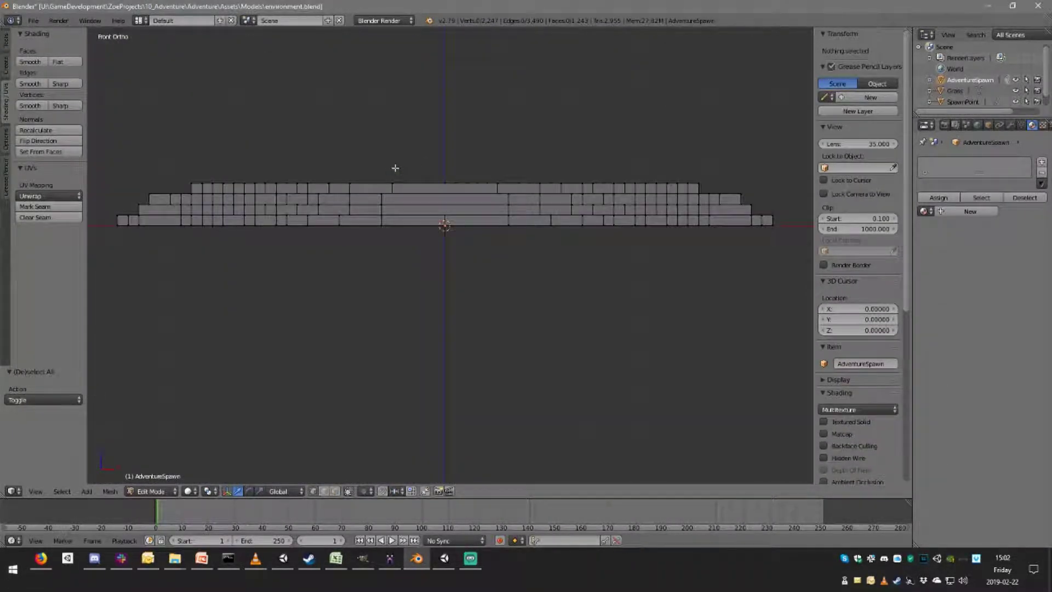
pyautogui.press('z')
pyautogui.press('b')
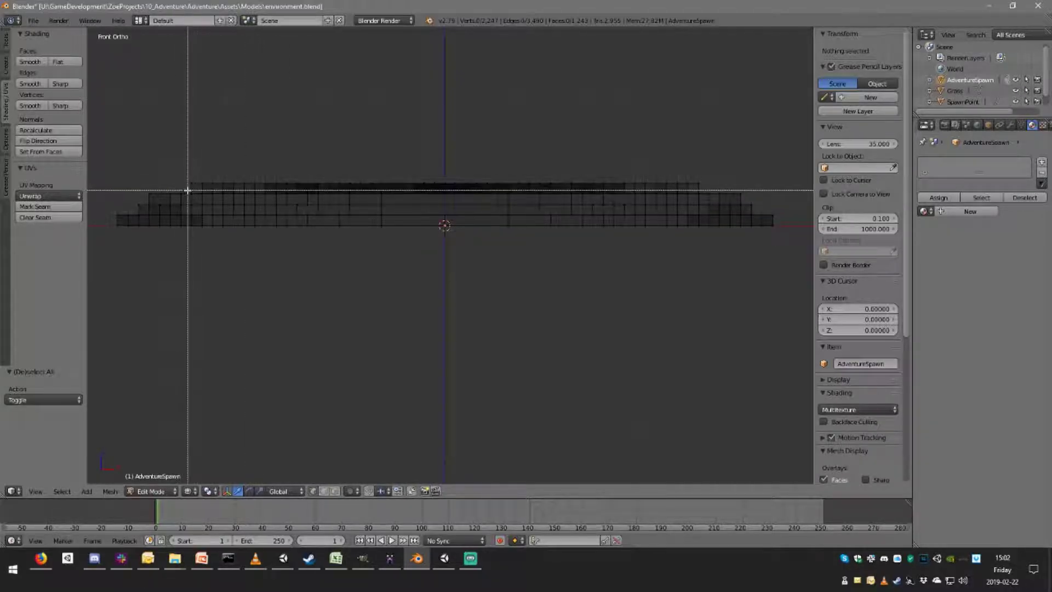
pyautogui.moveTo(708, 195); pyautogui.dragTo(708, 196)
pyautogui.press('z')
pyautogui.moveTo(390, 189)
pyautogui.mouseDown(button='middle')
pyautogui.moveTo(490, 240)
pyautogui.moveTo(518, 233)
pyautogui.moveTo(493, 261)
pyautogui.moveTo(327, 190)
pyautogui.mouseUp(button='middle')
pyautogui.scroll(-2, 498, 242)
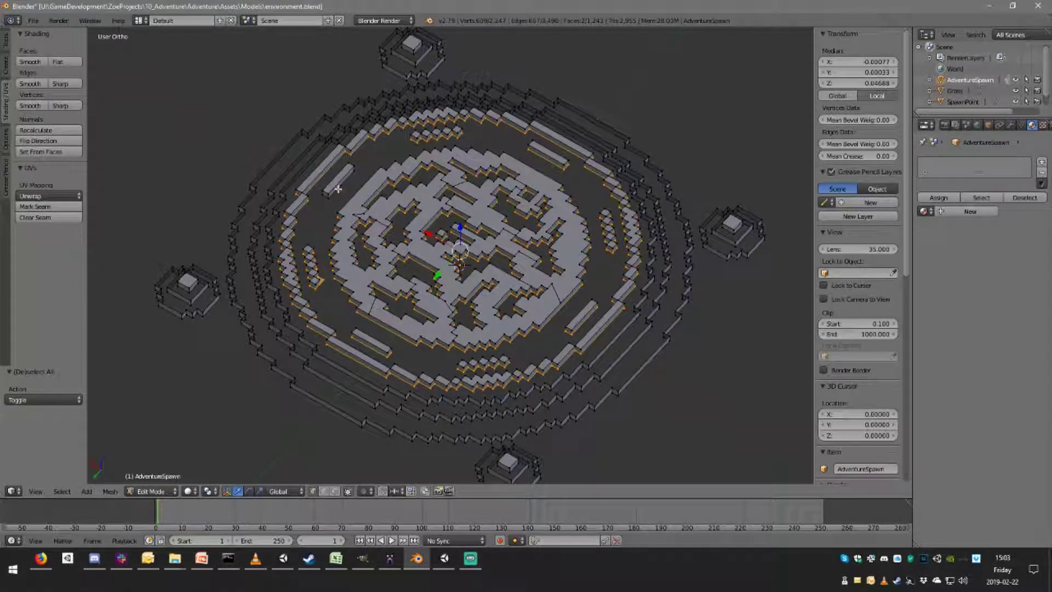
# Delete the stray edge and the leftover vertex beside the row of small blocks near the patterned disc.
pyautogui.scroll(6, 360, 329)
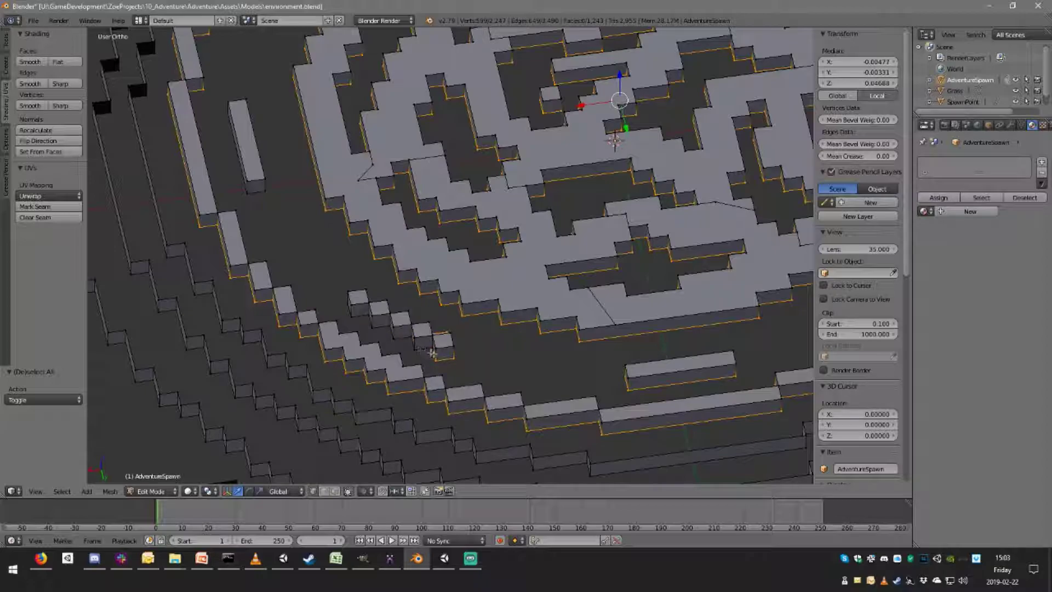
pyautogui.moveTo(430, 352); pyautogui.dragTo(265, 221, button='middle')
pyautogui.press('a')
pyautogui.rightClick(258, 197)
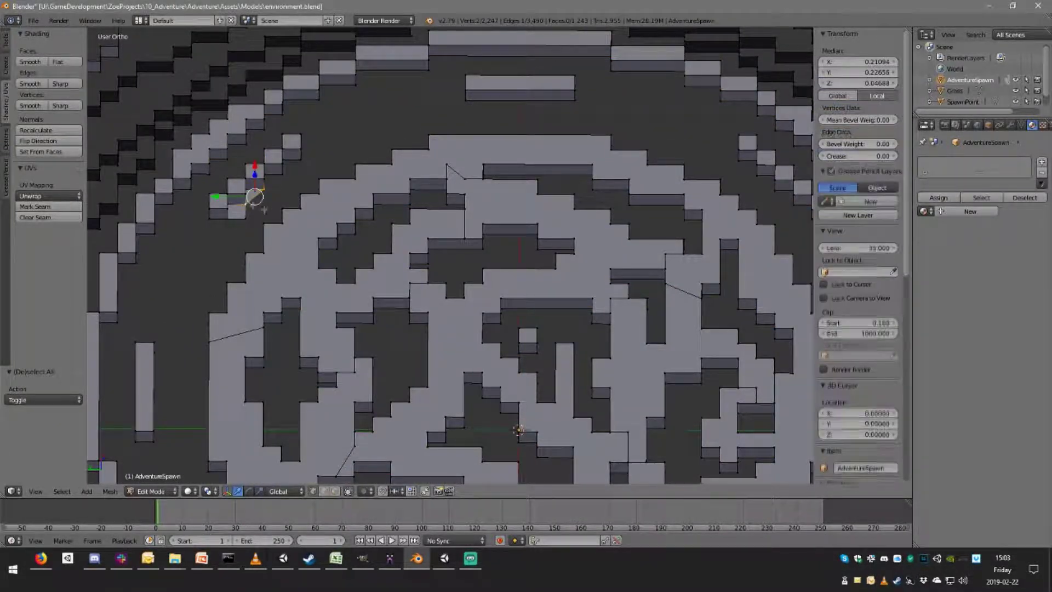
pyautogui.press('x')
pyautogui.click(275, 216)
pyautogui.rightClick(237, 192)
pyautogui.press('x')
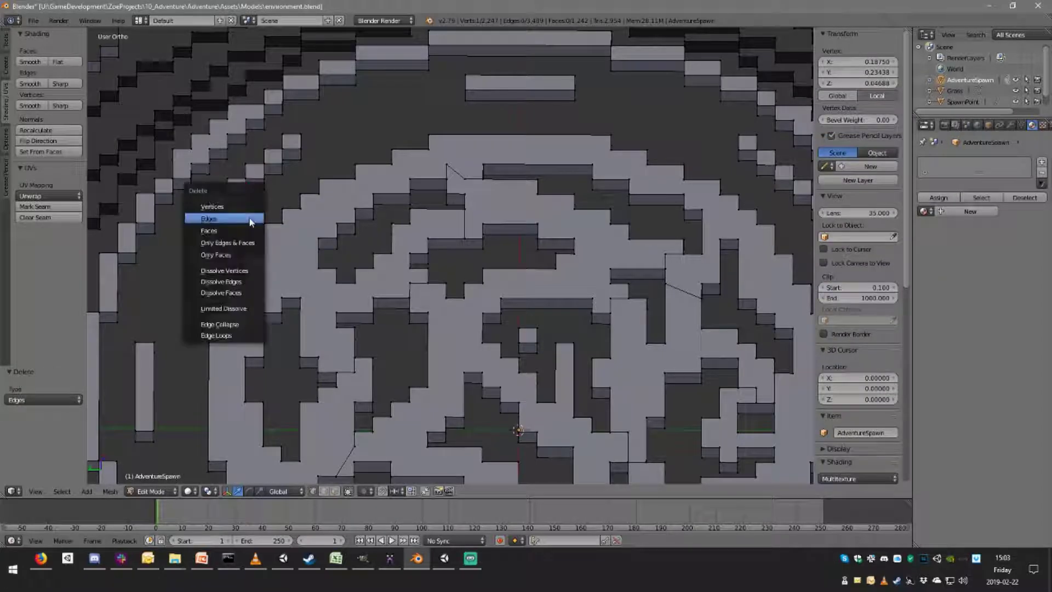
pyautogui.click(236, 205)
# Select all vertices along the lower edge of the top tier in front wireframe view.
pyautogui.scroll(-5, 327, 223)
pyautogui.keyDown('shift'); pyautogui.moveTo(328, 223); pyautogui.dragTo(300, 125, button='middle'); pyautogui.keyUp('shift')
pyautogui.scroll(3, 323, 296)
pyautogui.moveTo(329, 310); pyautogui.dragTo(322, 338, button='middle')
pyautogui.press('KP_7')
pyautogui.scroll(-5, 322, 337)
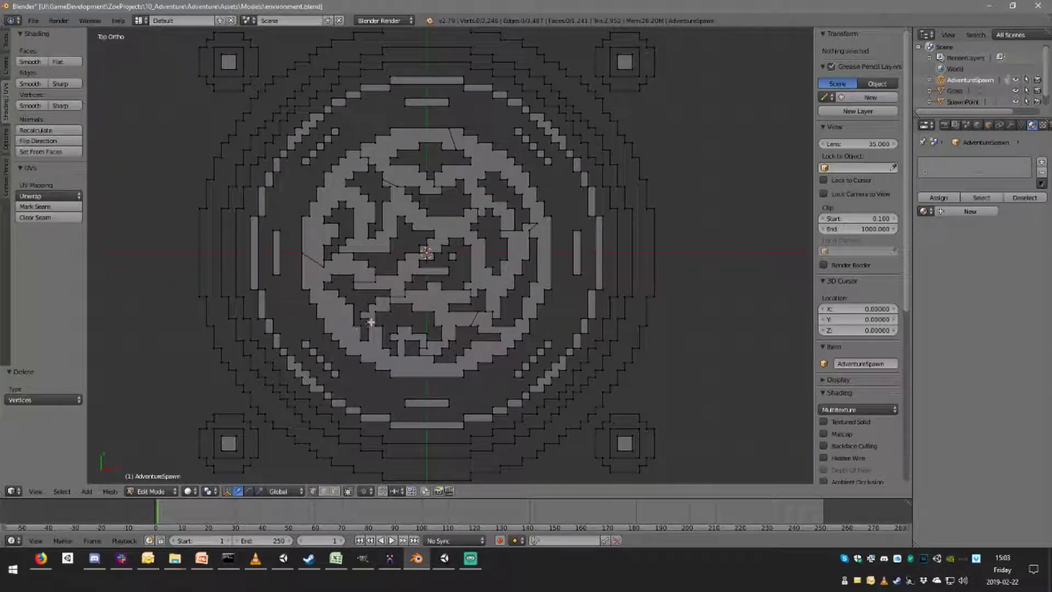
pyautogui.moveTo(385, 372); pyautogui.dragTo(396, 289, button='middle')
pyautogui.press('KP_1')
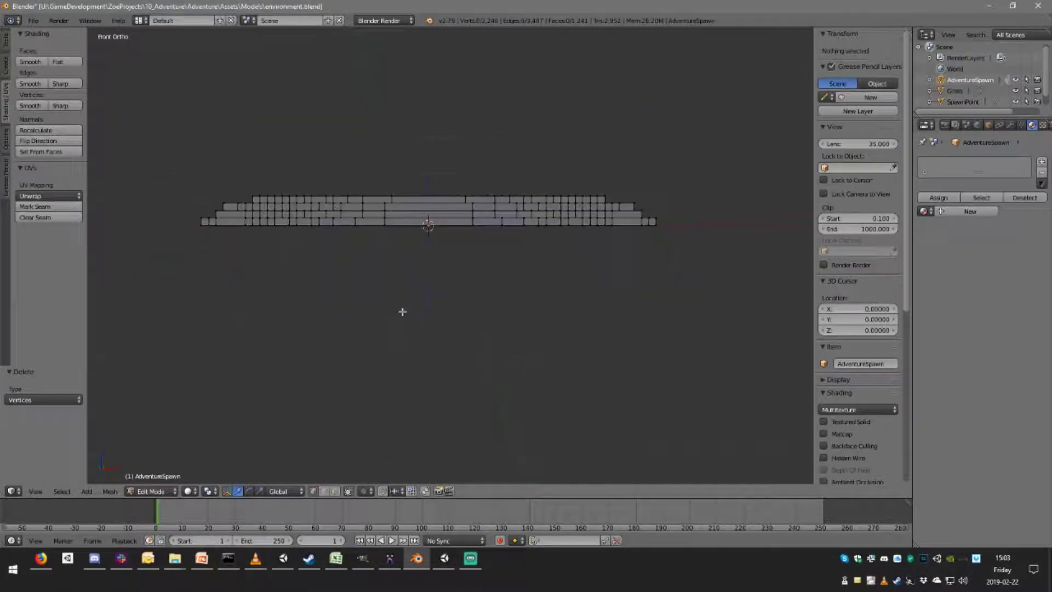
pyautogui.press('z')
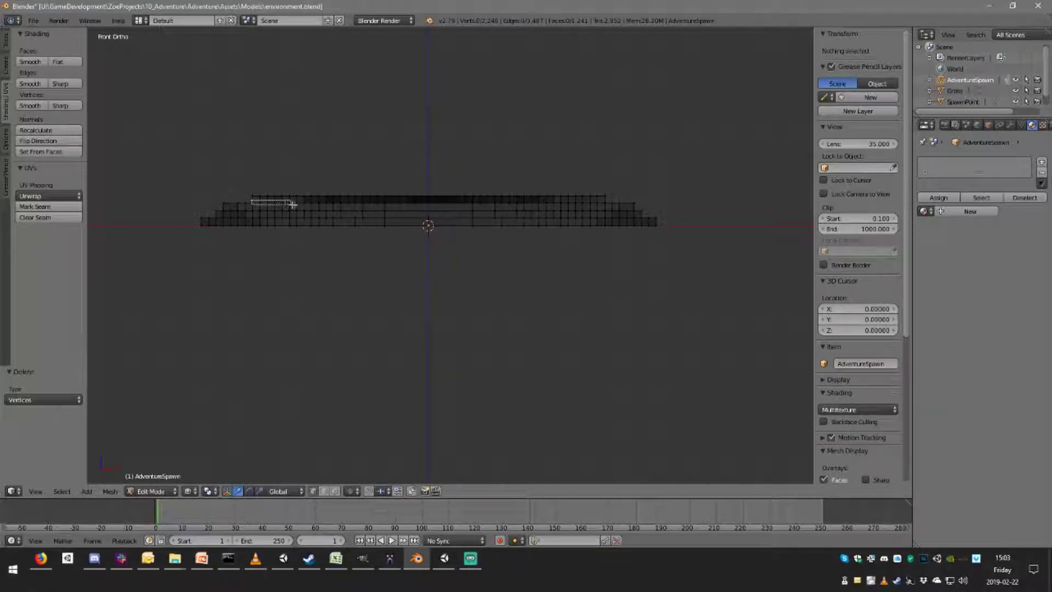
pyautogui.moveTo(251, 197); pyautogui.dragTo(602, 205)
pyautogui.moveTo(428, 205); pyautogui.dragTo(331, 343, button='middle')
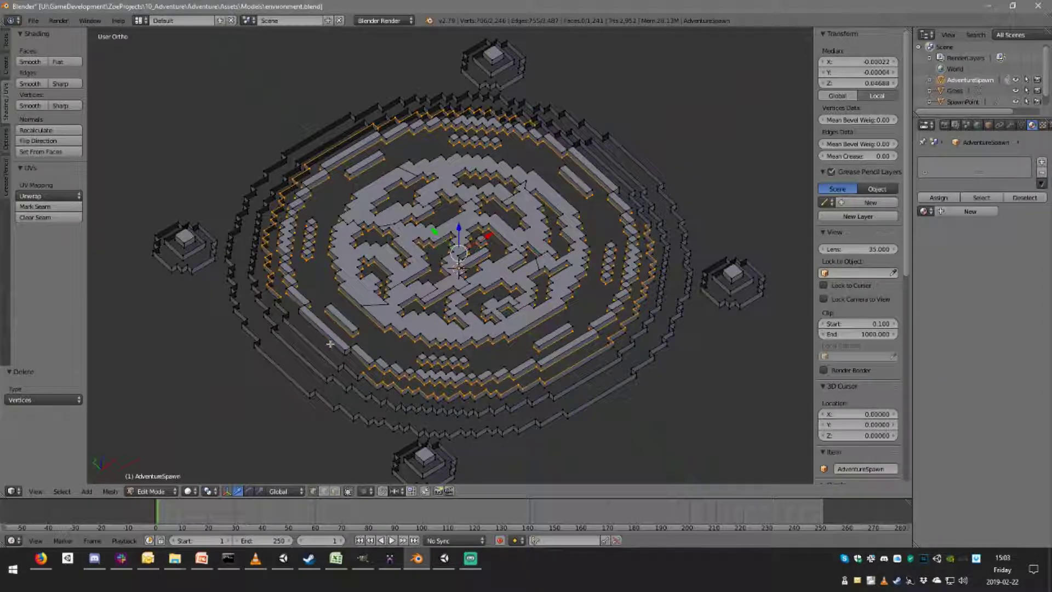
# Deselect the upper edges of the stepped wall that surrounds the outer block ring.
pyautogui.scroll(3, 393, 375)
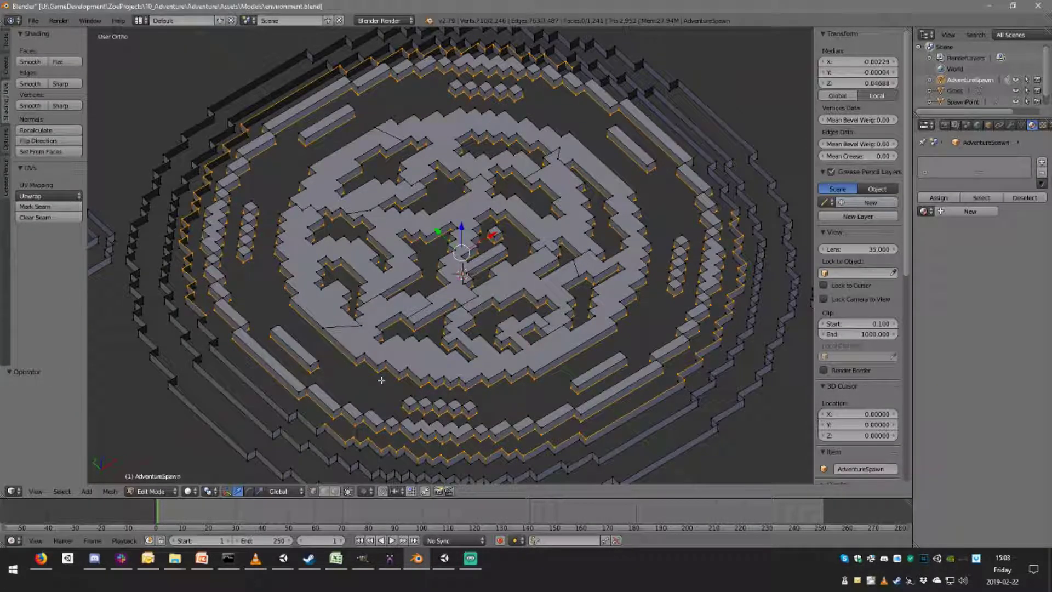
pyautogui.scroll(-2, 406, 367)
pyautogui.moveTo(416, 356); pyautogui.dragTo(477, 324, button='middle')
pyautogui.scroll(3, 476, 324)
pyautogui.scroll(-1, 478, 317)
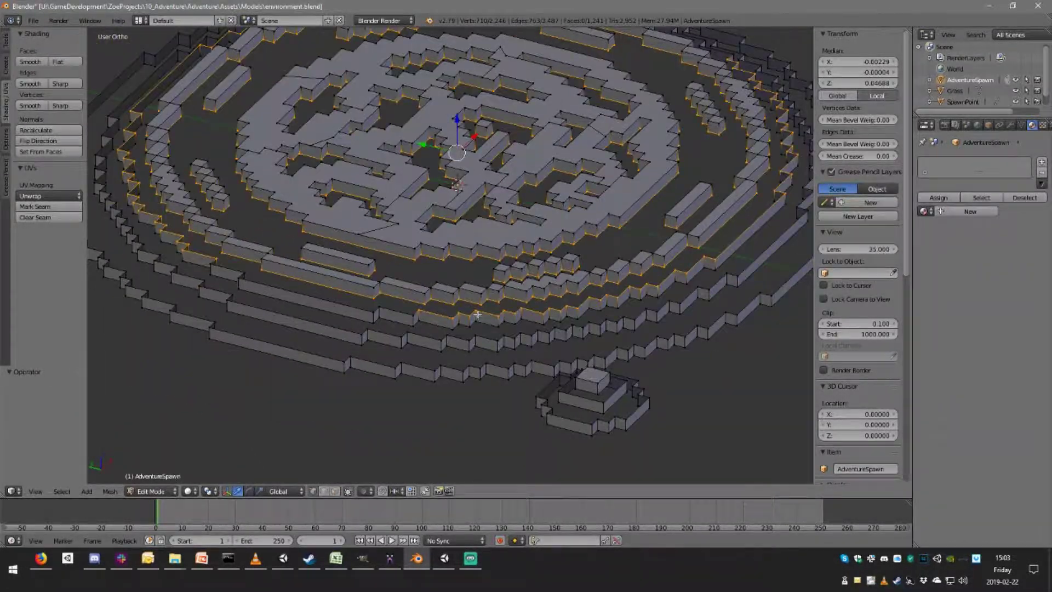
pyautogui.scroll(-2, 383, 312)
pyautogui.scroll(3, 381, 346)
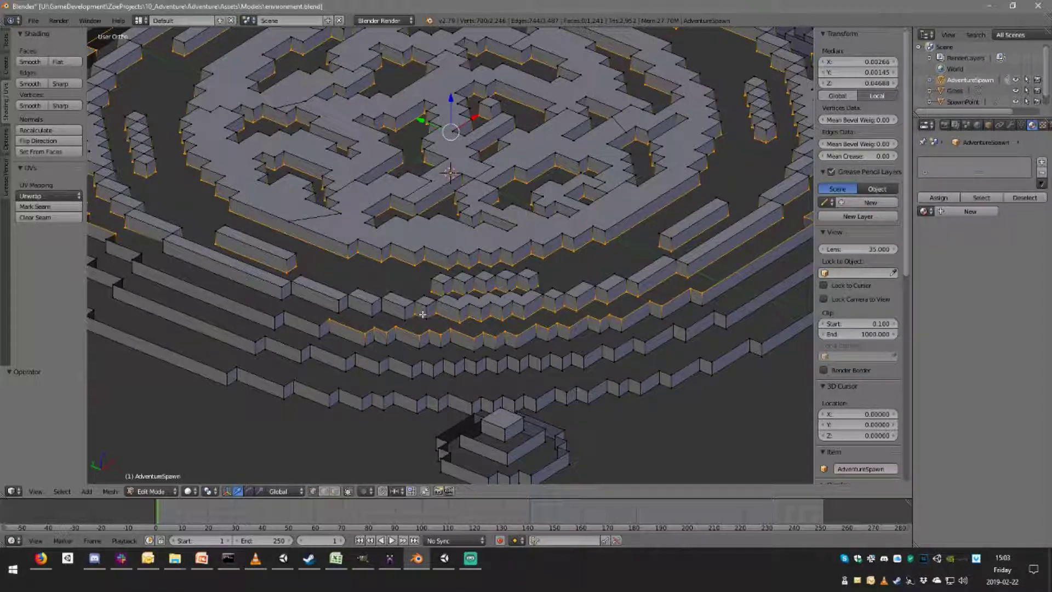
pyautogui.moveTo(423, 299); pyautogui.dragTo(514, 241, button='middle')
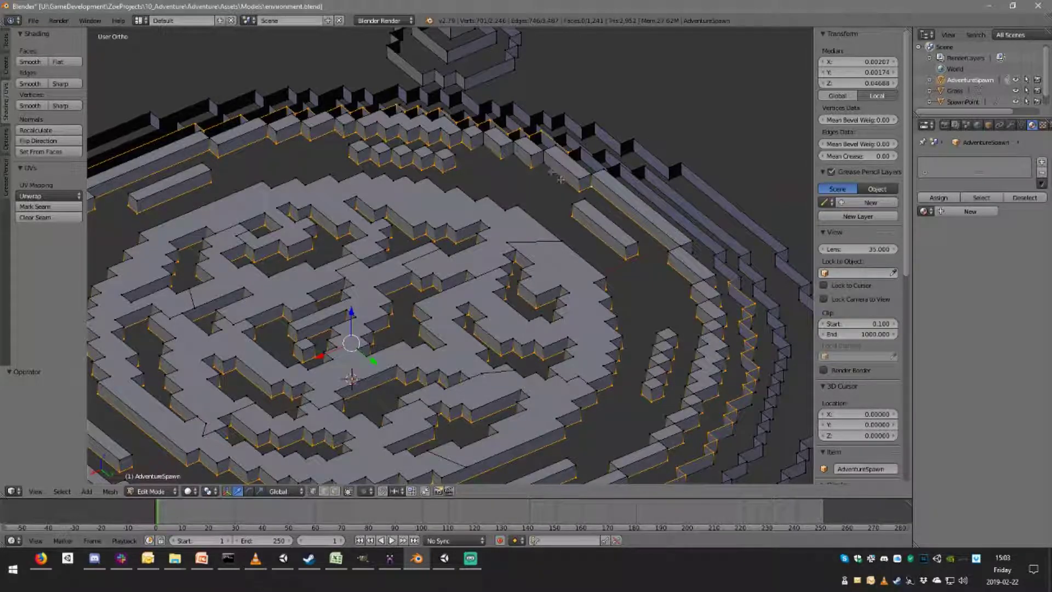
pyautogui.moveTo(556, 169); pyautogui.dragTo(347, 179, button='middle')
pyautogui.moveTo(330, 221); pyautogui.dragTo(468, 248, button='middle')
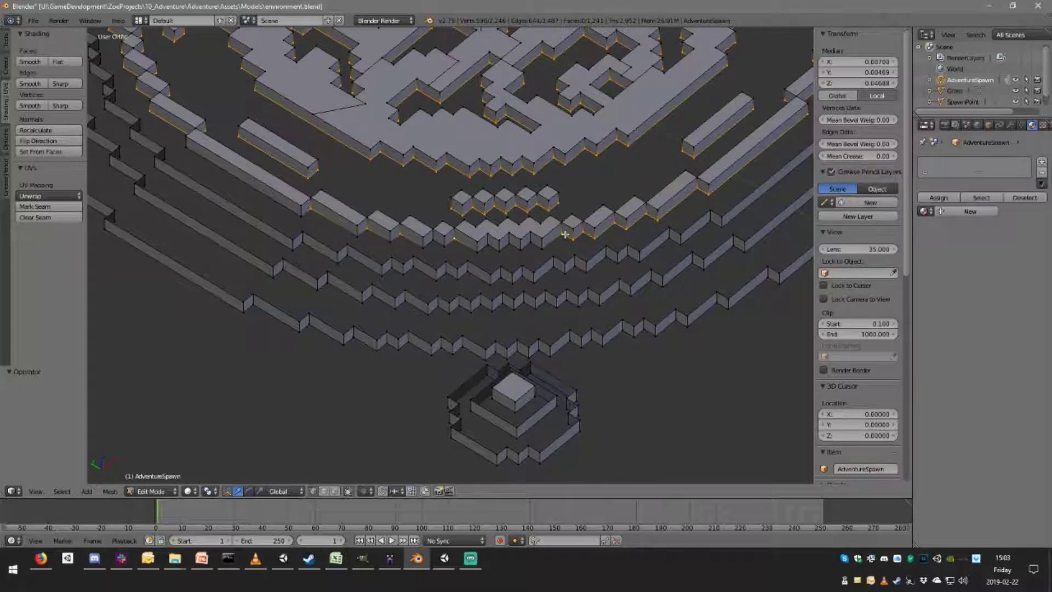
# Deselect the base edges of the small blocks and surplus edges along the outer block ring.
pyautogui.moveTo(613, 240); pyautogui.dragTo(582, 286, button='middle')
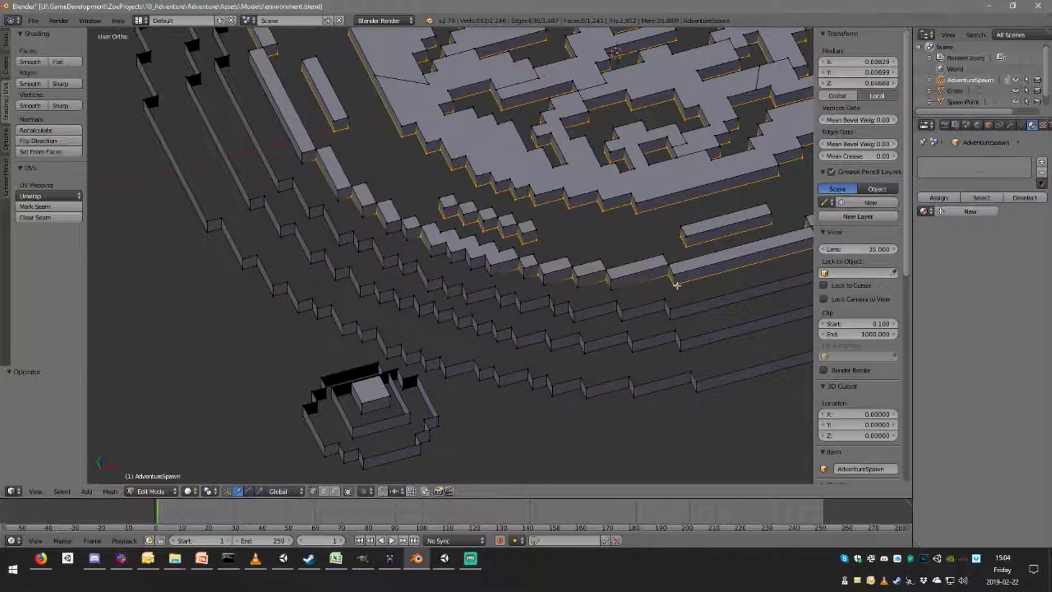
pyautogui.moveTo(707, 280); pyautogui.dragTo(537, 287, button='middle')
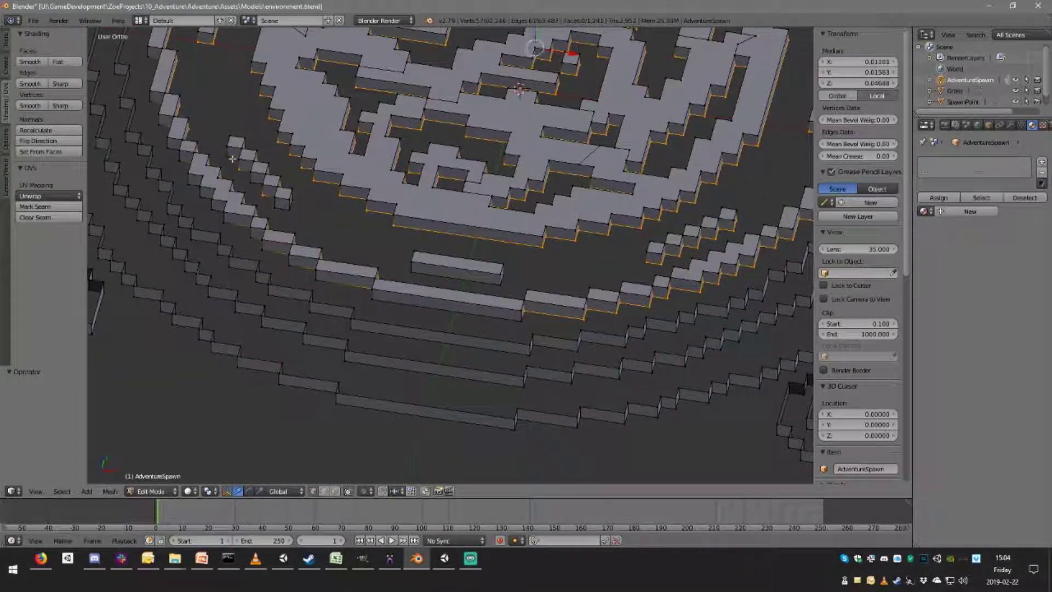
pyautogui.moveTo(261, 195); pyautogui.dragTo(438, 251, button='middle')
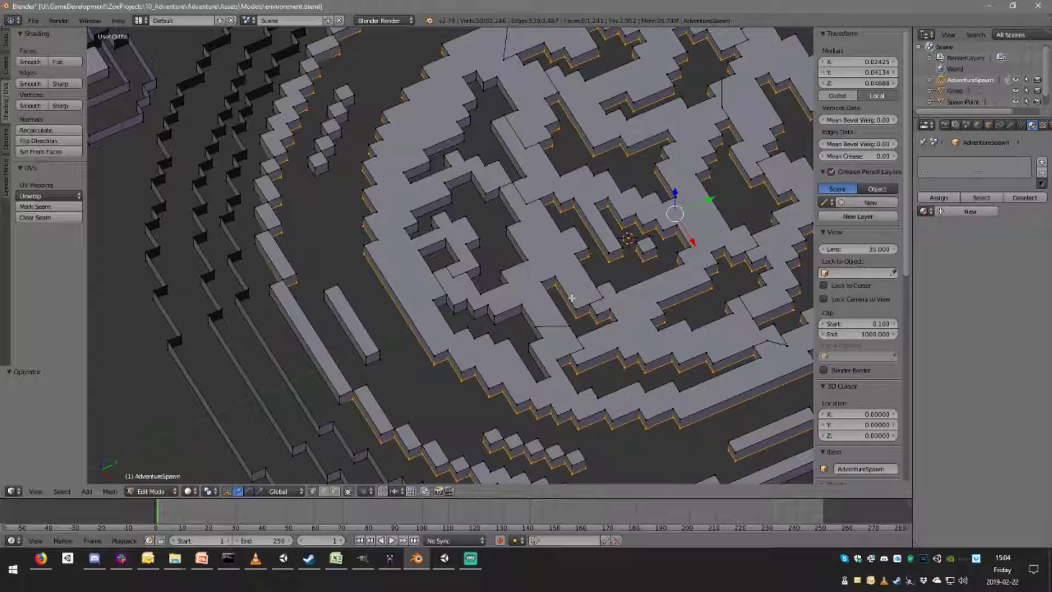
# Box-deselect the inner maze pattern and small blocks in top wireframe view, keeping the outer ring selected.
pyautogui.scroll(-4, 570, 302)
pyautogui.moveTo(570, 302); pyautogui.dragTo(545, 333, button='middle')
pyautogui.press('KP_7')
pyautogui.press('z')
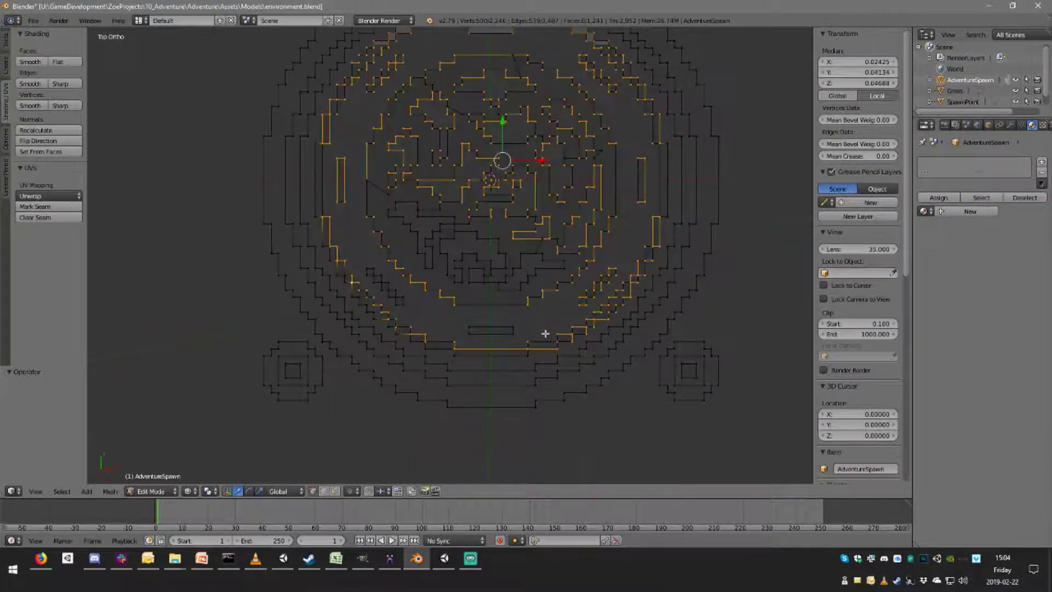
pyautogui.press('b')
pyautogui.moveTo(382, 161); pyautogui.dragTo(557, 361)
pyautogui.moveTo(558, 361); pyautogui.dragTo(565, 353, button='middle')
pyautogui.press('b')
pyautogui.moveTo(430, 366); pyautogui.dragTo(583, 267, button='middle')
pyautogui.press('b')
pyautogui.moveTo(458, 378); pyautogui.dragTo(630, 283, button='middle')
pyautogui.press('b')
pyautogui.moveTo(639, 354); pyautogui.dragTo(579, 166, button='middle')
pyautogui.press('b')
pyautogui.press('b')
pyautogui.moveTo(626, 237); pyautogui.dragTo(525, 164, button='middle')
pyautogui.press('b')
pyautogui.moveTo(639, 178); pyautogui.dragTo(558, 175, button='middle')
pyautogui.press('b')
pyautogui.press('b')
pyautogui.moveTo(618, 126); pyautogui.dragTo(571, 155, button='middle')
pyautogui.press('b')
pyautogui.moveTo(611, 121); pyautogui.dragTo(431, 171, button='middle')
pyautogui.press('b')
pyautogui.moveTo(405, 129); pyautogui.dragTo(437, 172, button='middle')
pyautogui.press('b')
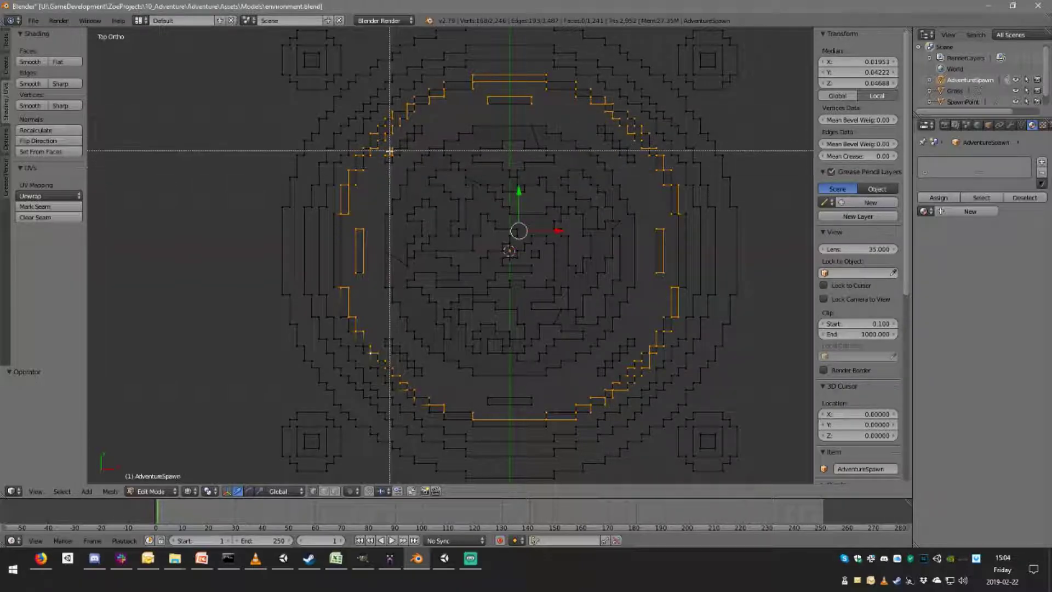
pyautogui.moveTo(388, 149); pyautogui.dragTo(401, 174, button='middle')
pyautogui.press('b')
# Deselect the surplus vertices along the upper-left arc of the outer ring.
pyautogui.keyDown('shift'); pyautogui.moveTo(365, 234); pyautogui.dragTo(446, 262, button='middle'); pyautogui.keyUp('shift')
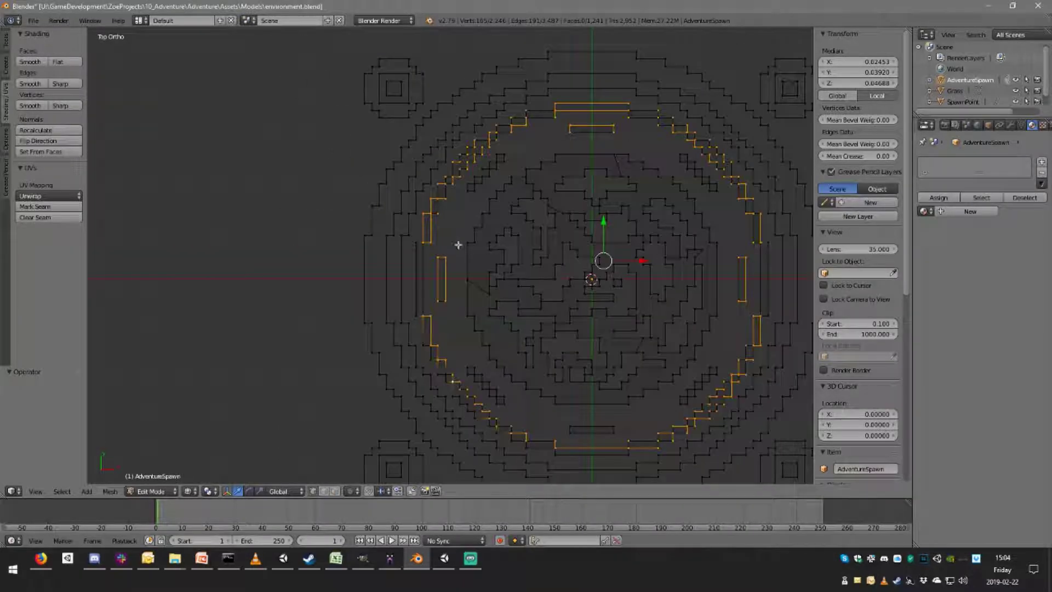
pyautogui.keyDown('shift'); pyautogui.rightClick(423, 213); pyautogui.keyUp('shift')
pyautogui.press('b')
pyautogui.moveTo(414, 195); pyautogui.dragTo(428, 224, button='middle')
pyautogui.moveTo(432, 222)
pyautogui.keyDown('shift'); pyautogui.mouseDown(button='middle')
pyautogui.moveTo(452, 303)
pyautogui.moveTo(431, 266)
pyautogui.moveTo(463, 253)
pyautogui.moveTo(468, 216)
pyautogui.moveTo(480, 216)
pyautogui.moveTo(458, 209)
pyautogui.moveTo(490, 211)
pyautogui.moveTo(490, 188)
pyautogui.moveTo(553, 191)
pyautogui.moveTo(520, 164)
pyautogui.mouseUp(button='middle'); pyautogui.keyUp('shift')
pyautogui.scroll(2, 452, 302)
pyautogui.press('b')
pyautogui.press('b')
pyautogui.press('b')
pyautogui.press('b')
pyautogui.press('b')
pyautogui.press('b')
pyautogui.press('b')
pyautogui.press('b')
pyautogui.press('b')
pyautogui.press('b')
pyautogui.press('z')
pyautogui.press('z')
pyautogui.moveTo(542, 209)
pyautogui.keyDown('shift'); pyautogui.mouseDown(button='middle')
pyautogui.moveTo(506, 223)
pyautogui.moveTo(461, 172)
pyautogui.moveTo(506, 193)
pyautogui.moveTo(484, 232)
pyautogui.moveTo(470, 181)
pyautogui.moveTo(453, 183)
pyautogui.moveTo(453, 196)
pyautogui.mouseUp(button='middle'); pyautogui.keyUp('shift')
pyautogui.scroll(3, 506, 224)
pyautogui.scroll(2, 493, 235)
pyautogui.press('KP_7')
pyautogui.scroll(3, 484, 233)
pyautogui.press('z')
pyautogui.press('z')
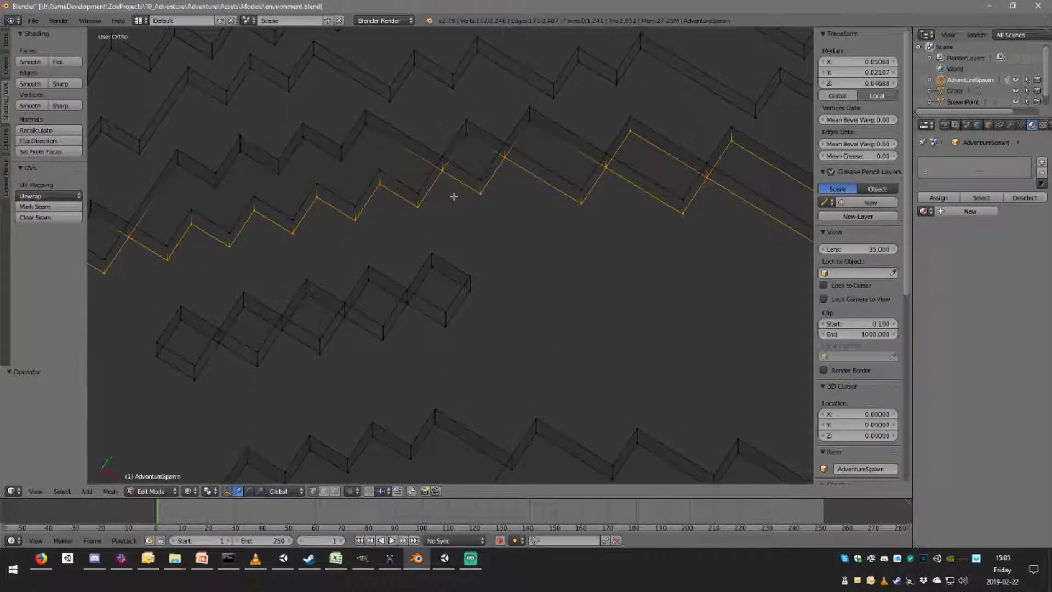
pyautogui.press('a')
pyautogui.press('a')
pyautogui.press('a')
pyautogui.rightClick(511, 148)
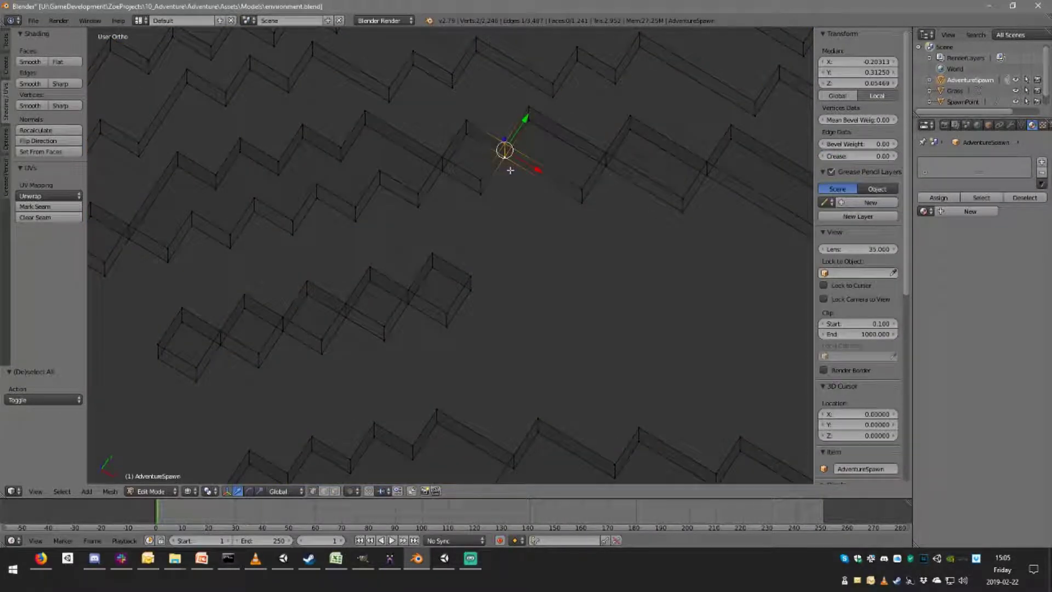
pyautogui.press('a')
pyautogui.press('a')
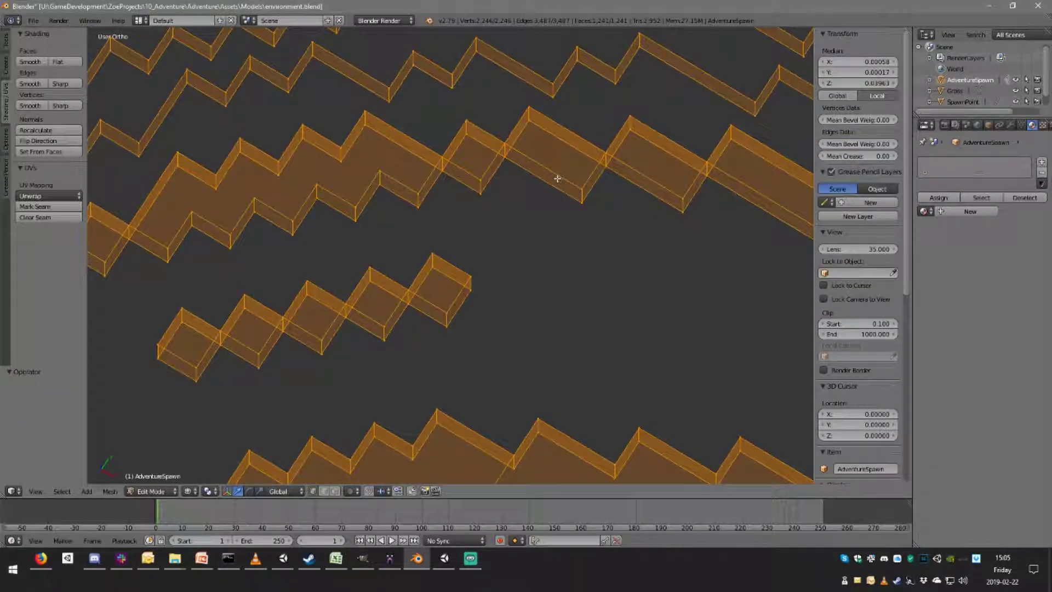
pyautogui.press('a')
pyautogui.keyDown('alt'); pyautogui.rightClick(521, 160); pyautogui.keyUp('alt')
# Deselect the separate bars and remaining stray vertices around the outer ring's selected edge.
pyautogui.moveTo(521, 160); pyautogui.dragTo(490, 193, button='middle')
pyautogui.keyDown('shift'); pyautogui.rightClick(456, 197); pyautogui.keyUp('shift')
pyautogui.moveTo(500, 132); pyautogui.dragTo(458, 189, button='middle')
pyautogui.keyDown('shift'); pyautogui.rightClick(487, 81); pyautogui.keyUp('shift')
pyautogui.scroll(-5, 543, 154)
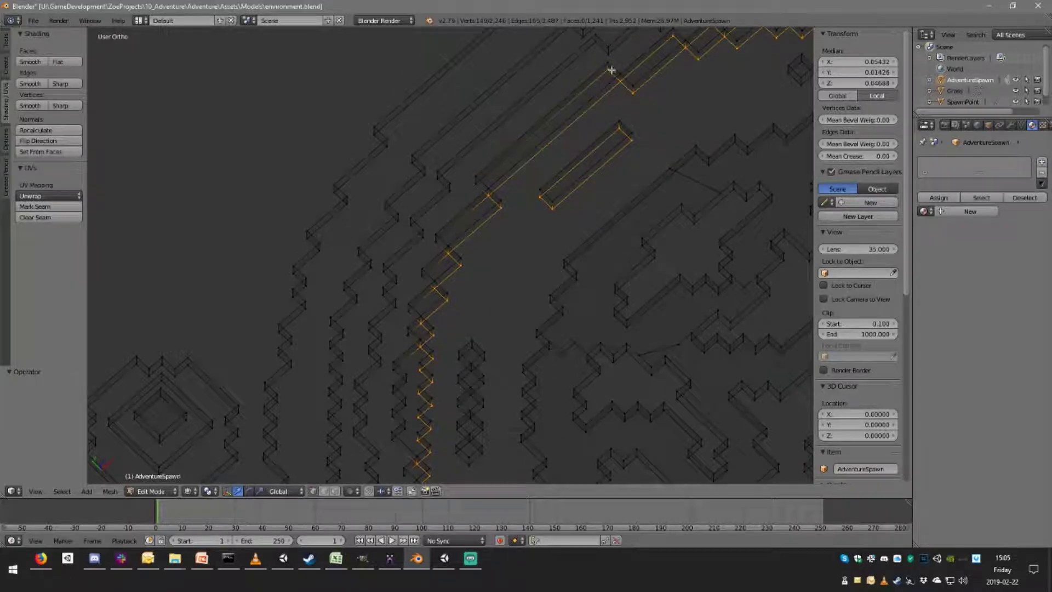
pyautogui.keyDown('shift'); pyautogui.moveTo(660, 78); pyautogui.dragTo(529, 223, button='middle'); pyautogui.keyUp('shift')
pyautogui.scroll(-5, 540, 233)
pyautogui.keyDown('shift'); pyautogui.moveTo(583, 290); pyautogui.dragTo(479, 136, button='middle'); pyautogui.keyUp('shift')
pyautogui.scroll(2, 379, 261)
pyautogui.keyDown('shift'); pyautogui.moveTo(586, 123); pyautogui.dragTo(510, 275, button='middle'); pyautogui.keyUp('shift')
pyautogui.moveTo(579, 177); pyautogui.dragTo(482, 176, button='middle')
pyautogui.scroll(5, 378, 179)
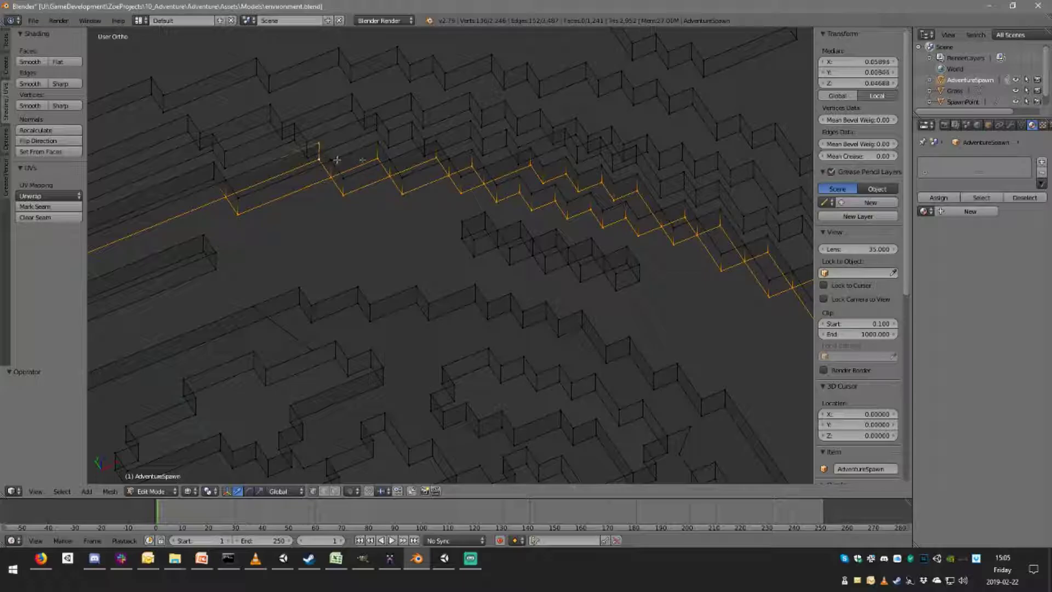
pyautogui.press('e')
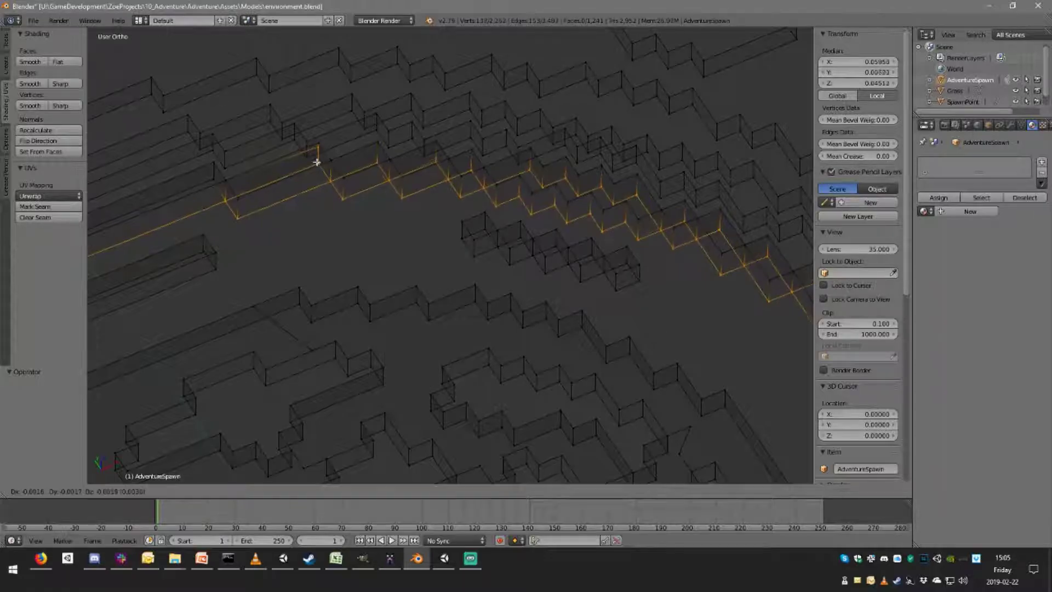
pyautogui.rightClick(322, 160)
pyautogui.hotkey('ctrl', 'z')
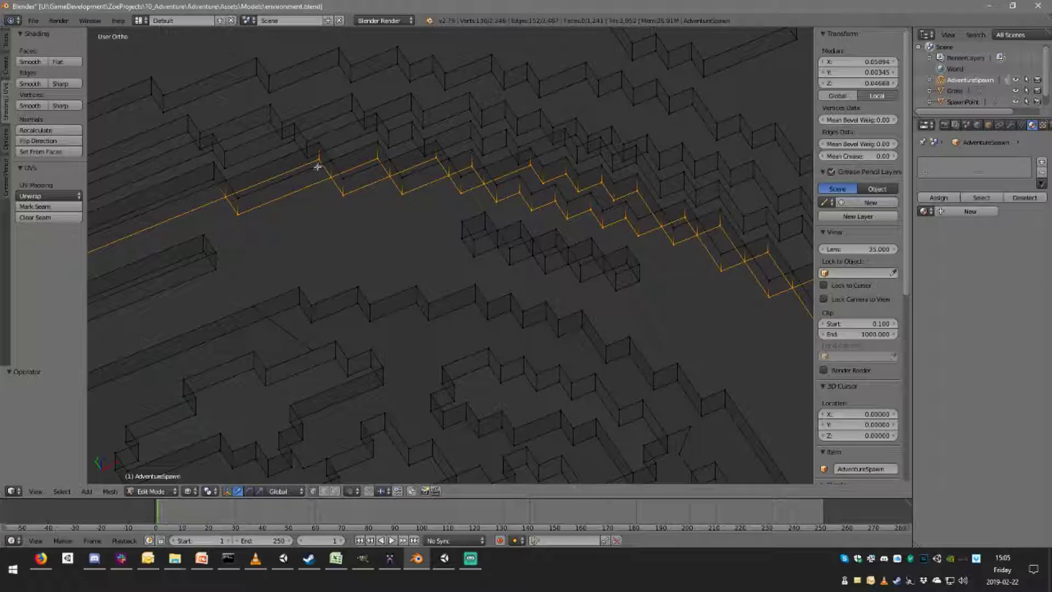
# Box-deselect the surplus vertices along the upper-right arc of the outer ring in top view.
pyautogui.moveTo(313, 166); pyautogui.dragTo(612, 212, button='middle')
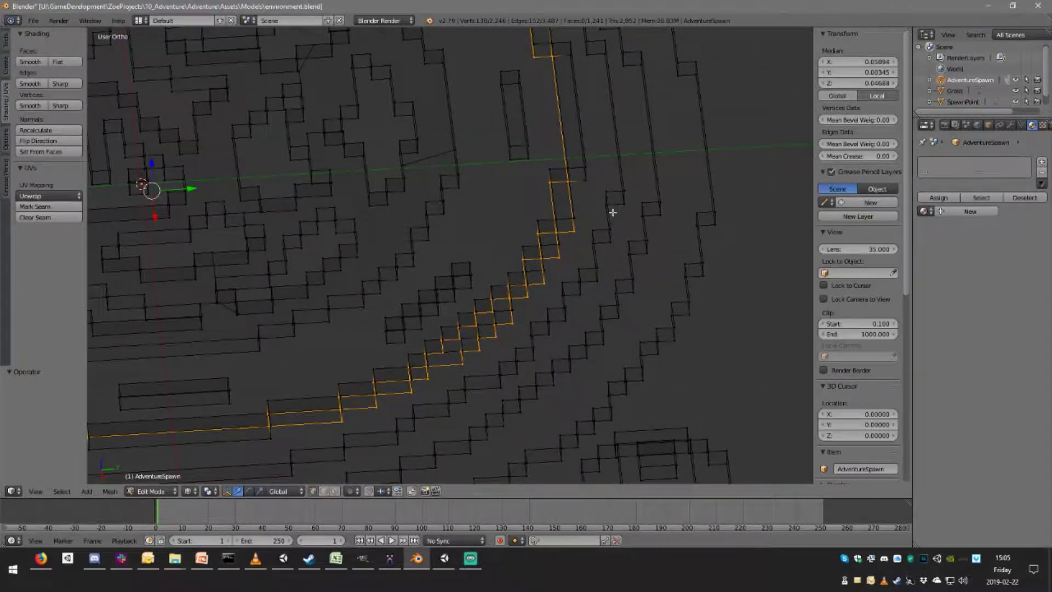
pyautogui.press('KP_7')
pyautogui.keyDown('shift'); pyautogui.moveTo(599, 162); pyautogui.dragTo(604, 194, button='middle'); pyautogui.keyUp('shift')
pyautogui.press('b')
pyautogui.moveTo(411, 166); pyautogui.dragTo(503, 183, button='middle')
pyautogui.press('b')
pyautogui.press('b')
pyautogui.press('b')
pyautogui.moveTo(503, 219); pyautogui.dragTo(519, 205, button='middle')
pyautogui.press('b')
pyautogui.moveTo(543, 243); pyautogui.dragTo(579, 230, button='middle')
pyautogui.press('b')
pyautogui.press('b')
pyautogui.press('b')
pyautogui.moveTo(561, 274); pyautogui.dragTo(590, 257, button='middle')
pyautogui.press('b')
pyautogui.moveTo(580, 292); pyautogui.dragTo(609, 277, button='middle')
pyautogui.press('b')
pyautogui.moveTo(610, 331); pyautogui.dragTo(628, 315, button='middle')
pyautogui.press('b')
# Box-deselect the surplus vertices down the right-hand side of the outer ring.
pyautogui.keyDown('shift'); pyautogui.moveTo(655, 369); pyautogui.dragTo(582, 213, button='middle'); pyautogui.keyUp('shift')
pyautogui.press('b')
pyautogui.moveTo(583, 270); pyautogui.dragTo(601, 248, button='middle')
pyautogui.press('b')
pyautogui.moveTo(600, 310); pyautogui.dragTo(624, 281, button='middle')
pyautogui.press('b')
pyautogui.press('Escape')
pyautogui.keyDown('shift'); pyautogui.moveTo(647, 388); pyautogui.dragTo(611, 130, button='middle'); pyautogui.keyUp('shift')
pyautogui.press('b')
pyautogui.press('Escape')
pyautogui.keyDown('shift'); pyautogui.moveTo(583, 318); pyautogui.dragTo(642, 261, button='middle'); pyautogui.keyUp('shift')
# Box-deselect the surplus vertices along the lower-right arc and bottom of the outer ring.
pyautogui.press('b')
pyautogui.press('b')
pyautogui.moveTo(587, 242); pyautogui.dragTo(617, 285, button='middle')
pyautogui.press('b')
pyautogui.moveTo(567, 260); pyautogui.dragTo(563, 337, button='middle')
pyautogui.press('b')
pyautogui.press('b')
pyautogui.press('b')
pyautogui.moveTo(531, 297); pyautogui.dragTo(541, 362, button='middle')
pyautogui.press('b')
pyautogui.moveTo(489, 368)
pyautogui.keyDown('shift'); pyautogui.mouseDown(button='middle')
pyautogui.moveTo(585, 343)
pyautogui.moveTo(567, 364)
pyautogui.mouseUp(button='middle'); pyautogui.keyUp('shift')
pyautogui.press('b')
pyautogui.press('b')
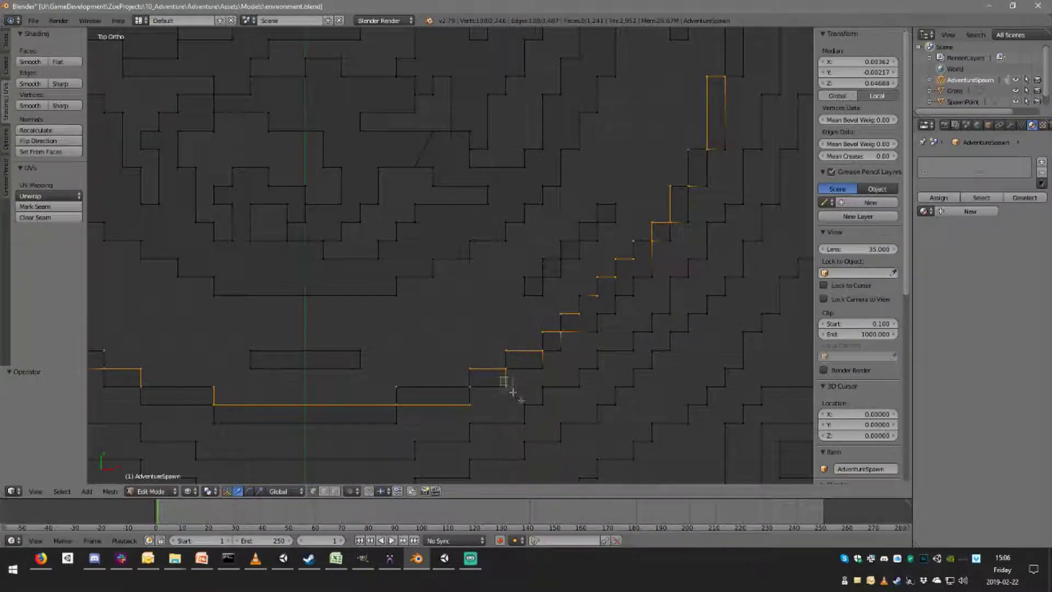
pyautogui.moveTo(465, 404)
pyautogui.mouseDown(button='middle')
pyautogui.moveTo(577, 377)
pyautogui.moveTo(570, 351)
pyautogui.moveTo(544, 321)
pyautogui.moveTo(430, 281)
pyautogui.moveTo(635, 210)
pyautogui.mouseUp(button='middle')
# Extrude the selected ring edges in place and merge the new vertices at the centre to fill the disc in solid shading.
pyautogui.scroll(-4, 581, 378)
pyautogui.press('z')
pyautogui.moveTo(587, 272); pyautogui.dragTo(114, 257, button='middle')
pyautogui.moveTo(377, 272); pyautogui.dragTo(425, 269, button='middle')
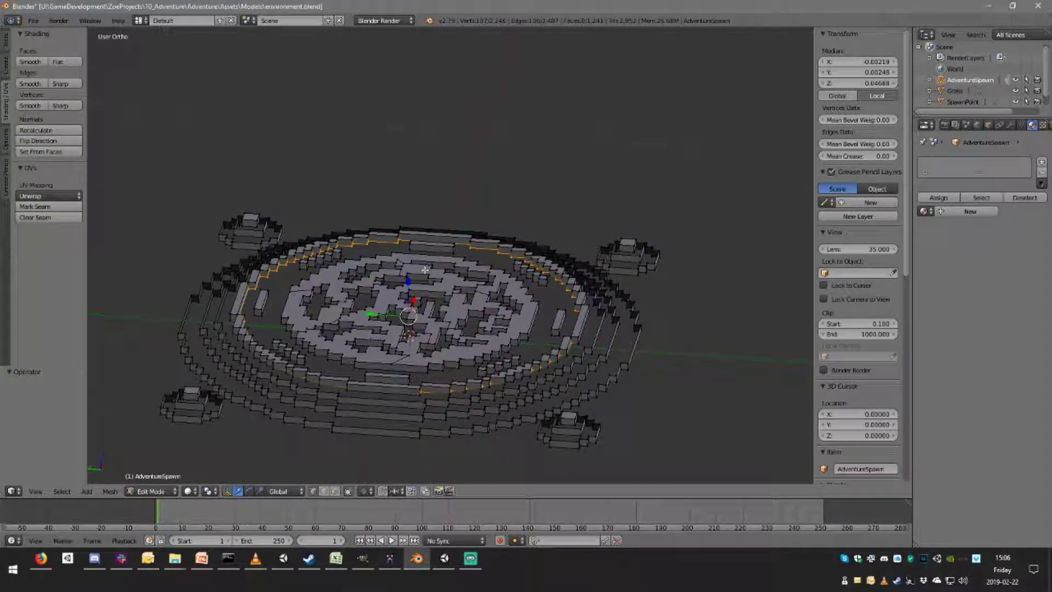
pyautogui.press('a')
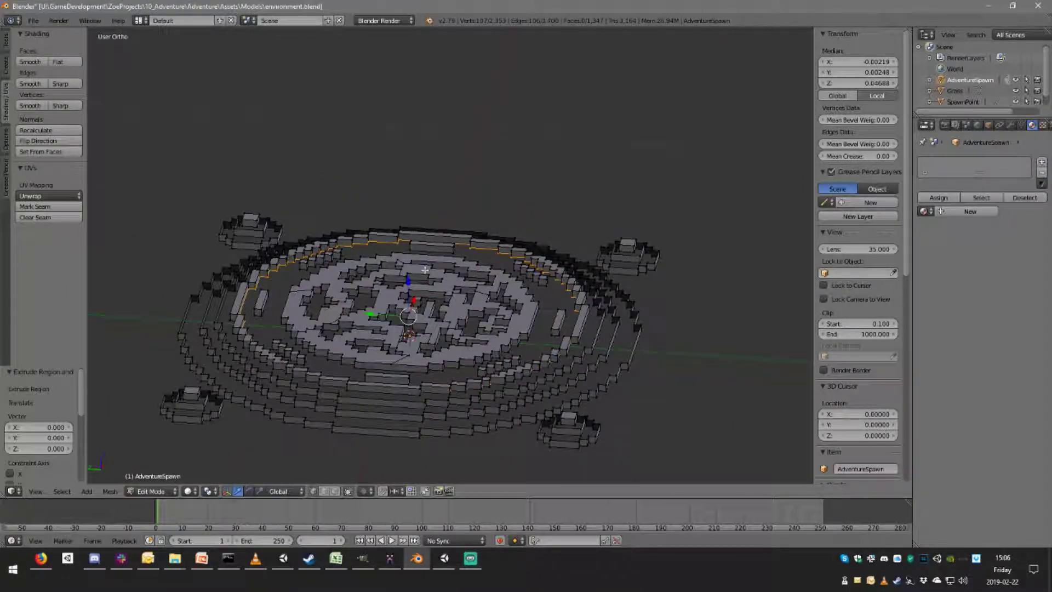
pyautogui.moveTo(470, 205); pyautogui.dragTo(516, 267, button='middle')
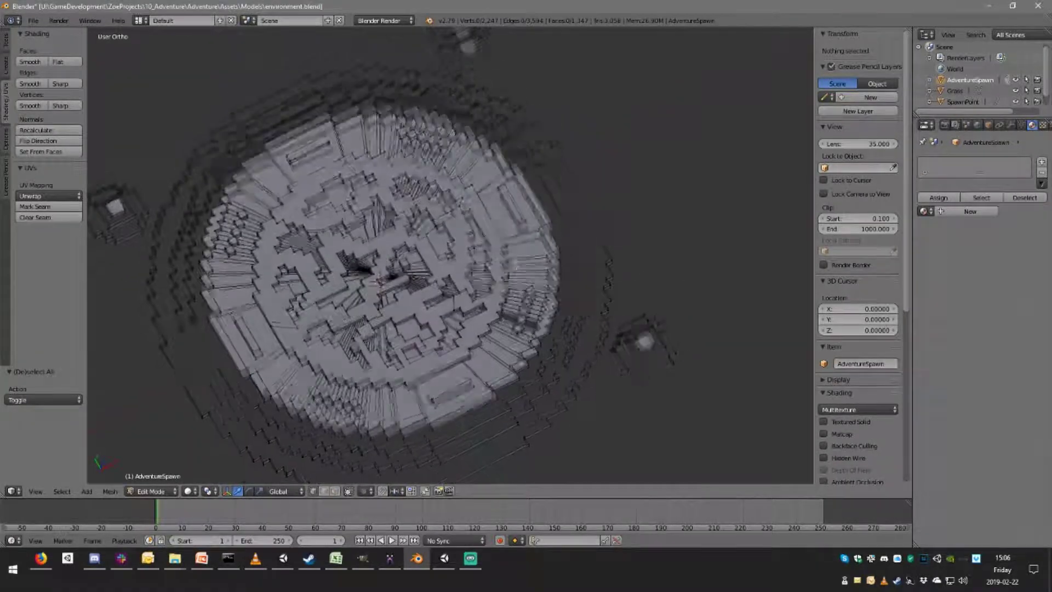
# Undo the extrusion and centre merge so the outer ring's edges are selected again.
pyautogui.scroll(5, 516, 266)
pyautogui.keyDown('shift'); pyautogui.moveTo(556, 375); pyautogui.dragTo(466, 81, button='middle'); pyautogui.keyUp('shift')
pyautogui.hotkey('ctrl', 'z')
pyautogui.hotkey('ctrl', 'z')
pyautogui.moveTo(463, 198); pyautogui.dragTo(538, 250, button='middle')
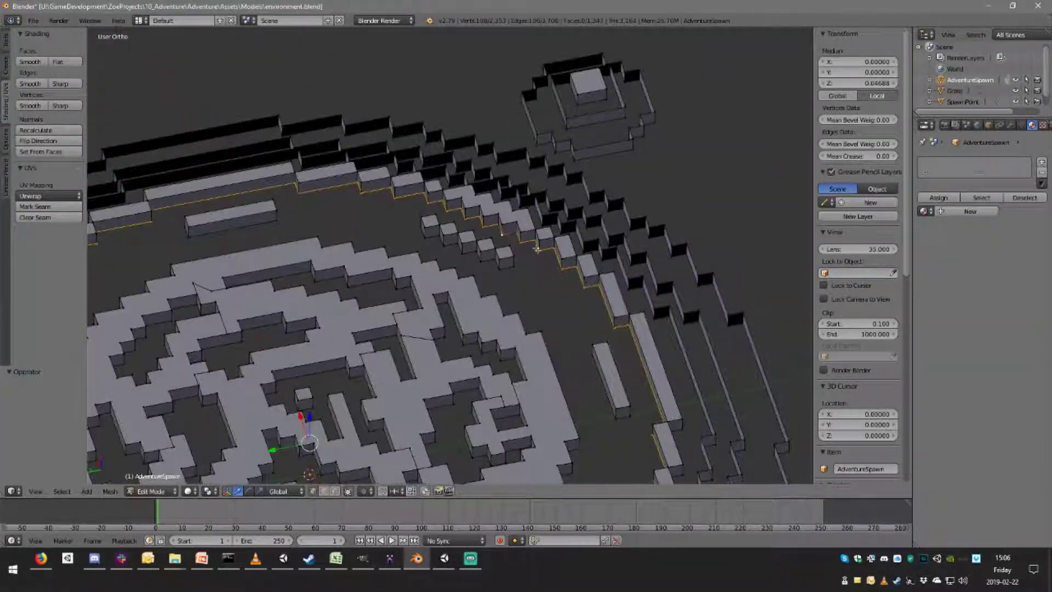
# Try to move a single bottom corner vertex on the outer ring's zigzag inner wall.
pyautogui.scroll(6, 538, 250)
pyautogui.keyDown('shift'); pyautogui.moveTo(592, 212); pyautogui.dragTo(449, 292, button='middle'); pyautogui.keyUp('shift')
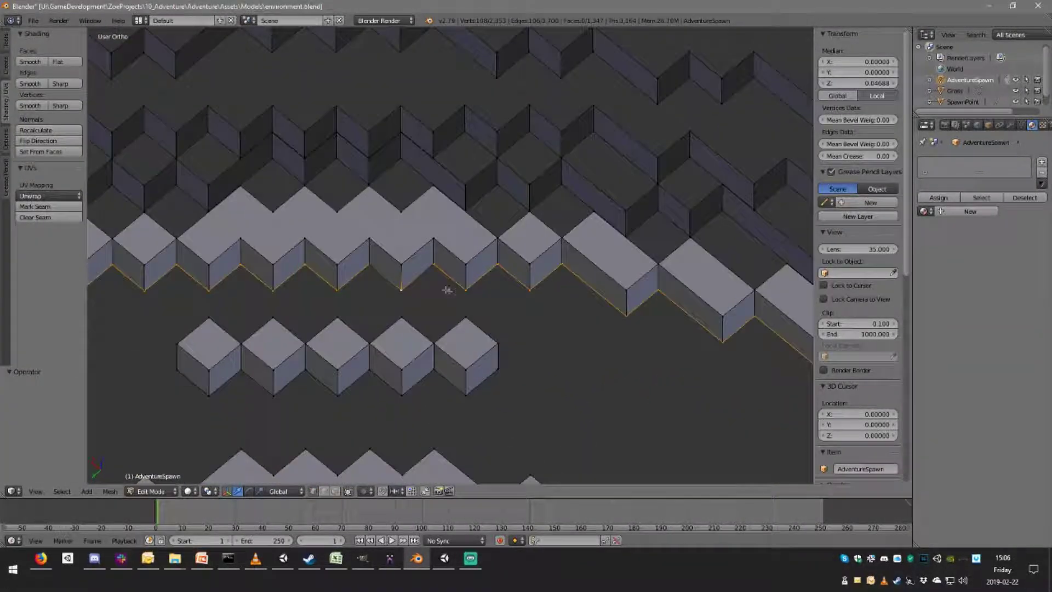
pyautogui.scroll(3, 444, 285)
pyautogui.rightClick(420, 270)
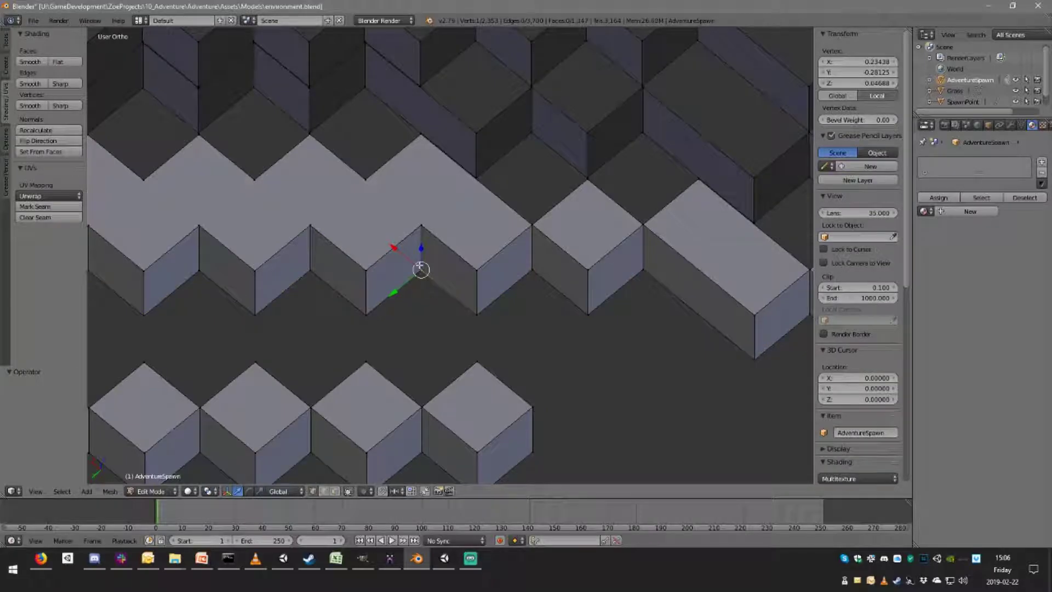
pyautogui.scroll(3, 429, 277)
pyautogui.scroll(2, 418, 282)
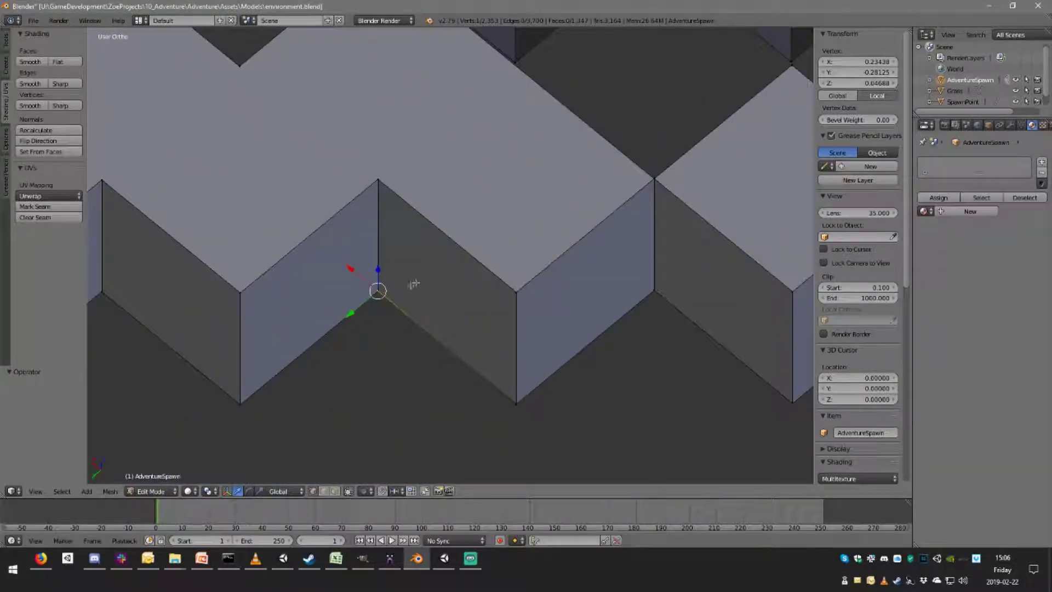
pyautogui.press('a')
pyautogui.rightClick(373, 292)
pyautogui.press('g')
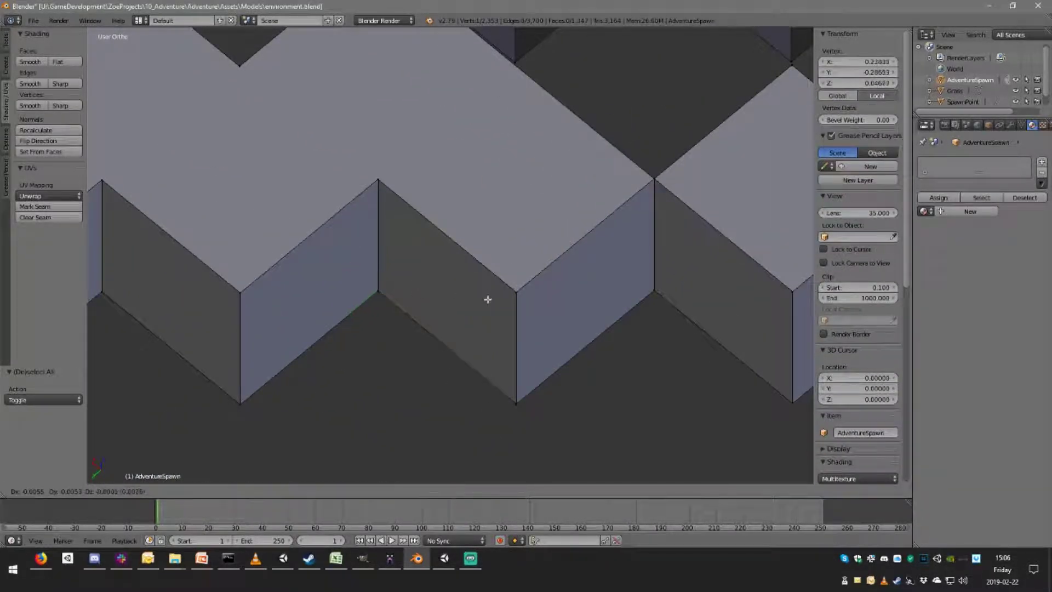
pyautogui.click(387, 297)
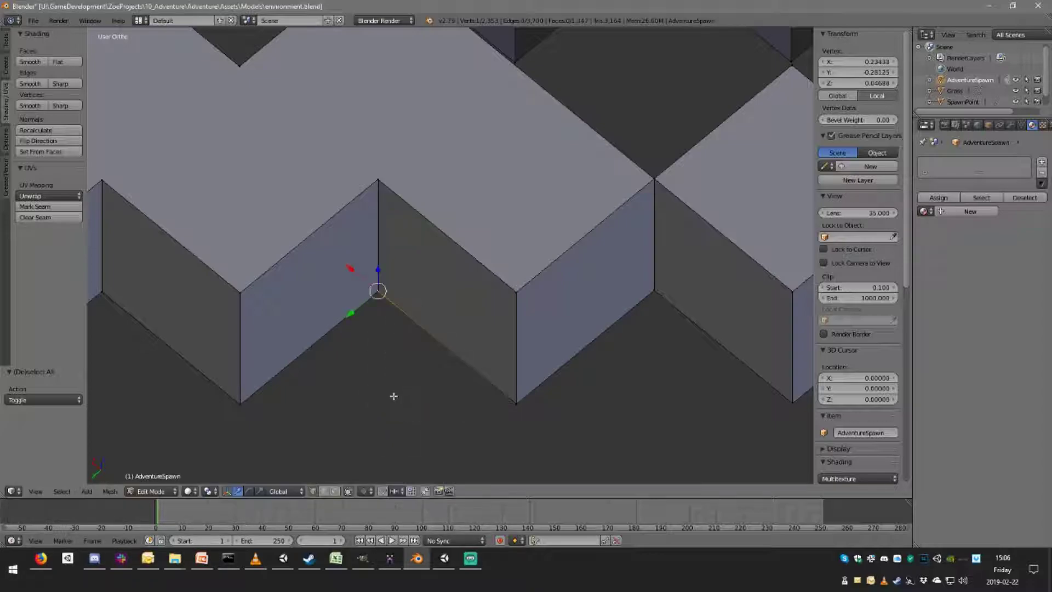
pyautogui.moveTo(414, 350); pyautogui.dragTo(424, 320, button='middle')
pyautogui.scroll(-4, 420, 330)
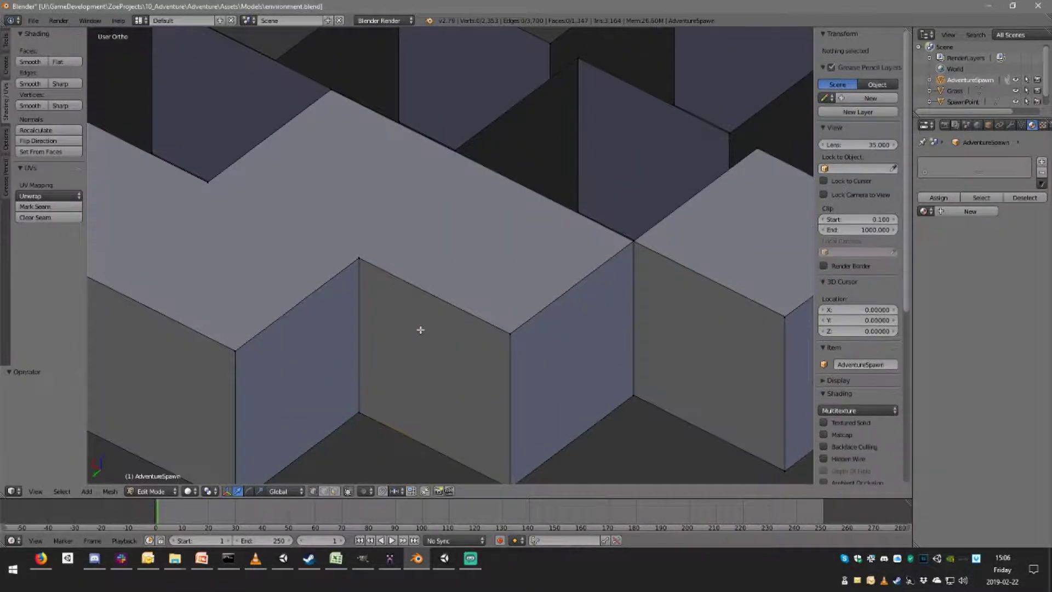
# Select the whole mesh and run Remove Doubles, checking one corner vertex of the ring wall.
pyautogui.press('a')
pyautogui.press('space')
pyautogui.write('remo')
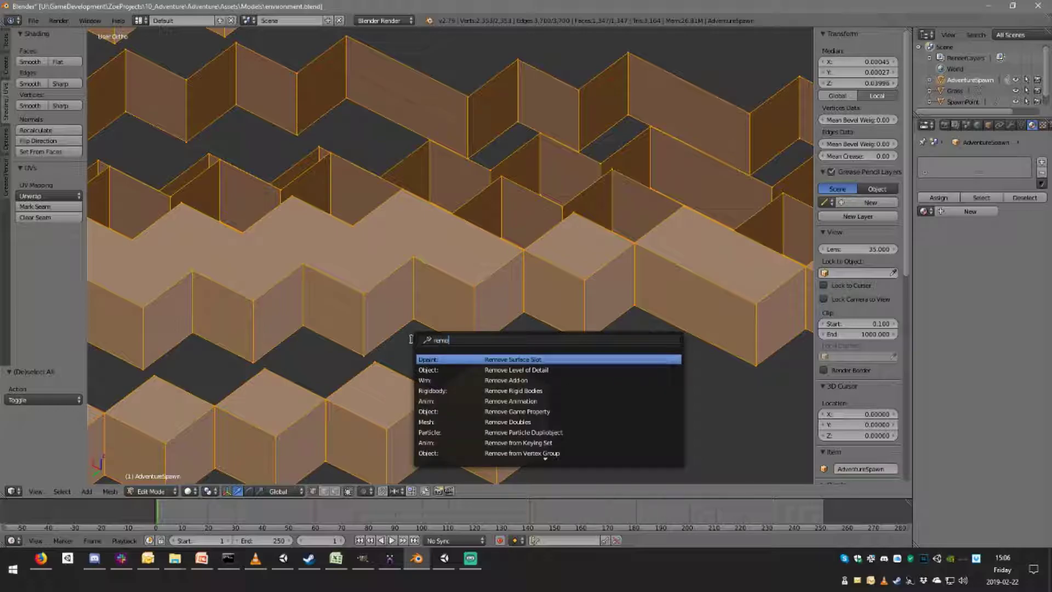
pyautogui.press('Down')
pyautogui.press('Down')
pyautogui.press('Down')
pyautogui.press('Down')
pyautogui.press('Down')
pyautogui.press('Down')
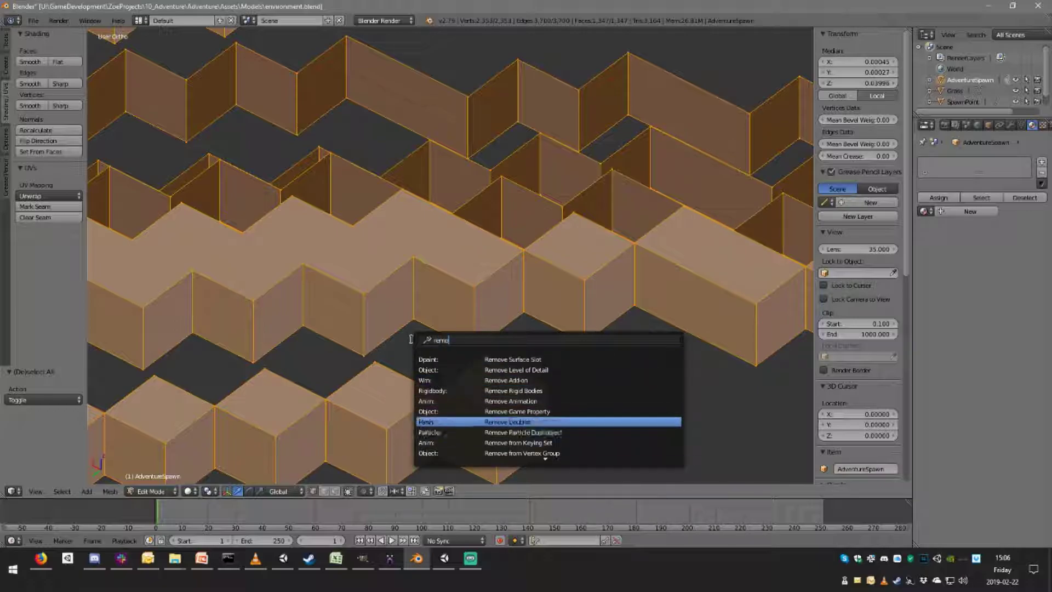
pyautogui.press('Return')
pyautogui.rightClick(413, 317)
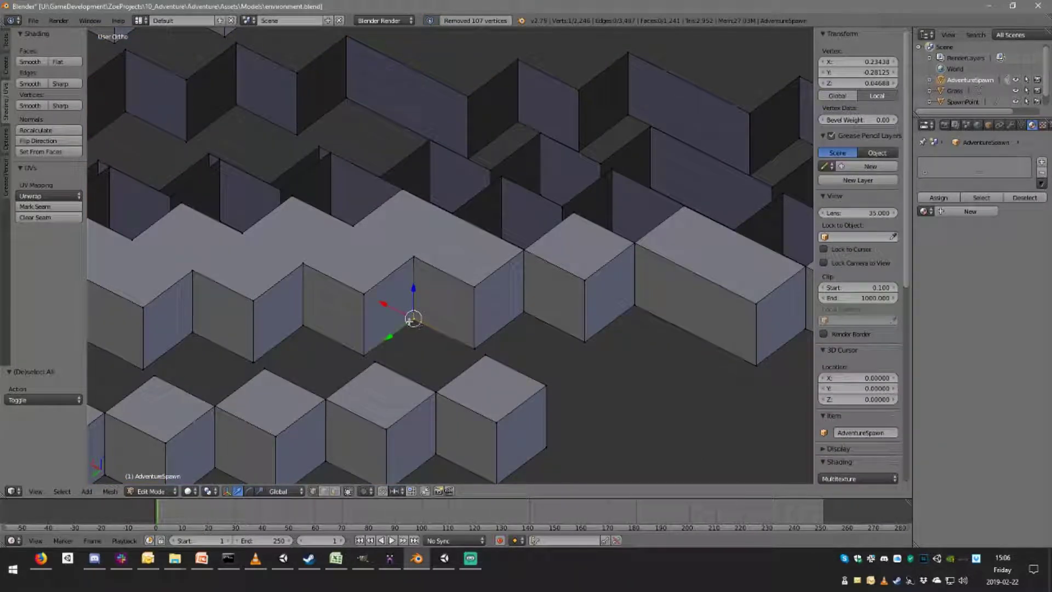
# Start an edge-loop selection along the bottom of the outer ring's inner wall, covering the first arc.
pyautogui.scroll(-5, 427, 330)
pyautogui.keyDown('alt'); pyautogui.rightClick(439, 282); pyautogui.keyUp('alt')
pyautogui.moveTo(439, 282); pyautogui.dragTo(456, 240, button='middle')
pyautogui.keyDown('alt'); pyautogui.keyDown('shift'); pyautogui.rightClick(375, 240); pyautogui.keyUp('shift'); pyautogui.keyUp('alt')
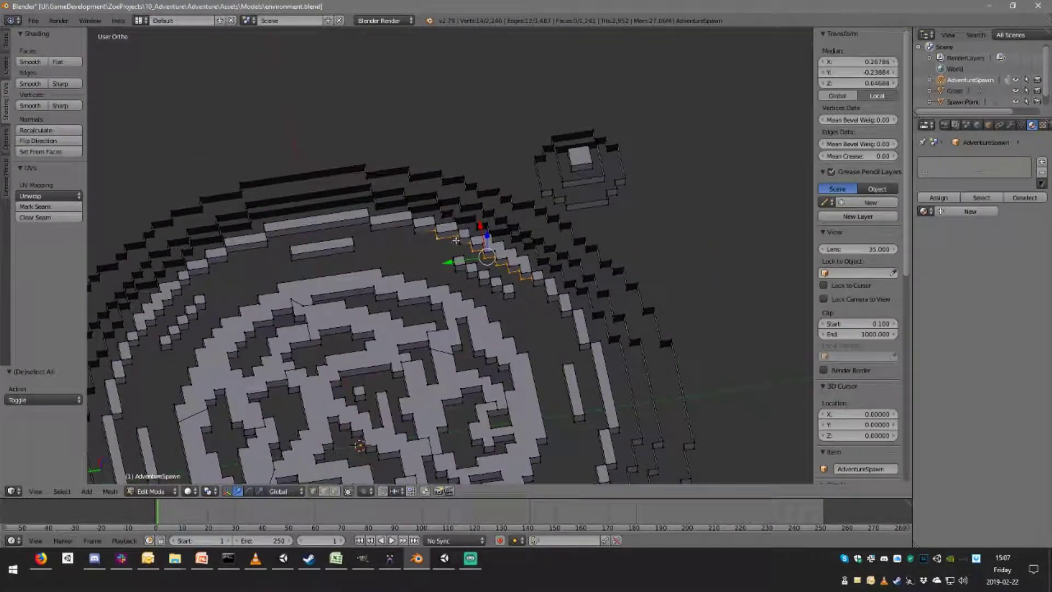
pyautogui.keyDown('alt'); pyautogui.keyDown('shift'); pyautogui.rightClick(404, 228); pyautogui.keyUp('shift'); pyautogui.keyUp('alt')
pyautogui.keyDown('alt'); pyautogui.keyDown('shift'); pyautogui.rightClick(258, 245); pyautogui.keyUp('shift'); pyautogui.keyUp('alt')
pyautogui.moveTo(258, 246); pyautogui.dragTo(244, 265, button='middle')
pyautogui.keyDown('shift'); pyautogui.moveTo(542, 237); pyautogui.dragTo(496, 264, button='middle'); pyautogui.keyUp('shift')
pyautogui.keyDown('alt'); pyautogui.keyDown('shift'); pyautogui.rightClick(496, 264); pyautogui.keyUp('shift'); pyautogui.keyUp('alt')
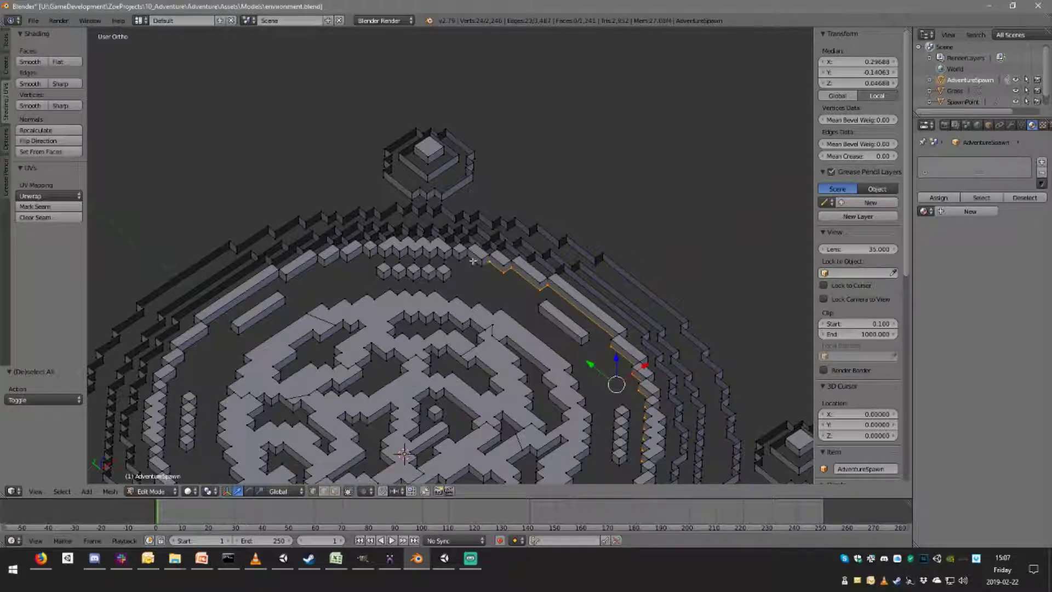
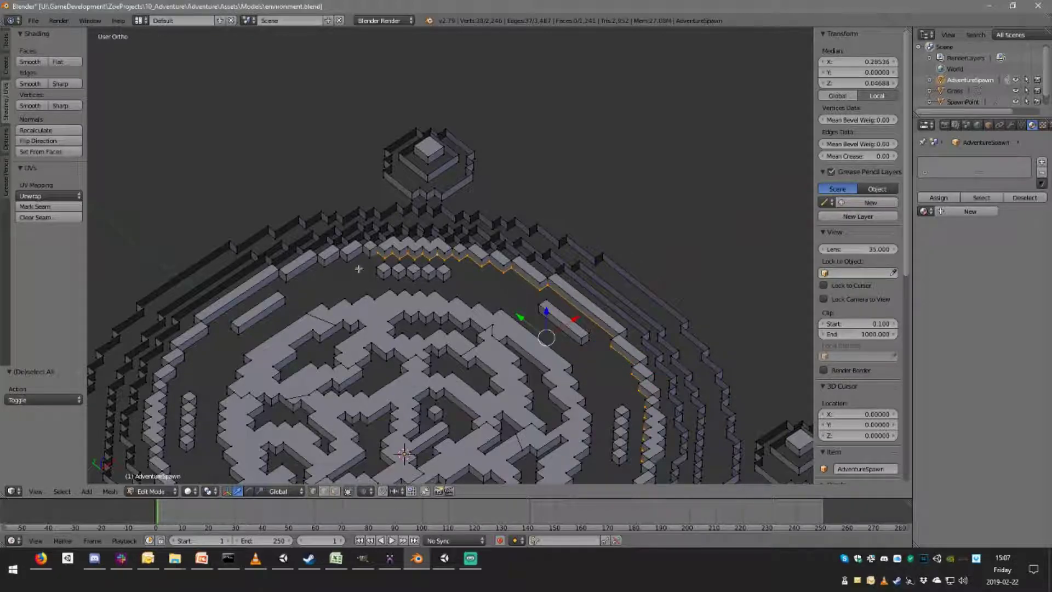
# Extend the selection with the next arcs of bottom edges around the outer ring's inner wall.
pyautogui.keyDown('shift'); pyautogui.rightClick(320, 265); pyautogui.keyUp('shift')
pyautogui.moveTo(270, 287); pyautogui.dragTo(417, 252, button='middle')
pyautogui.keyDown('shift'); pyautogui.rightClick(417, 252); pyautogui.keyUp('shift')
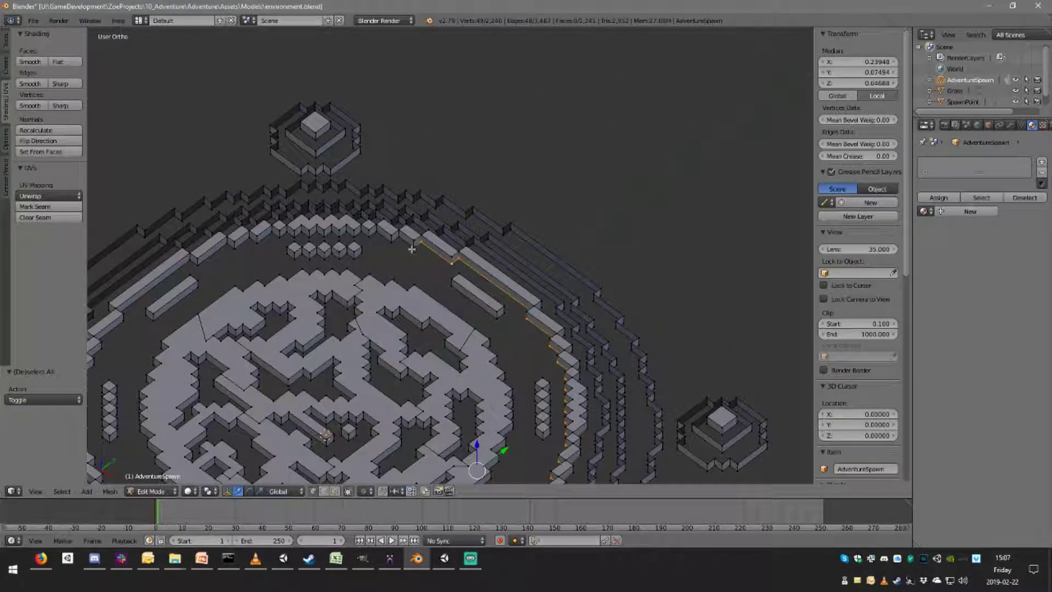
pyautogui.keyDown('alt'); pyautogui.keyDown('shift'); pyautogui.rightClick(352, 234); pyautogui.keyUp('shift'); pyautogui.keyUp('alt')
pyautogui.keyDown('alt'); pyautogui.keyDown('shift'); pyautogui.rightClick(275, 236); pyautogui.keyUp('shift'); pyautogui.keyUp('alt')
pyautogui.keyDown('shift'); pyautogui.moveTo(250, 252); pyautogui.dragTo(374, 246, button='middle'); pyautogui.keyUp('shift')
pyautogui.keyDown('alt'); pyautogui.keyDown('shift'); pyautogui.rightClick(377, 236); pyautogui.keyUp('shift'); pyautogui.keyUp('alt')
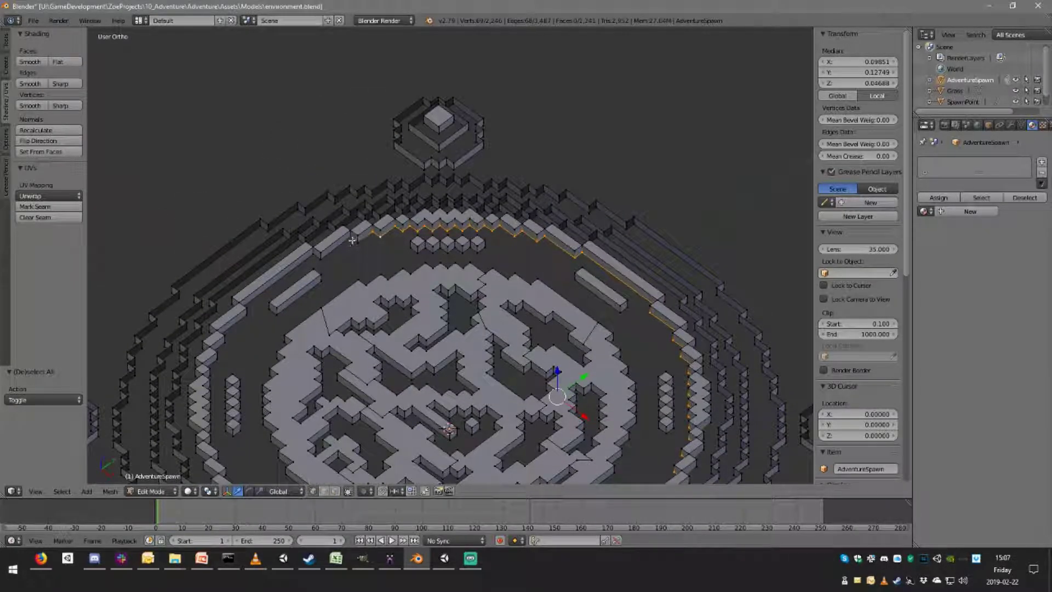
# Add the remaining bottom edges of the outer ring's inner wall to close the selected loop.
pyautogui.keyDown('alt'); pyautogui.keyDown('shift'); pyautogui.rightClick(317, 257); pyautogui.keyUp('shift'); pyautogui.keyUp('alt')
pyautogui.moveTo(268, 288); pyautogui.dragTo(205, 286, button='middle')
pyautogui.keyDown('shift'); pyautogui.moveTo(369, 214); pyautogui.dragTo(465, 287, button='middle'); pyautogui.keyUp('shift')
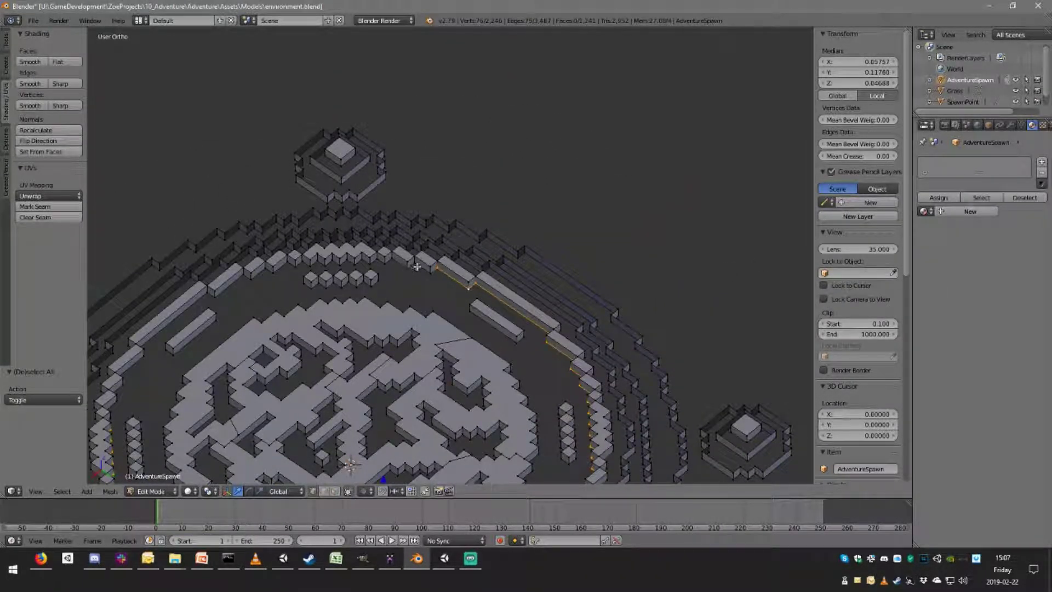
pyautogui.keyDown('alt'); pyautogui.keyDown('shift'); pyautogui.rightClick(371, 264); pyautogui.keyUp('shift'); pyautogui.keyUp('alt')
pyautogui.moveTo(371, 264); pyautogui.dragTo(396, 234, button='middle')
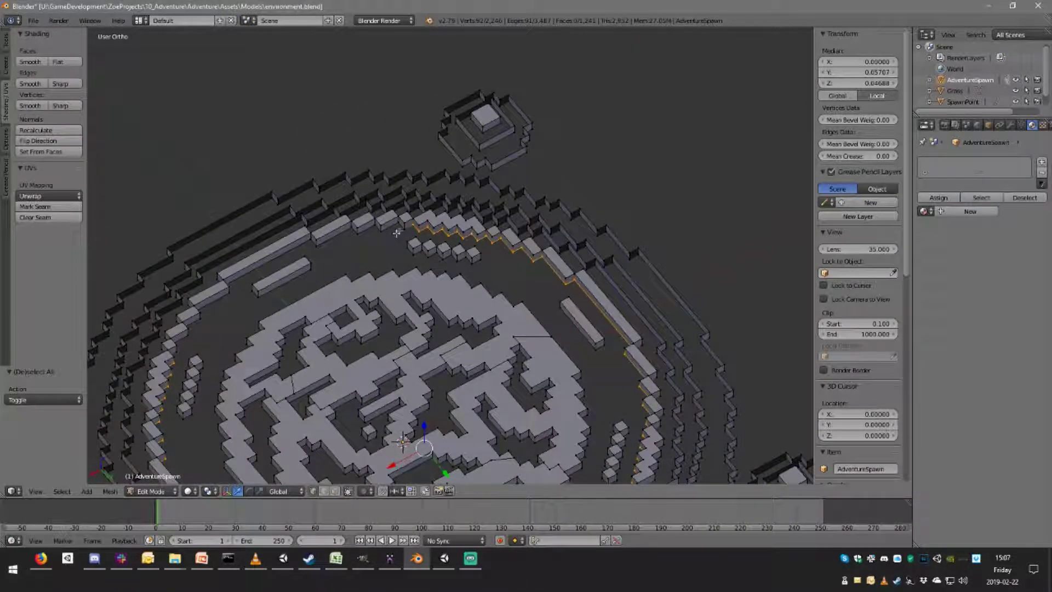
pyautogui.keyDown('alt'); pyautogui.keyDown('shift'); pyautogui.rightClick(341, 232); pyautogui.keyUp('shift'); pyautogui.keyUp('alt')
pyautogui.moveTo(341, 232); pyautogui.dragTo(294, 239, button='middle')
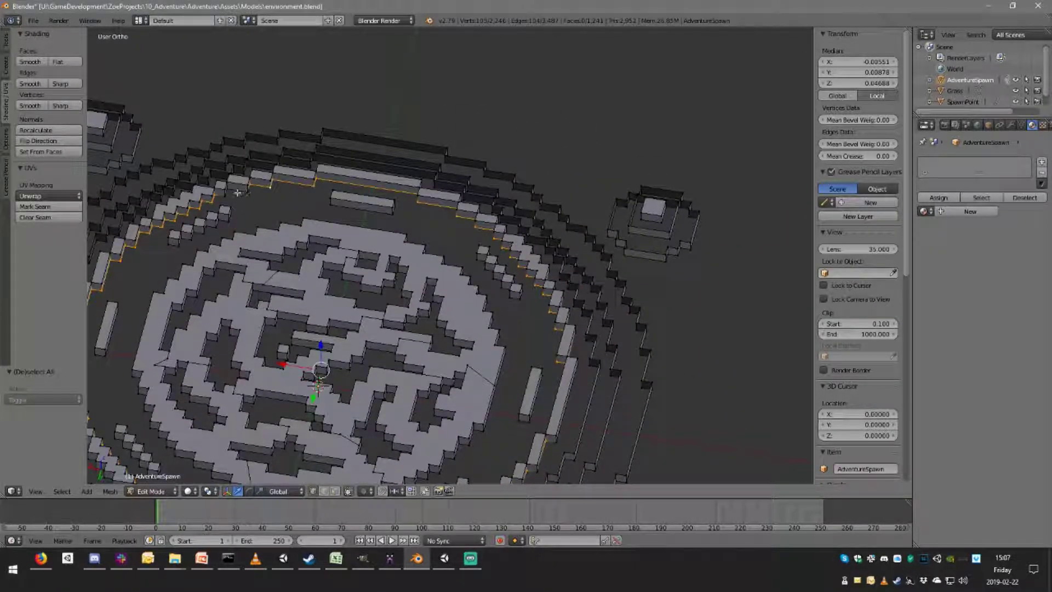
pyautogui.moveTo(293, 201); pyautogui.dragTo(246, 228, button='middle')
pyautogui.scroll(-5, 247, 228)
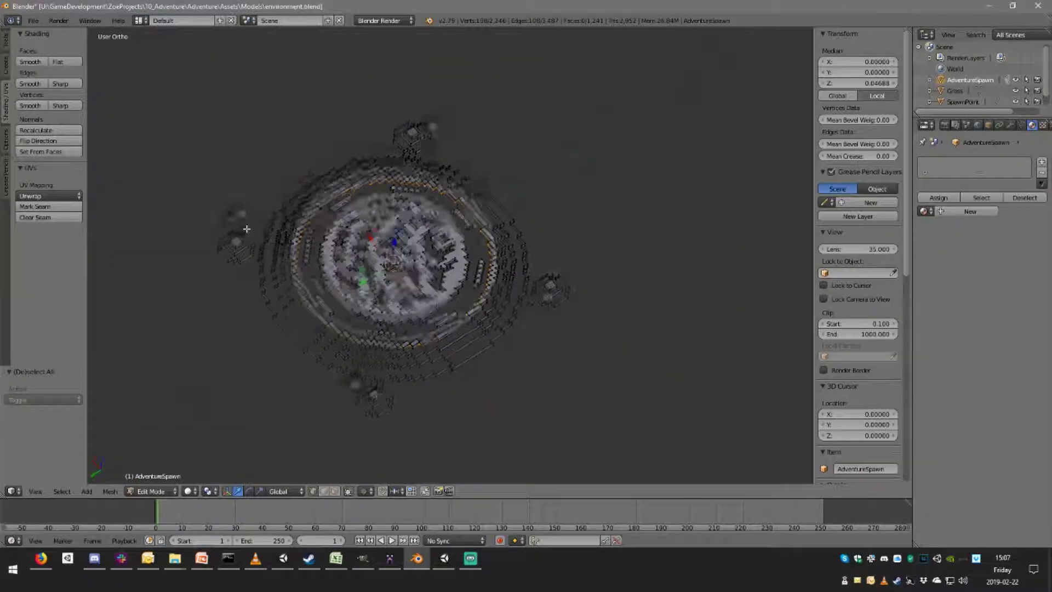
# Extrude the closed ring loop in place and merge the new vertices at the centre to fill the disc, and deselect everything.
pyautogui.press('KP_7')
pyautogui.press('z')
pyautogui.keyDown('shift'); pyautogui.moveTo(372, 204); pyautogui.dragTo(301, 233, button='middle'); pyautogui.keyUp('shift')
pyautogui.scroll(4, 365, 241)
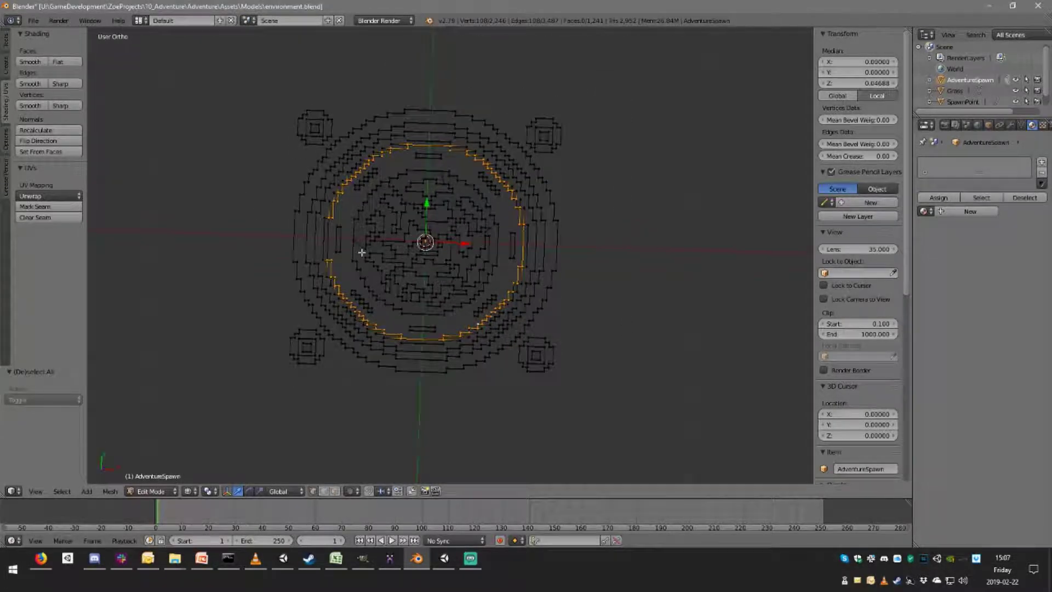
pyautogui.moveTo(364, 241)
pyautogui.mouseDown(button='middle')
pyautogui.moveTo(397, 180)
pyautogui.moveTo(432, 164)
pyautogui.moveTo(399, 235)
pyautogui.moveTo(345, 234)
pyautogui.mouseUp(button='middle')
pyautogui.press('z')
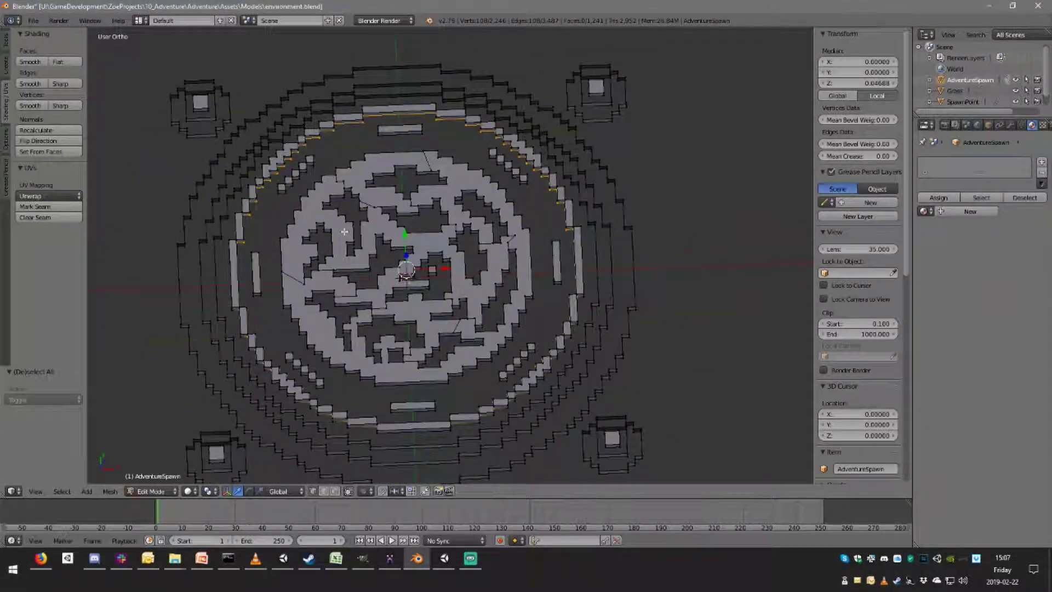
pyautogui.press('KP_7')
pyautogui.press('e')
pyautogui.rightClick(345, 234)
pyautogui.press('w')
pyautogui.click(345, 234)
pyautogui.click(345, 234)
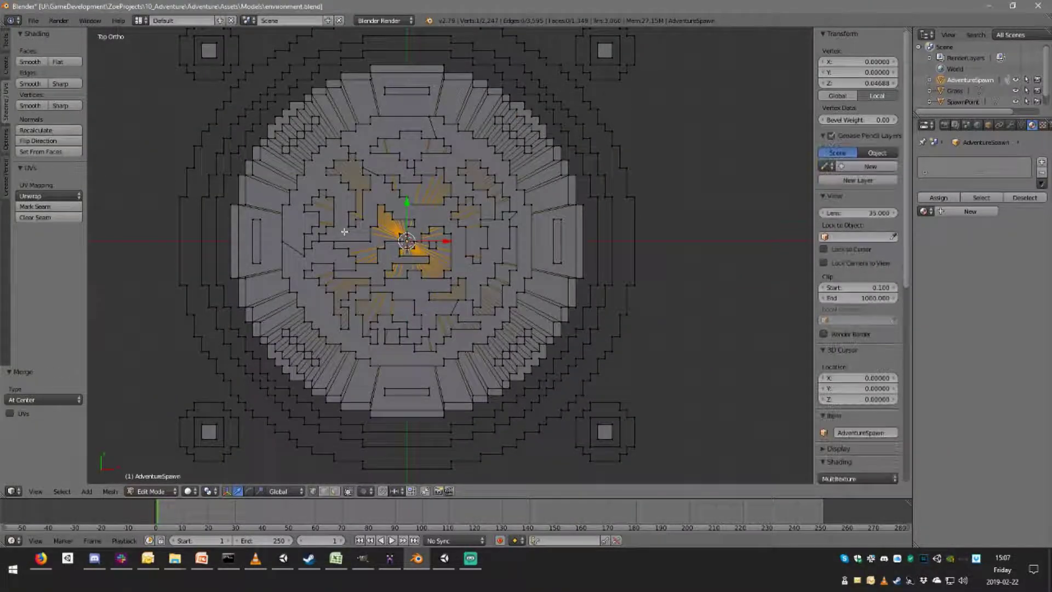
pyautogui.press('a')
# Select the upper edge loop of the next ring outside the filled disc.
pyautogui.moveTo(345, 234); pyautogui.dragTo(509, 235, button='middle')
pyautogui.scroll(5, 449, 364)
pyautogui.moveTo(448, 365)
pyautogui.mouseDown(button='middle')
pyautogui.moveTo(468, 375)
pyautogui.moveTo(482, 363)
pyautogui.mouseUp(button='middle')
pyautogui.keyDown('alt'); pyautogui.rightClick(468, 374); pyautogui.keyUp('alt')
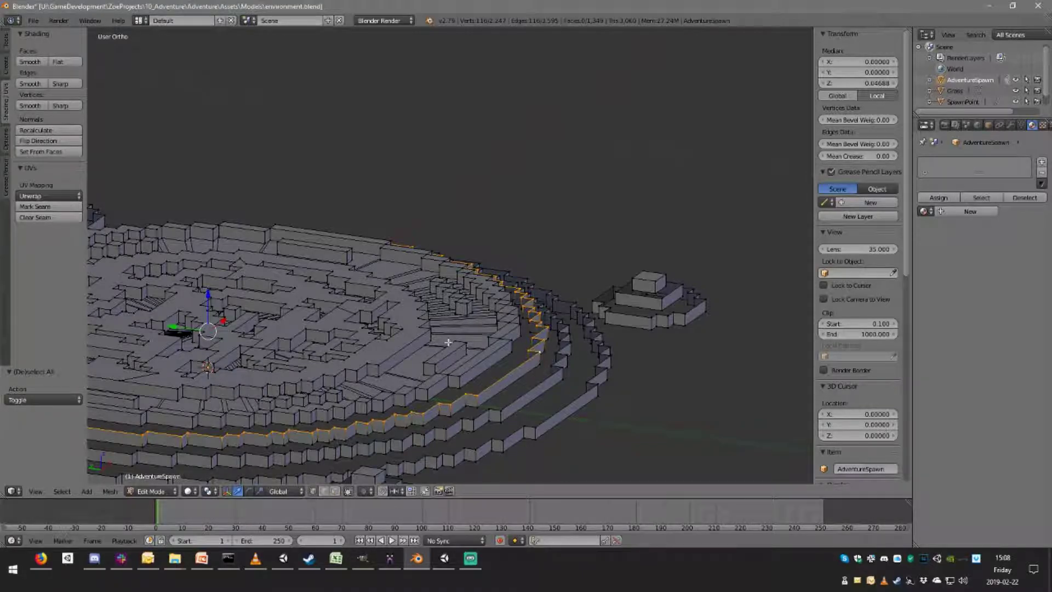
pyautogui.keyDown('alt'); pyautogui.rightClick(490, 375); pyautogui.keyUp('alt')
pyautogui.moveTo(491, 375); pyautogui.dragTo(481, 319, button='middle')
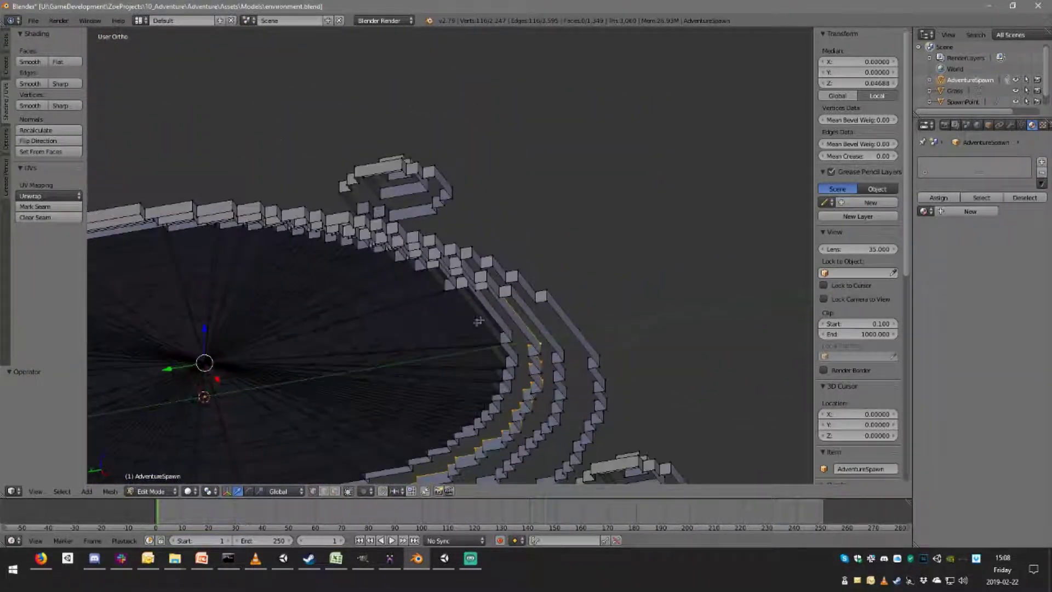
pyautogui.moveTo(401, 349)
pyautogui.mouseDown(button='middle')
pyautogui.moveTo(361, 393)
pyautogui.moveTo(365, 378)
pyautogui.moveTo(381, 418)
pyautogui.mouseUp(button='middle')
# Extrude the next ring's edge loop in place and scale it to 0.9 in top view.
pyautogui.press('KP_7')
pyautogui.press('z')
pyautogui.keyDown('shift'); pyautogui.moveTo(562, 175); pyautogui.dragTo(552, 241, button='middle'); pyautogui.keyUp('shift')
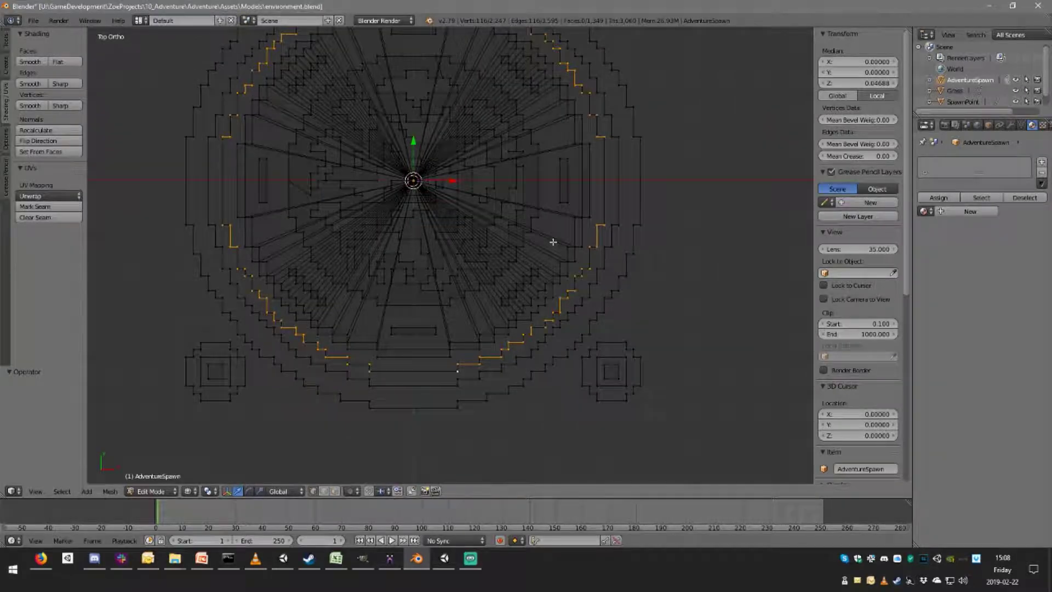
pyautogui.press('e')
pyautogui.rightClick(553, 241)
pyautogui.press('s')
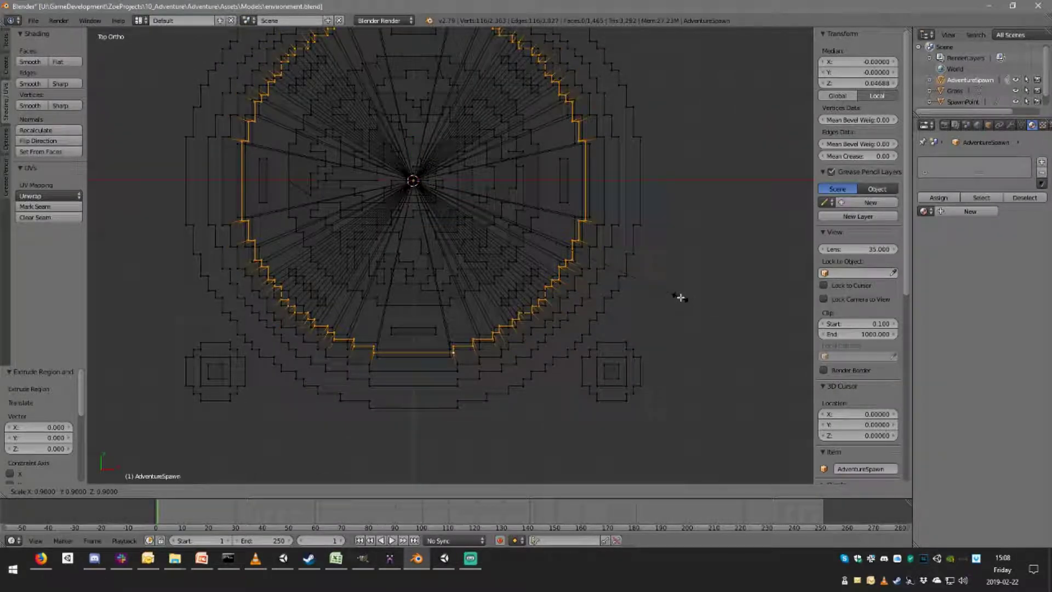
pyautogui.click(680, 298)
# Examine how the scaled edge loop lines up with the filled disc's border in solid and wireframe shading.
pyautogui.press('z')
pyautogui.moveTo(495, 315)
pyautogui.mouseDown(button='middle')
pyautogui.moveTo(492, 239)
pyautogui.moveTo(465, 256)
pyautogui.moveTo(474, 285)
pyautogui.moveTo(484, 270)
pyautogui.mouseUp(button='middle')
pyautogui.press('KP_7')
pyautogui.press('z')
pyautogui.keyDown('shift'); pyautogui.moveTo(529, 172); pyautogui.dragTo(529, 235, button='middle'); pyautogui.keyUp('shift')
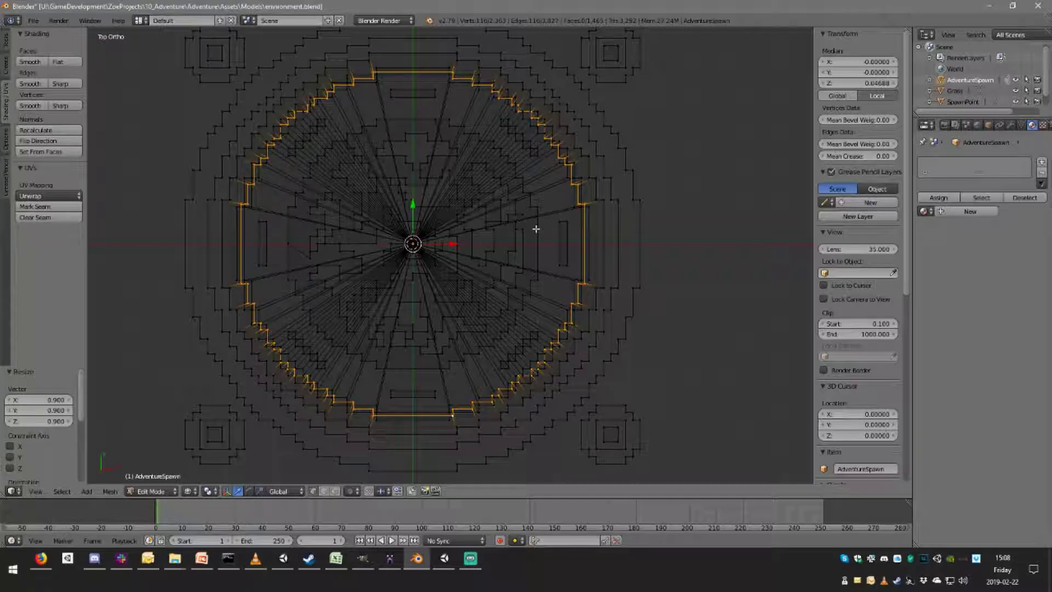
pyautogui.press('z')
pyautogui.keyDown('shift'); pyautogui.moveTo(638, 282); pyautogui.dragTo(486, 275, button='middle'); pyautogui.keyUp('shift')
pyautogui.scroll(4, 487, 276)
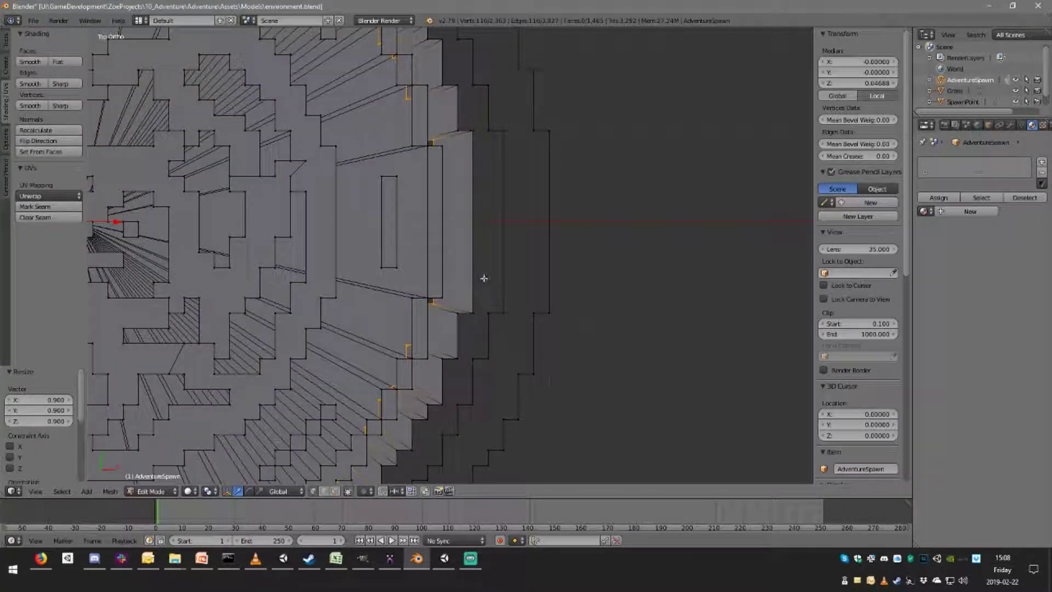
pyautogui.press('z')
pyautogui.press('z')
pyautogui.press('z')
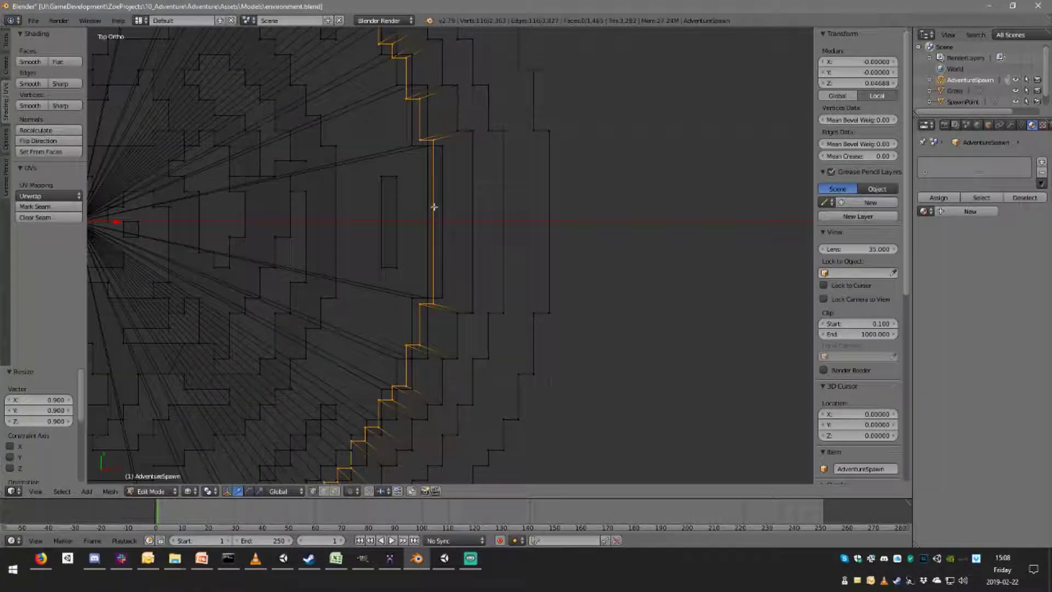
# Select the scaled copy of the edge loop and delete it.
pyautogui.rightClick(433, 141)
pyautogui.keyDown('alt'); pyautogui.rightClick(434, 146); pyautogui.keyUp('alt')
pyautogui.scroll(-2, 422, 137)
pyautogui.press('z')
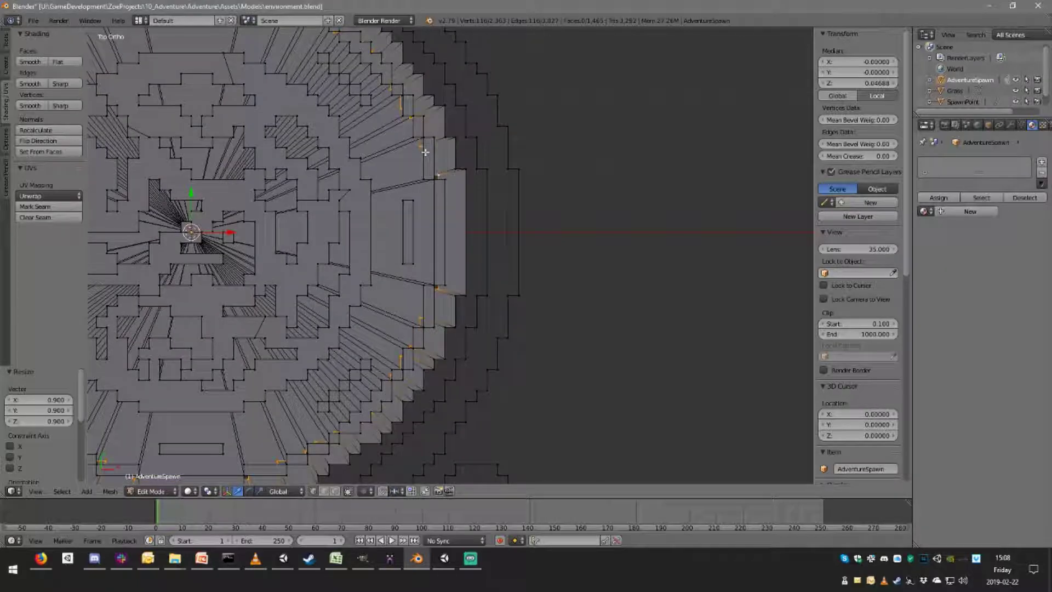
pyautogui.scroll(-4, 426, 158)
pyautogui.scroll(4, 427, 159)
pyautogui.press('z')
pyautogui.scroll(-4, 427, 159)
pyautogui.moveTo(426, 159)
pyautogui.mouseDown(button='middle')
pyautogui.moveTo(410, 140)
pyautogui.moveTo(464, 188)
pyautogui.moveTo(488, 291)
pyautogui.moveTo(480, 331)
pyautogui.moveTo(537, 351)
pyautogui.moveTo(443, 350)
pyautogui.mouseUp(button='middle')
pyautogui.press('x')
pyautogui.click(410, 140)
# Select the bottom edges along the outer side of the filled top tier, covering the first arc in solid shading.
pyautogui.press('z')
pyautogui.scroll(4, 488, 291)
pyautogui.keyDown('alt'); pyautogui.rightClick(496, 318); pyautogui.keyUp('alt')
pyautogui.keyDown('shift'); pyautogui.moveTo(443, 351); pyautogui.dragTo(498, 331, button='middle'); pyautogui.keyUp('shift')
pyautogui.keyDown('alt'); pyautogui.keyDown('shift'); pyautogui.rightClick(451, 302); pyautogui.keyUp('shift'); pyautogui.keyUp('alt')
pyautogui.keyDown('shift'); pyautogui.rightClick(462, 300); pyautogui.keyUp('shift')
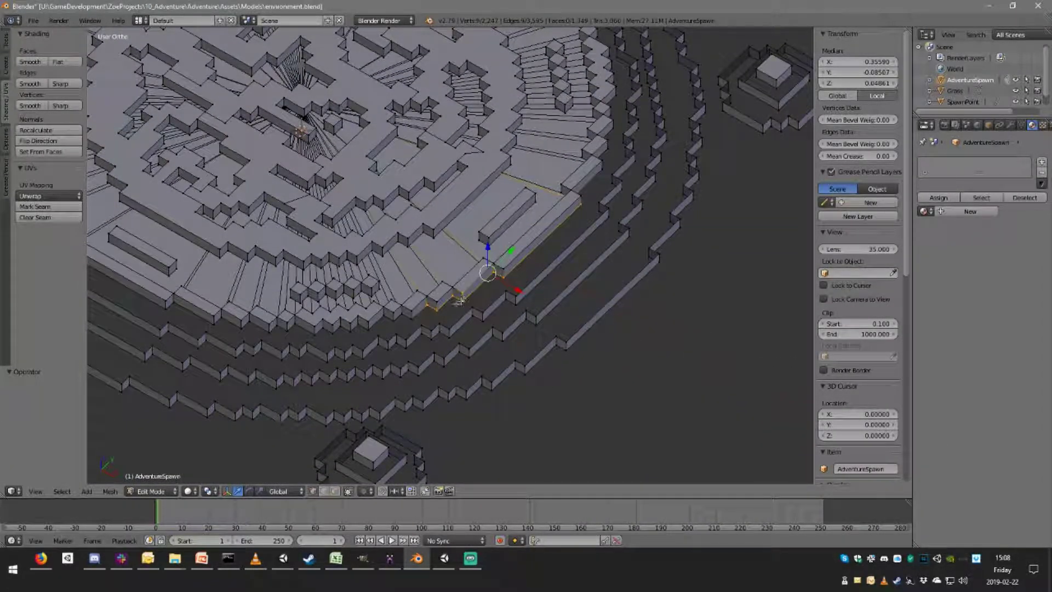
pyautogui.keyDown('alt'); pyautogui.keyDown('shift'); pyautogui.rightClick(403, 318); pyautogui.keyUp('shift'); pyautogui.keyUp('alt')
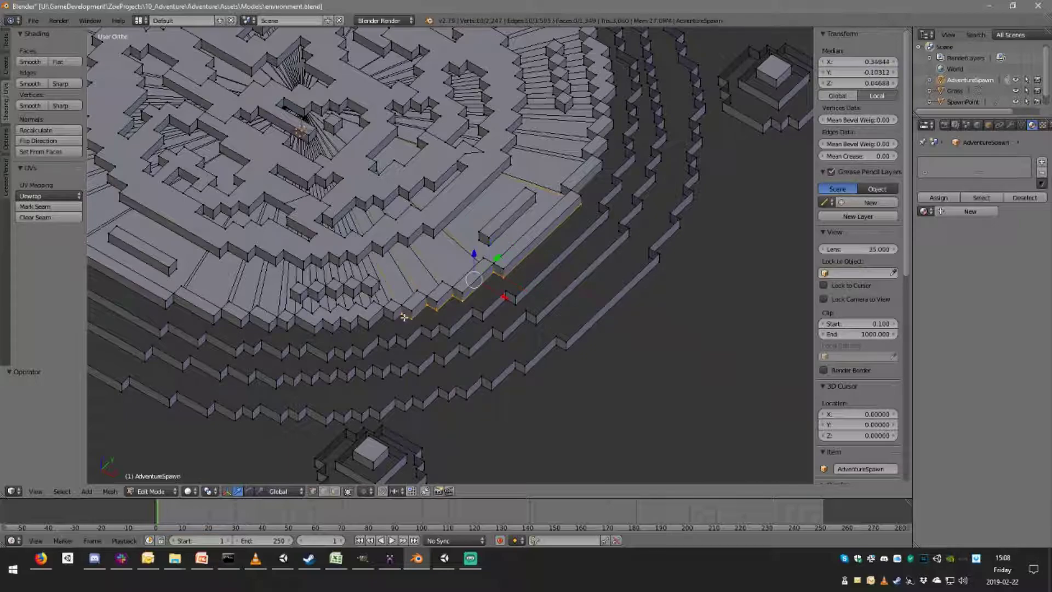
pyautogui.keyDown('alt'); pyautogui.keyDown('shift'); pyautogui.rightClick(378, 321); pyautogui.keyUp('shift'); pyautogui.keyUp('alt')
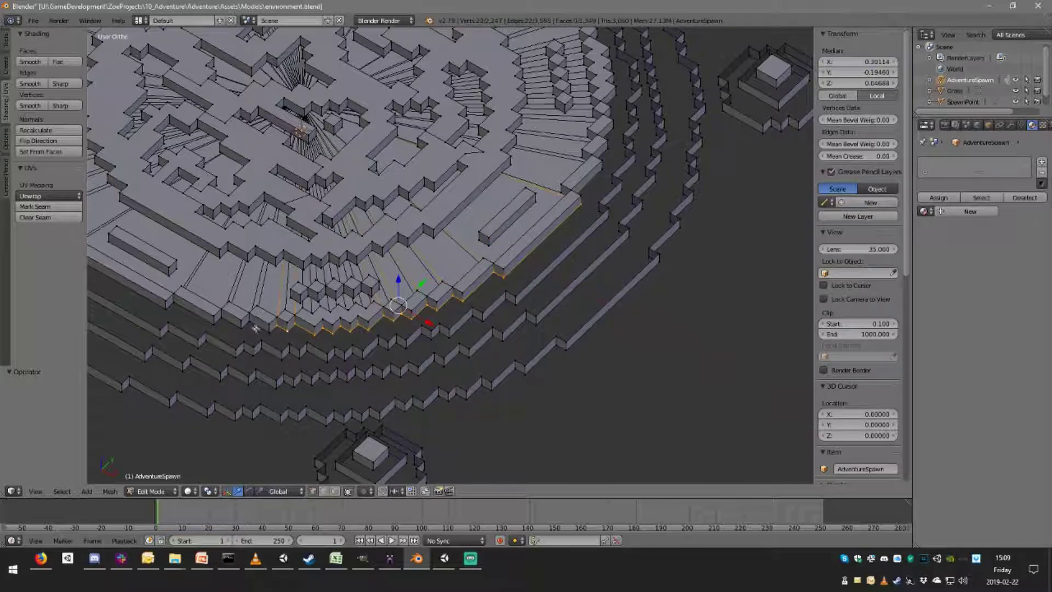
# Extend the selection of bottom edges along the outer side of the filled top tier over the next arcs.
pyautogui.keyDown('alt'); pyautogui.keyDown('shift'); pyautogui.rightClick(196, 318); pyautogui.keyUp('shift'); pyautogui.keyUp('alt')
pyautogui.keyDown('alt'); pyautogui.keyDown('shift'); pyautogui.rightClick(134, 301); pyautogui.keyUp('shift'); pyautogui.keyUp('alt')
pyautogui.moveTo(135, 301); pyautogui.dragTo(521, 215, button='middle')
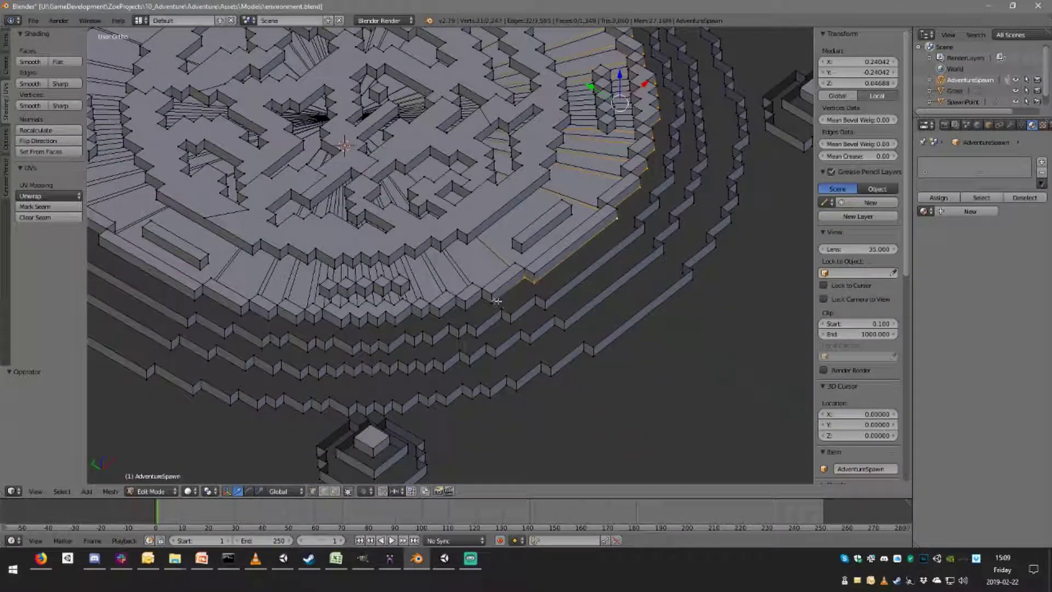
pyautogui.keyDown('alt'); pyautogui.keyDown('shift'); pyautogui.rightClick(481, 301); pyautogui.keyUp('shift'); pyautogui.keyUp('alt')
pyautogui.keyDown('alt'); pyautogui.keyDown('shift'); pyautogui.rightClick(428, 318); pyautogui.keyUp('shift'); pyautogui.keyUp('alt')
pyautogui.keyDown('alt'); pyautogui.keyDown('shift'); pyautogui.rightClick(391, 322); pyautogui.keyUp('shift'); pyautogui.keyUp('alt')
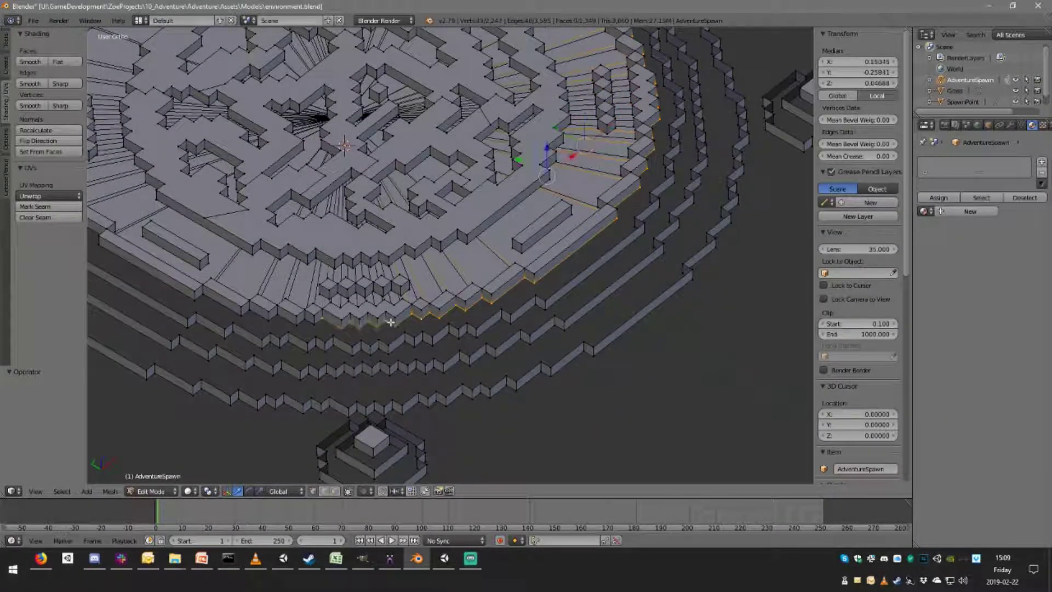
pyautogui.keyDown('alt'); pyautogui.keyDown('shift'); pyautogui.rightClick(284, 317); pyautogui.keyUp('shift'); pyautogui.keyUp('alt')
pyautogui.moveTo(285, 318); pyautogui.dragTo(584, 413, button='middle')
pyautogui.keyDown('alt'); pyautogui.keyDown('shift'); pyautogui.rightClick(276, 313); pyautogui.keyUp('shift'); pyautogui.keyUp('alt')
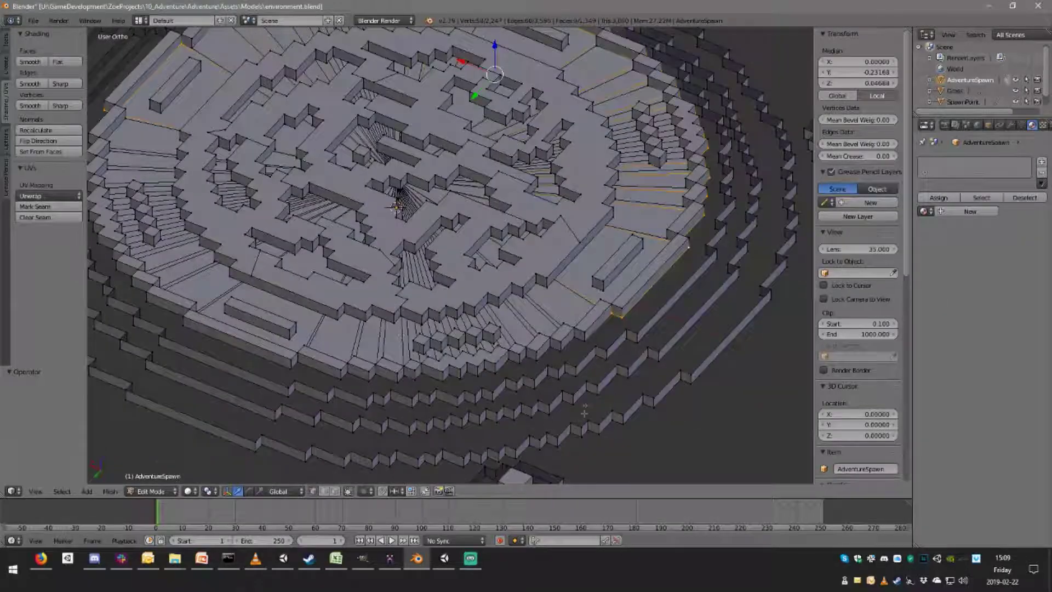
# Add the stepped bottom edges of the following arc of the top tier's outer wall to the selection.
pyautogui.keyDown('alt'); pyautogui.keyDown('shift'); pyautogui.rightClick(570, 344); pyautogui.keyUp('shift'); pyautogui.keyUp('alt')
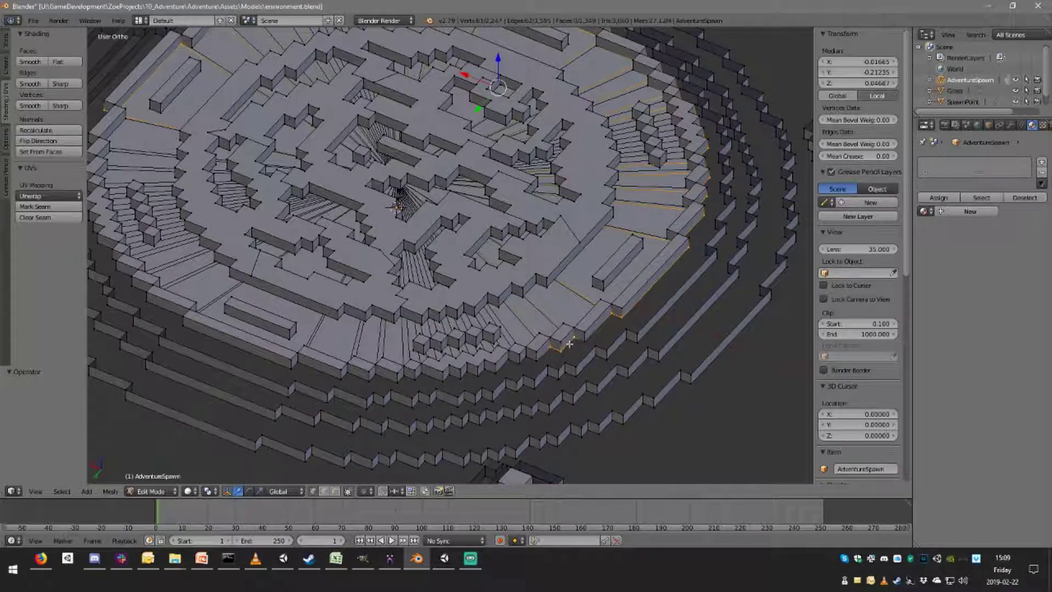
pyautogui.keyDown('shift'); pyautogui.rightClick(536, 359); pyautogui.keyUp('shift')
pyautogui.keyDown('shift'); pyautogui.rightClick(527, 358); pyautogui.keyUp('shift')
pyautogui.keyDown('shift'); pyautogui.rightClick(518, 364); pyautogui.keyUp('shift')
pyautogui.keyDown('shift'); pyautogui.rightClick(508, 361); pyautogui.keyUp('shift')
pyautogui.keyDown('alt'); pyautogui.keyDown('shift'); pyautogui.rightClick(486, 374); pyautogui.keyUp('shift'); pyautogui.keyUp('alt')
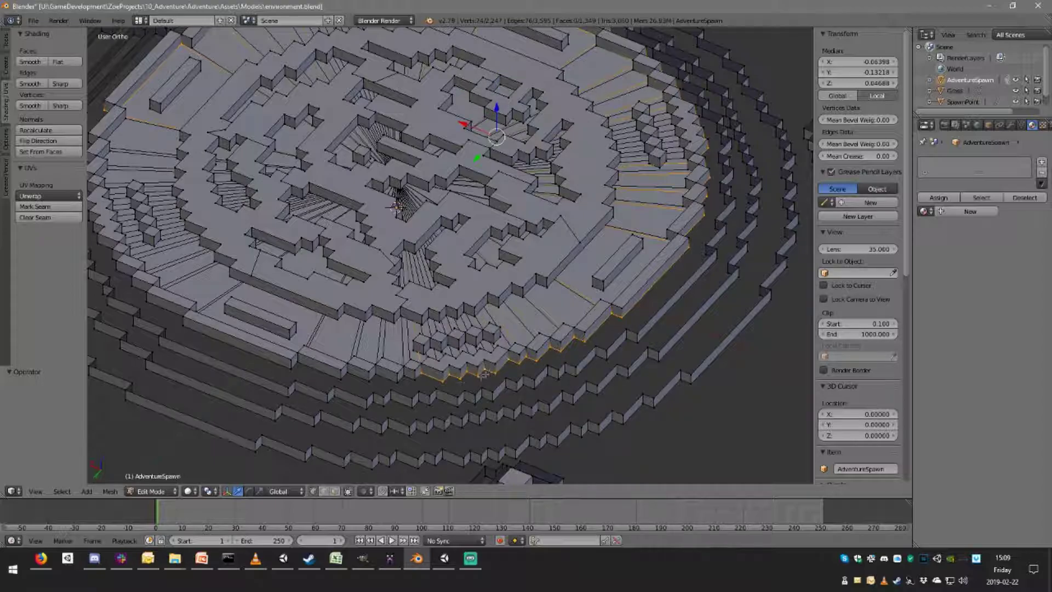
pyautogui.keyDown('alt'); pyautogui.keyDown('shift'); pyautogui.rightClick(406, 377); pyautogui.keyUp('shift'); pyautogui.keyUp('alt')
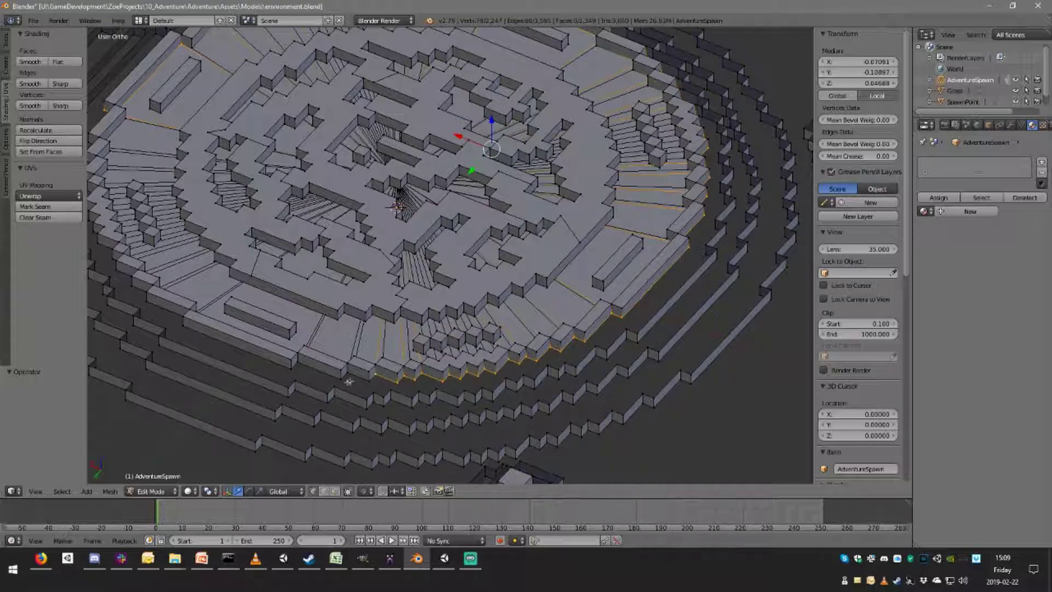
pyautogui.keyDown('alt'); pyautogui.keyDown('shift'); pyautogui.rightClick(324, 373); pyautogui.keyUp('shift'); pyautogui.keyUp('alt')
pyautogui.keyDown('alt'); pyautogui.keyDown('shift'); pyautogui.rightClick(259, 358); pyautogui.keyUp('shift'); pyautogui.keyUp('alt')
# Complete the bottom-edge selection around the last remaining arcs of the top tier.
pyautogui.moveTo(218, 323); pyautogui.dragTo(274, 329, button='middle')
pyautogui.keyDown('alt'); pyautogui.keyDown('shift'); pyautogui.rightClick(478, 359); pyautogui.keyUp('shift'); pyautogui.keyUp('alt')
pyautogui.keyDown('alt'); pyautogui.keyDown('shift'); pyautogui.rightClick(450, 358); pyautogui.keyUp('shift'); pyautogui.keyUp('alt')
pyautogui.keyDown('alt'); pyautogui.keyDown('shift'); pyautogui.rightClick(432, 357); pyautogui.keyUp('shift'); pyautogui.keyUp('alt')
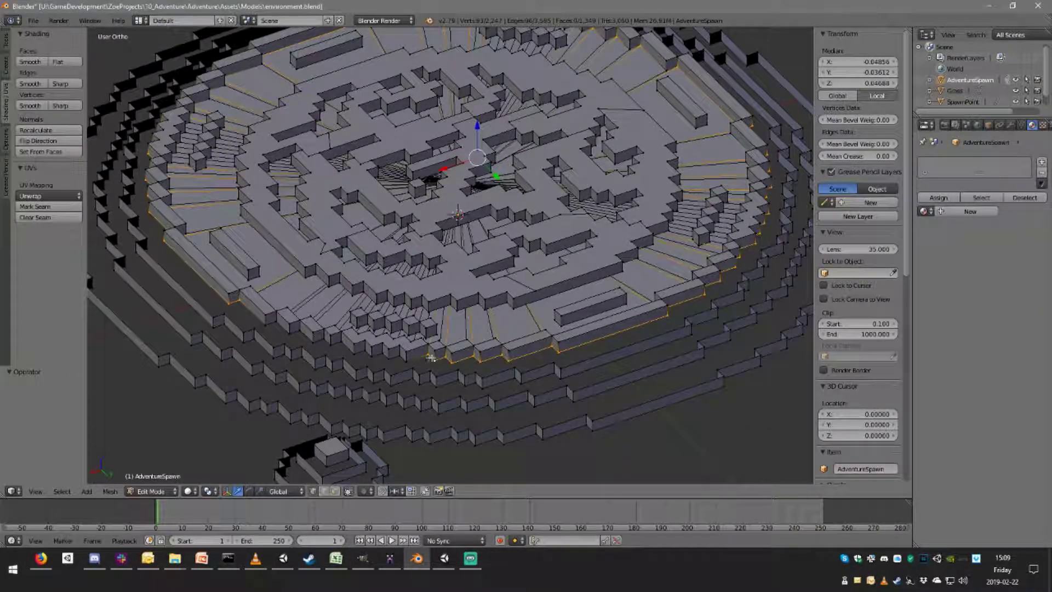
pyautogui.keyDown('alt'); pyautogui.keyDown('shift'); pyautogui.rightClick(402, 358); pyautogui.keyUp('shift'); pyautogui.keyUp('alt')
pyautogui.moveTo(403, 357); pyautogui.dragTo(570, 359, button='middle')
pyautogui.keyDown('alt'); pyautogui.keyDown('shift'); pyautogui.rightClick(570, 359); pyautogui.keyUp('shift'); pyautogui.keyUp('alt')
pyautogui.keyDown('alt'); pyautogui.keyDown('shift'); pyautogui.rightClick(543, 351); pyautogui.keyUp('shift'); pyautogui.keyUp('alt')
pyautogui.keyDown('alt'); pyautogui.keyDown('shift'); pyautogui.rightClick(529, 352); pyautogui.keyUp('shift'); pyautogui.keyUp('alt')
pyautogui.keyDown('alt'); pyautogui.keyDown('shift'); pyautogui.rightClick(503, 354); pyautogui.keyUp('shift'); pyautogui.keyUp('alt')
# Examine the selected border loop from several angles in wireframe, using edge select mode, and return to solid shading.
pyautogui.moveTo(490, 358); pyautogui.dragTo(482, 252, button='middle')
pyautogui.scroll(-3, 491, 349)
pyautogui.press('z')
pyautogui.scroll(2, 451, 217)
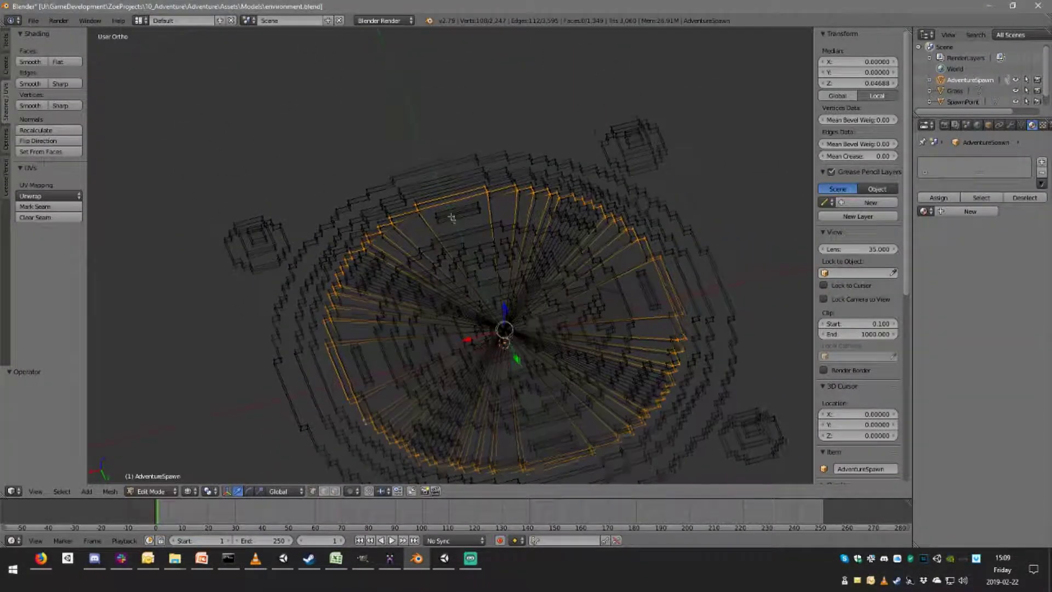
pyautogui.scroll(1, 451, 217)
pyautogui.moveTo(451, 217); pyautogui.dragTo(460, 231, button='middle')
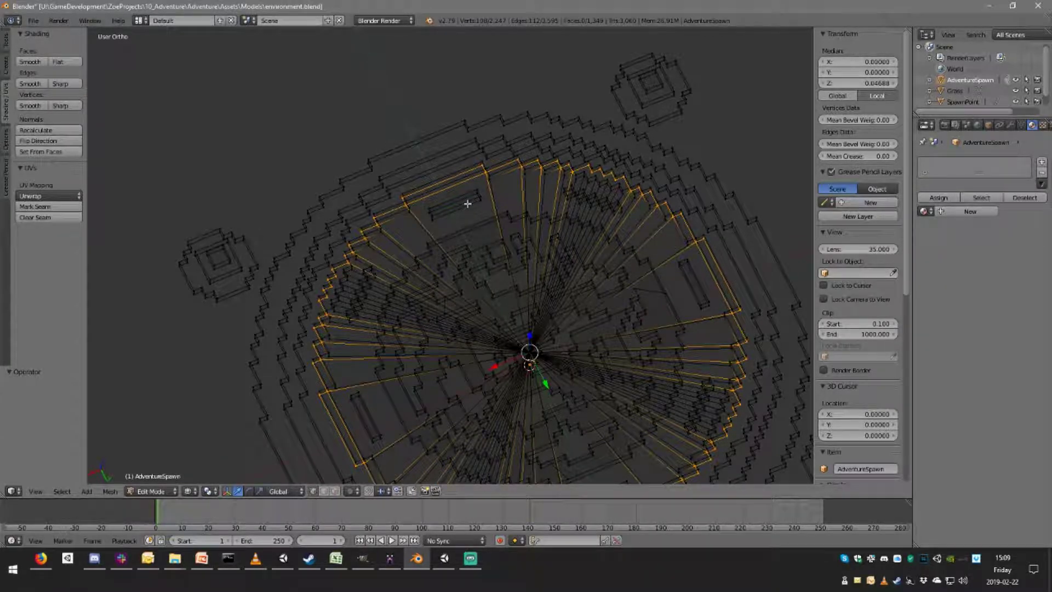
pyautogui.click(324, 491)
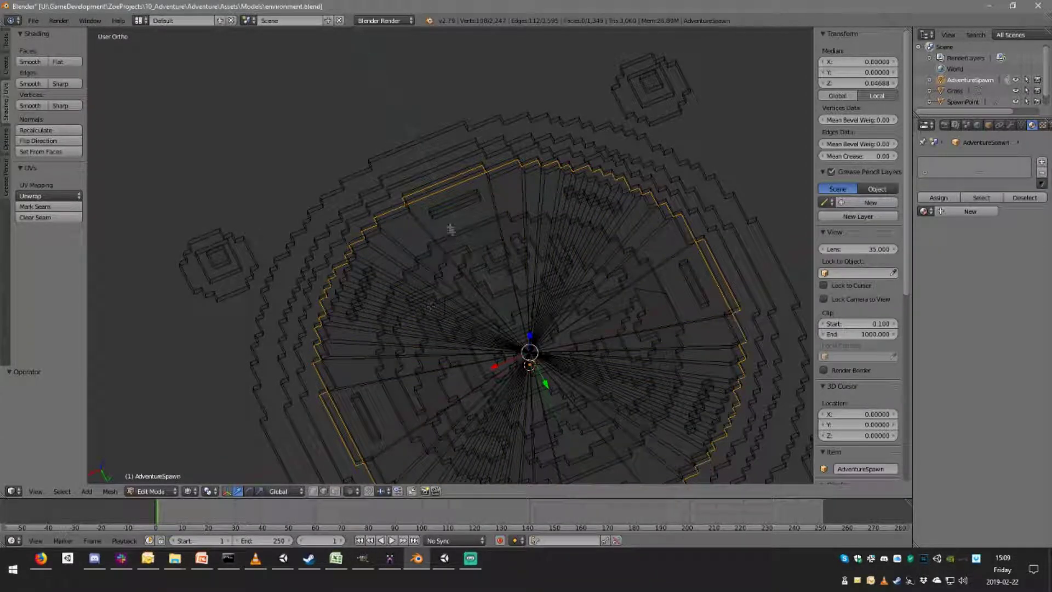
pyautogui.moveTo(433, 195); pyautogui.dragTo(305, 117, button='middle')
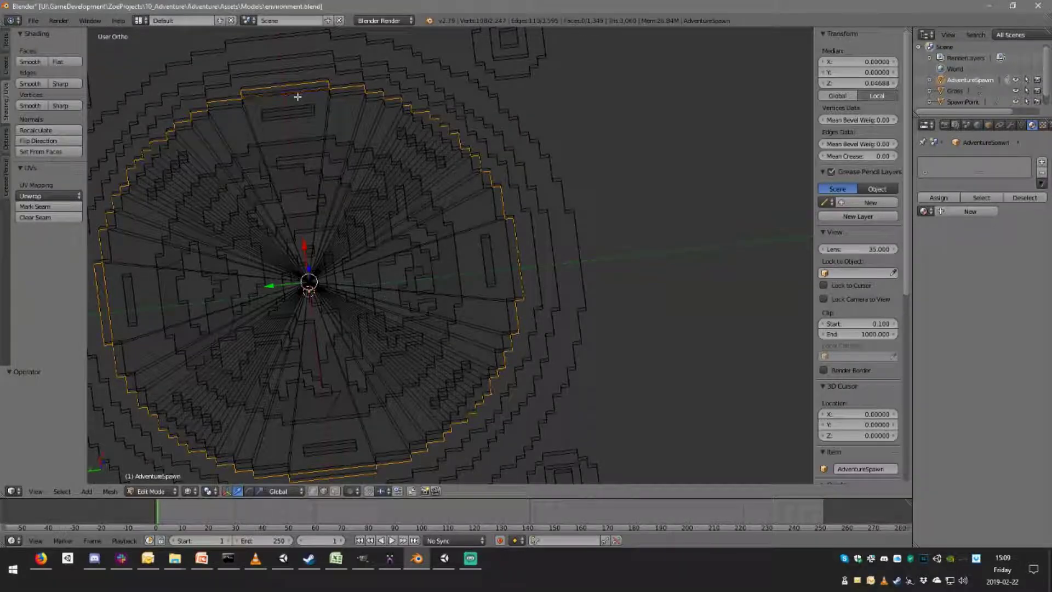
pyautogui.moveTo(177, 339); pyautogui.dragTo(109, 219, button='middle')
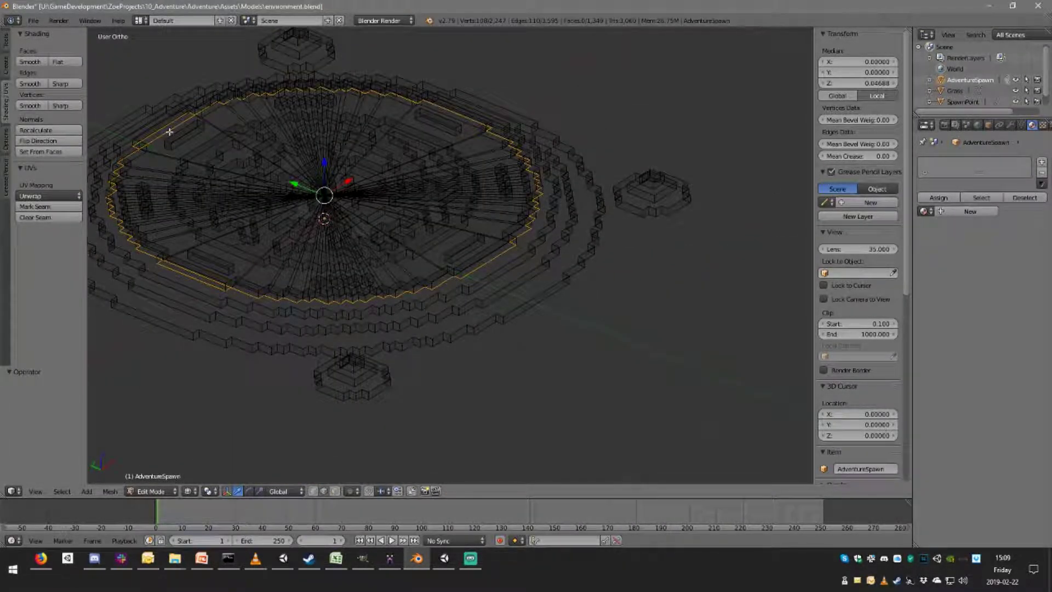
pyautogui.moveTo(240, 127)
pyautogui.mouseDown(button='middle')
pyautogui.moveTo(557, 158)
pyautogui.moveTo(560, 299)
pyautogui.mouseUp(button='middle')
pyautogui.scroll(-4, 544, 164)
pyautogui.press('z')
pyautogui.moveTo(551, 376); pyautogui.dragTo(361, 482, button='middle')
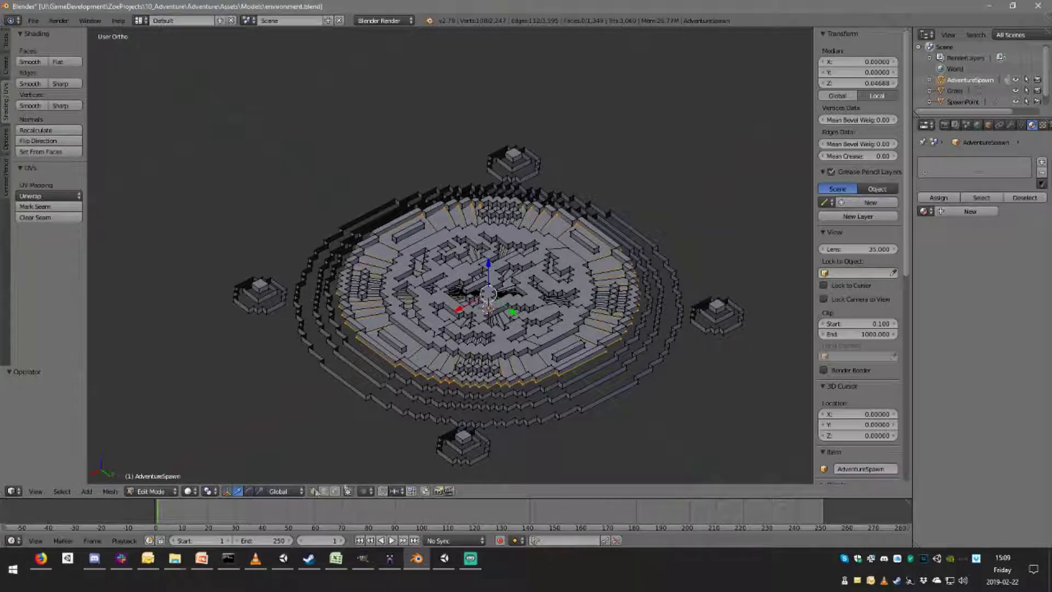
# Add the next ring's edge loop to the selection, try Bridge Edge Loops between the two loops, and undo it.
pyautogui.keyDown('alt'); pyautogui.keyDown('shift'); pyautogui.rightClick(588, 374); pyautogui.keyUp('shift'); pyautogui.keyUp('alt')
pyautogui.scroll(3, 593, 376)
pyautogui.moveTo(587, 375); pyautogui.dragTo(625, 366, button='middle')
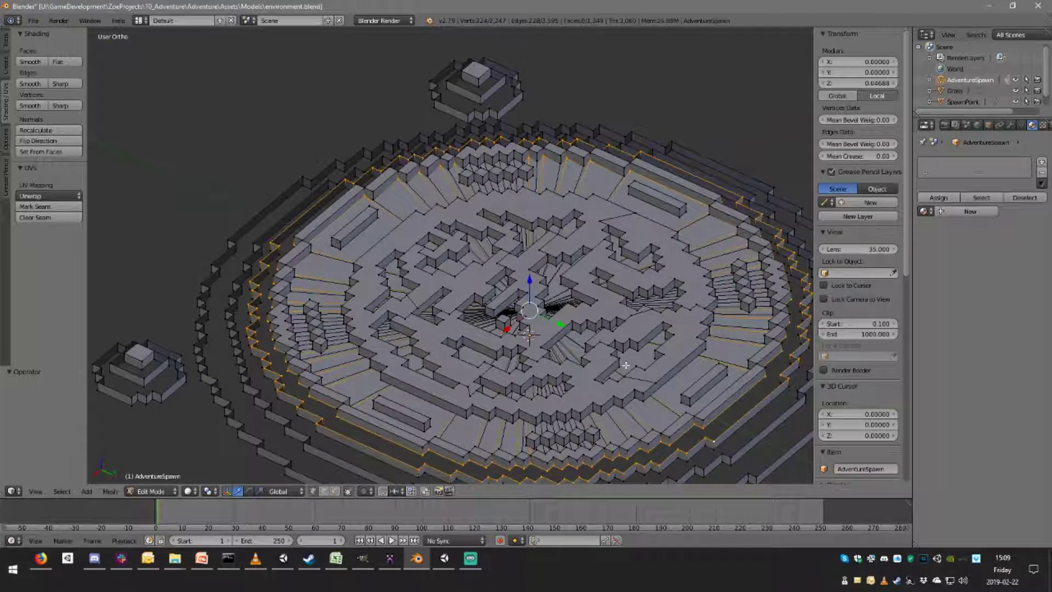
pyautogui.hotkey('ctrl', 'e')
pyautogui.click(624, 365)
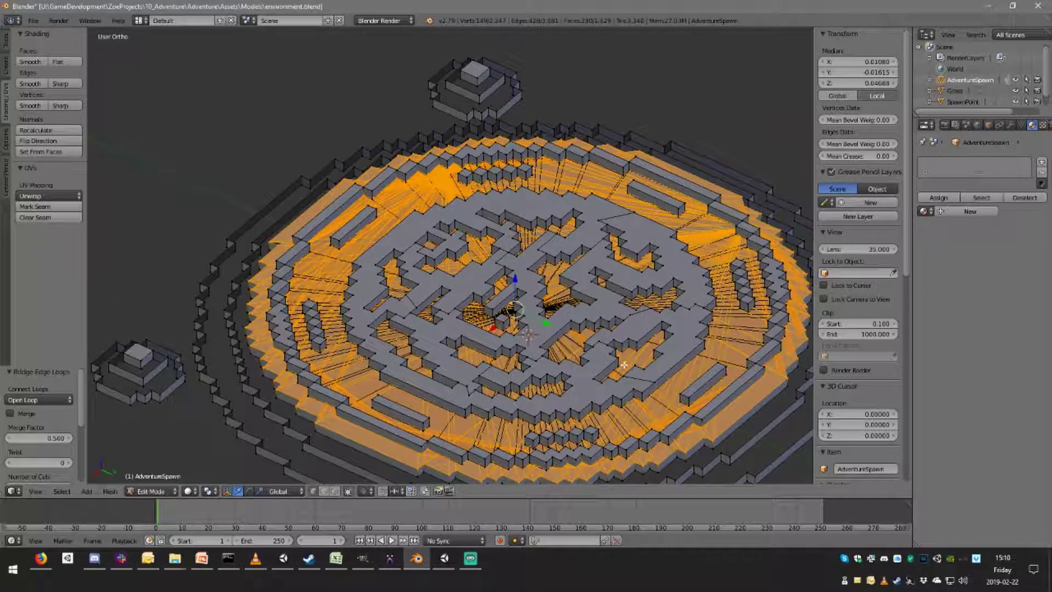
pyautogui.hotkey('ctrl', 'z')
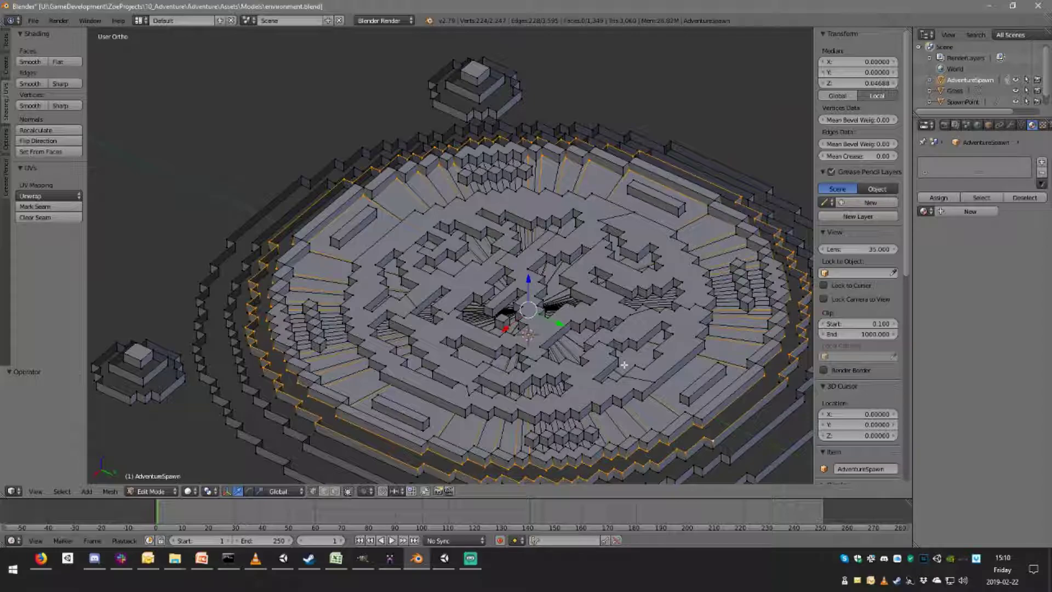
# Duplicate the two selected edge loops in place and undo the duplication.
pyautogui.keyDown('shift'); pyautogui.moveTo(623, 364); pyautogui.dragTo(531, 350, button='middle'); pyautogui.keyUp('shift')
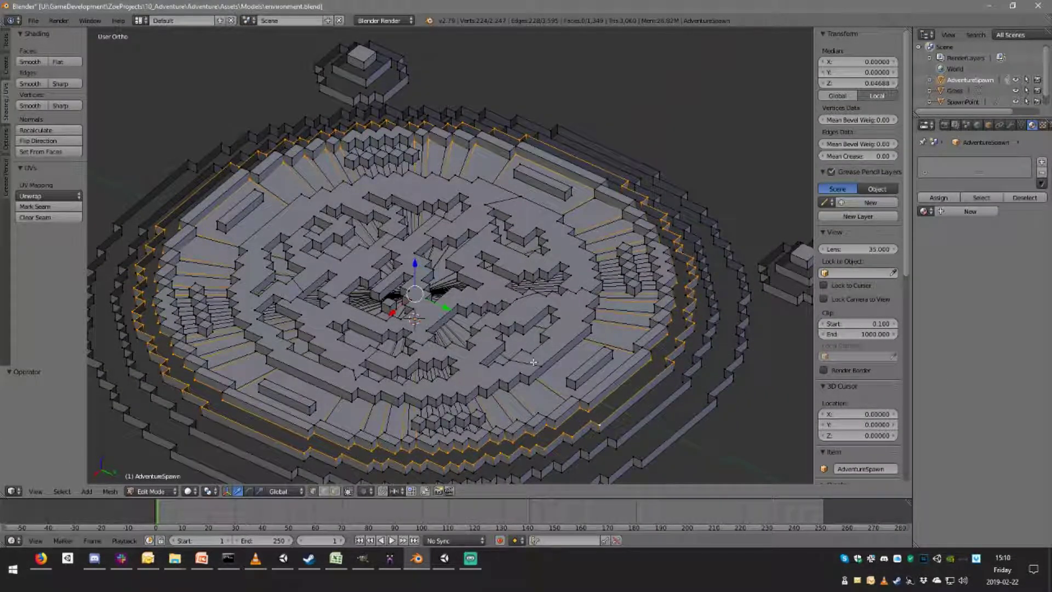
pyautogui.hotkey('shift', 'd')
pyautogui.press('Escape')
pyautogui.scroll(-4, 447, 235)
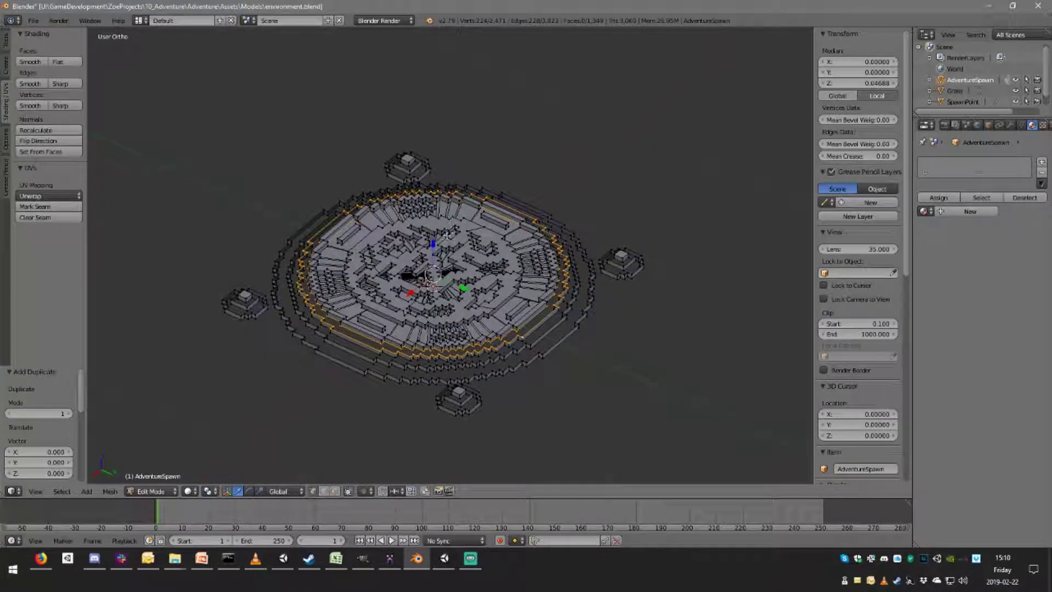
pyautogui.hotkey('ctrl', 'z')
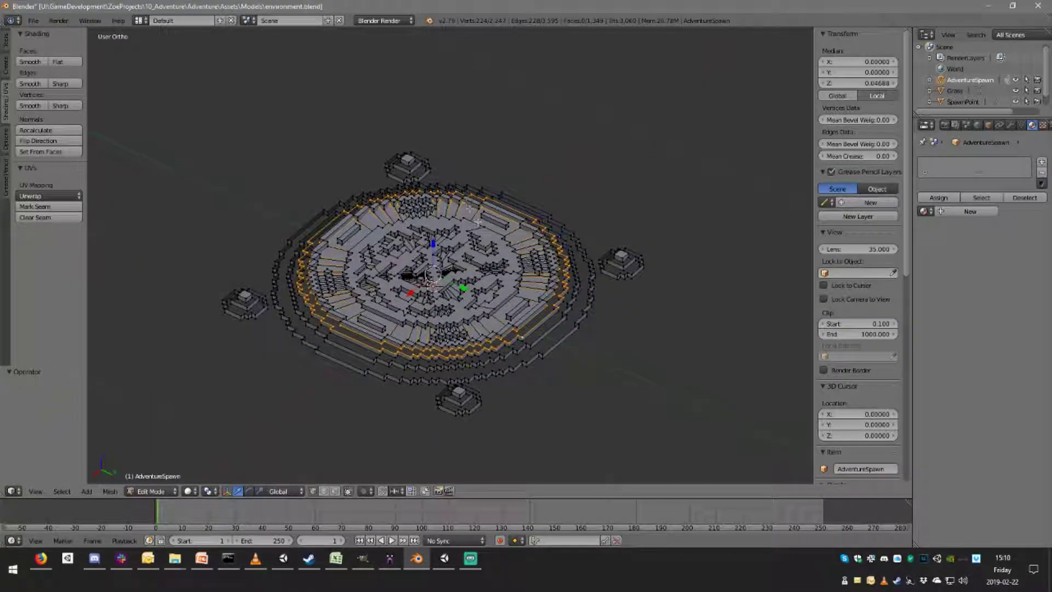
# Deselect everything and, in face select mode, select the filled disc with all its linked geometry.
pyautogui.press('a')
pyautogui.moveTo(555, 269); pyautogui.dragTo(609, 315, button='middle')
pyautogui.scroll(6, 606, 317)
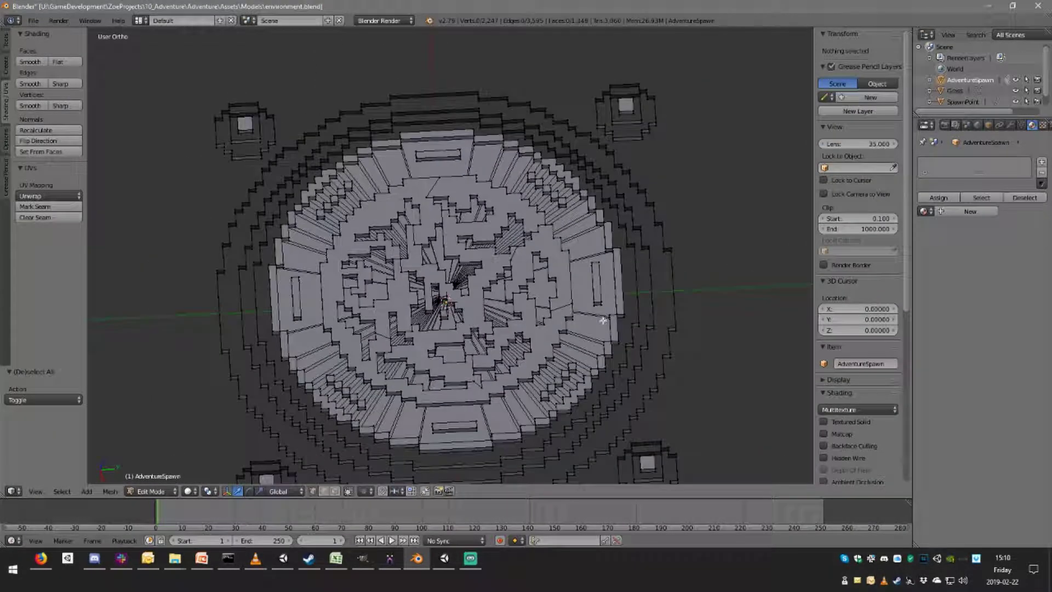
pyautogui.scroll(-4, 603, 320)
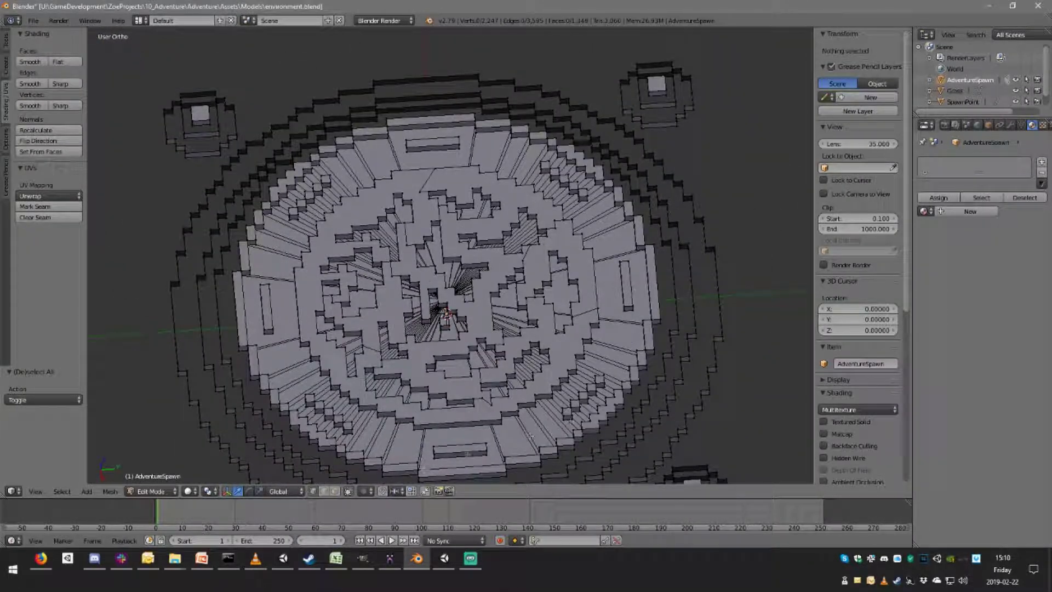
pyautogui.click(335, 491)
pyautogui.rightClick(597, 252)
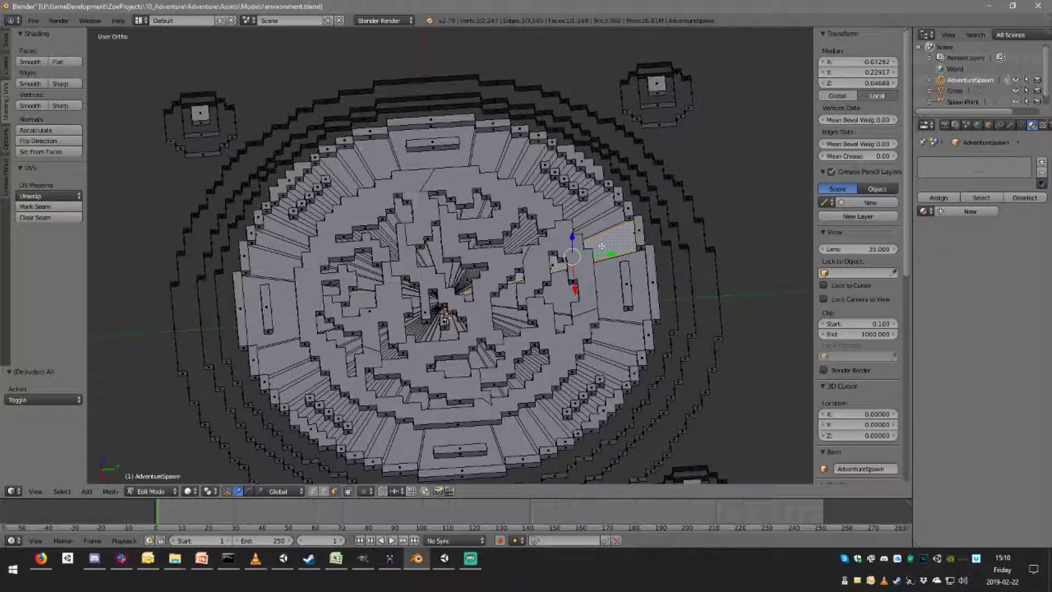
pyautogui.press('l')
# Check the linked selection in wireframe and box-deselect the tier's walls from the front view, keeping only the flat floor faces selected.
pyautogui.press('z')
pyautogui.press('z')
pyautogui.press('z')
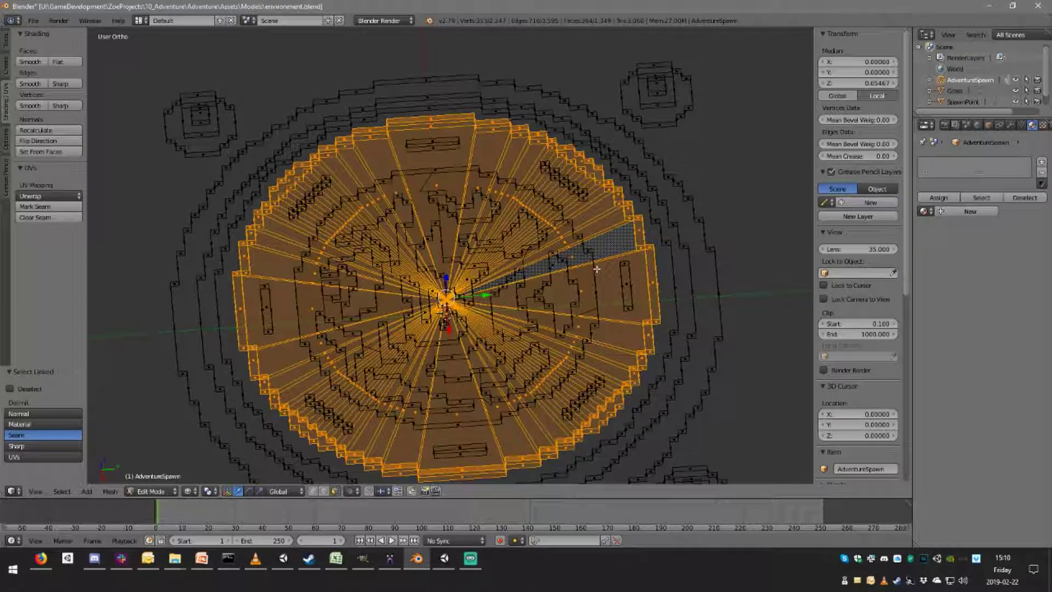
pyautogui.press('z')
pyautogui.moveTo(597, 269); pyautogui.dragTo(596, 302, button='middle')
pyautogui.press('KP_7')
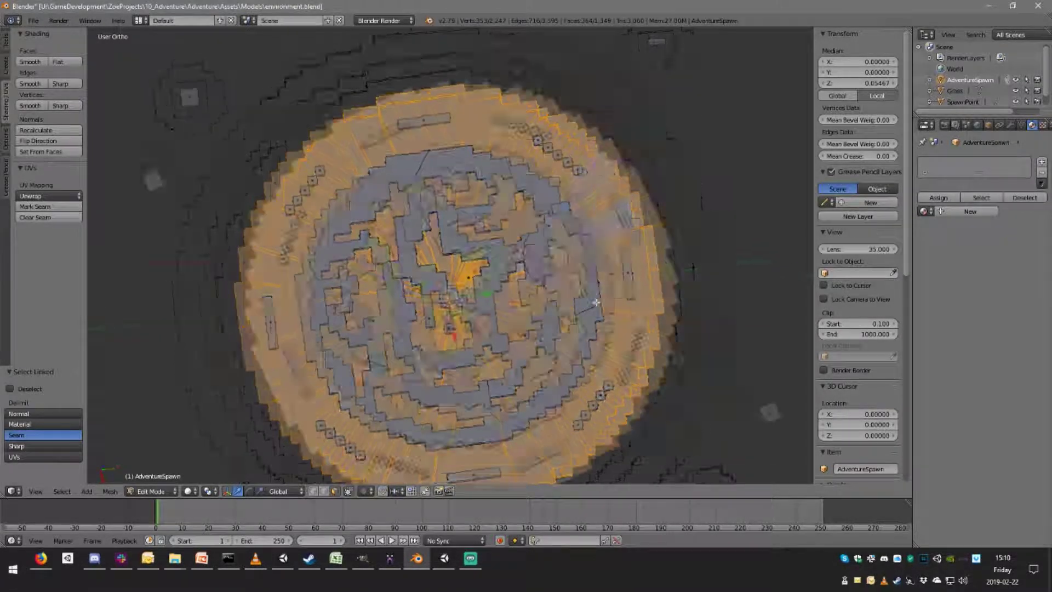
pyautogui.press('z')
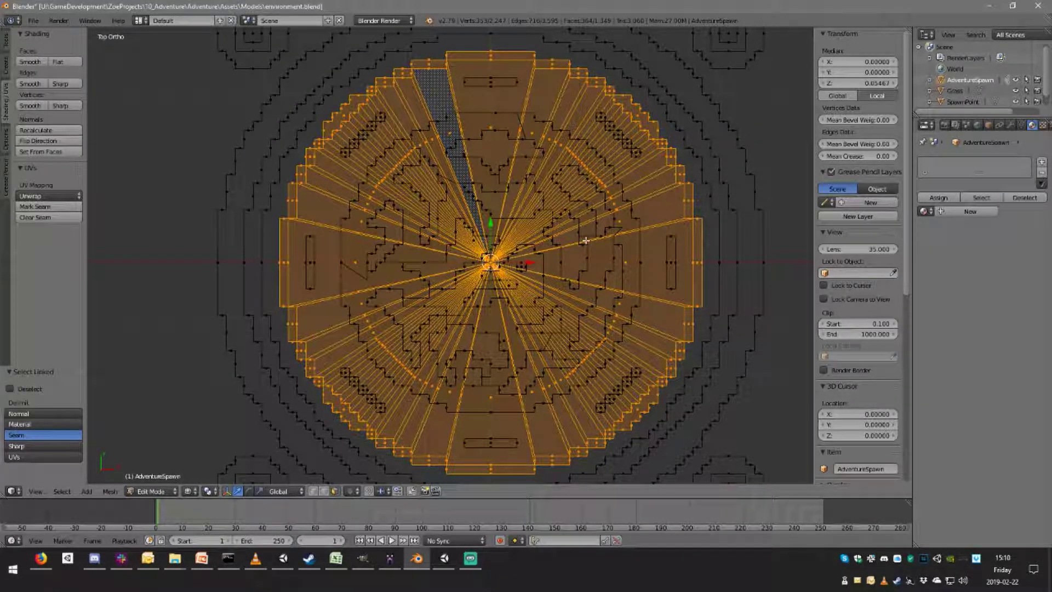
pyautogui.press('KP_1')
pyautogui.press('b')
pyautogui.moveTo(254, 245)
pyautogui.mouseDown(button='middle')
pyautogui.moveTo(482, 272)
pyautogui.moveTo(728, 266)
pyautogui.moveTo(515, 304)
pyautogui.moveTo(477, 252)
pyautogui.mouseUp(button='middle')
# Separate the selected floor faces from AdventureSpawn into a new object.
pyautogui.press('z')
pyautogui.press('KP_1')
pyautogui.press('p')
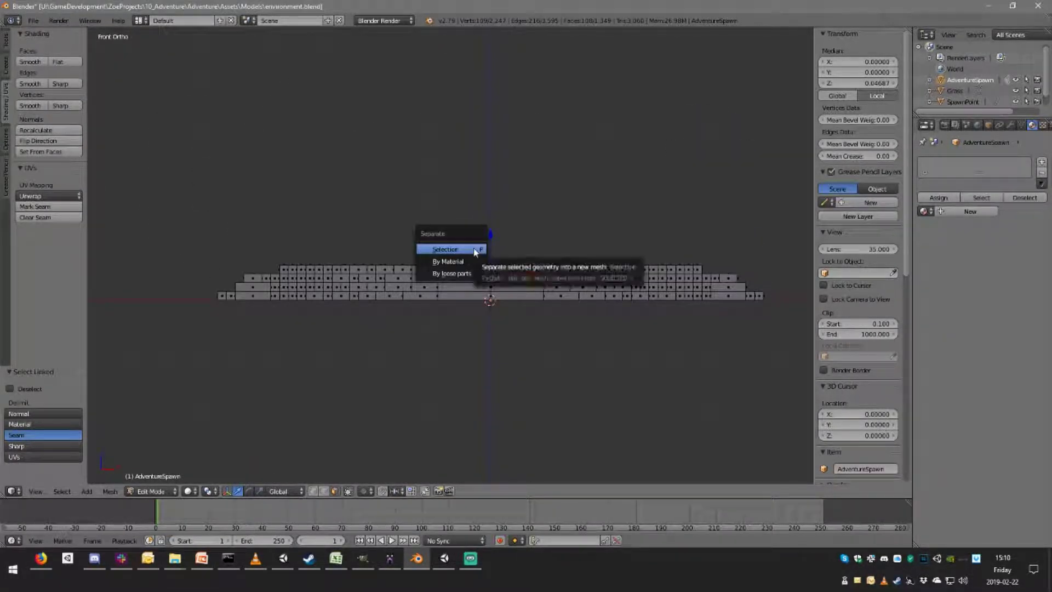
pyautogui.click(474, 249)
pyautogui.moveTo(411, 134); pyautogui.dragTo(459, 225, button='middle')
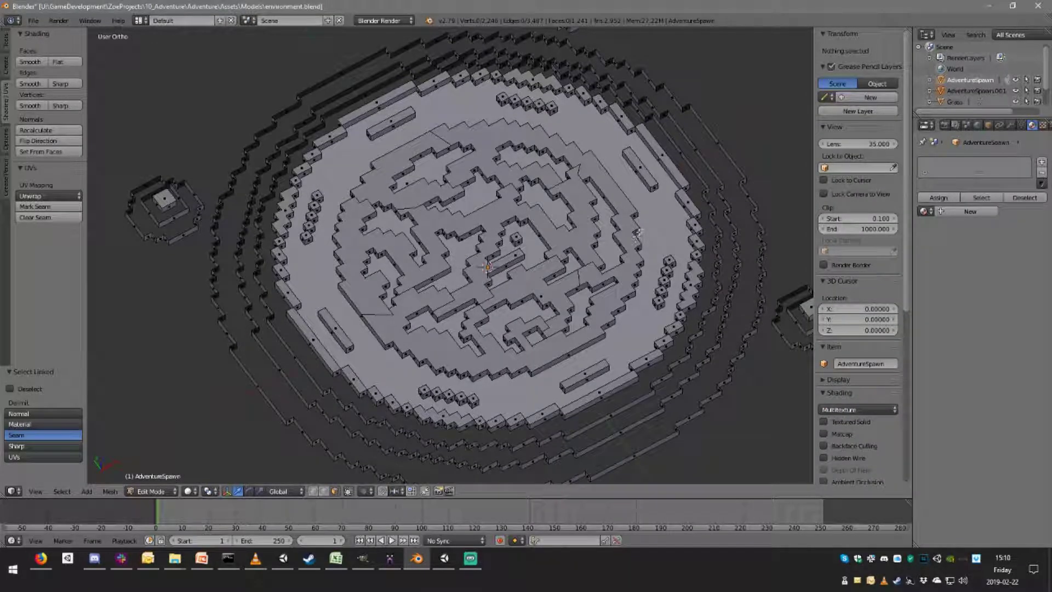
# Select the separated floor disc in Object Mode, raise it about 0.26 along Z, and undo the move.
pyautogui.press('Tab')
pyautogui.rightClick(661, 225)
pyautogui.scroll(2, 647, 219)
pyautogui.moveTo(632, 218); pyautogui.dragTo(643, 287, button='middle')
pyautogui.press('g')
pyautogui.press('z')
pyautogui.press('Return')
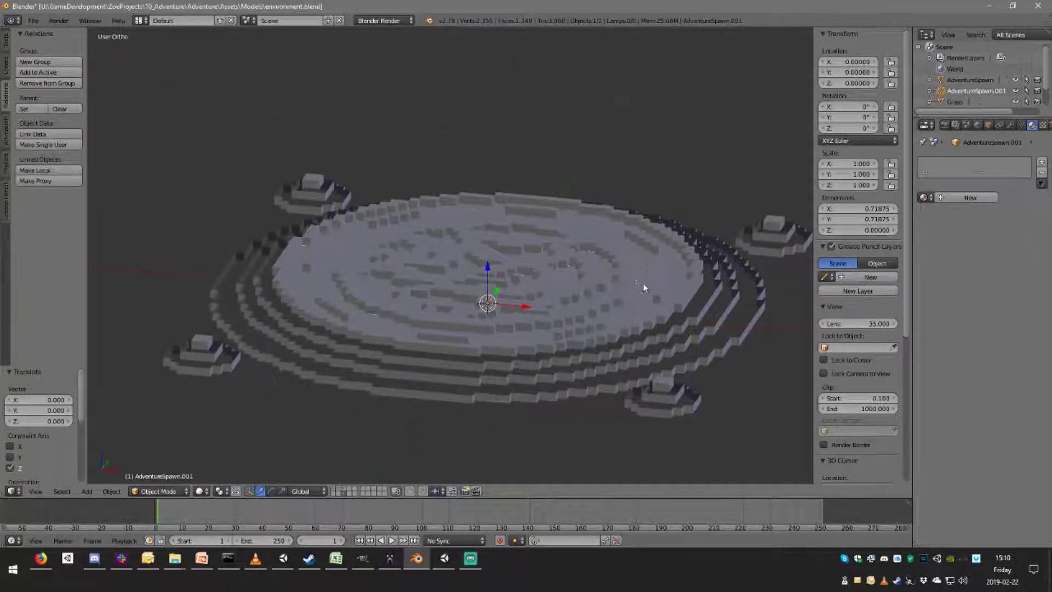
pyautogui.scroll(-1, 642, 285)
pyautogui.press('g')
pyautogui.press('z')
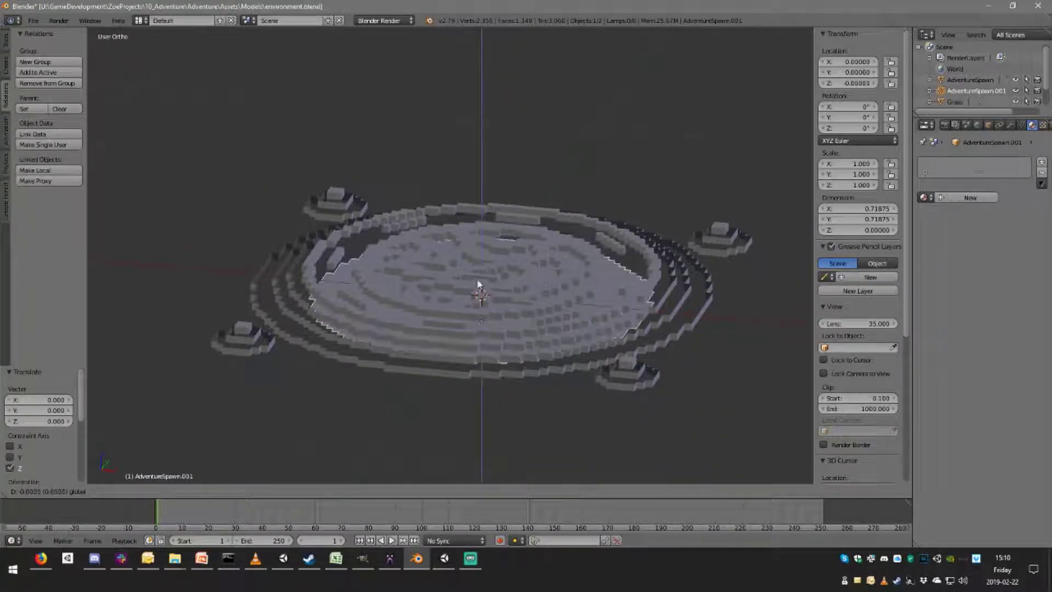
pyautogui.click(466, 161)
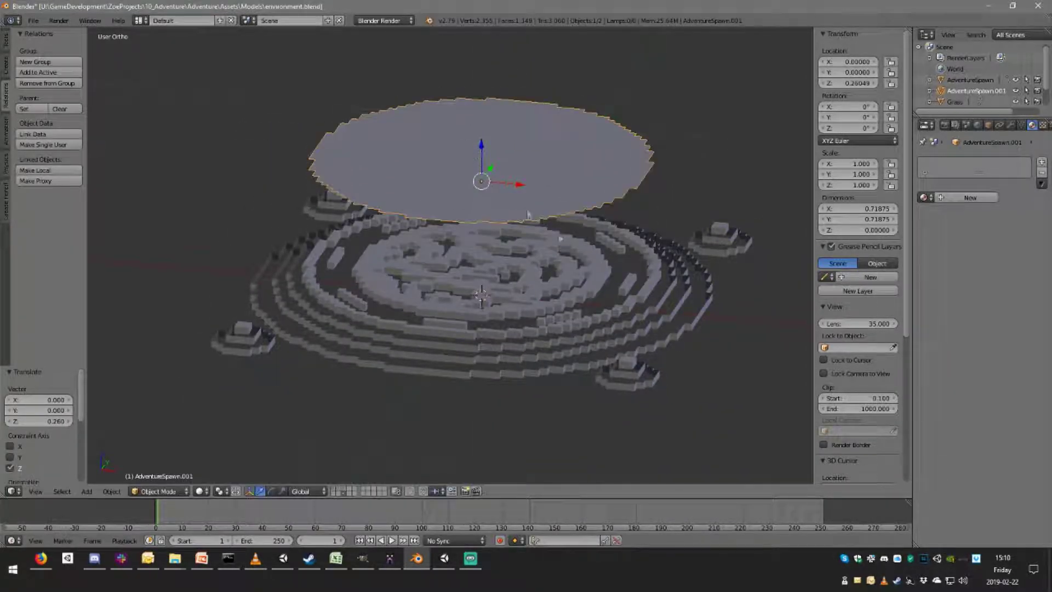
pyautogui.hotkey('ctrl', 'z')
# Select the AdventureSpawn object with the rings and enter Edit Mode with edge selection.
pyautogui.scroll(3, 675, 294)
pyautogui.moveTo(675, 294); pyautogui.dragTo(651, 258, button='middle')
pyautogui.press('Tab')
pyautogui.press('Tab')
pyautogui.rightClick(666, 298)
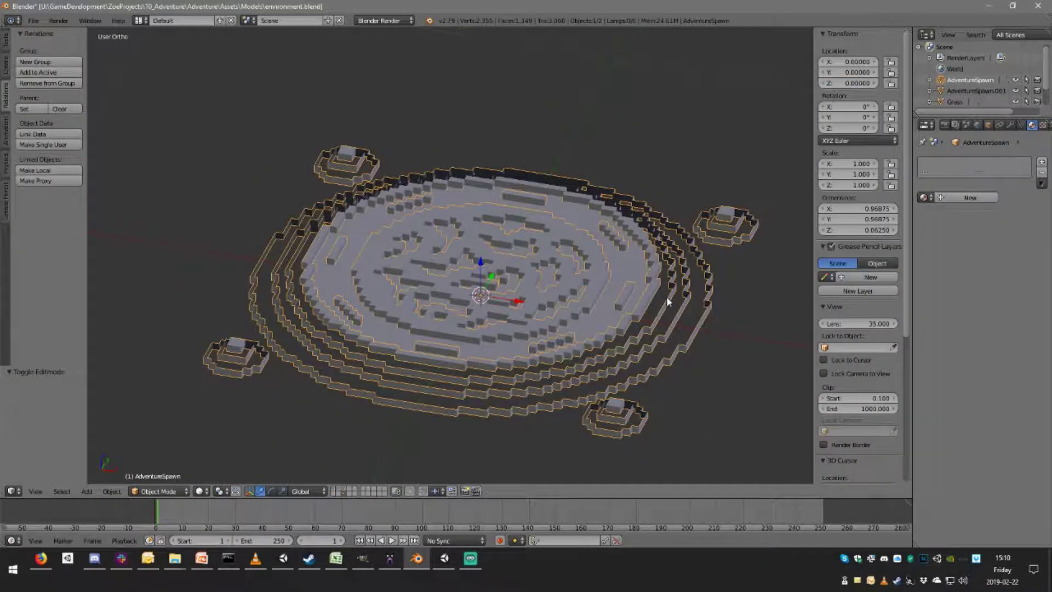
pyautogui.press('Tab')
pyautogui.click(312, 491)
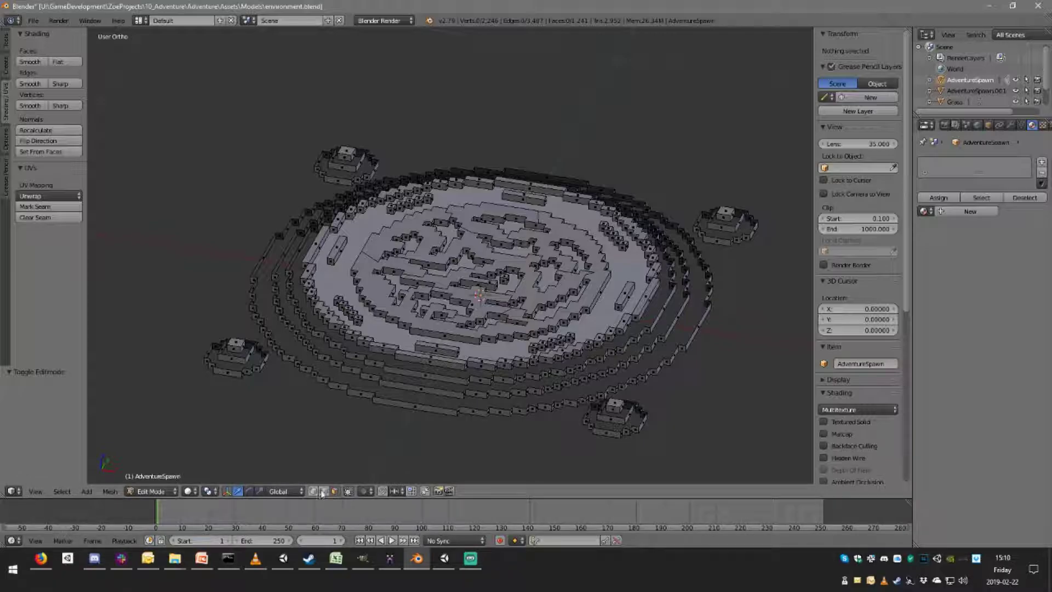
# Select the lower outline edges of the top tier's outer wall, working all the way around the platform.
pyautogui.rightClick(635, 324)
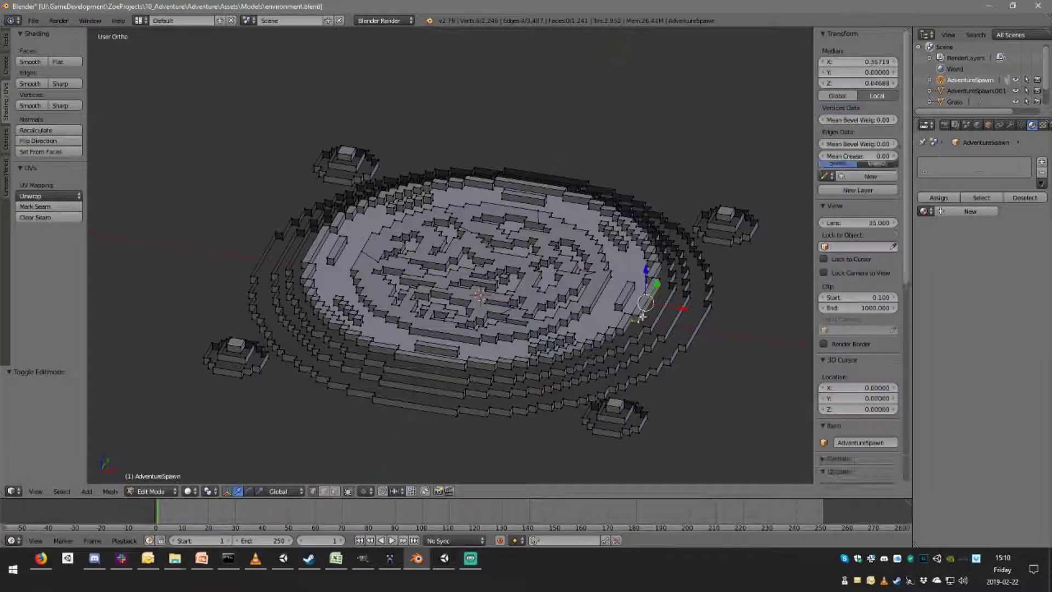
pyautogui.moveTo(636, 324); pyautogui.dragTo(619, 326, button='middle')
pyautogui.scroll(5, 620, 326)
pyautogui.keyDown('alt'); pyautogui.keyDown('shift'); pyautogui.rightClick(643, 354); pyautogui.keyUp('shift'); pyautogui.keyUp('alt')
pyautogui.keyDown('alt'); pyautogui.keyDown('shift'); pyautogui.rightClick(586, 361); pyautogui.keyUp('shift'); pyautogui.keyUp('alt')
pyautogui.keyDown('alt'); pyautogui.keyDown('shift'); pyautogui.rightClick(524, 371); pyautogui.keyUp('shift'); pyautogui.keyUp('alt')
pyautogui.keyDown('alt'); pyautogui.keyDown('shift'); pyautogui.rightClick(466, 358); pyautogui.keyUp('shift'); pyautogui.keyUp('alt')
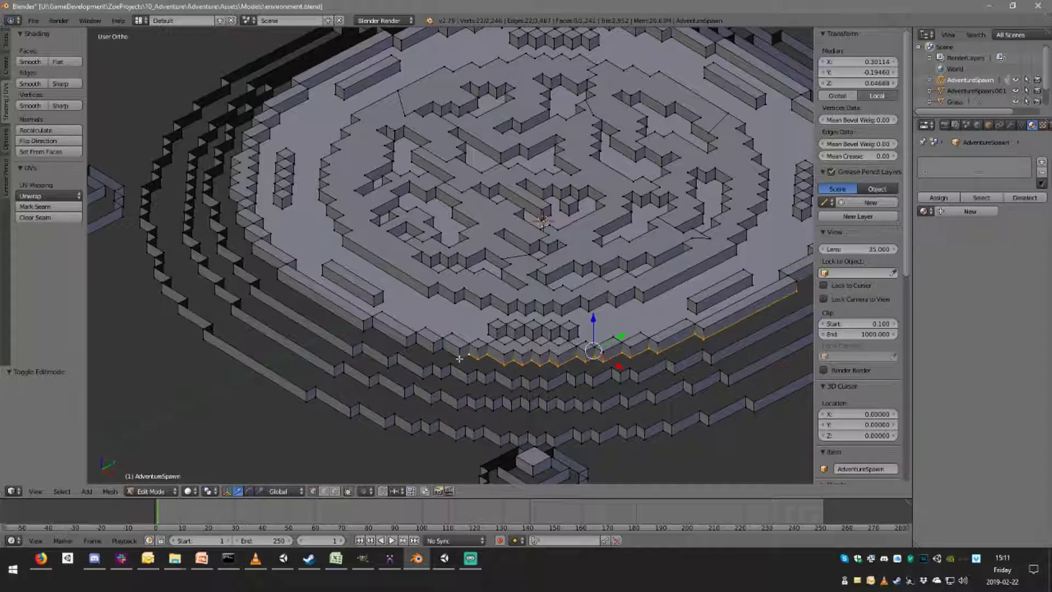
pyautogui.keyDown('alt'); pyautogui.keyDown('shift'); pyautogui.rightClick(454, 352); pyautogui.keyUp('shift'); pyautogui.keyUp('alt')
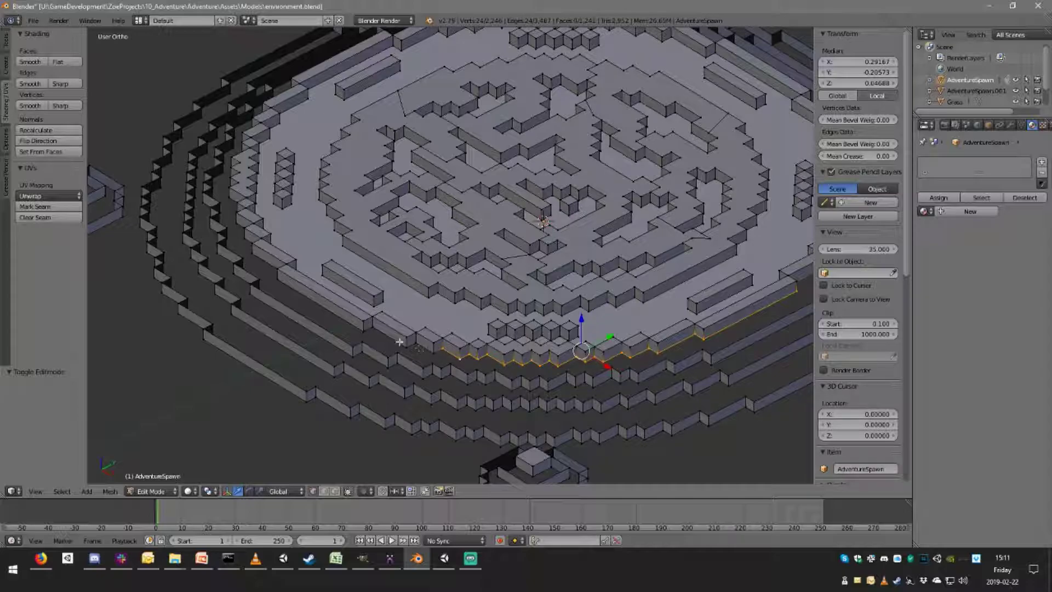
pyautogui.keyDown('alt'); pyautogui.keyDown('shift'); pyautogui.rightClick(395, 346); pyautogui.keyUp('shift'); pyautogui.keyUp('alt')
pyautogui.keyDown('shift'); pyautogui.rightClick(431, 353); pyautogui.keyUp('shift')
pyautogui.moveTo(314, 307); pyautogui.dragTo(477, 332, button='middle')
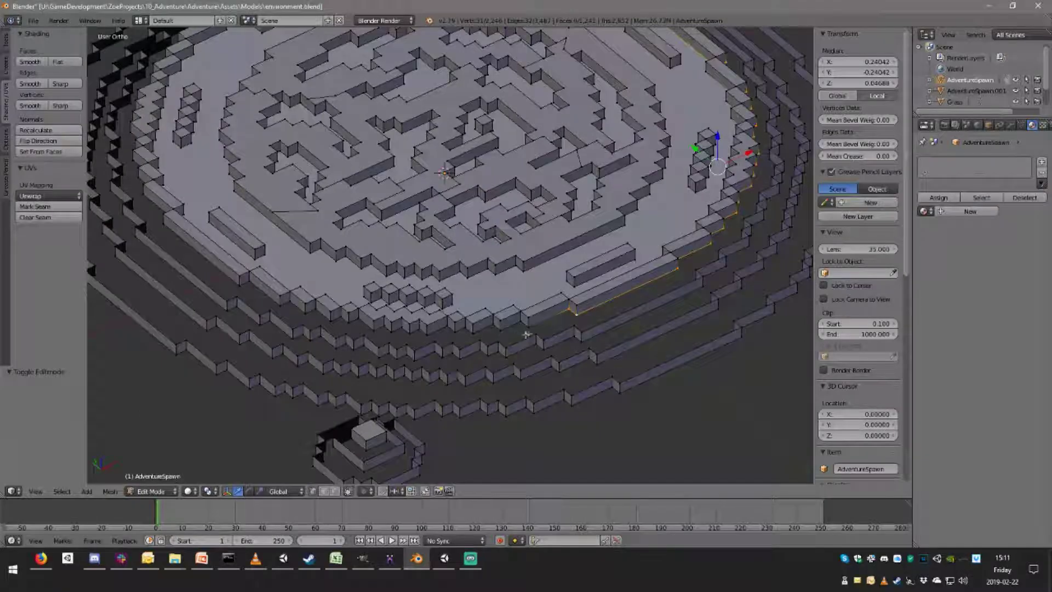
pyautogui.keyDown('alt'); pyautogui.keyDown('shift'); pyautogui.rightClick(476, 332); pyautogui.keyUp('shift'); pyautogui.keyUp('alt')
pyautogui.keyDown('shift'); pyautogui.rightClick(475, 329); pyautogui.keyUp('shift')
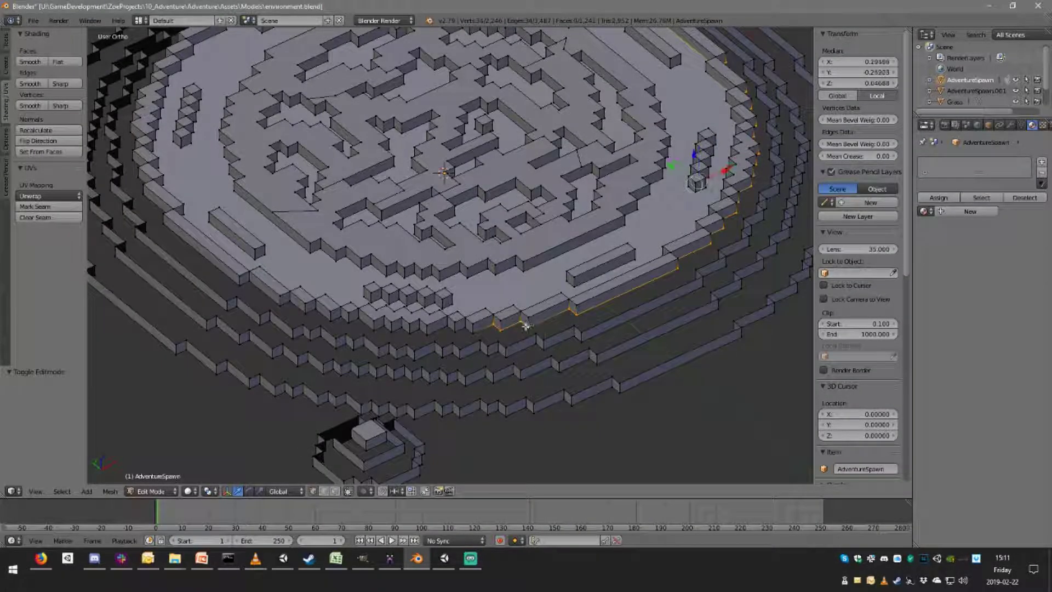
pyautogui.keyDown('alt'); pyautogui.keyDown('shift'); pyautogui.rightClick(471, 330); pyautogui.keyUp('shift'); pyautogui.keyUp('alt')
pyautogui.keyDown('alt'); pyautogui.keyDown('shift'); pyautogui.rightClick(454, 331); pyautogui.keyUp('shift'); pyautogui.keyUp('alt')
pyautogui.keyDown('alt'); pyautogui.keyDown('shift'); pyautogui.rightClick(423, 332); pyautogui.keyUp('shift'); pyautogui.keyUp('alt')
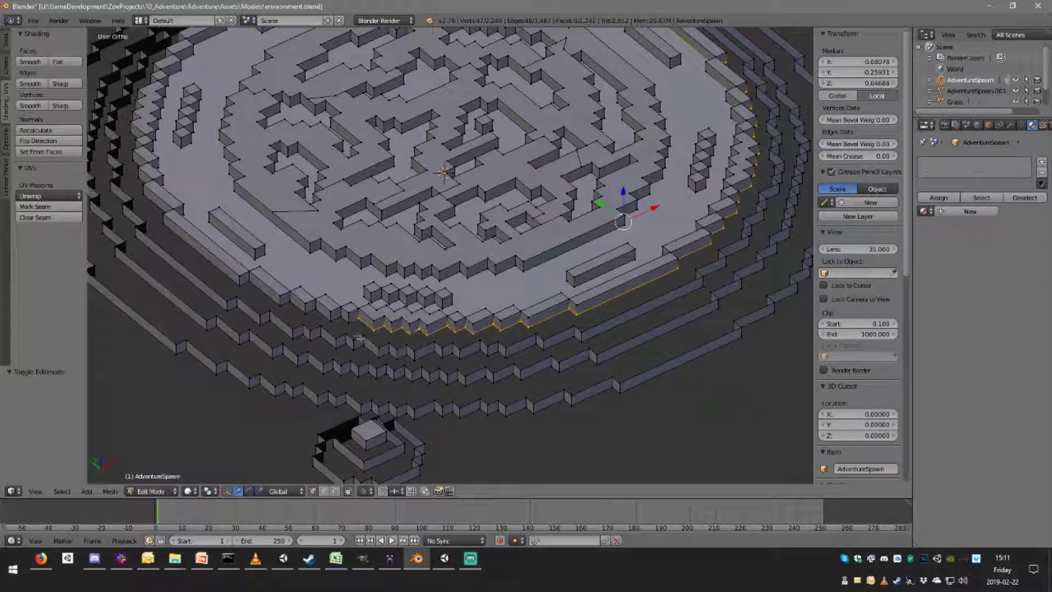
pyautogui.keyDown('alt'); pyautogui.keyDown('shift'); pyautogui.rightClick(343, 322); pyautogui.keyUp('shift'); pyautogui.keyUp('alt')
pyautogui.keyDown('alt'); pyautogui.keyDown('shift'); pyautogui.rightClick(317, 315); pyautogui.keyUp('shift'); pyautogui.keyUp('alt')
pyautogui.keyDown('alt'); pyautogui.keyDown('shift'); pyautogui.rightClick(297, 310); pyautogui.keyUp('shift'); pyautogui.keyUp('alt')
pyautogui.keyDown('alt'); pyautogui.keyDown('shift'); pyautogui.rightClick(268, 300); pyautogui.keyUp('shift'); pyautogui.keyUp('alt')
pyautogui.moveTo(264, 297); pyautogui.dragTo(445, 367, button='middle')
pyautogui.keyDown('alt'); pyautogui.keyDown('shift'); pyautogui.rightClick(445, 370); pyautogui.keyUp('shift'); pyautogui.keyUp('alt')
pyautogui.keyDown('alt'); pyautogui.keyDown('shift'); pyautogui.rightClick(388, 382); pyautogui.keyUp('shift'); pyautogui.keyUp('alt')
pyautogui.keyDown('alt'); pyautogui.keyDown('shift'); pyautogui.rightClick(362, 382); pyautogui.keyUp('shift'); pyautogui.keyUp('alt')
pyautogui.keyDown('alt'); pyautogui.keyDown('shift'); pyautogui.rightClick(331, 383); pyautogui.keyUp('shift'); pyautogui.keyUp('alt')
pyautogui.keyDown('alt'); pyautogui.keyDown('shift'); pyautogui.rightClick(315, 381); pyautogui.keyUp('shift'); pyautogui.keyUp('alt')
pyautogui.keyDown('alt'); pyautogui.keyDown('shift'); pyautogui.rightClick(294, 381); pyautogui.keyUp('shift'); pyautogui.keyUp('alt')
pyautogui.moveTo(294, 381); pyautogui.dragTo(529, 363, button='middle')
pyautogui.keyDown('alt'); pyautogui.keyDown('shift'); pyautogui.rightClick(529, 363); pyautogui.keyUp('shift'); pyautogui.keyUp('alt')
pyautogui.keyDown('alt'); pyautogui.keyDown('shift'); pyautogui.rightClick(477, 359); pyautogui.keyUp('shift'); pyautogui.keyUp('alt')
pyautogui.keyDown('alt'); pyautogui.keyDown('shift'); pyautogui.rightClick(466, 365); pyautogui.keyUp('shift'); pyautogui.keyUp('alt')
pyautogui.keyDown('alt'); pyautogui.keyDown('shift'); pyautogui.rightClick(439, 365); pyautogui.keyUp('shift'); pyautogui.keyUp('alt')
pyautogui.keyDown('alt'); pyautogui.keyDown('shift'); pyautogui.rightClick(370, 368); pyautogui.keyUp('shift'); pyautogui.keyUp('alt')
pyautogui.moveTo(382, 369); pyautogui.dragTo(482, 365, button='middle')
pyautogui.keyDown('alt'); pyautogui.keyDown('shift'); pyautogui.rightClick(637, 357); pyautogui.keyUp('shift'); pyautogui.keyUp('alt')
pyautogui.keyDown('alt'); pyautogui.keyDown('shift'); pyautogui.rightClick(612, 364); pyautogui.keyUp('shift'); pyautogui.keyUp('alt')
pyautogui.keyDown('alt'); pyautogui.keyDown('shift'); pyautogui.rightClick(590, 366); pyautogui.keyUp('shift'); pyautogui.keyUp('alt')
pyautogui.keyDown('alt'); pyautogui.keyDown('shift'); pyautogui.rightClick(567, 370); pyautogui.keyUp('shift'); pyautogui.keyUp('alt')
pyautogui.keyDown('alt'); pyautogui.keyDown('shift'); pyautogui.rightClick(542, 374); pyautogui.keyUp('shift'); pyautogui.keyUp('alt')
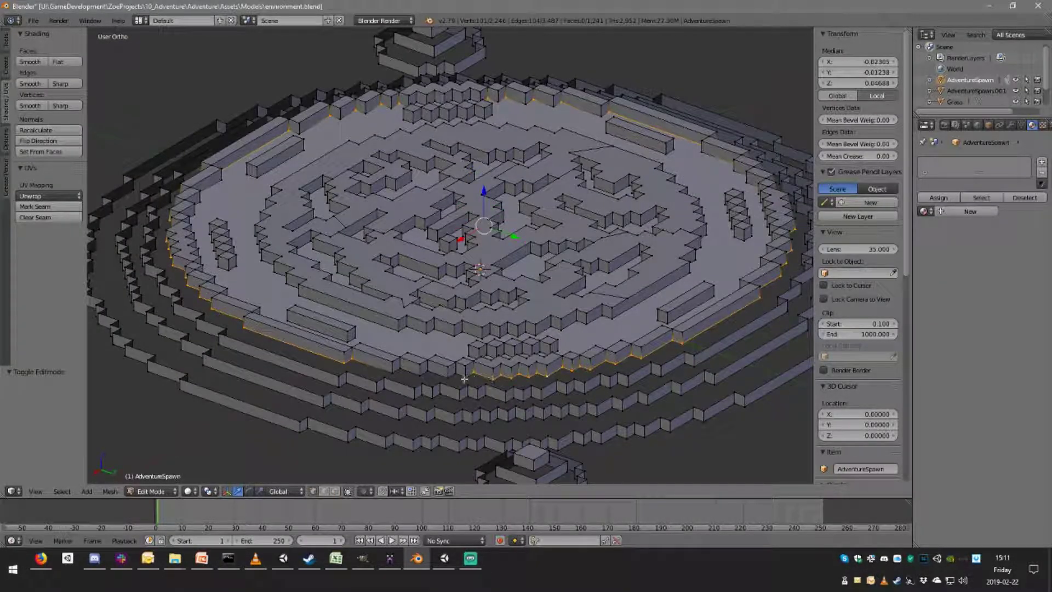
pyautogui.keyDown('alt'); pyautogui.keyDown('shift'); pyautogui.rightClick(456, 376); pyautogui.keyUp('shift'); pyautogui.keyUp('alt')
pyautogui.keyDown('alt'); pyautogui.keyDown('shift'); pyautogui.rightClick(433, 374); pyautogui.keyUp('shift'); pyautogui.keyUp('alt')
pyautogui.keyDown('alt'); pyautogui.keyDown('shift'); pyautogui.rightClick(412, 372); pyautogui.keyUp('shift'); pyautogui.keyUp('alt')
pyautogui.keyDown('alt'); pyautogui.keyDown('shift'); pyautogui.rightClick(391, 371); pyautogui.keyUp('shift'); pyautogui.keyUp('alt')
# Correct individual edges of the selection so it forms one closed loop around the top tier's lower outline.
pyautogui.press('z')
pyautogui.moveTo(354, 357)
pyautogui.mouseDown(button='middle')
pyautogui.moveTo(400, 348)
pyautogui.moveTo(392, 392)
pyautogui.moveTo(305, 368)
pyautogui.mouseUp(button='middle')
pyautogui.keyDown('shift'); pyautogui.rightClick(268, 285); pyautogui.keyUp('shift')
pyautogui.hotkey('ctrl', 'z')
pyautogui.hotkey('ctrl', 'z')
pyautogui.click(323, 491)
pyautogui.keyDown('shift'); pyautogui.rightClick(272, 314); pyautogui.keyUp('shift')
pyautogui.hotkey('ctrl', 'z')
pyautogui.keyDown('shift'); pyautogui.rightClick(272, 316); pyautogui.keyUp('shift')
pyautogui.moveTo(297, 308); pyautogui.dragTo(322, 344, button='middle')
pyautogui.hotkey('ctrl', 'z')
pyautogui.keyDown('shift'); pyautogui.rightClick(322, 344); pyautogui.keyUp('shift')
pyautogui.hotkey('ctrl', 'z')
pyautogui.keyDown('shift'); pyautogui.rightClick(325, 339); pyautogui.keyUp('shift')
pyautogui.keyDown('shift'); pyautogui.moveTo(461, 118); pyautogui.dragTo(699, 98, button='middle'); pyautogui.keyUp('shift')
pyautogui.keyDown('shift'); pyautogui.rightClick(422, 155); pyautogui.keyUp('shift')
pyautogui.keyDown('shift'); pyautogui.rightClick(699, 97); pyautogui.keyUp('shift')
pyautogui.moveTo(742, 132); pyautogui.dragTo(415, 158, button='middle')
pyautogui.keyDown('shift'); pyautogui.moveTo(415, 159); pyautogui.dragTo(606, 262, button='middle'); pyautogui.keyUp('shift')
pyautogui.keyDown('shift'); pyautogui.rightClick(459, 116); pyautogui.keyUp('shift')
pyautogui.scroll(-4, 458, 174)
pyautogui.moveTo(459, 174); pyautogui.dragTo(627, 372, button='middle')
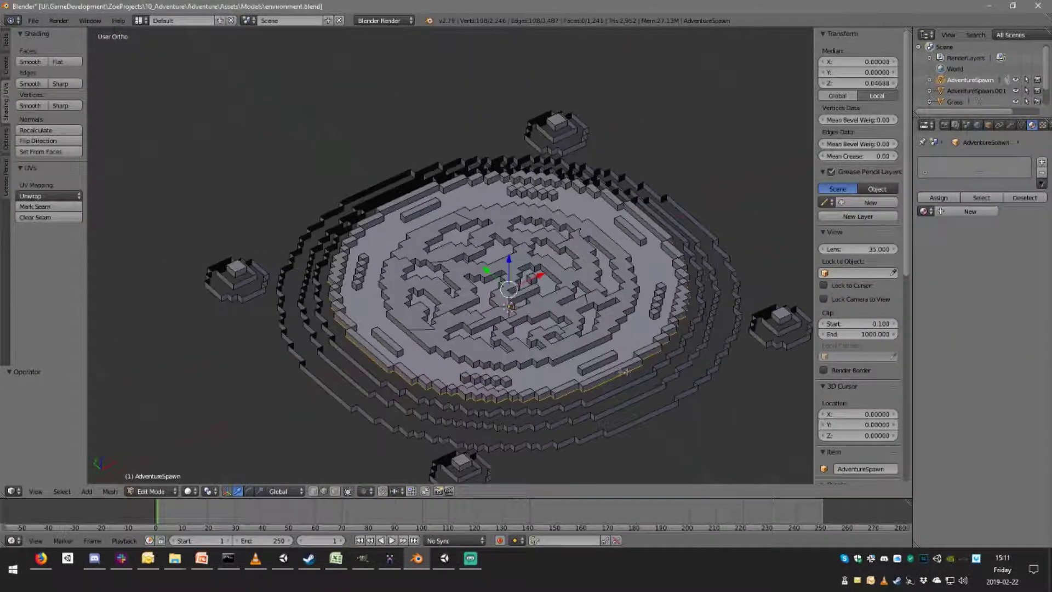
# Add the surrounding ring's upper edge loop to the selection and bridge it with the top tier's lower outline.
pyautogui.keyDown('alt'); pyautogui.keyDown('shift'); pyautogui.rightClick(611, 392); pyautogui.keyUp('shift'); pyautogui.keyUp('alt')
pyautogui.moveTo(559, 308); pyautogui.dragTo(539, 230, button='middle')
pyautogui.scroll(4, 586, 312)
pyautogui.scroll(-3, 548, 236)
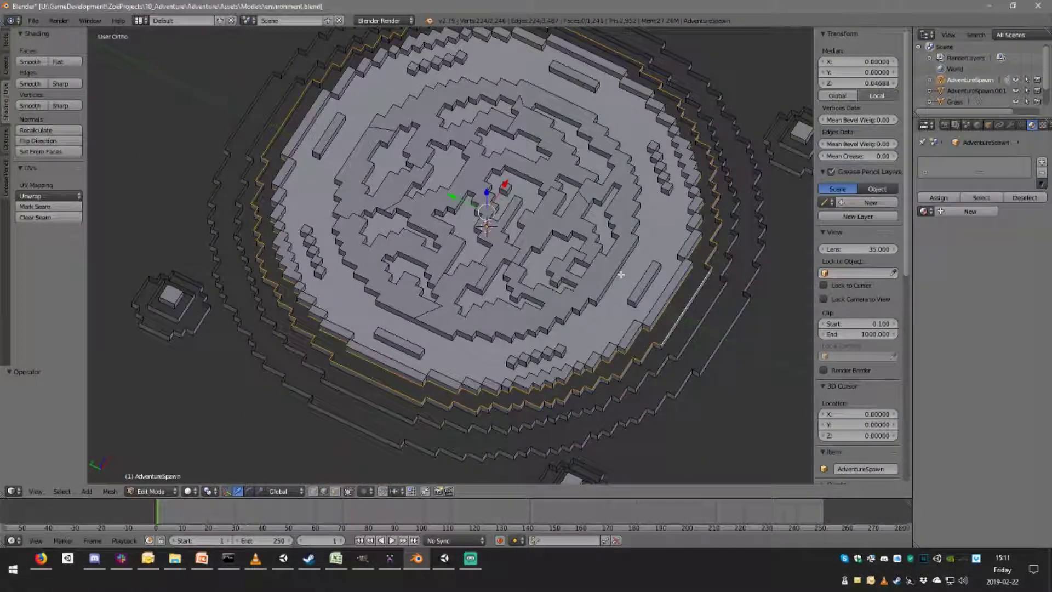
pyautogui.hotkey('ctrl', 'e')
pyautogui.click(621, 274)
pyautogui.press('a')
pyautogui.moveTo(621, 274); pyautogui.dragTo(547, 270, button='middle')
pyautogui.scroll(4, 535, 285)
pyautogui.scroll(-3, 502, 272)
pyautogui.scroll(-2, 565, 256)
pyautogui.scroll(3, 547, 270)
pyautogui.scroll(-4, 547, 270)
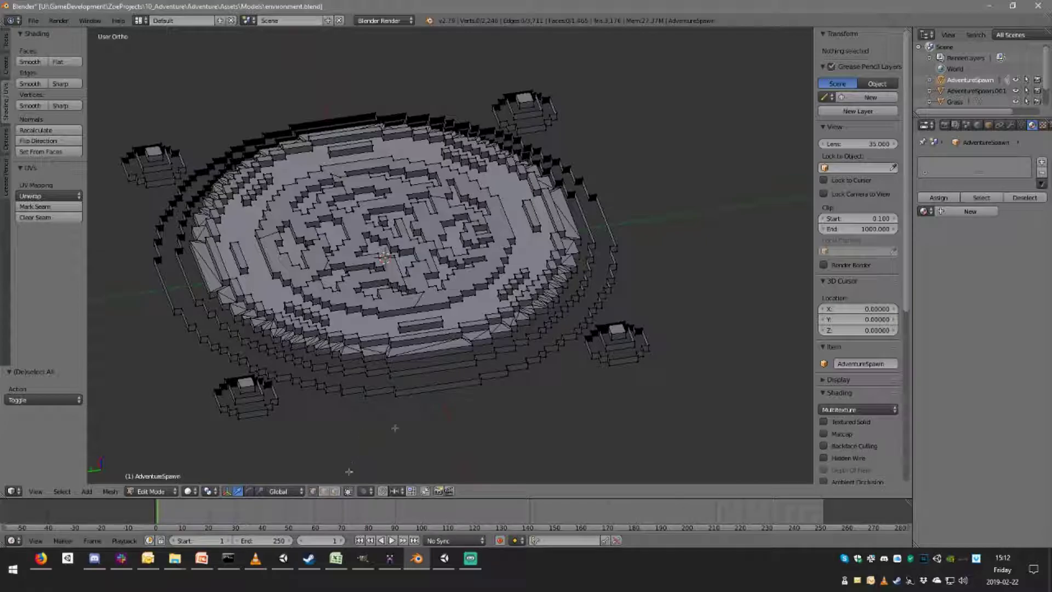
# Join the separated floor object AdventureSpawn.001 into AdventureSpawn in Object Mode.
pyautogui.press('Tab')
pyautogui.rightClick(500, 327)
pyautogui.moveTo(486, 325); pyautogui.dragTo(526, 305, button='middle')
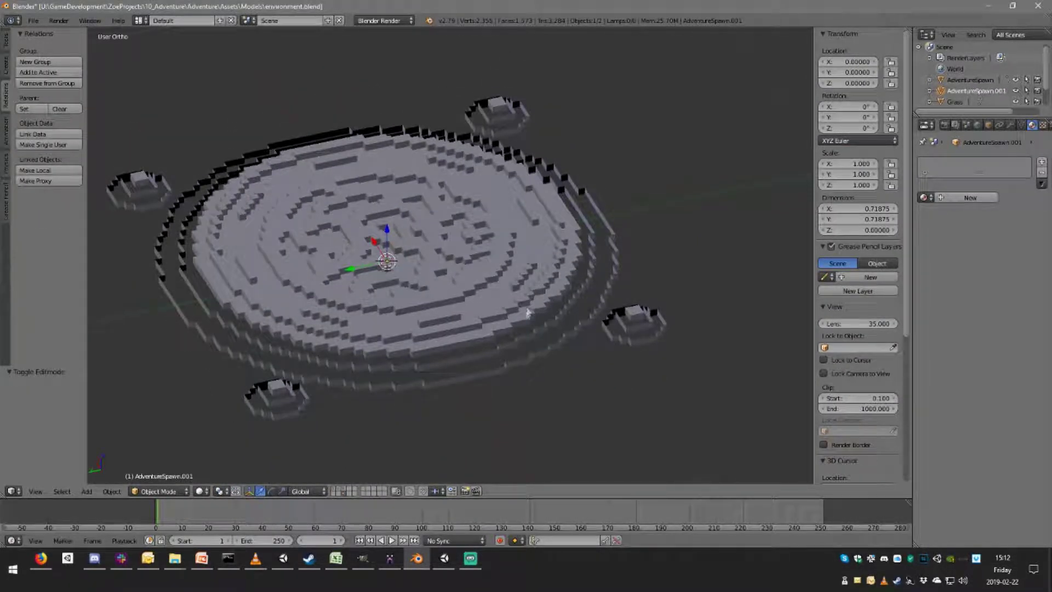
pyautogui.press('z')
pyautogui.press('z')
pyautogui.rightClick(560, 220)
pyautogui.hotkey('ctrl', 'j')
# Select the joined floor's linked faces in Edit Mode to check whether they connect to the surrounding walls.
pyautogui.moveTo(531, 197)
pyautogui.mouseDown(button='middle')
pyautogui.moveTo(567, 255)
pyautogui.moveTo(547, 315)
pyautogui.mouseUp(button='middle')
pyautogui.press('Tab')
pyautogui.press('z')
pyautogui.press('z')
pyautogui.scroll(3, 547, 316)
pyautogui.scroll(-3, 548, 317)
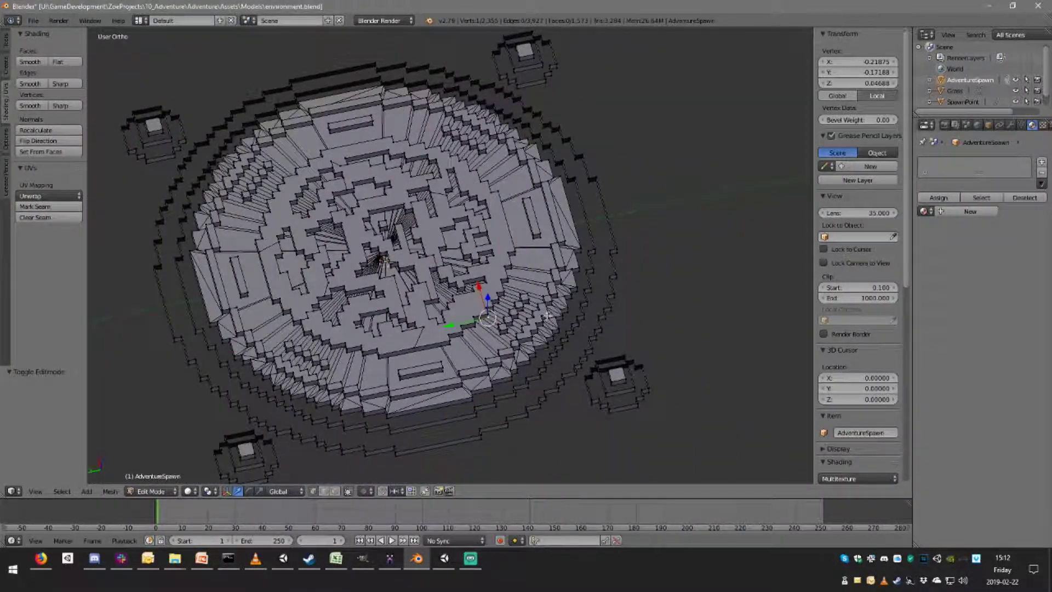
pyautogui.click(335, 492)
pyautogui.rightClick(530, 264)
pyautogui.press('l')
pyautogui.moveTo(530, 261); pyautogui.dragTo(556, 189, button='middle')
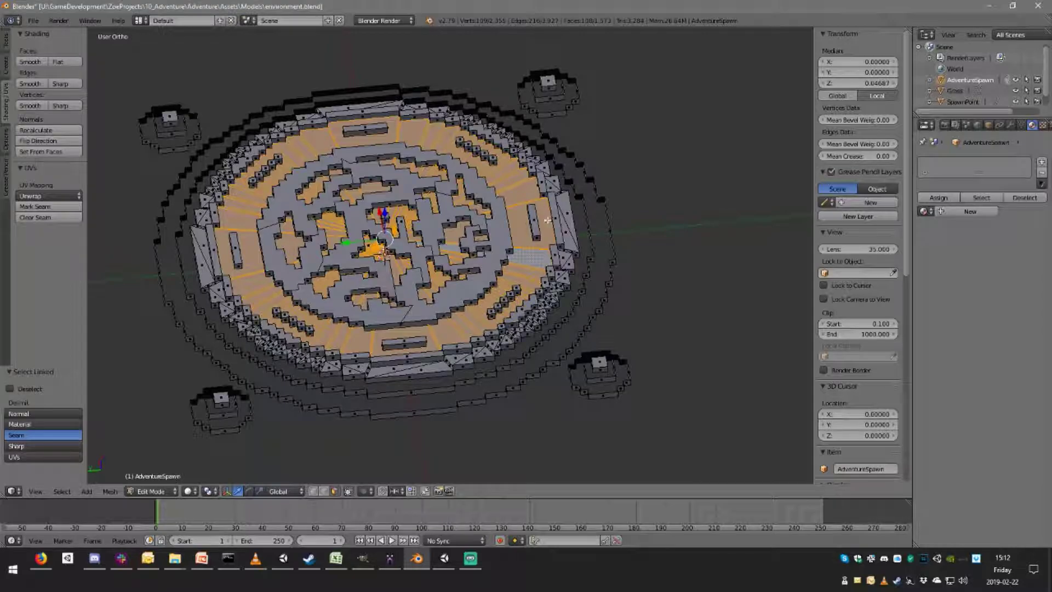
pyautogui.scroll(5, 547, 220)
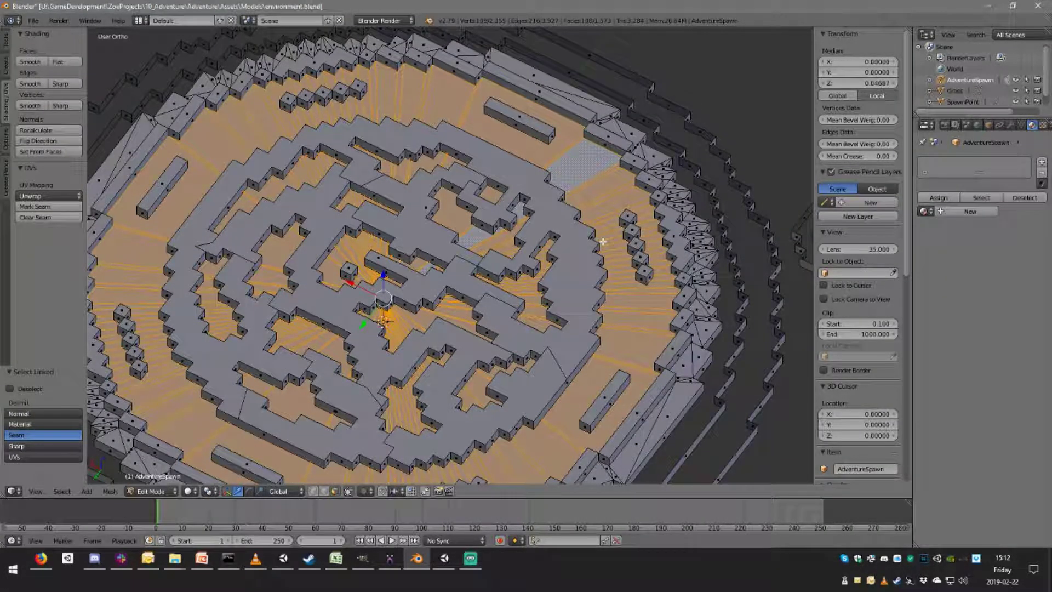
pyautogui.scroll(-6, 602, 241)
pyautogui.scroll(6, 578, 240)
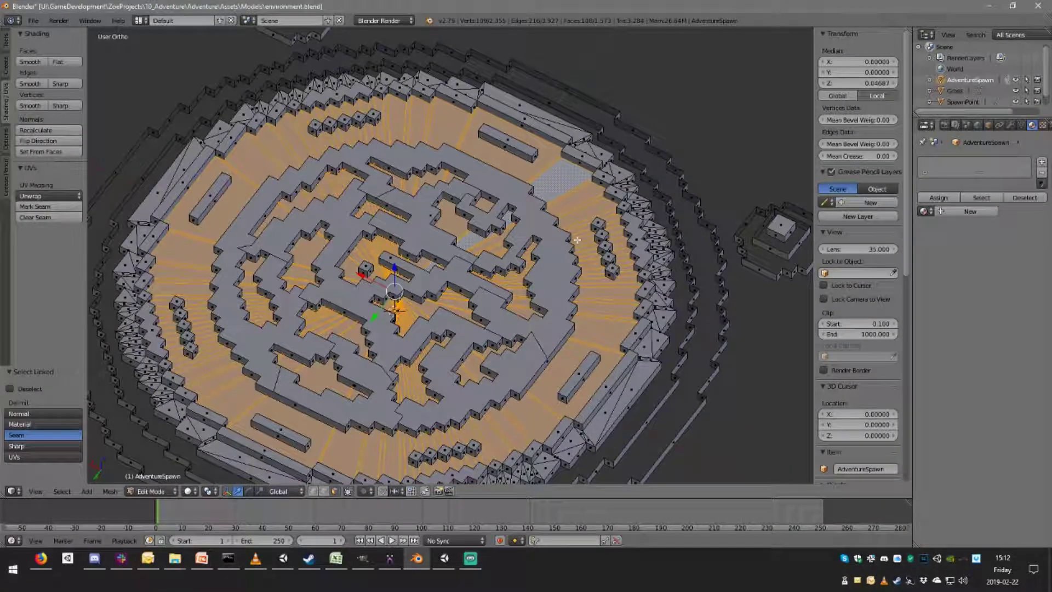
# Select the whole AdventureSpawn mesh and run Remove Doubles to weld the floor to the walls.
pyautogui.press('Tab')
pyautogui.press('Tab')
pyautogui.press('a')
pyautogui.press('a')
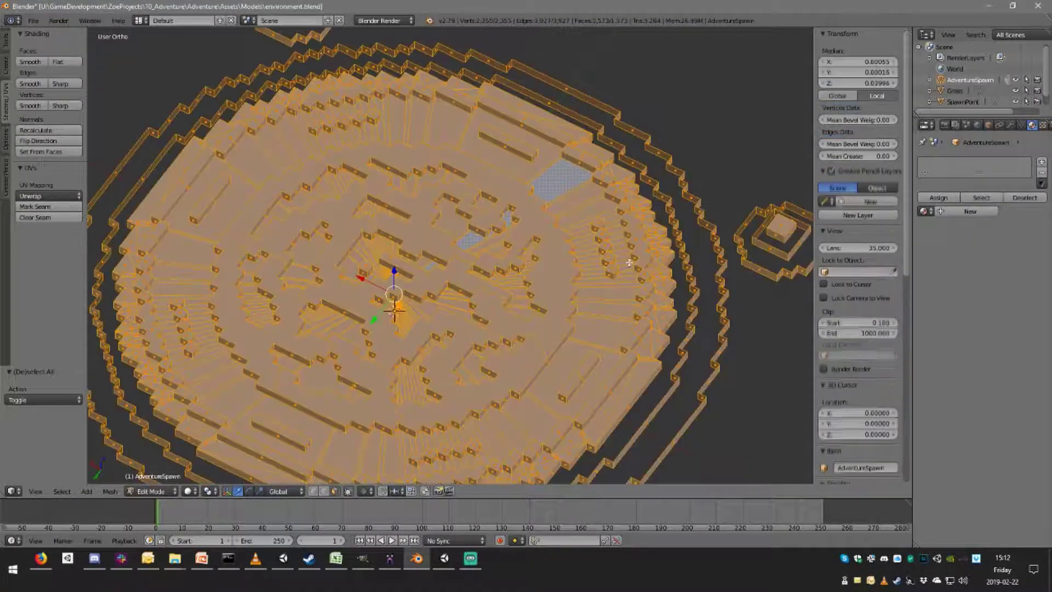
pyautogui.press('space')
pyautogui.write('remove')
pyautogui.write('d')
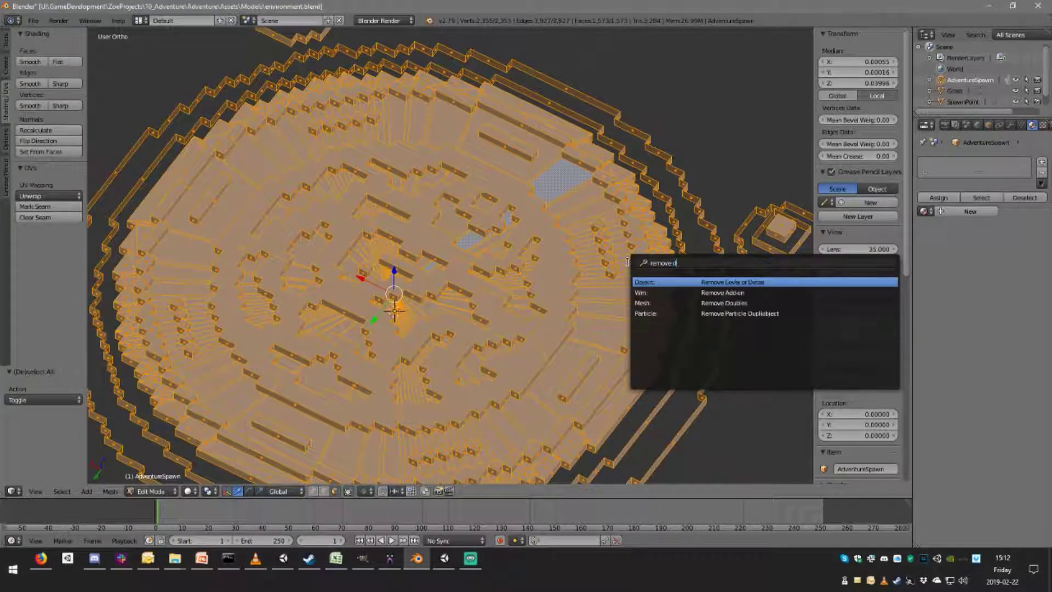
pyautogui.press('Down')
pyautogui.press('Down')
pyautogui.press('Return')
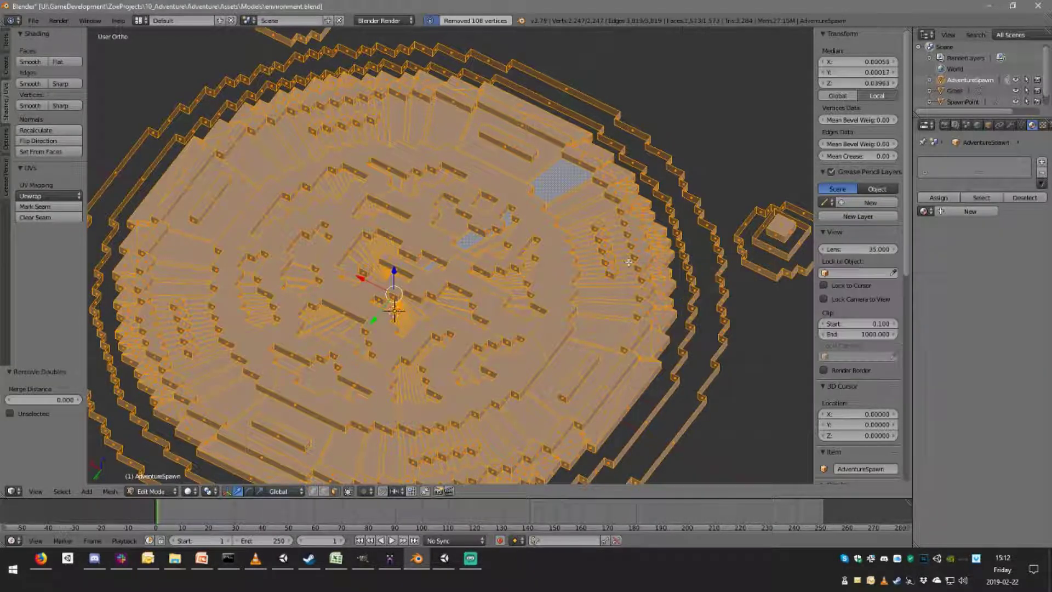
# Select the floor's linked faces again and inspect the welded mesh from above and below in both modes.
pyautogui.press('Tab')
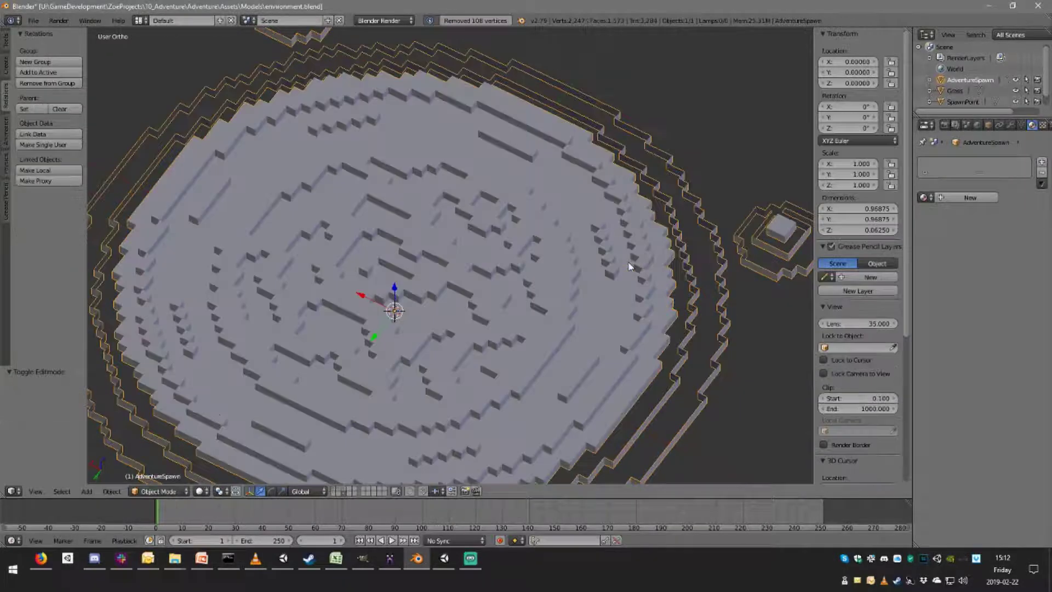
pyautogui.press('Tab')
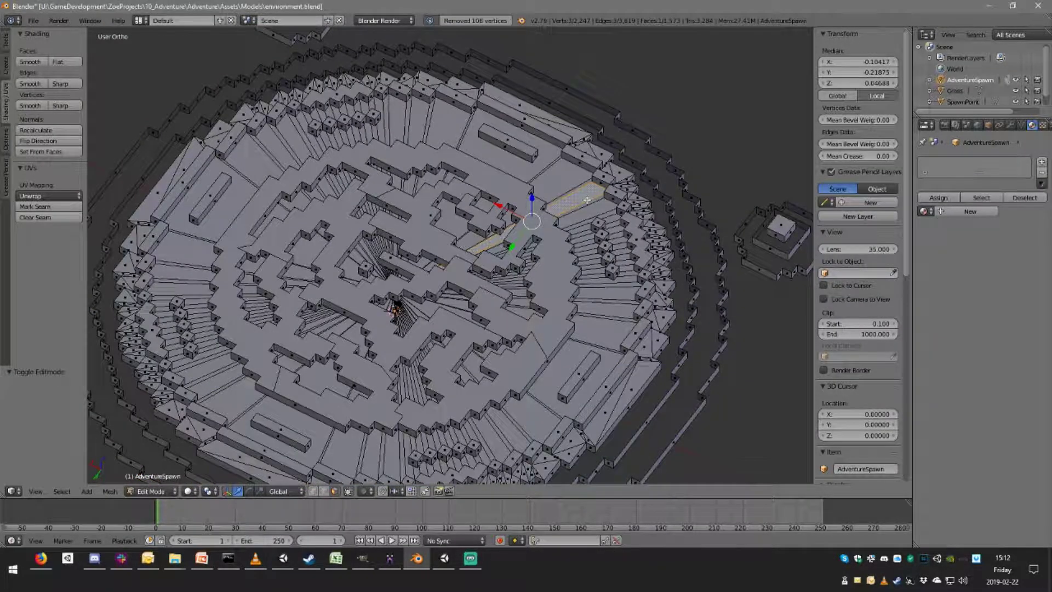
pyautogui.press('l')
pyautogui.moveTo(587, 200); pyautogui.dragTo(558, 88, button='middle')
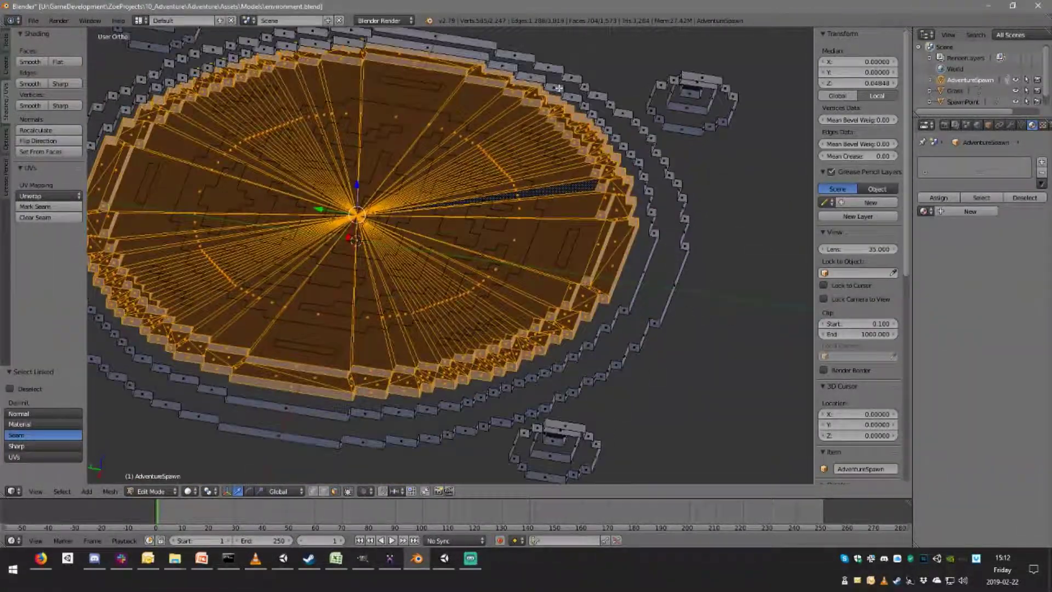
pyautogui.press('Tab')
pyautogui.moveTo(574, 165); pyautogui.dragTo(483, 310, button='middle')
pyautogui.scroll(3, 554, 341)
pyautogui.press('Tab')
pyautogui.press('a')
pyautogui.moveTo(679, 304); pyautogui.dragTo(558, 280, button='middle')
pyautogui.rightClick(593, 233)
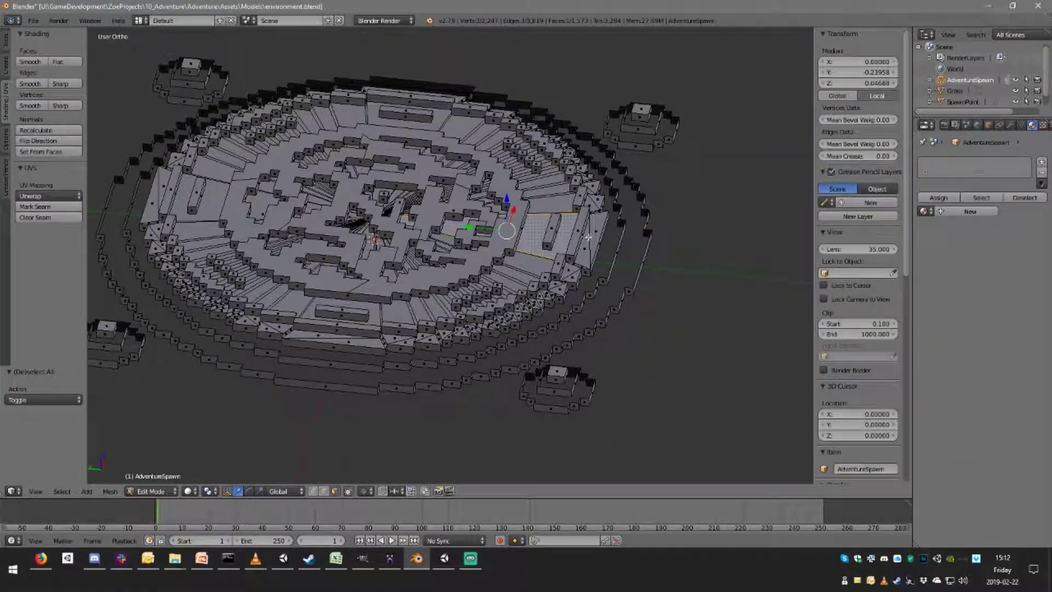
pyautogui.moveTo(543, 413); pyautogui.dragTo(452, 512, button='middle')
pyautogui.press('a')
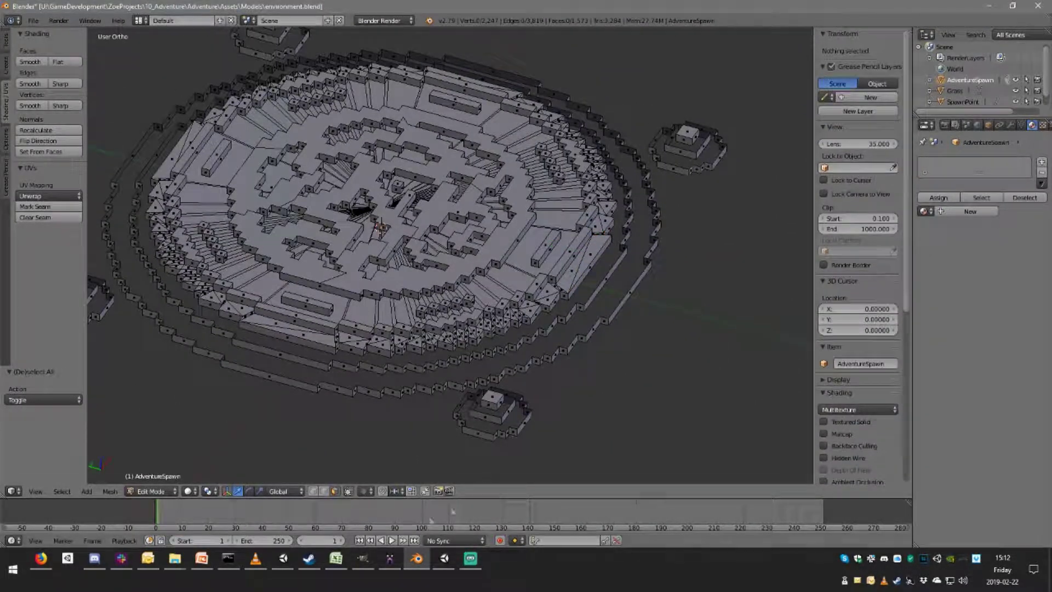
# Cap the second-outermost ring by extruding its upper edge loop and merging the new vertices at center.
pyautogui.keyDown('alt'); pyautogui.rightClick(606, 275); pyautogui.keyUp('alt')
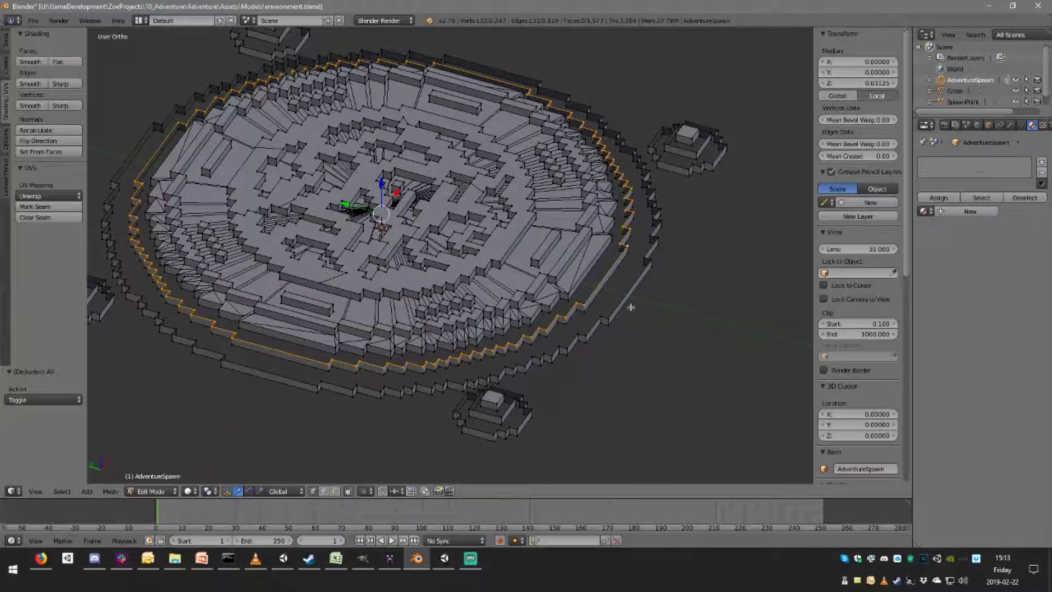
pyautogui.press('f')
pyautogui.press('a')
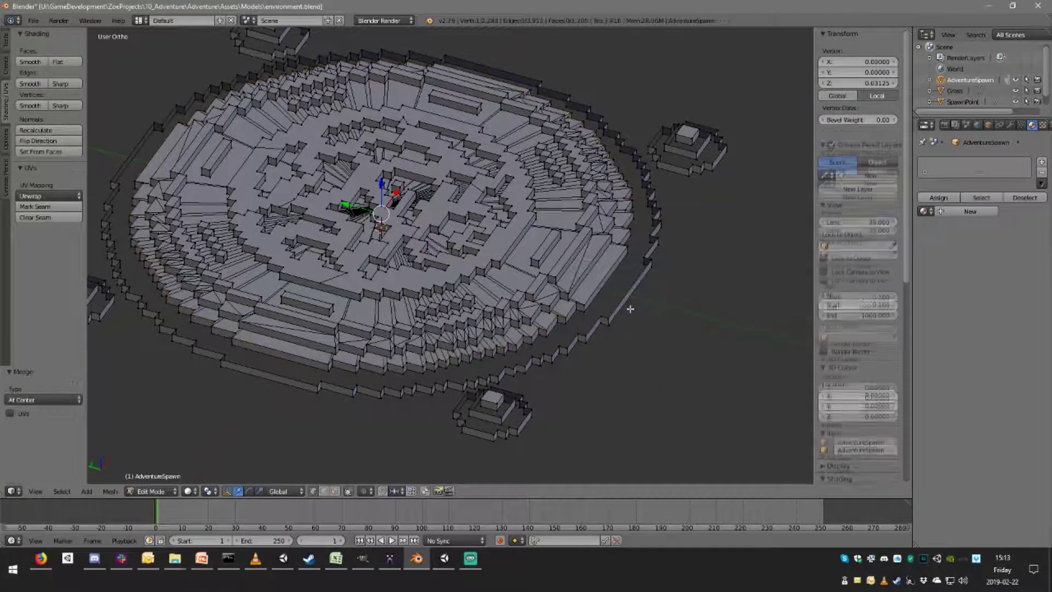
# Cap the outermost ring by extruding its upper edge loop in place and merging it at center.
pyautogui.keyDown('alt'); pyautogui.rightClick(630, 300); pyautogui.keyUp('alt')
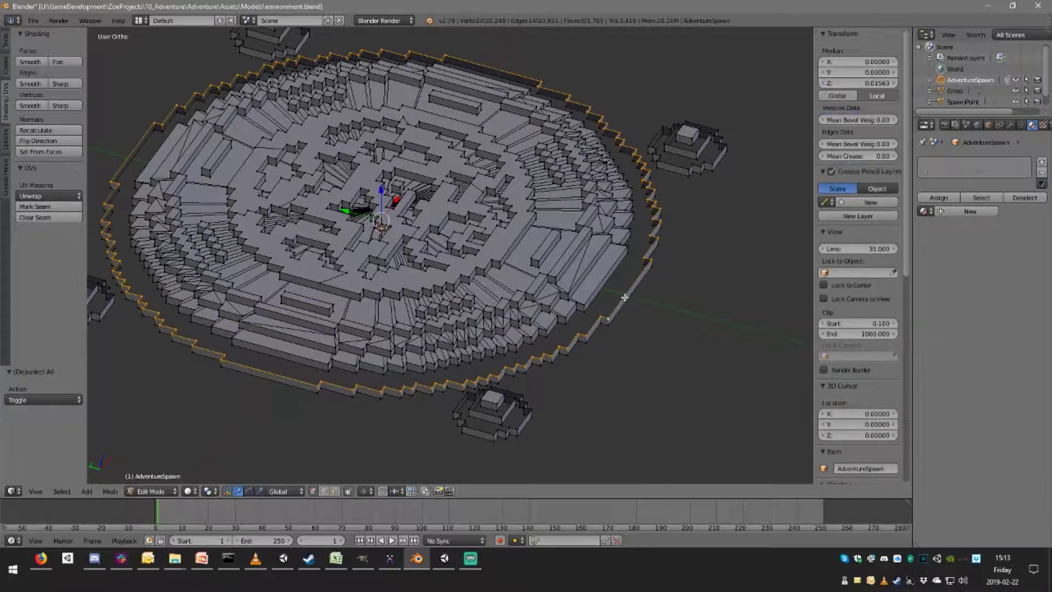
pyautogui.press('e')
pyautogui.click(626, 307)
pyautogui.hotkey('alt', 'm')
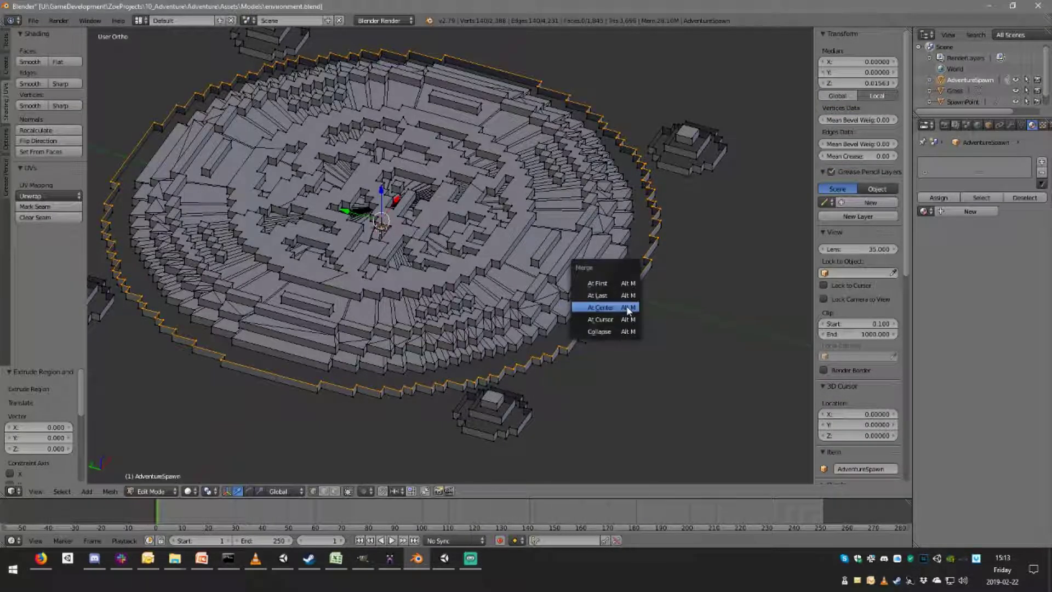
pyautogui.click(628, 307)
pyautogui.press('a')
pyautogui.press('Tab')
pyautogui.scroll(-2, 650, 279)
pyautogui.moveTo(632, 291); pyautogui.dragTo(569, 314, button='middle')
# Close one corner pedestal by extruding its lower tier's outline, merging it at center, and filling the next tier's edge loop.
pyautogui.press('Tab')
pyautogui.moveTo(454, 290); pyautogui.dragTo(626, 298, button='middle')
pyautogui.scroll(4, 627, 297)
pyautogui.keyDown('shift'); pyautogui.moveTo(314, 330); pyautogui.dragTo(374, 328, button='middle'); pyautogui.keyUp('shift')
pyautogui.keyDown('alt'); pyautogui.rightClick(379, 331); pyautogui.keyUp('alt')
pyautogui.press('e')
pyautogui.rightClick(379, 332)
pyautogui.press('w')
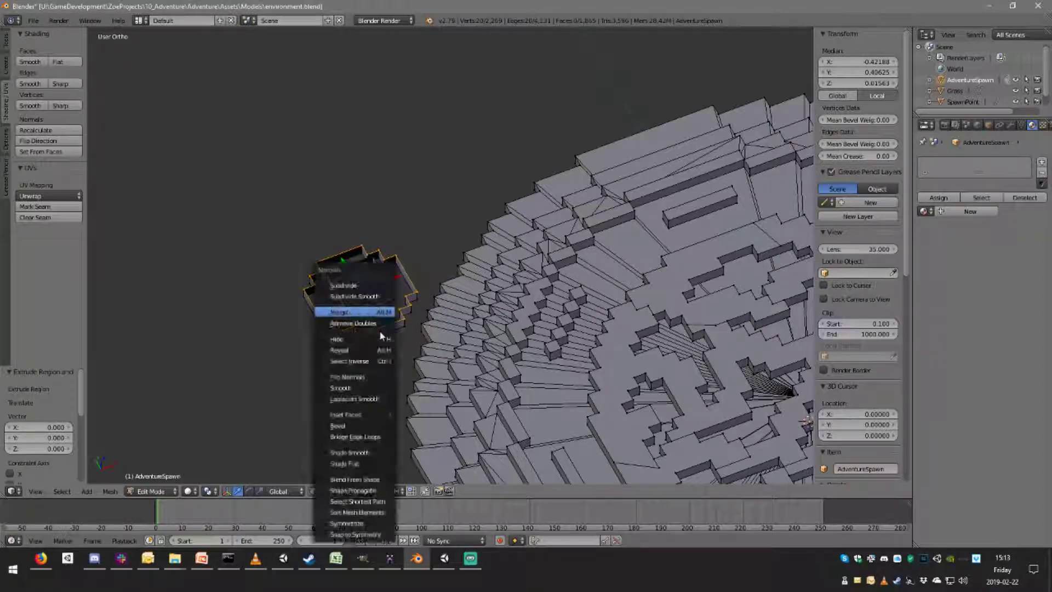
pyautogui.click(380, 311)
pyautogui.click(380, 311)
pyautogui.press('a')
pyautogui.keyDown('alt'); pyautogui.rightClick(369, 302); pyautogui.keyUp('alt')
# Close the adjacent corner pedestal: extrude its lower tier's outline, merge it at center, and fill the next tier's loop with a face.
pyautogui.moveTo(368, 302); pyautogui.dragTo(482, 309, button='middle')
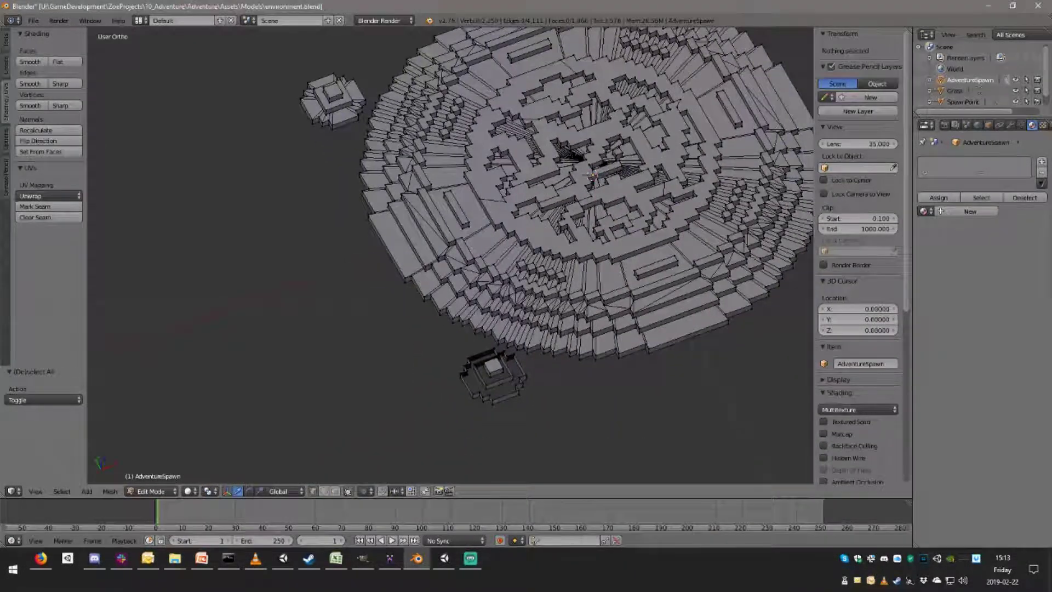
pyautogui.keyDown('alt'); pyautogui.rightClick(482, 349); pyautogui.keyUp('alt')
pyautogui.press('e')
pyautogui.rightClick(482, 350)
pyautogui.press('w')
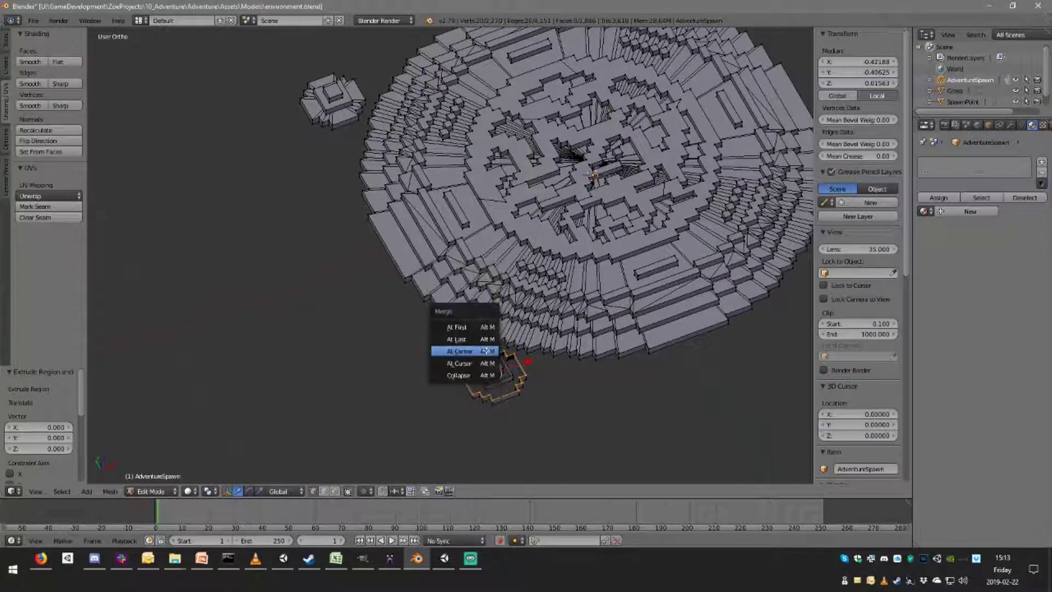
pyautogui.click(492, 352)
pyautogui.click(492, 352)
pyautogui.press('a')
pyautogui.keyDown('alt'); pyautogui.rightClick(477, 362); pyautogui.keyUp('alt')
pyautogui.press('f')
pyautogui.press('a')
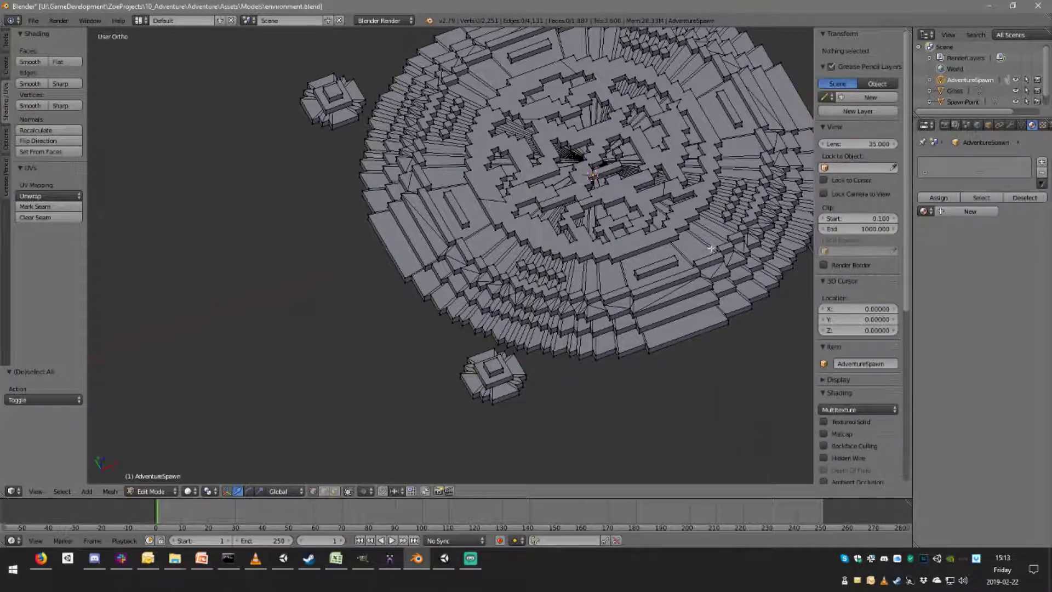
# Close the third corner pedestal by merging its extruded lower outline at center and filling the next tier's edge loop.
pyautogui.keyDown('shift'); pyautogui.moveTo(712, 246); pyautogui.dragTo(413, 309, button='middle'); pyautogui.keyUp('shift')
pyautogui.scroll(2, 589, 313)
pyautogui.keyDown('alt'); pyautogui.rightClick(563, 340); pyautogui.keyUp('alt')
pyautogui.press('w')
pyautogui.click(414, 323)
pyautogui.press('f')
pyautogui.press('a')
pyautogui.moveTo(606, 335); pyautogui.dragTo(560, 334, button='middle')
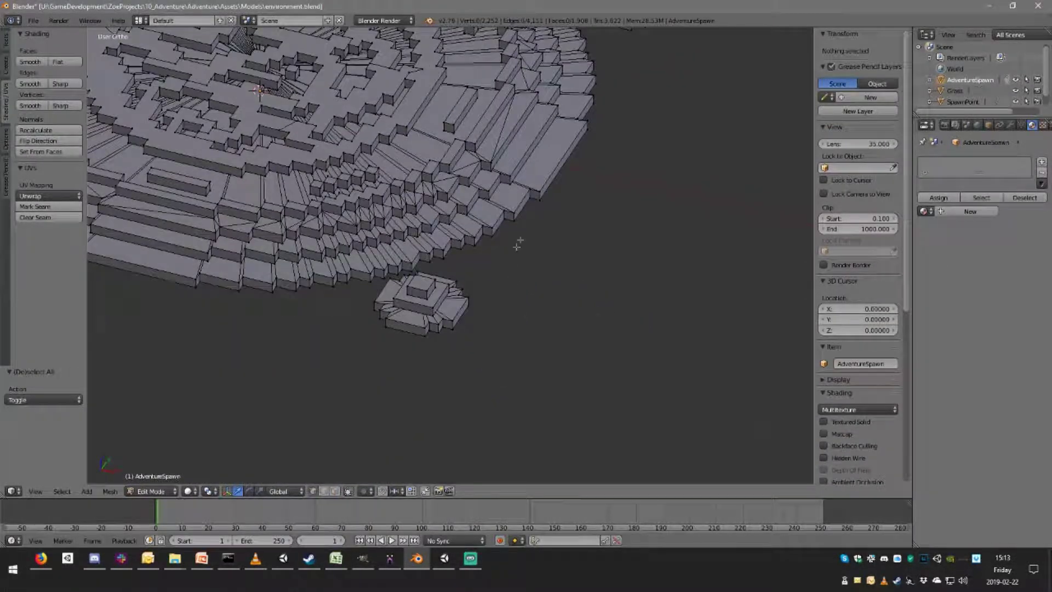
# Close the last corner pedestal: extrude its lower outline in place, merge it at center, and fill the next tier's loop.
pyautogui.moveTo(517, 248); pyautogui.dragTo(476, 402, button='middle')
pyautogui.keyDown('alt'); pyautogui.rightClick(562, 192); pyautogui.keyUp('alt')
pyautogui.press('e')
pyautogui.rightClick(441, 278)
pyautogui.press('w')
pyautogui.click(440, 281)
pyautogui.click(440, 279)
pyautogui.press('a')
pyautogui.keyDown('alt'); pyautogui.rightClick(584, 170); pyautogui.keyUp('alt')
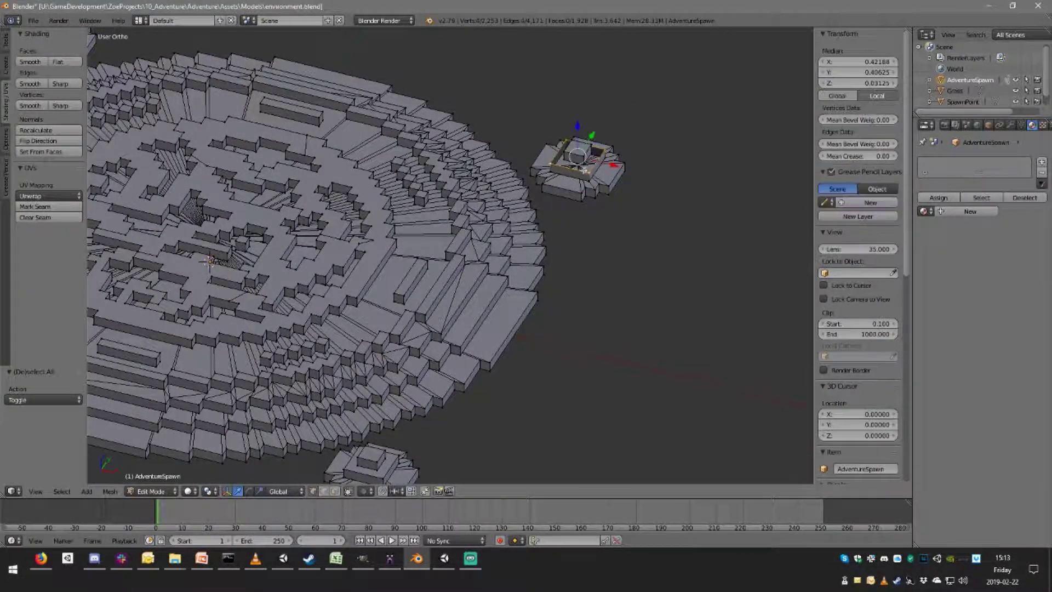
pyautogui.press('f')
pyautogui.press('a')
# Examine the closed pedestals and platform rings in wireframe and solid shading for leftover gaps or misplaced vertices.
pyautogui.moveTo(588, 181); pyautogui.dragTo(661, 219, button='middle')
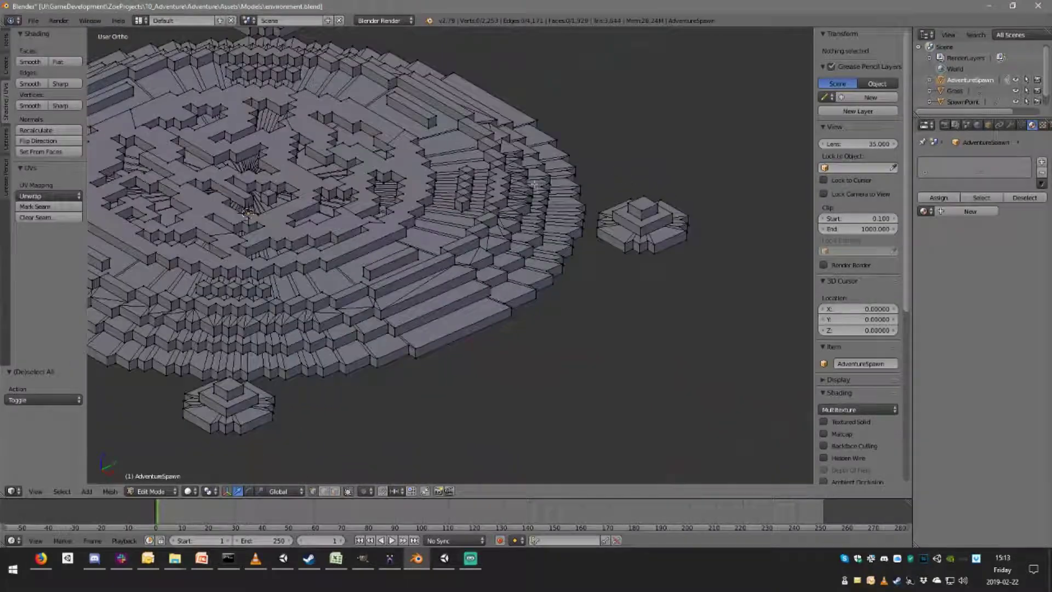
pyautogui.press('z')
pyautogui.rightClick(641, 224)
pyautogui.press('z')
pyautogui.press('z')
pyautogui.press('z')
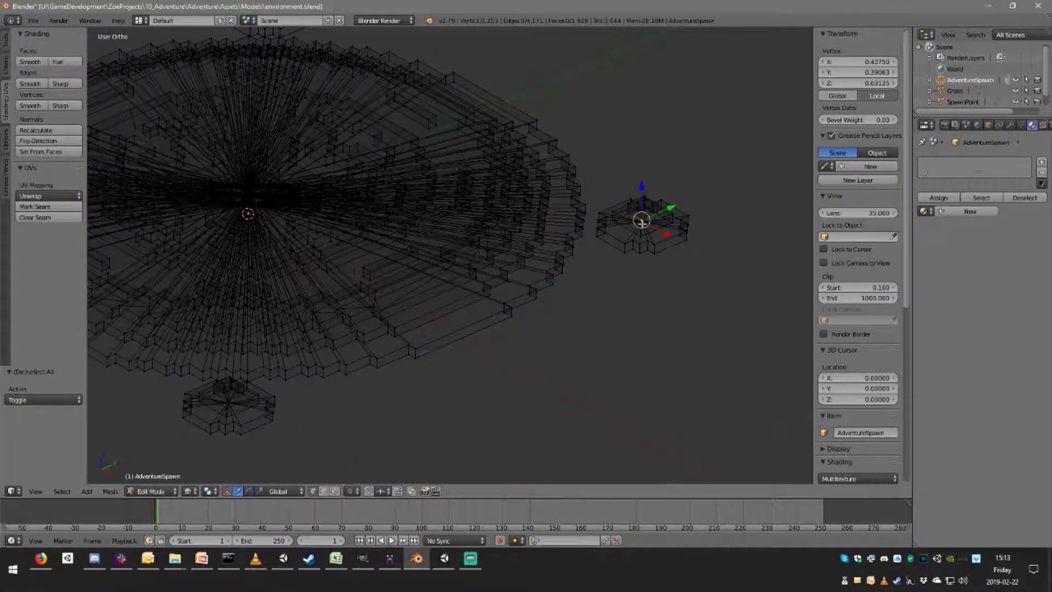
pyautogui.press('z')
pyautogui.moveTo(643, 222)
pyautogui.mouseDown(button='middle')
pyautogui.moveTo(594, 206)
pyautogui.moveTo(561, 228)
pyautogui.moveTo(621, 278)
pyautogui.mouseUp(button='middle')
pyautogui.press('z')
pyautogui.scroll(-5, 621, 278)
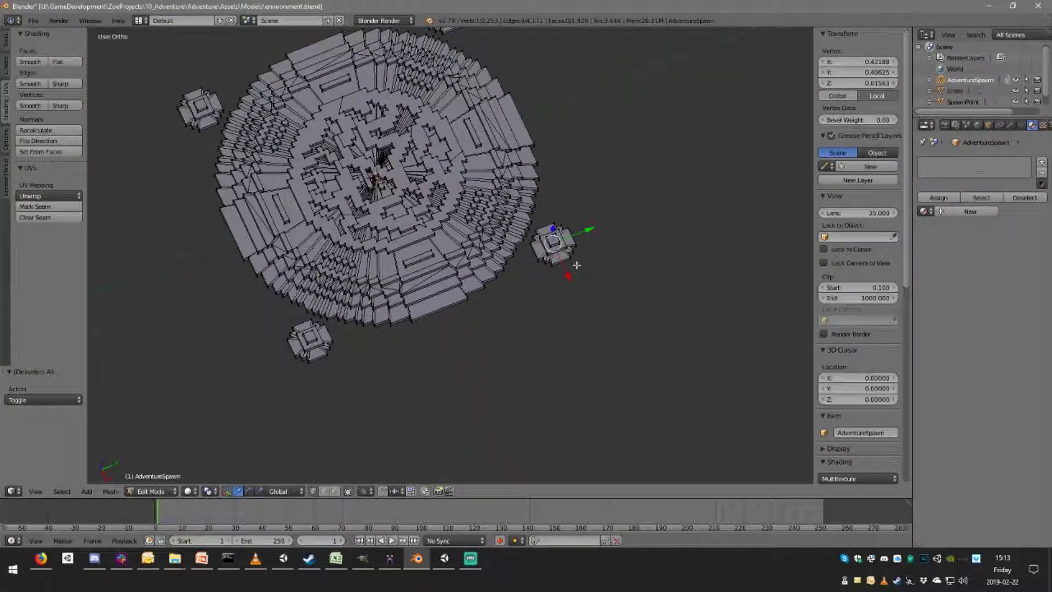
pyautogui.moveTo(577, 265)
pyautogui.mouseDown(button='middle')
pyautogui.moveTo(493, 224)
pyautogui.moveTo(458, 247)
pyautogui.moveTo(505, 294)
pyautogui.mouseUp(button='middle')
pyautogui.press('z')
pyautogui.press('z')
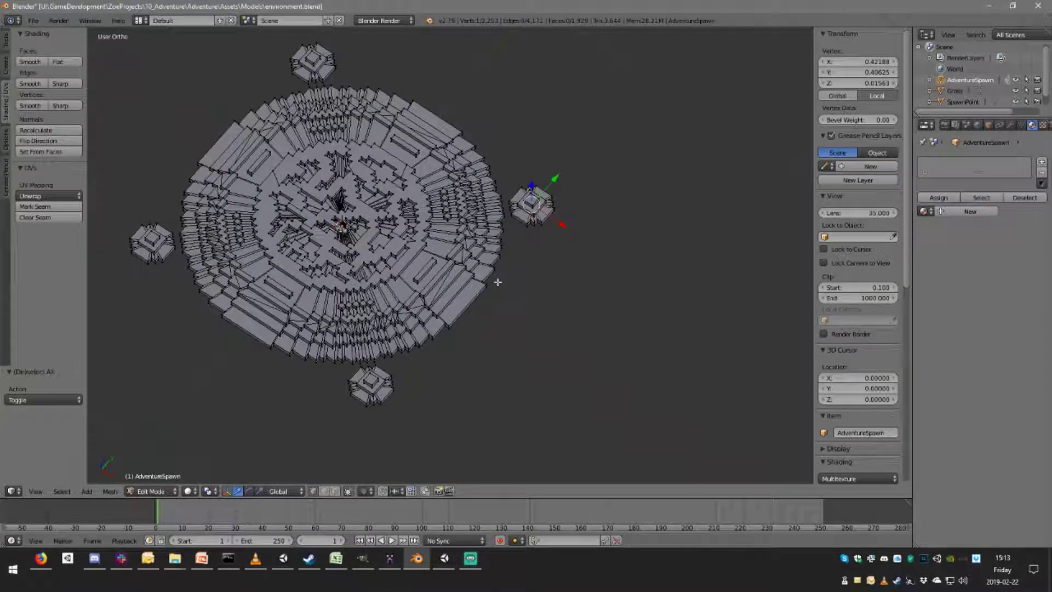
pyautogui.press('z')
pyautogui.press('z')
pyautogui.moveTo(496, 278); pyautogui.dragTo(449, 210, button='middle')
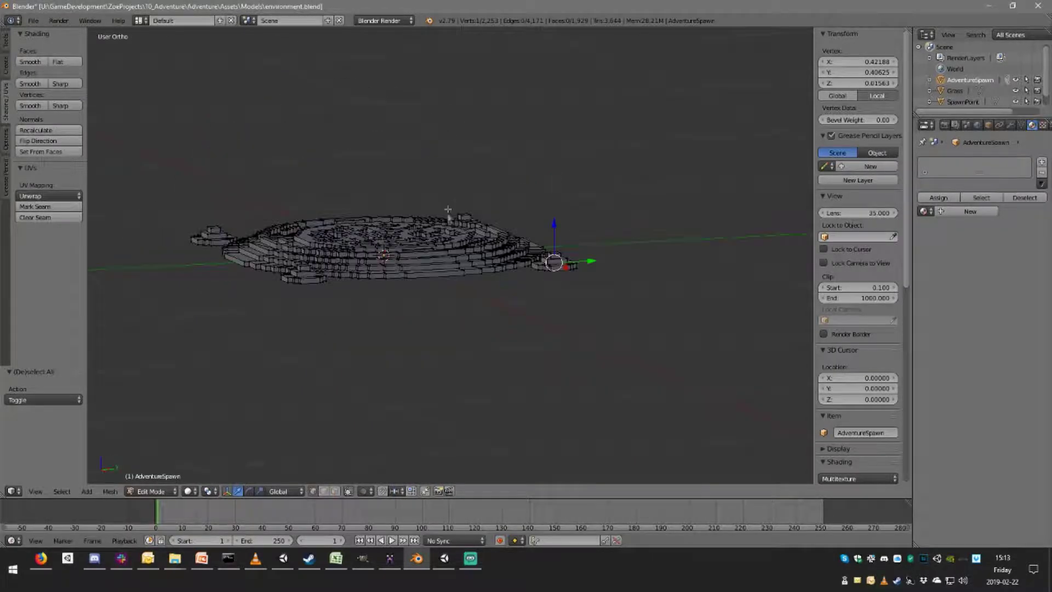
pyautogui.press('Tab')
pyautogui.scroll(-4, 447, 249)
pyautogui.moveTo(447, 249); pyautogui.dragTo(469, 319, button='middle')
pyautogui.scroll(5, 470, 320)
pyautogui.press('Tab')
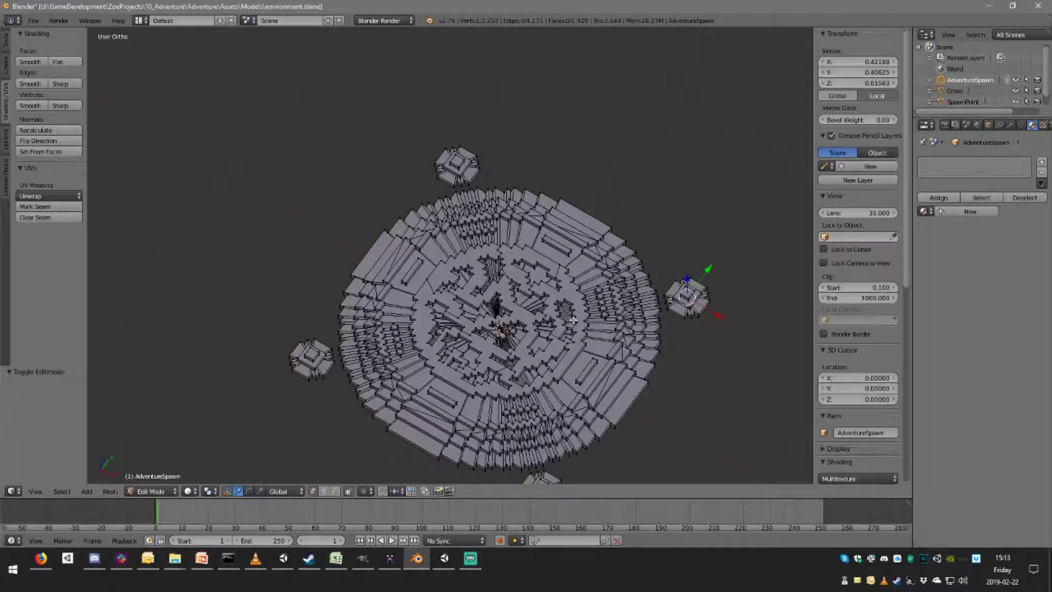
pyautogui.moveTo(482, 277); pyautogui.dragTo(480, 241, button='middle')
pyautogui.scroll(5, 480, 242)
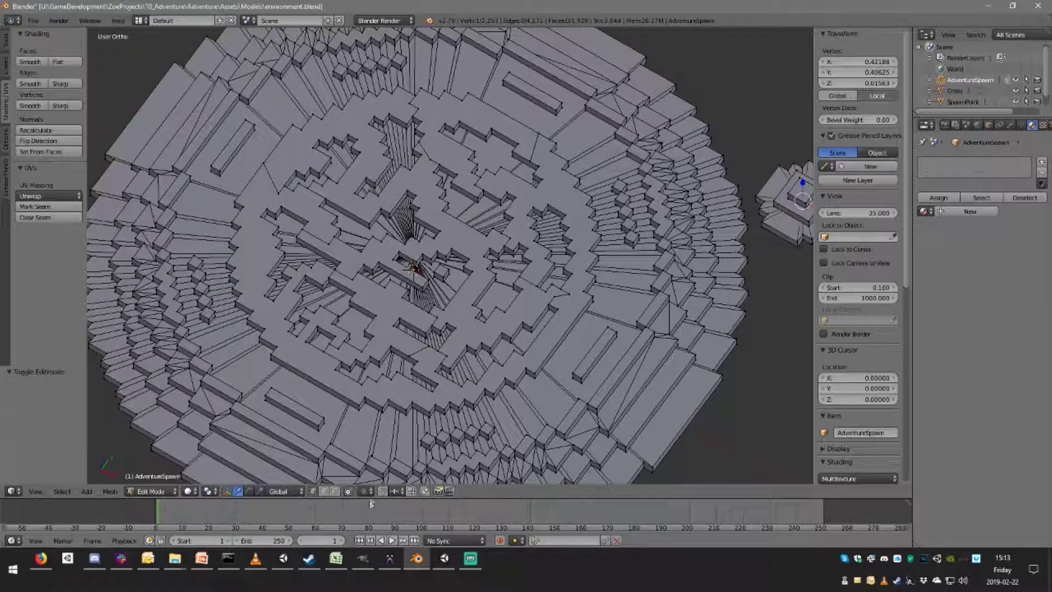
pyautogui.click(335, 491)
pyautogui.rightClick(469, 316)
pyautogui.keyDown('shift'); pyautogui.rightClick(380, 316); pyautogui.keyUp('shift')
pyautogui.moveTo(380, 315); pyautogui.dragTo(437, 317, button='middle')
pyautogui.keyDown('shift'); pyautogui.rightClick(389, 179); pyautogui.keyUp('shift')
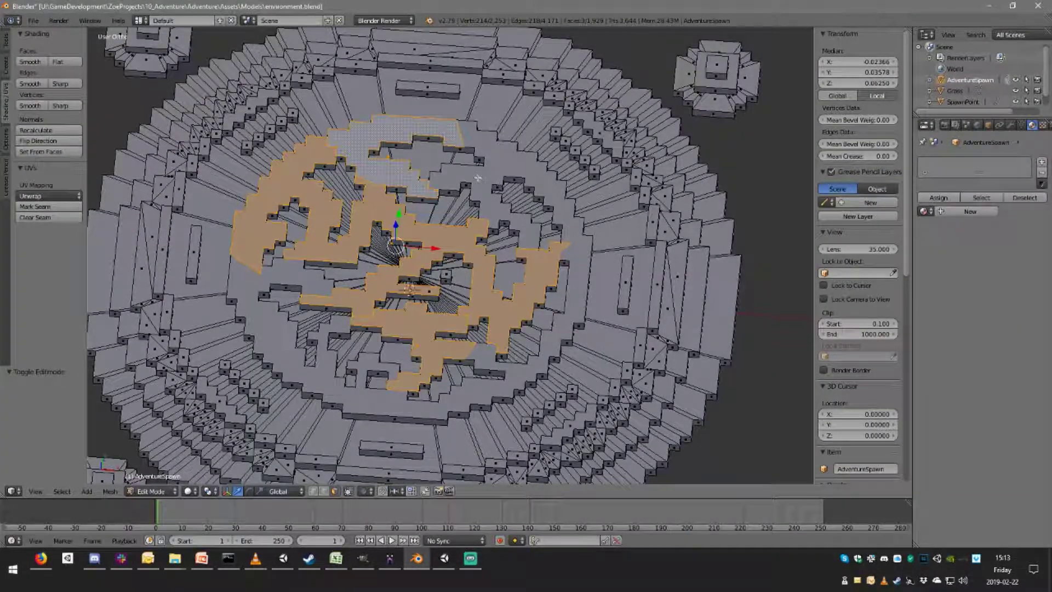
pyautogui.keyDown('shift'); pyautogui.rightClick(525, 269); pyautogui.keyUp('shift')
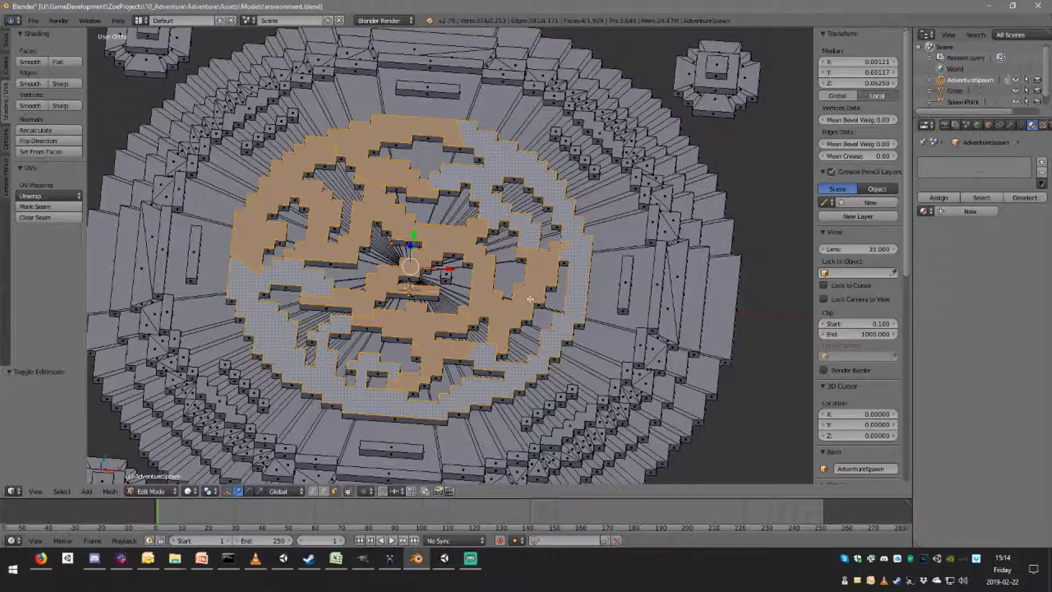
pyautogui.press('a')
# Inspect the whole platform from the top view in both edit and object mode.
pyautogui.moveTo(605, 236)
pyautogui.mouseDown(button='middle')
pyautogui.moveTo(469, 251)
pyautogui.moveTo(443, 279)
pyautogui.moveTo(461, 322)
pyautogui.moveTo(493, 291)
pyautogui.moveTo(483, 288)
pyautogui.mouseUp(button='middle')
pyautogui.press('Tab')
pyautogui.scroll(-4, 501, 289)
pyautogui.press('Tab')
pyautogui.press('KP_7')
pyautogui.scroll(5, 481, 288)
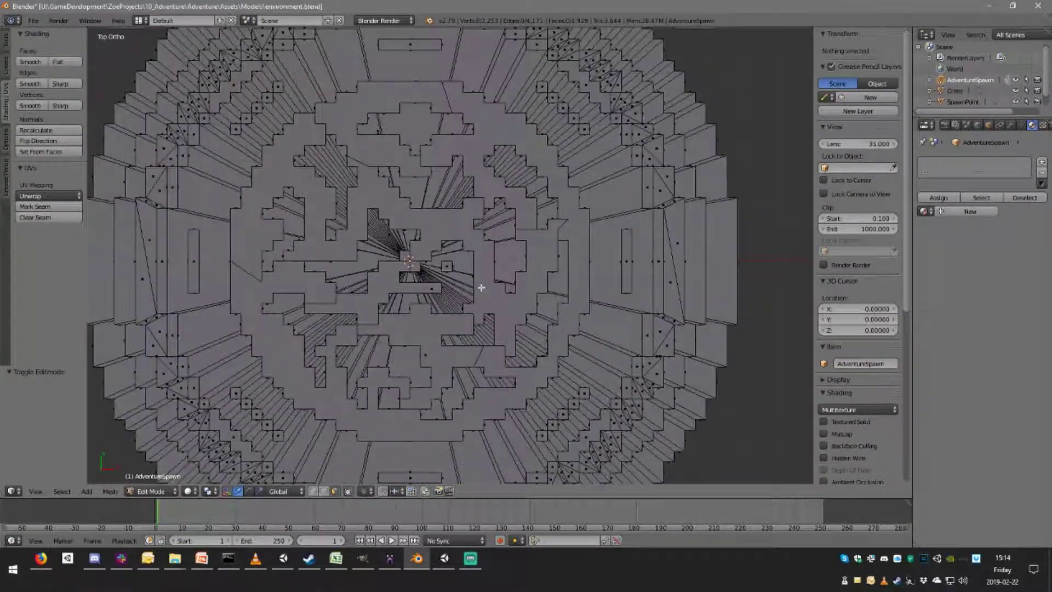
pyautogui.scroll(4, 481, 287)
pyautogui.scroll(-3, 480, 315)
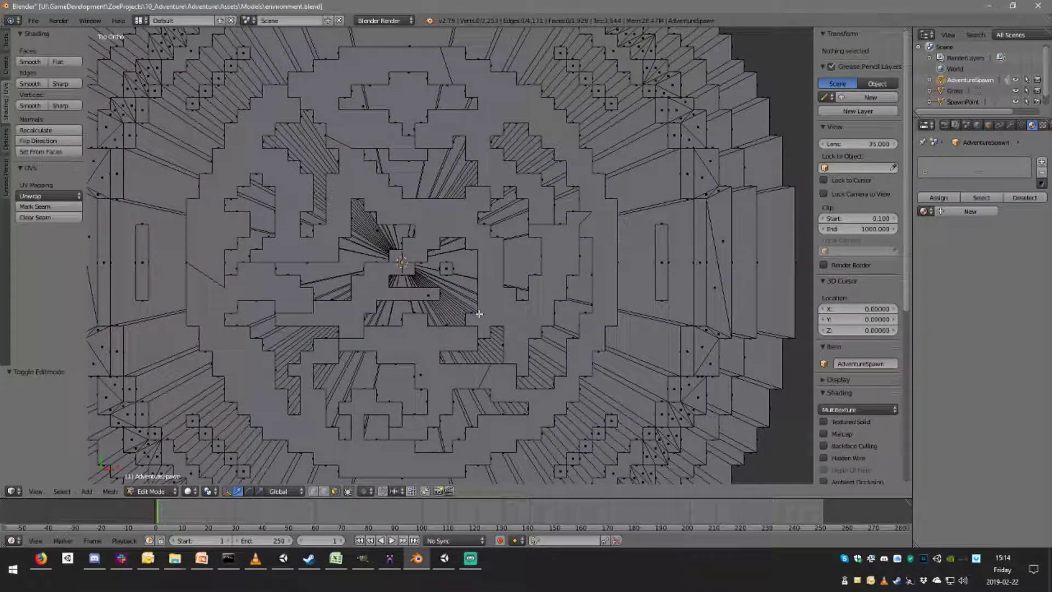
pyautogui.scroll(-3, 480, 314)
pyautogui.click(323, 491)
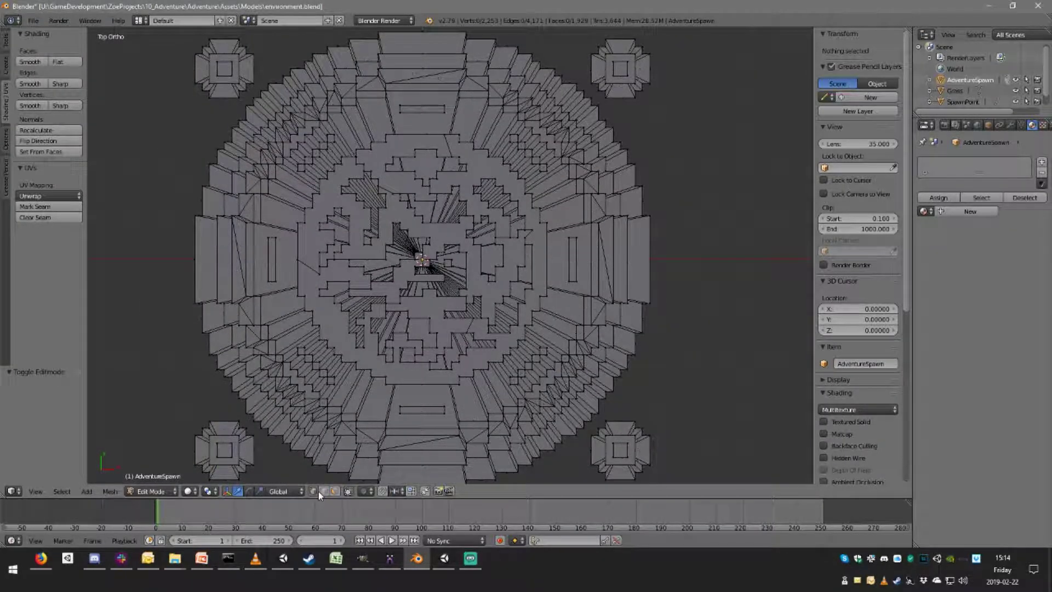
pyautogui.press('z')
pyautogui.press('z')
pyautogui.press('a')
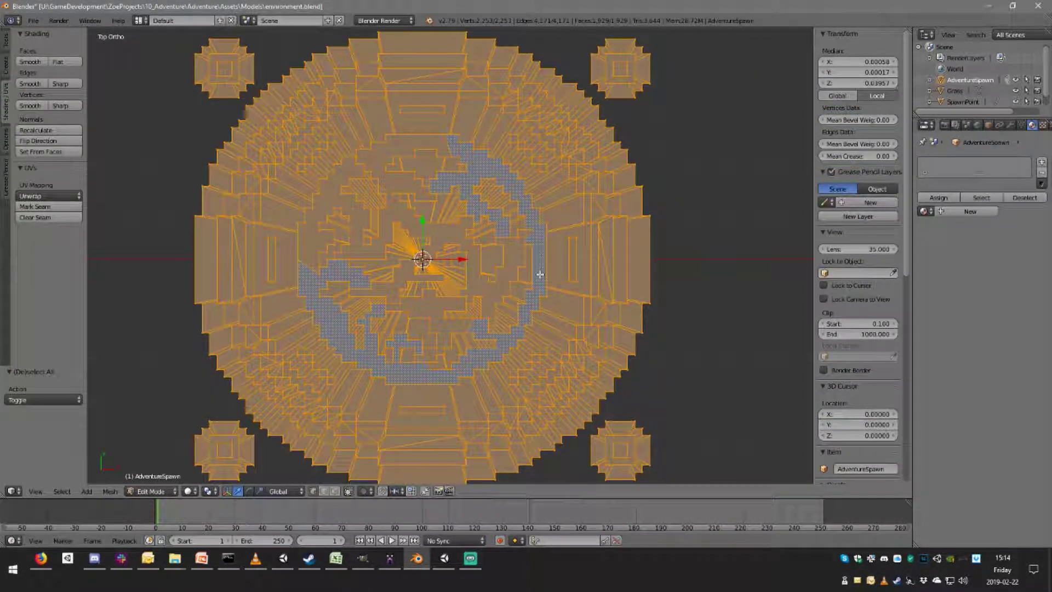
pyautogui.press('Tab')
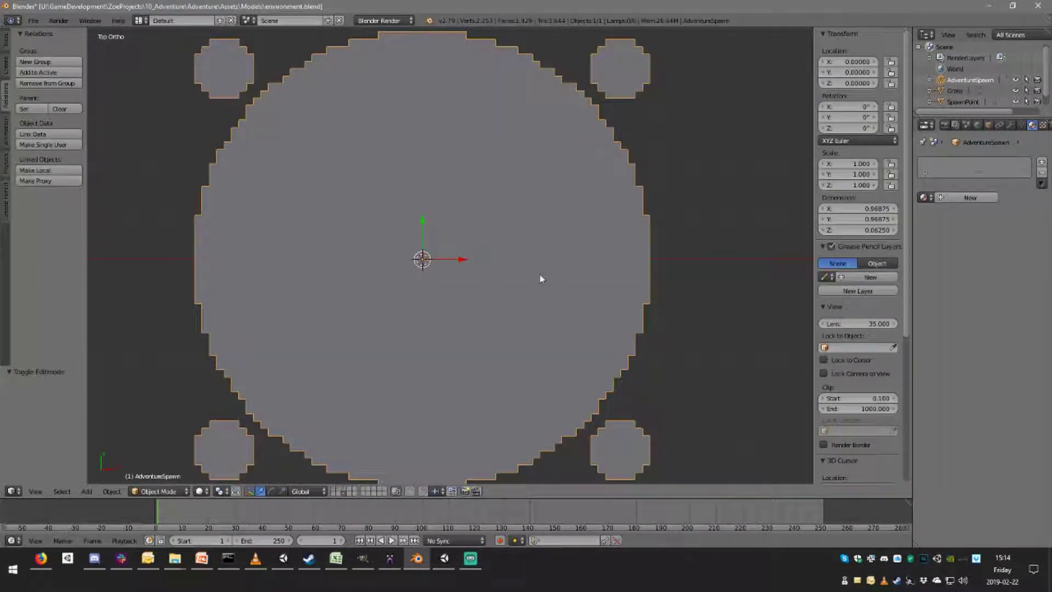
# Add two material slots to AdventureSpawn and assign the existing materials A and B to them.
pyautogui.doubleClick(1042, 163)
pyautogui.click(925, 223)
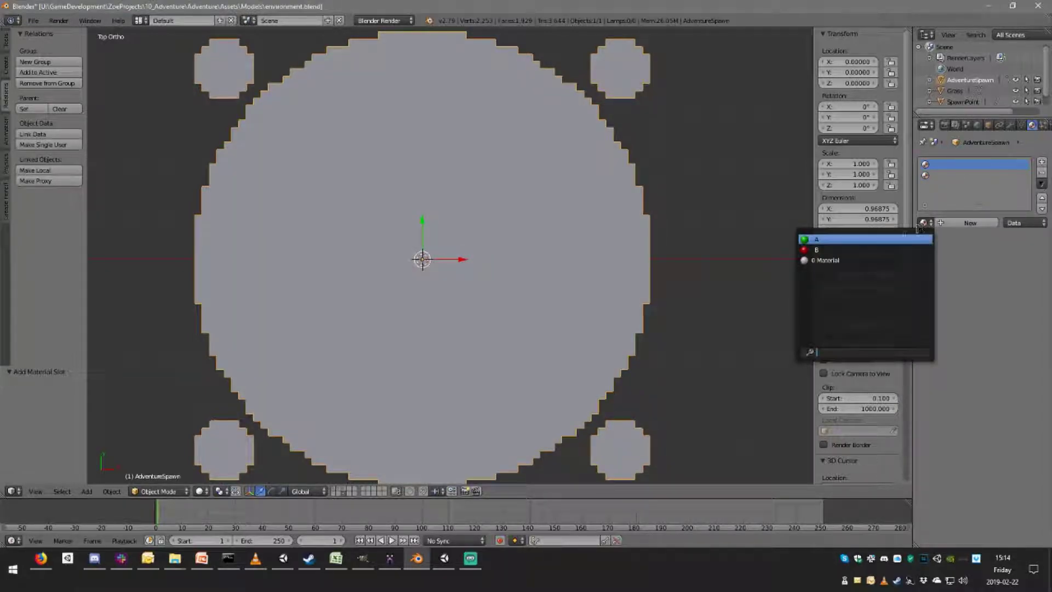
pyautogui.click(861, 239)
pyautogui.scroll(-5, 630, 257)
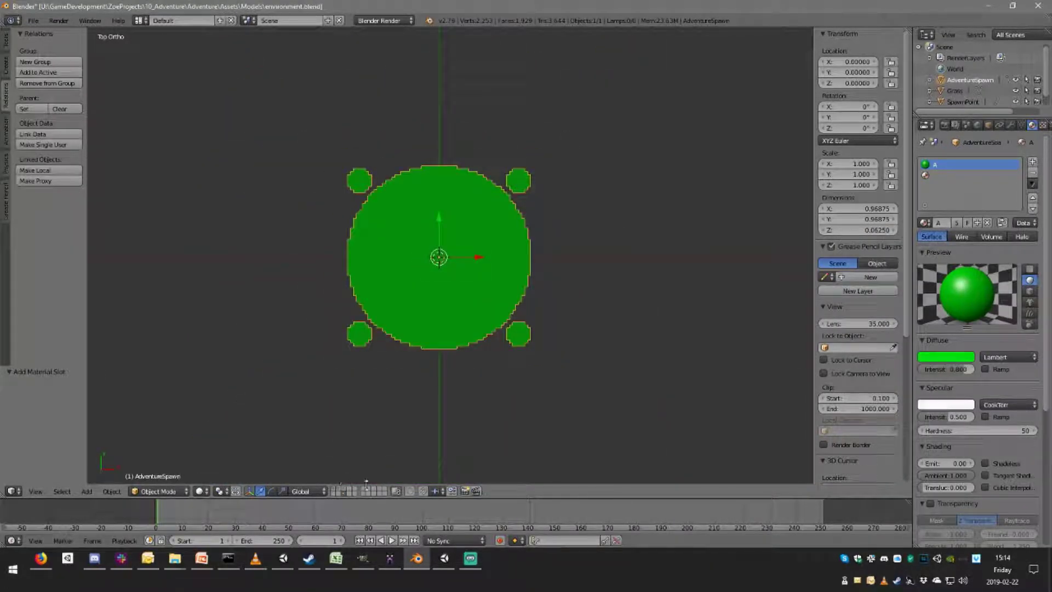
pyautogui.click(347, 489)
pyautogui.click(346, 495)
pyautogui.click(938, 175)
pyautogui.click(925, 223)
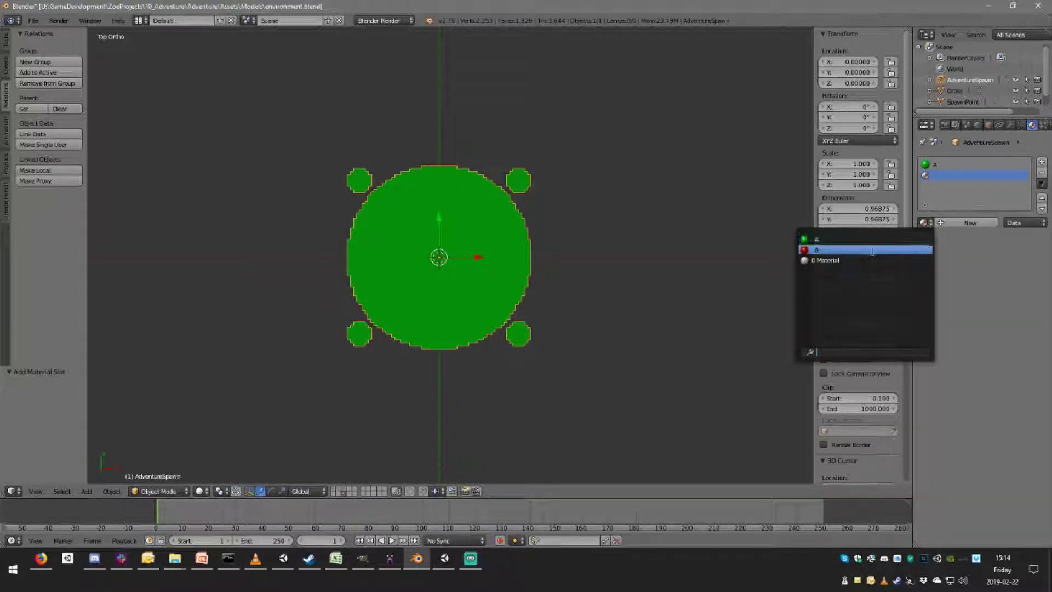
pyautogui.click(827, 245)
# Enter Edit Mode on the platform mesh and clear the whole selection.
pyautogui.press('Tab')
pyautogui.scroll(5, 478, 272)
pyautogui.scroll(-3, 478, 277)
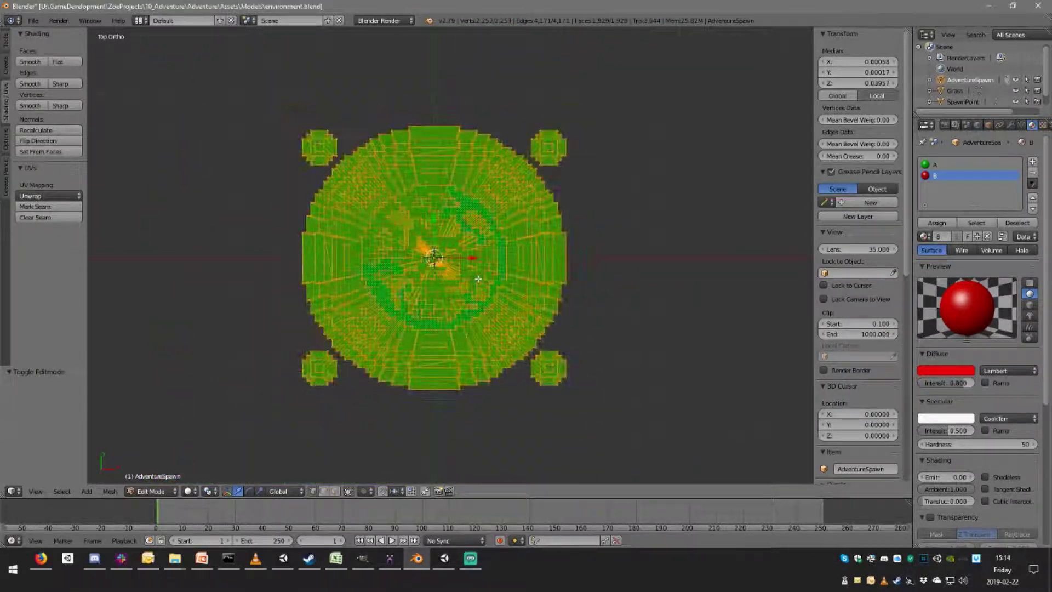
pyautogui.press('a')
pyautogui.scroll(4, 477, 277)
pyautogui.moveTo(469, 274); pyautogui.dragTo(533, 209, button='middle')
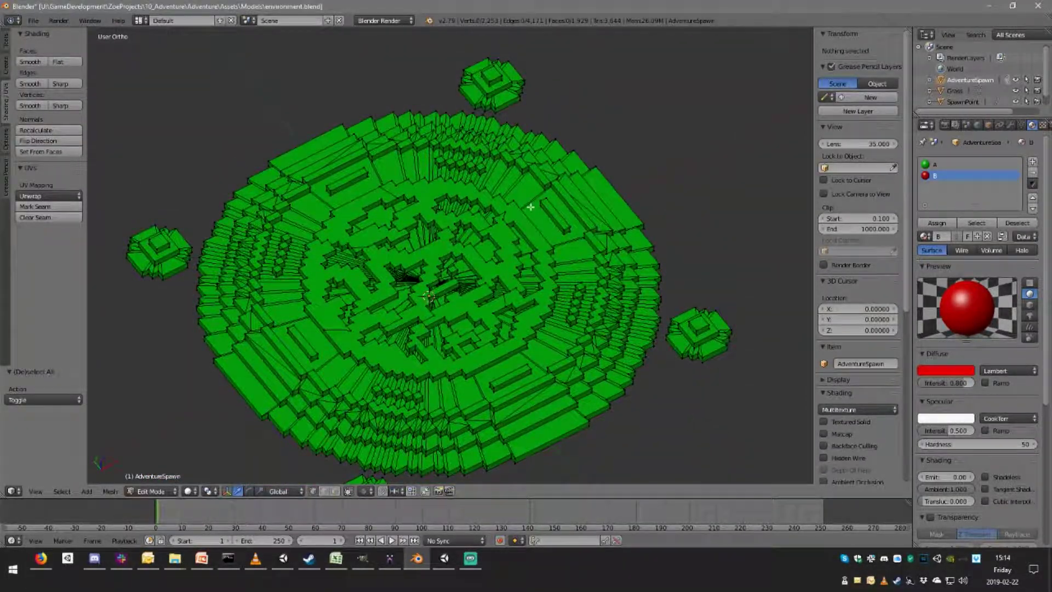
pyautogui.rightClick(540, 211)
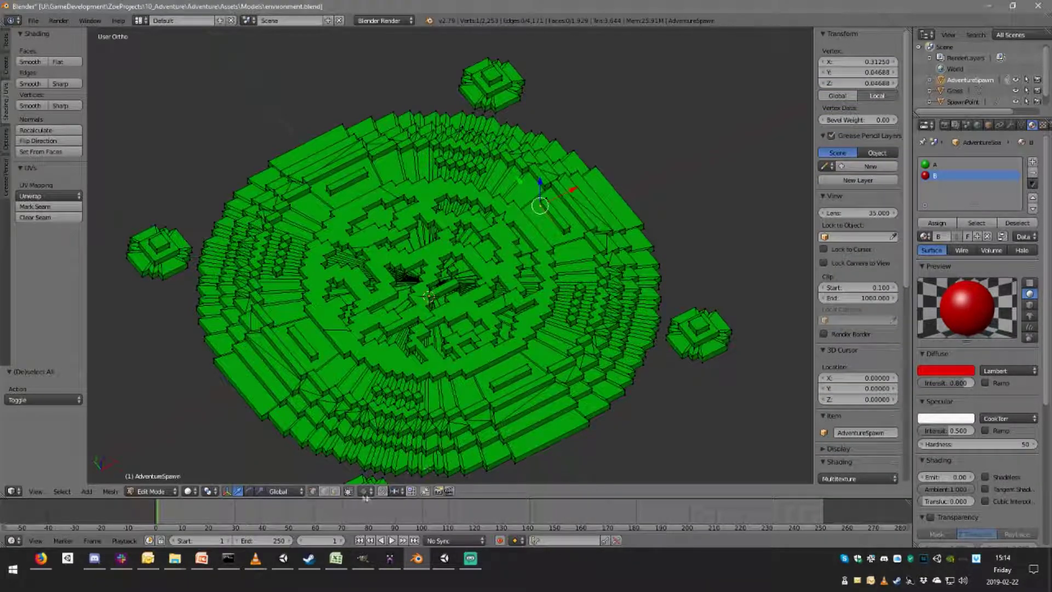
pyautogui.rightClick(548, 222)
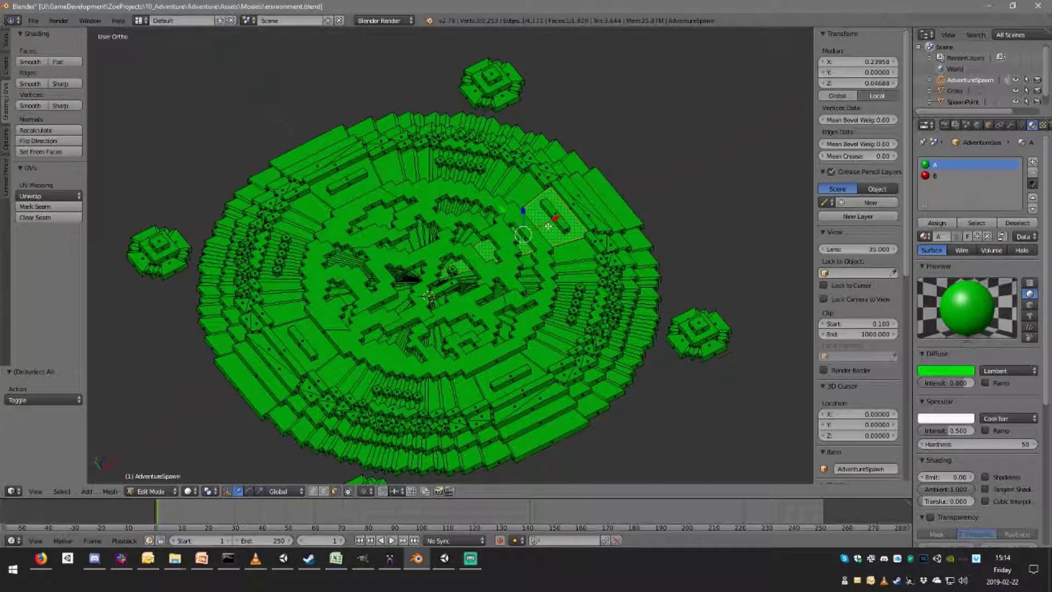
pyautogui.hotkey('ctrl', 'l')
pyautogui.hotkey('ctrl', 'z')
pyautogui.moveTo(570, 243); pyautogui.dragTo(502, 286, button='middle')
pyautogui.scroll(3, 526, 308)
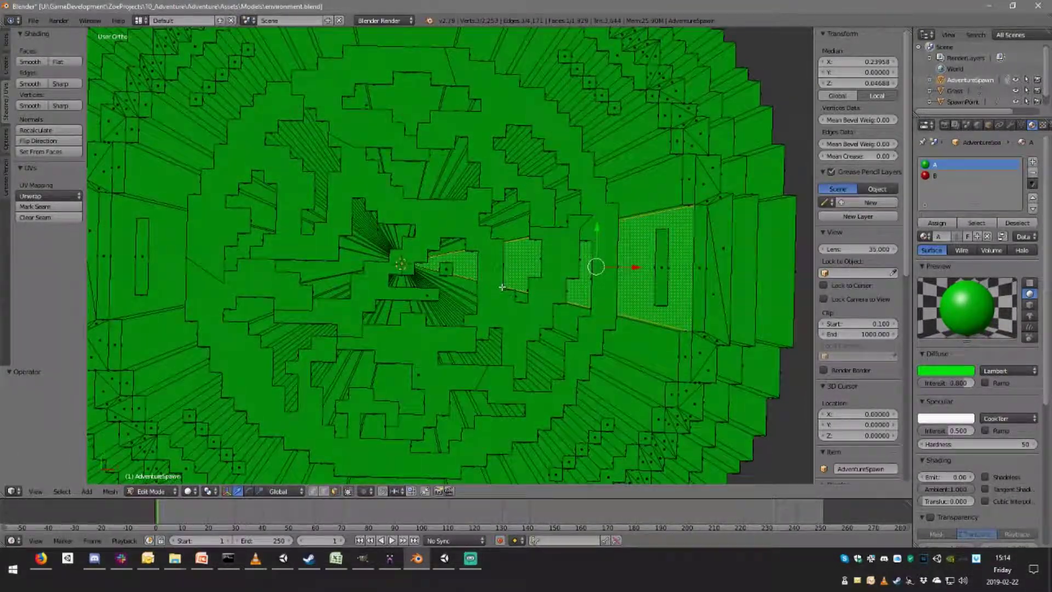
pyautogui.press('KP_7')
pyautogui.press('z')
pyautogui.press('z')
pyautogui.keyDown('shift'); pyautogui.moveTo(572, 239); pyautogui.dragTo(507, 337, button='middle'); pyautogui.keyUp('shift')
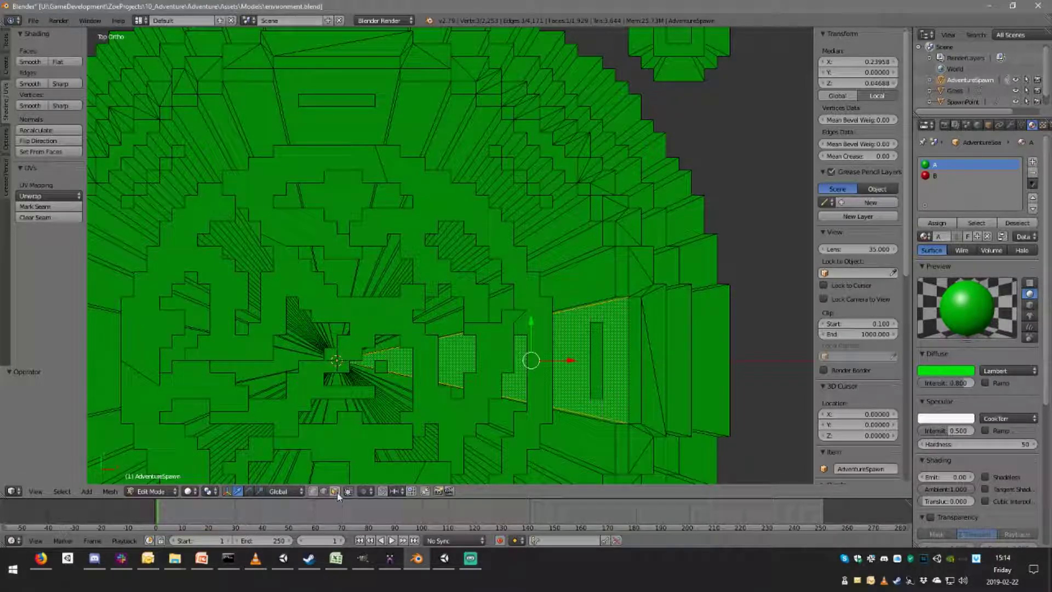
pyautogui.moveTo(587, 311); pyautogui.dragTo(586, 290)
pyautogui.press('b')
pyautogui.moveTo(573, 224); pyautogui.dragTo(559, 190)
pyautogui.moveTo(571, 250); pyautogui.dragTo(595, 190, button='middle')
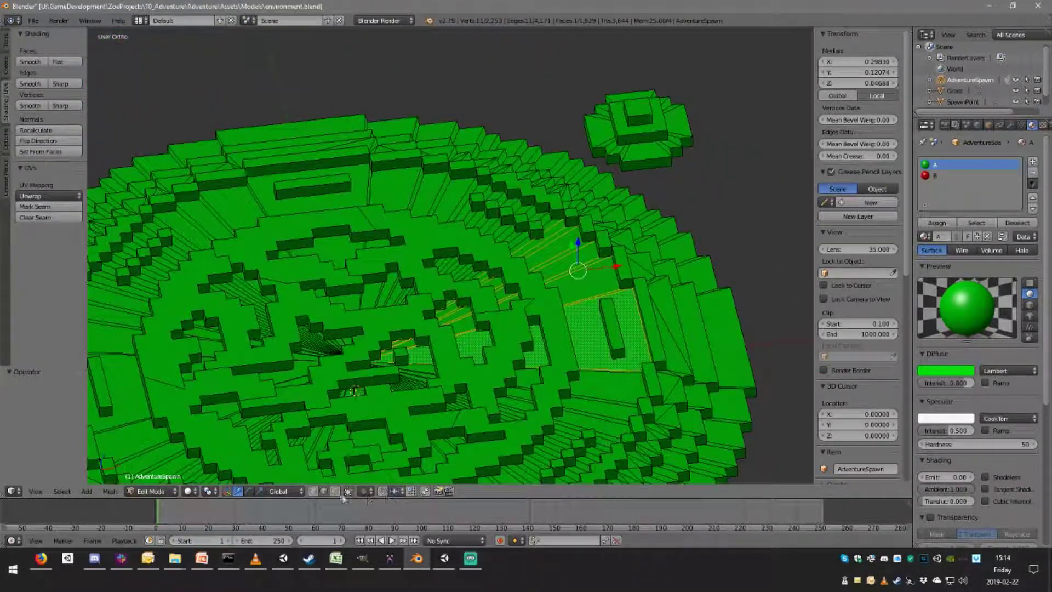
# In face select mode, select the two flat wedge faces flanking the raised bar on the inner ring's +X side.
pyautogui.click(335, 491)
pyautogui.rightClick(590, 307)
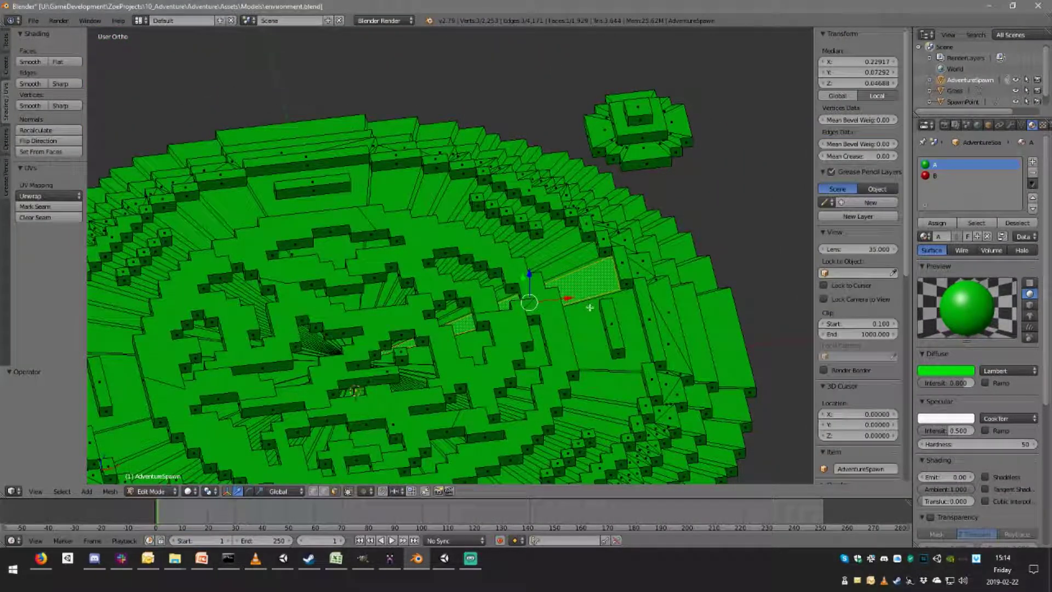
pyautogui.keyDown('shift'); pyautogui.rightClick(587, 299); pyautogui.keyUp('shift')
pyautogui.moveTo(587, 300); pyautogui.dragTo(587, 273, button='middle')
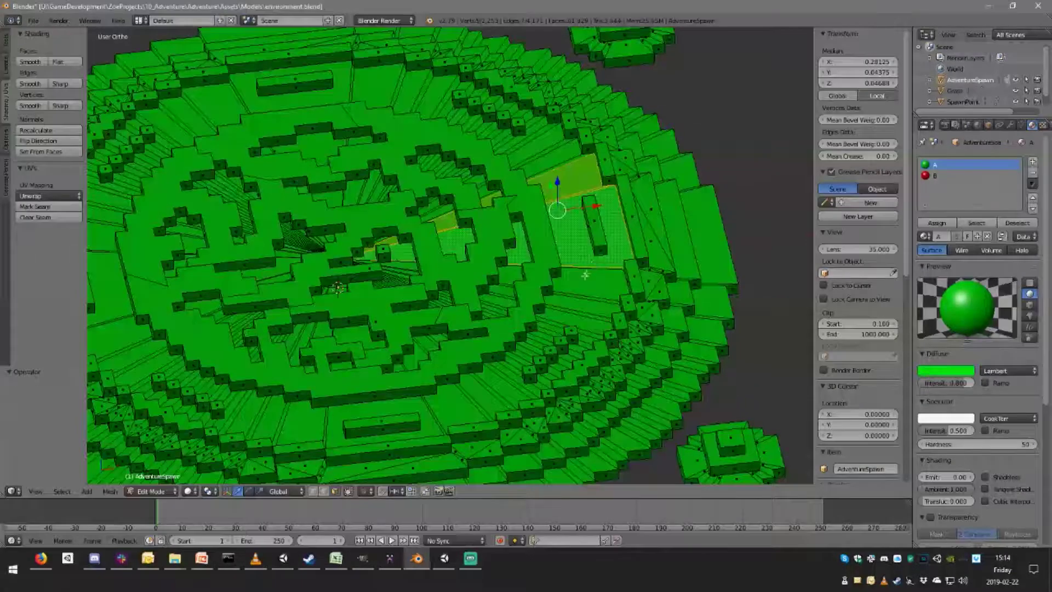
pyautogui.keyDown('shift'); pyautogui.rightClick(577, 263); pyautogui.keyUp('shift')
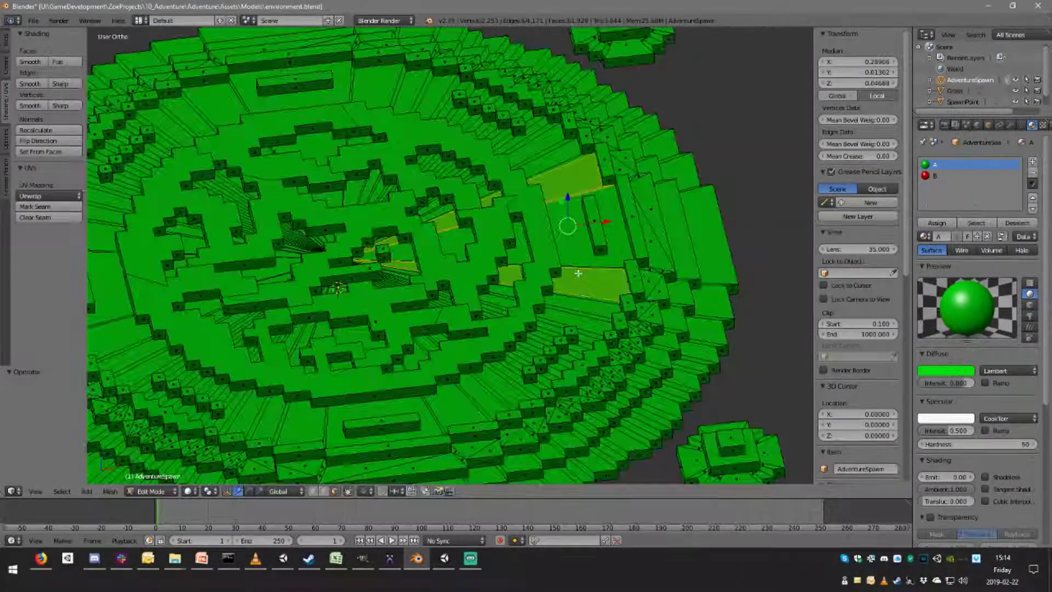
# Switch to wireframe display and add the wide wedge face between the two selected ones to the selection.
pyautogui.press('z')
pyautogui.scroll(5, 567, 285)
pyautogui.moveTo(677, 258); pyautogui.dragTo(598, 299, button='middle')
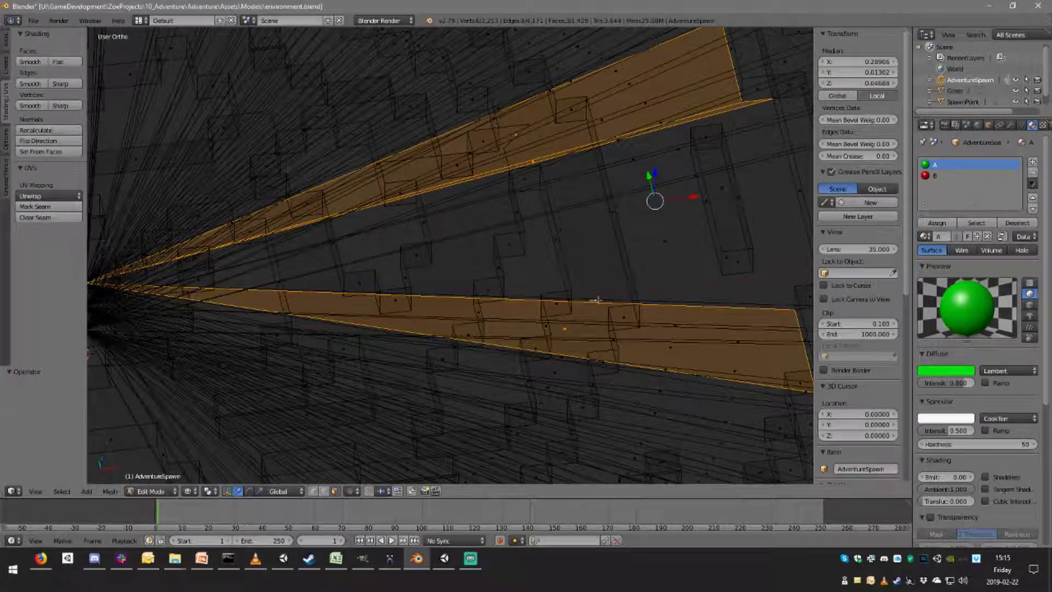
pyautogui.keyDown('shift'); pyautogui.rightClick(566, 301); pyautogui.keyUp('shift')
pyautogui.keyDown('shift'); pyautogui.rightClick(569, 230); pyautogui.keyUp('shift')
pyautogui.moveTo(570, 230); pyautogui.dragTo(528, 255, button='middle')
pyautogui.moveTo(636, 209); pyautogui.dragTo(553, 282, button='middle')
pyautogui.press('KP_7')
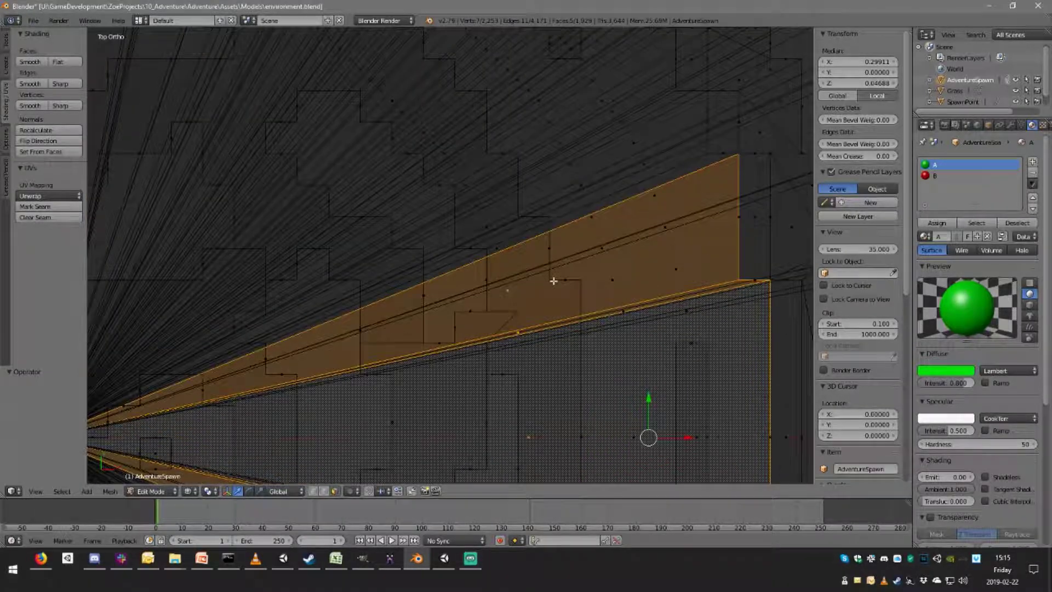
# Extend the selection counter-clockwise by box-selecting the adjoining wedge faces of the same ring.
pyautogui.press('b')
pyautogui.moveTo(506, 217); pyautogui.dragTo(496, 201)
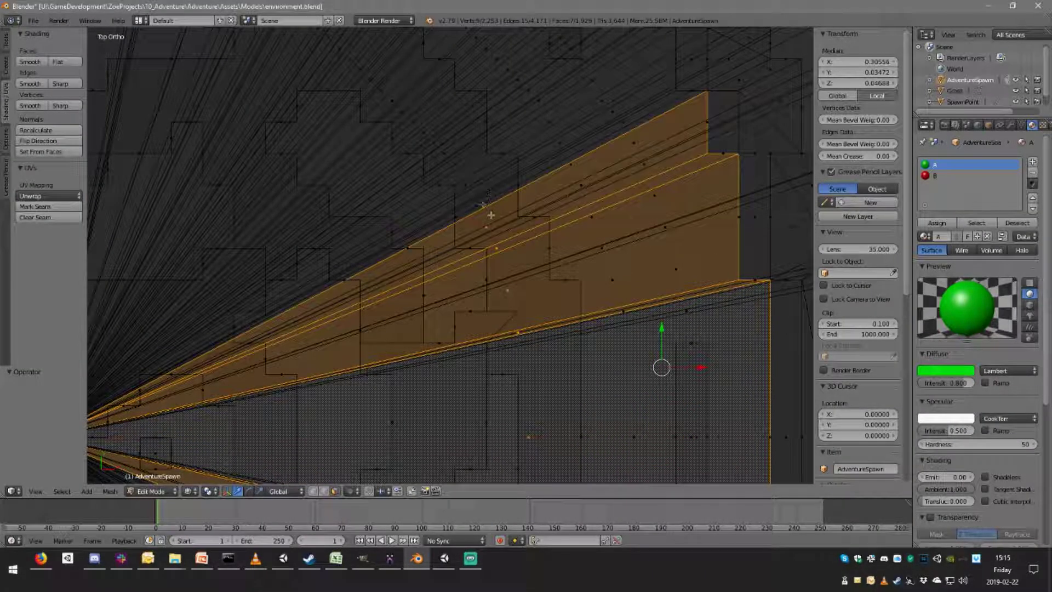
pyautogui.keyDown('shift'); pyautogui.moveTo(476, 193); pyautogui.dragTo(526, 266, button='middle'); pyautogui.keyUp('shift')
pyautogui.press('b')
pyautogui.moveTo(526, 284); pyautogui.dragTo(539, 246)
pyautogui.press('b')
pyautogui.moveTo(515, 267)
pyautogui.mouseDown()
pyautogui.moveTo(517, 229)
pyautogui.moveTo(512, 247)
pyautogui.mouseUp()
pyautogui.press('b')
pyautogui.moveTo(481, 211); pyautogui.dragTo(493, 222)
pyautogui.moveTo(446, 158); pyautogui.dragTo(489, 217)
# Extend the face selection counter-clockwise by box-selecting the ring's narrow wedge faces through the middle of the +X/+Y quadrant.
pyautogui.keyDown('shift'); pyautogui.moveTo(444, 144); pyautogui.dragTo(571, 214, button='middle'); pyautogui.keyUp('shift')
pyautogui.press('b')
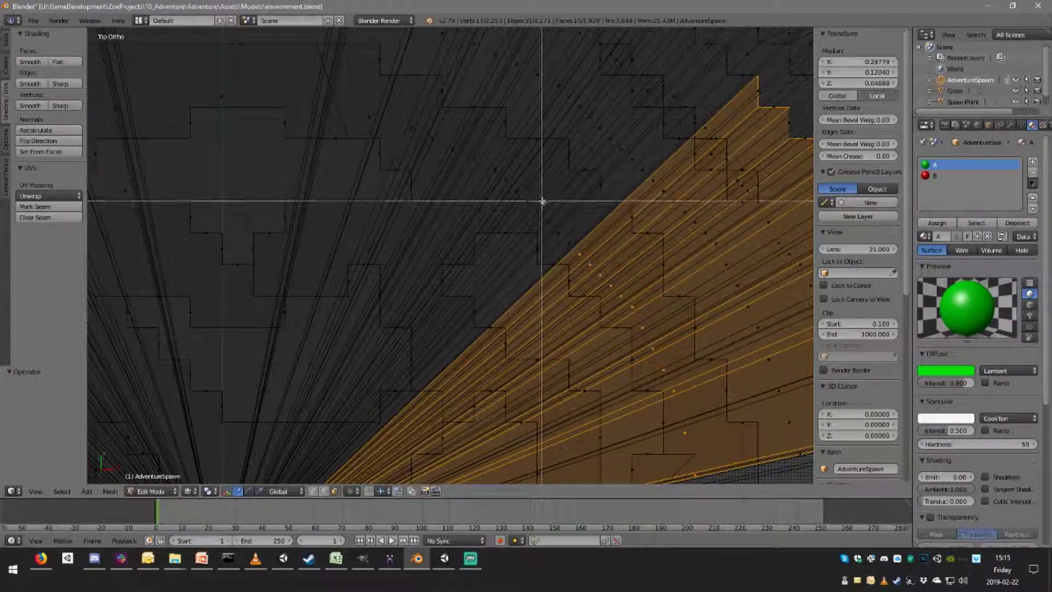
pyautogui.moveTo(579, 250); pyautogui.dragTo(579, 251)
pyautogui.press('b')
pyautogui.moveTo(498, 166); pyautogui.dragTo(545, 219)
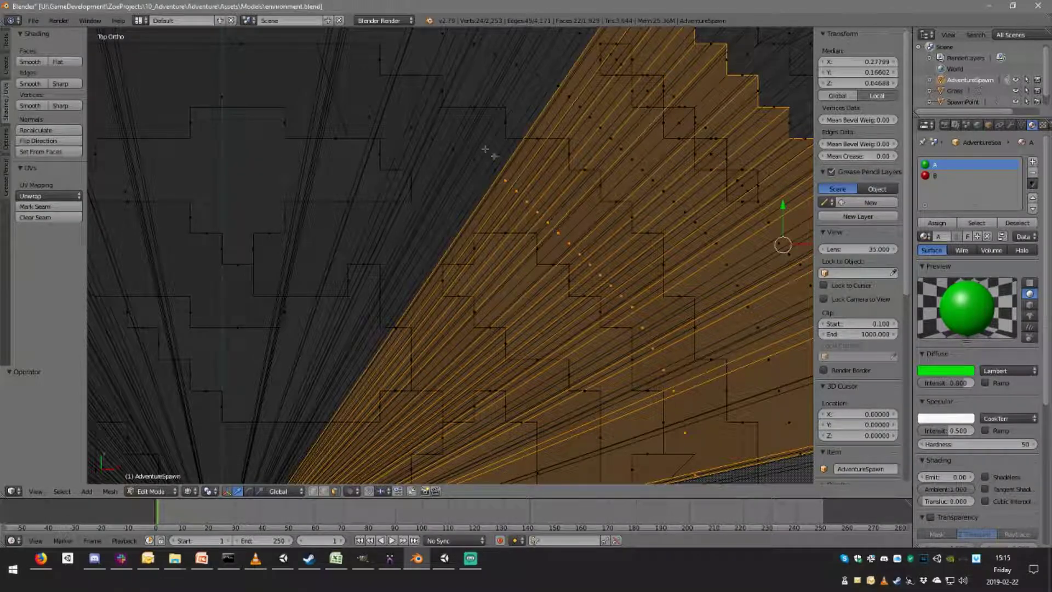
pyautogui.keyDown('shift'); pyautogui.moveTo(486, 150); pyautogui.dragTo(568, 223, button='middle'); pyautogui.keyUp('shift')
pyautogui.press('b')
pyautogui.moveTo(592, 239); pyautogui.dragTo(593, 239)
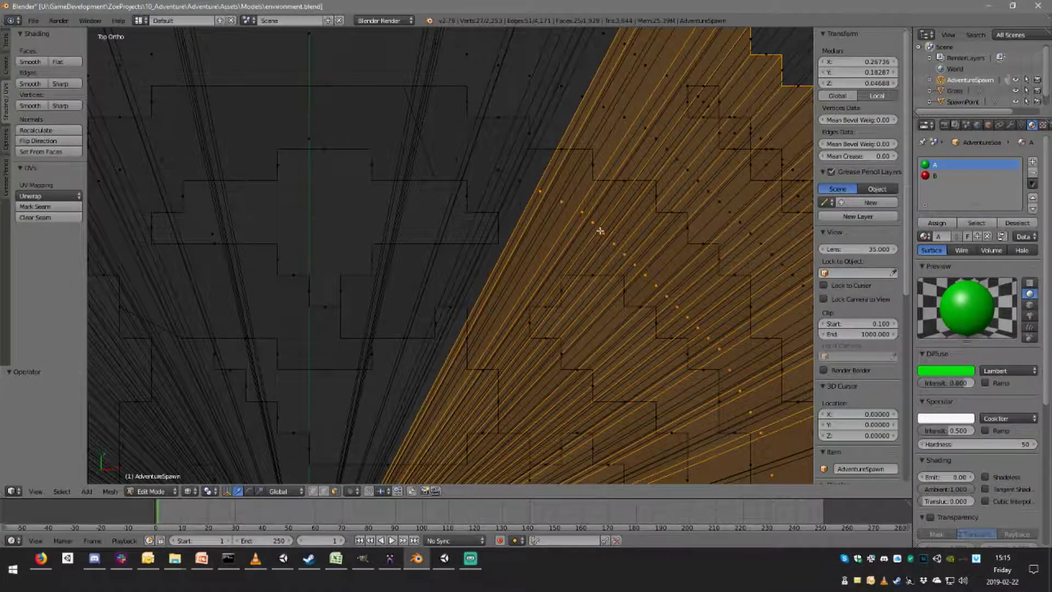
# Add the remaining ring wedge faces of the +X/+Y quadrant, up to the wide +Y wedge, to the selection.
pyautogui.keyDown('shift'); pyautogui.moveTo(601, 228); pyautogui.dragTo(522, 193, button='middle'); pyautogui.keyUp('shift')
pyautogui.moveTo(488, 179); pyautogui.dragTo(516, 198)
pyautogui.keyDown('shift'); pyautogui.moveTo(504, 187); pyautogui.dragTo(605, 211, button='middle'); pyautogui.keyUp('shift')
pyautogui.press('b')
pyautogui.moveTo(516, 190); pyautogui.dragTo(576, 218)
pyautogui.keyDown('shift'); pyautogui.moveTo(512, 183); pyautogui.dragTo(611, 205, button='middle'); pyautogui.keyUp('shift')
pyautogui.press('b')
pyautogui.moveTo(603, 196); pyautogui.dragTo(632, 217)
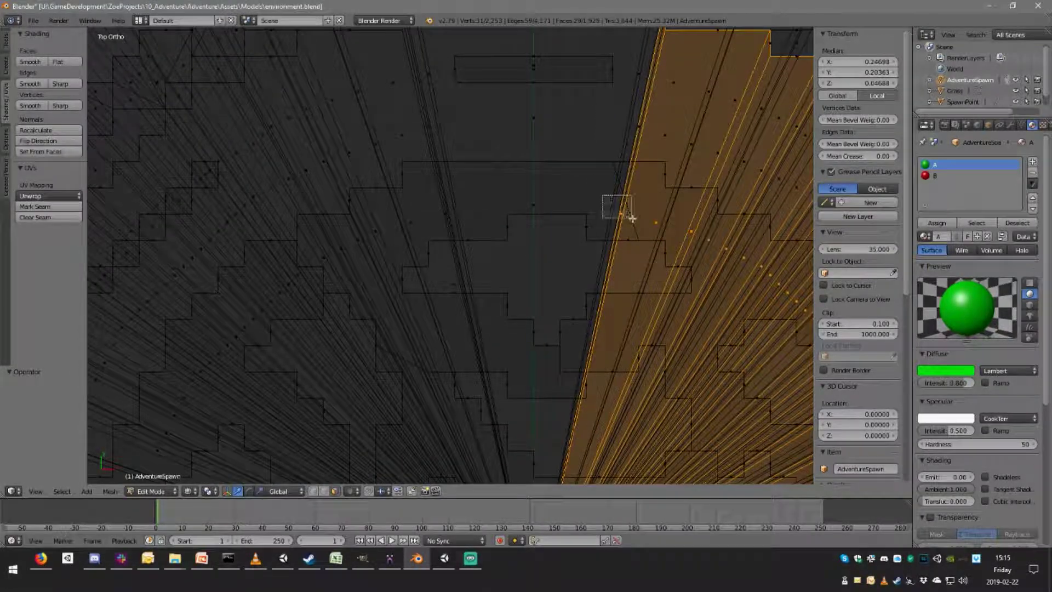
# Box-select the wide wedge face on the ring's +Y side and the first narrow wedges of the -X/+Y quadrant.
pyautogui.moveTo(551, 209); pyautogui.dragTo(552, 211)
pyautogui.keyDown('shift'); pyautogui.moveTo(507, 184); pyautogui.dragTo(641, 171, button='middle'); pyautogui.keyUp('shift')
pyautogui.press('b')
pyautogui.moveTo(583, 190); pyautogui.dragTo(502, 224)
pyautogui.keyDown('shift'); pyautogui.moveTo(548, 214); pyautogui.dragTo(607, 184, button='middle'); pyautogui.keyUp('shift')
pyautogui.moveTo(528, 213); pyautogui.dragTo(529, 215)
pyautogui.keyDown('shift'); pyautogui.moveTo(532, 215); pyautogui.dragTo(575, 183, button='middle'); pyautogui.keyUp('shift')
pyautogui.press('b')
pyautogui.moveTo(573, 172); pyautogui.dragTo(521, 221)
# Add the narrow wedge faces in the middle of the ring's -X/+Y quadrant to the selection.
pyautogui.press('b')
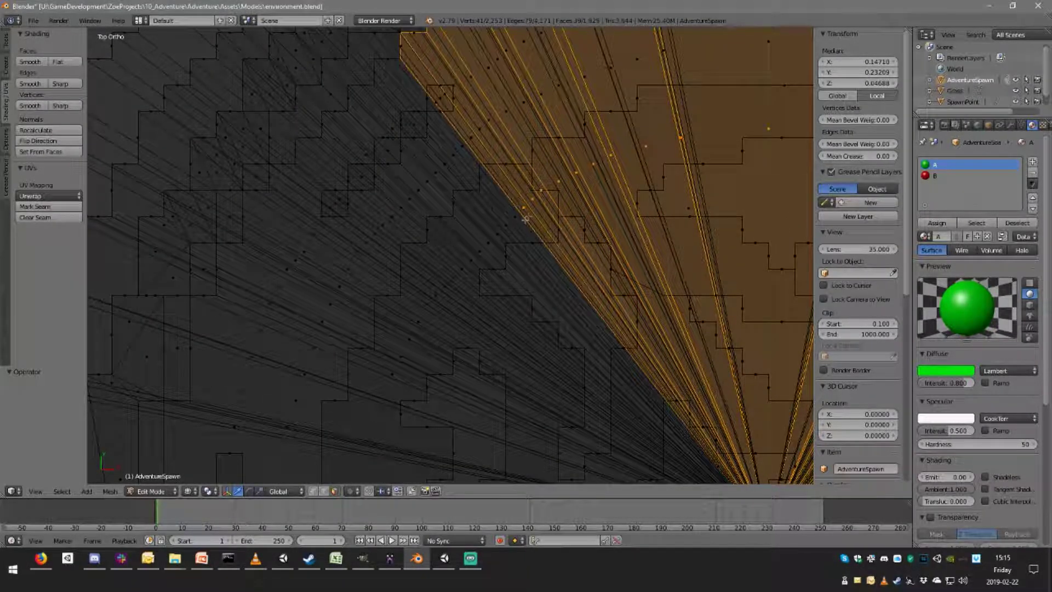
pyautogui.keyDown('shift'); pyautogui.moveTo(521, 221); pyautogui.dragTo(564, 179, button='middle'); pyautogui.keyUp('shift')
pyautogui.press('b')
pyautogui.moveTo(564, 179); pyautogui.dragTo(521, 214)
pyautogui.keyDown('shift'); pyautogui.moveTo(521, 214); pyautogui.dragTo(576, 179, button='middle'); pyautogui.keyUp('shift')
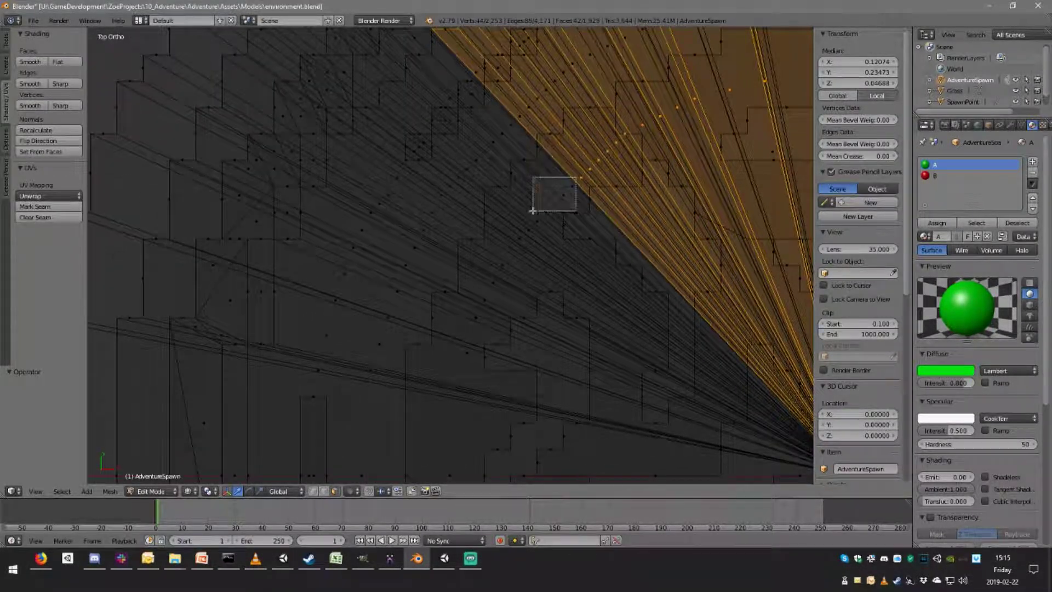
pyautogui.moveTo(533, 211); pyautogui.dragTo(533, 212)
pyautogui.keyDown('shift'); pyautogui.moveTo(549, 210); pyautogui.dragTo(582, 175, button='middle'); pyautogui.keyUp('shift')
pyautogui.press('b')
pyautogui.moveTo(583, 176); pyautogui.dragTo(554, 213)
# Continue box-selecting the ring's wedge faces through the last part of the -X/+Y quadrant toward the -X side.
pyautogui.keyDown('shift'); pyautogui.moveTo(557, 205); pyautogui.dragTo(583, 166, button='middle'); pyautogui.keyUp('shift')
pyautogui.press('b')
pyautogui.moveTo(583, 165); pyautogui.dragTo(541, 219)
pyautogui.keyDown('shift'); pyautogui.moveTo(567, 195); pyautogui.dragTo(590, 142, button='middle'); pyautogui.keyUp('shift')
pyautogui.press('b')
pyautogui.moveTo(575, 149); pyautogui.dragTo(568, 160)
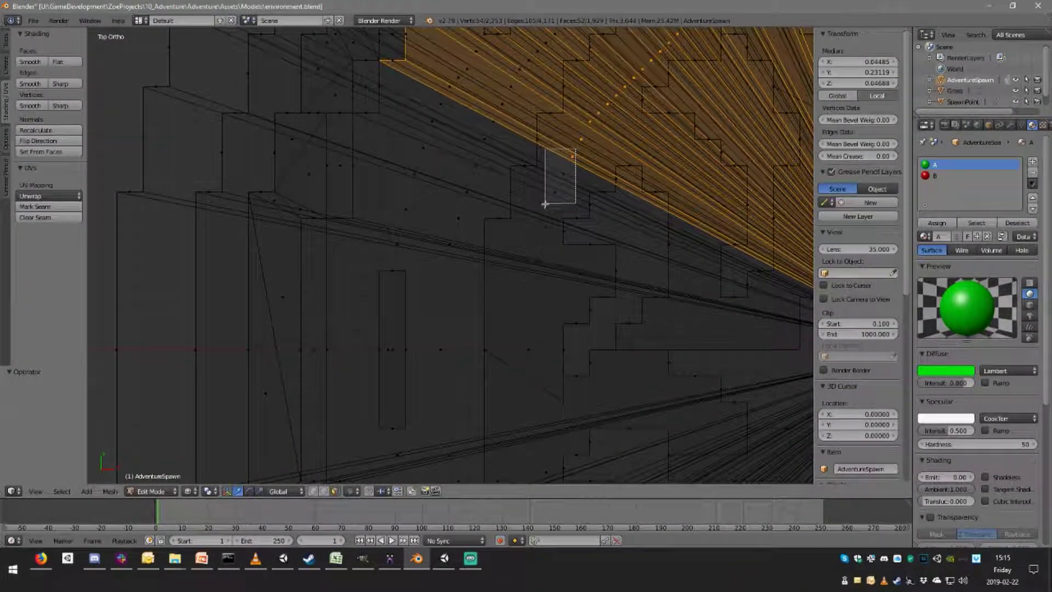
pyautogui.moveTo(545, 203); pyautogui.dragTo(546, 205)
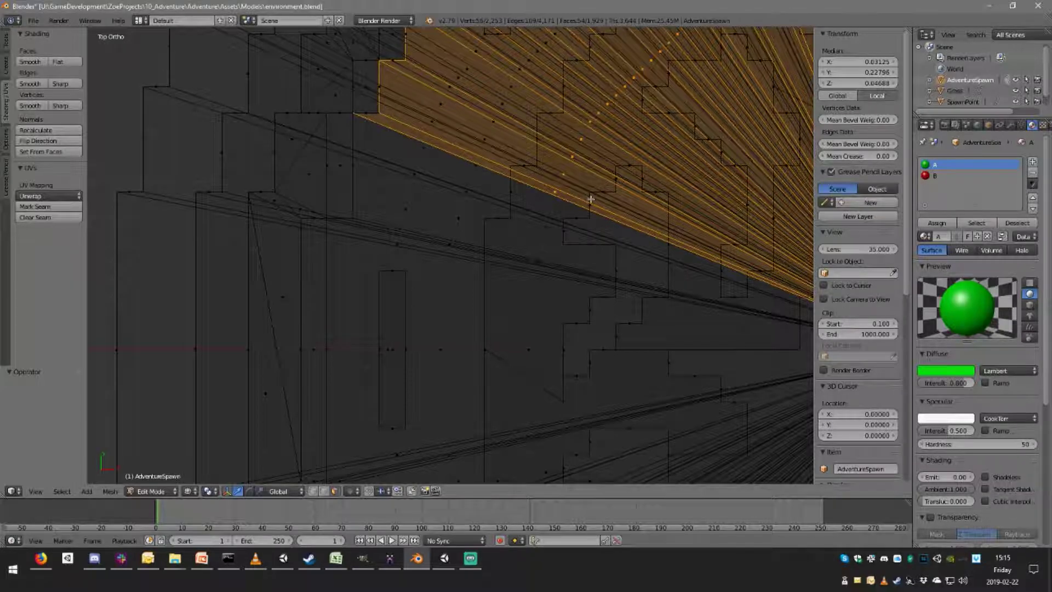
# Box-select the wide wedge face on the ring's -X side together with the adjoining wedge faces on both sides of it.
pyautogui.keyDown('shift'); pyautogui.moveTo(587, 201); pyautogui.dragTo(572, 161, button='middle'); pyautogui.keyUp('shift')
pyautogui.press('b')
pyautogui.moveTo(516, 167); pyautogui.dragTo(535, 245)
pyautogui.keyDown('shift'); pyautogui.moveTo(537, 254); pyautogui.dragTo(521, 162, button='middle'); pyautogui.keyUp('shift')
pyautogui.press('b')
pyautogui.moveTo(500, 108); pyautogui.dragTo(534, 283)
pyautogui.keyDown('shift'); pyautogui.moveTo(534, 283); pyautogui.dragTo(484, 204, button='middle'); pyautogui.keyUp('shift')
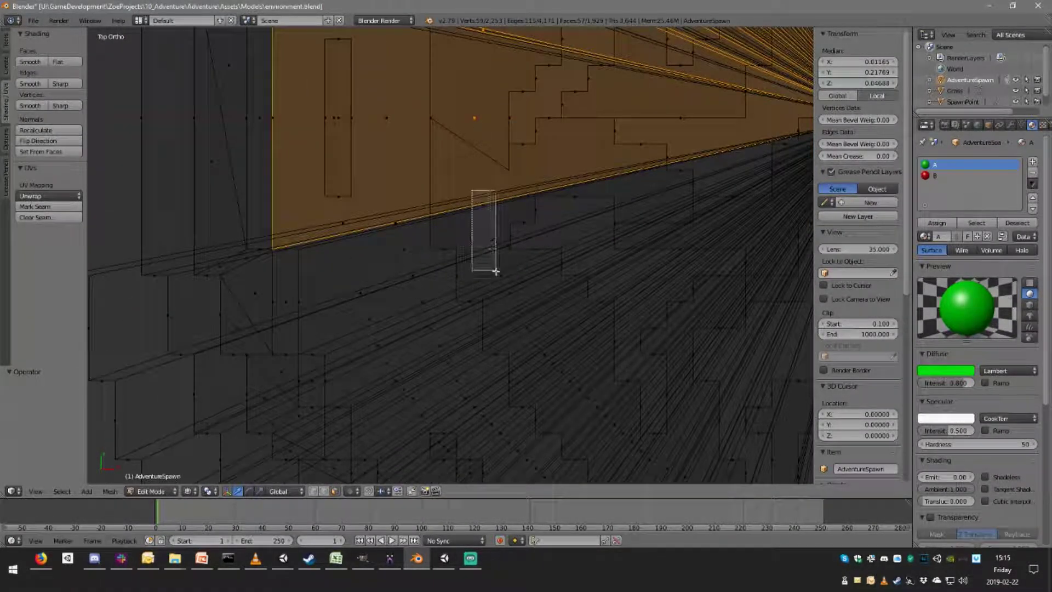
pyautogui.moveTo(495, 271); pyautogui.dragTo(497, 272)
# Leave Edit Mode, look at the original SpawnPoint object on its layer, and return to editing the AdventureSpawn mesh.
pyautogui.press('Tab')
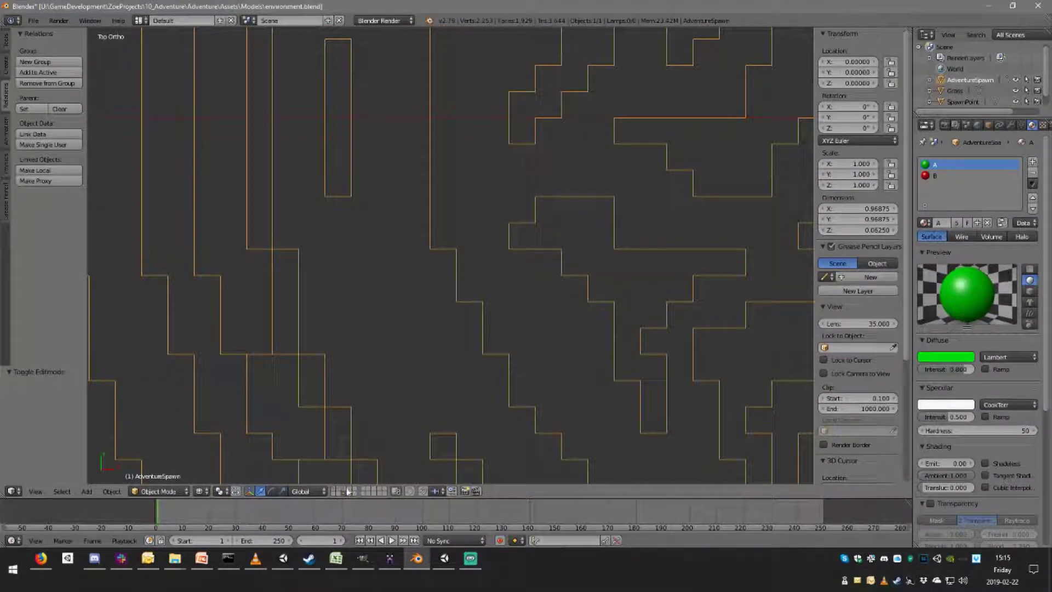
pyautogui.press('a')
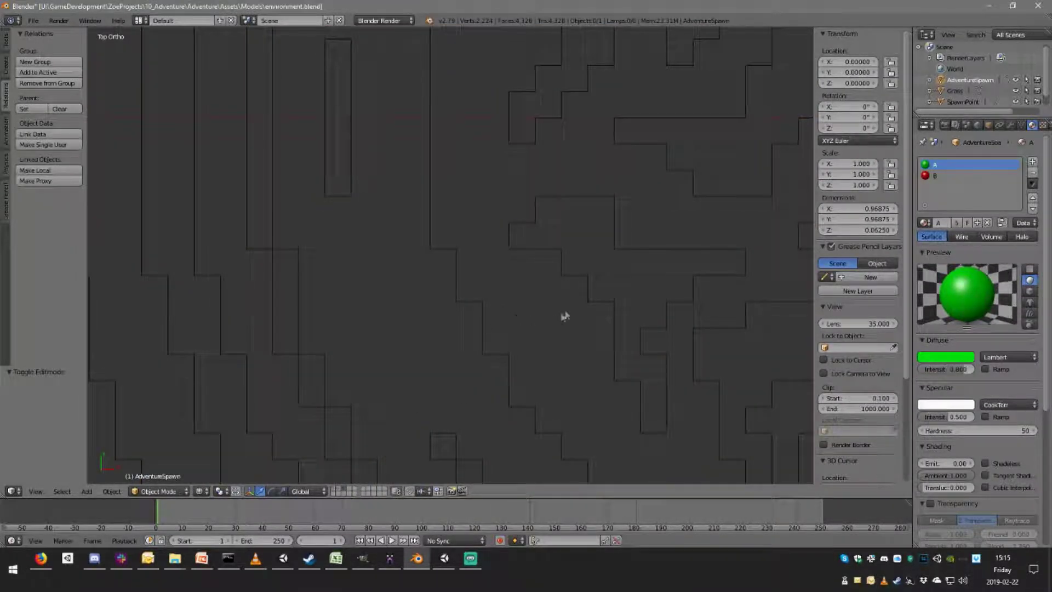
pyautogui.rightClick(657, 332)
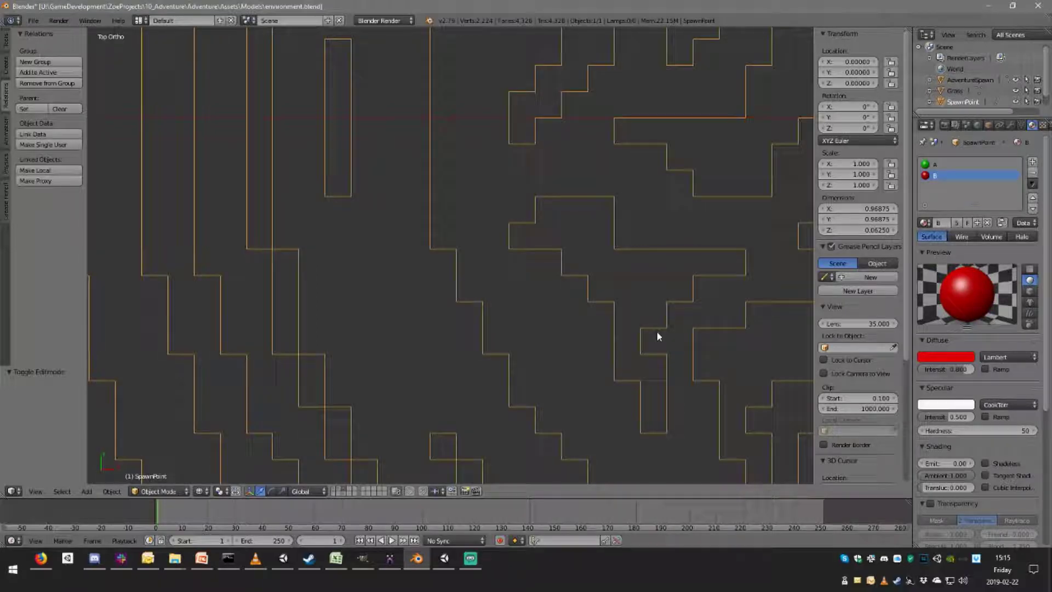
pyautogui.scroll(-6, 647, 337)
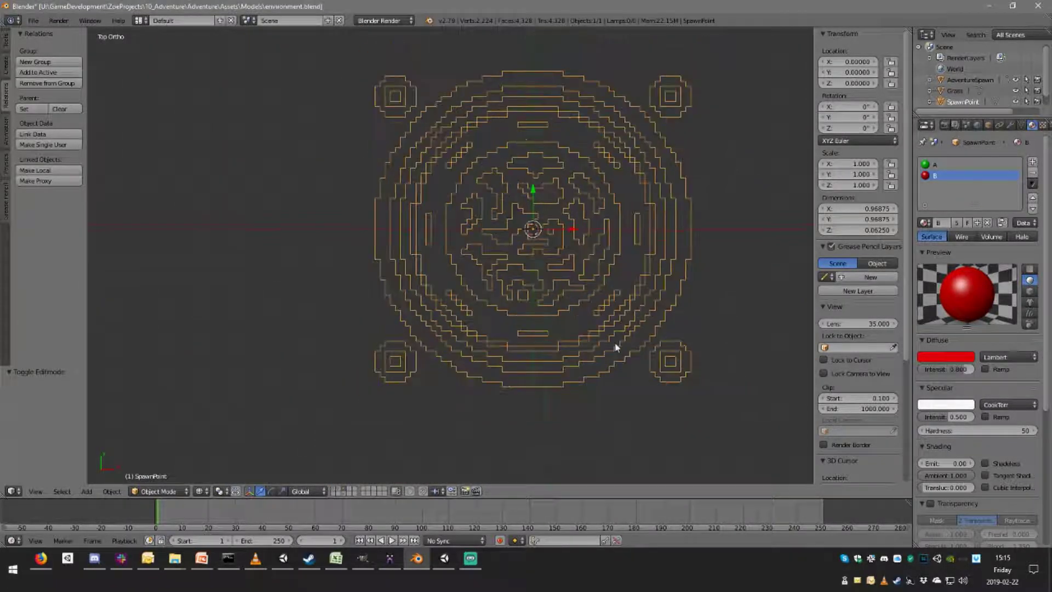
pyautogui.click(343, 493)
pyautogui.scroll(8, 529, 261)
pyautogui.rightClick(577, 286)
pyautogui.press('Tab')
# Box-select all remaining wedge faces of the ring's -X/-Y quadrant, up to the wide -Y wedge.
pyautogui.keyDown('shift'); pyautogui.moveTo(438, 393); pyautogui.dragTo(483, 256, button='middle'); pyautogui.keyUp('shift')
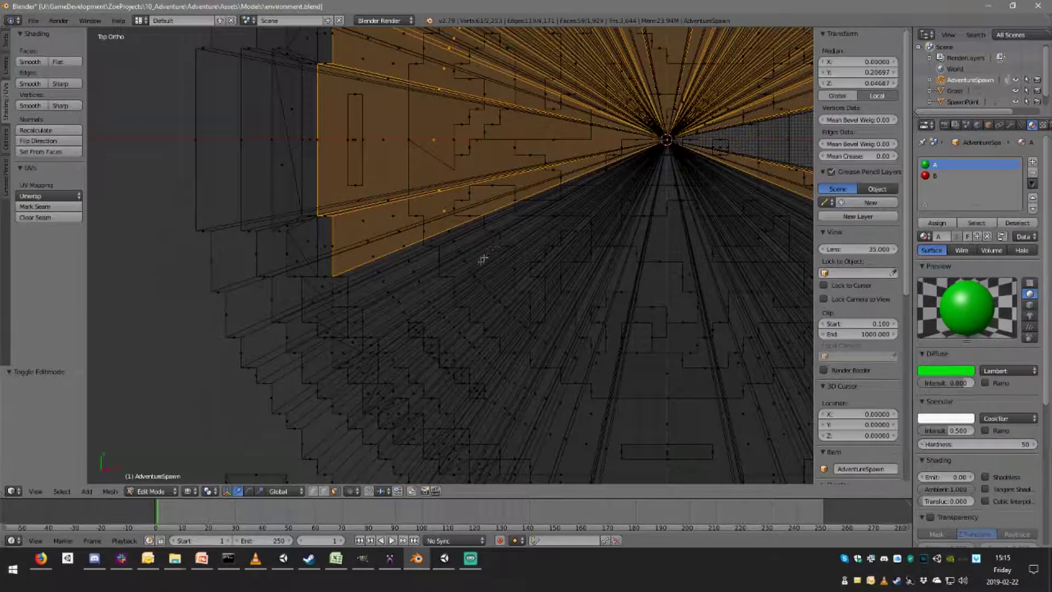
pyautogui.scroll(2, 484, 255)
pyautogui.press('b')
pyautogui.moveTo(446, 214); pyautogui.dragTo(562, 374)
pyautogui.press('b')
pyautogui.press('b')
pyautogui.press('b')
pyautogui.press('b')
pyautogui.keyDown('shift'); pyautogui.moveTo(599, 387); pyautogui.dragTo(528, 336, button='middle'); pyautogui.keyUp('shift')
pyautogui.moveTo(530, 329); pyautogui.dragTo(576, 353)
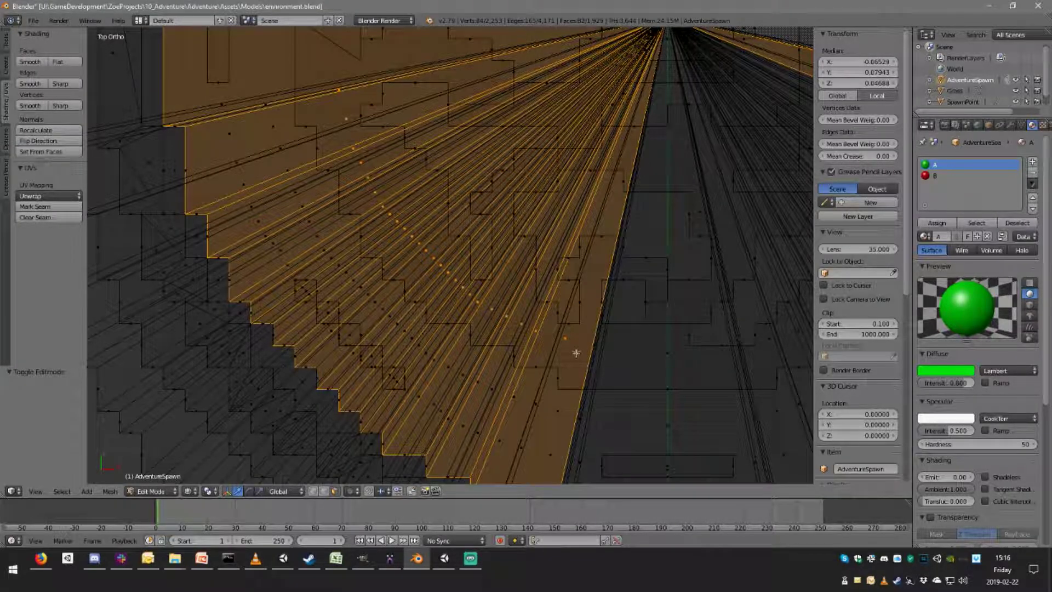
# Add the wide wedge face on the ring's -Y side to the selection and check the coverage in solid display.
pyautogui.keyDown('shift'); pyautogui.moveTo(596, 351); pyautogui.dragTo(446, 331, button='middle'); pyautogui.keyUp('shift')
pyautogui.press('b')
pyautogui.moveTo(446, 331); pyautogui.dragTo(547, 356)
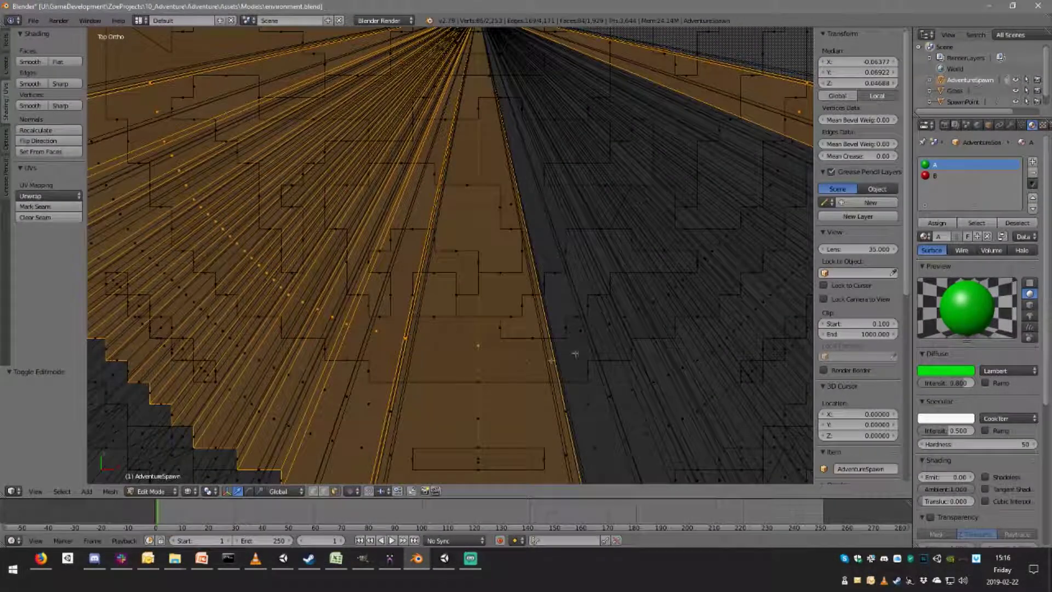
pyautogui.keyDown('shift'); pyautogui.moveTo(547, 356); pyautogui.dragTo(520, 349, button='middle'); pyautogui.keyUp('shift')
pyautogui.scroll(6, 520, 348)
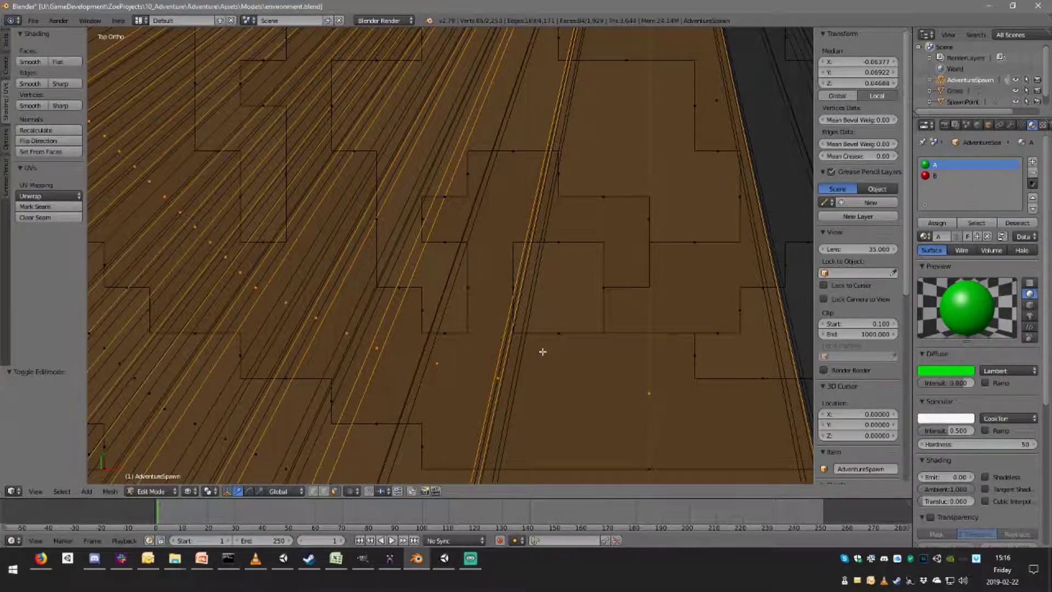
pyautogui.scroll(-8, 542, 358)
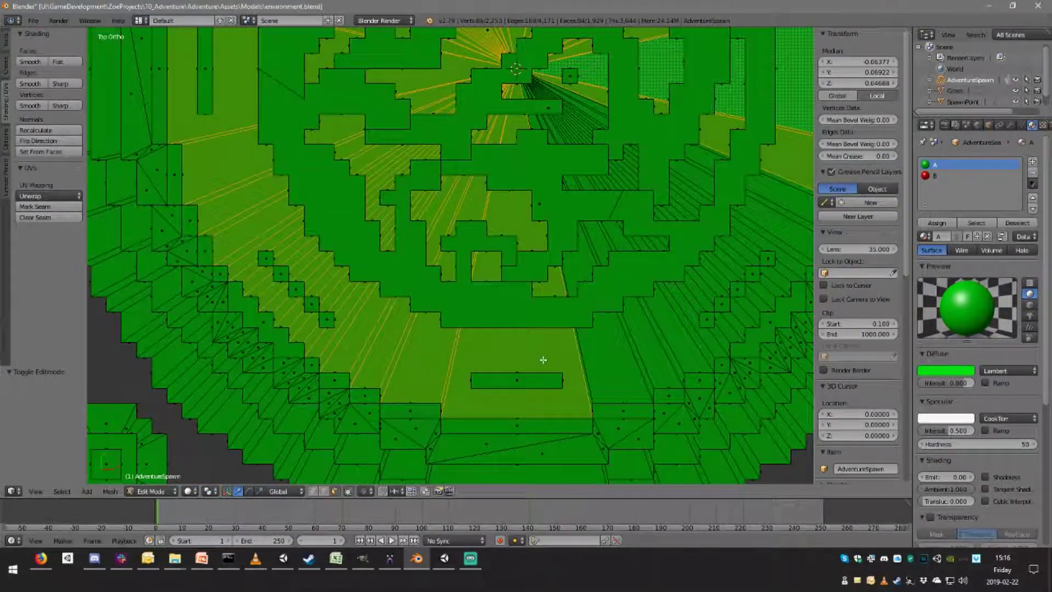
pyautogui.scroll(5, 471, 341)
# Box-select the ring's narrow wedge faces from the -Y side to the middle of the +X/-Y quadrant.
pyautogui.press('b')
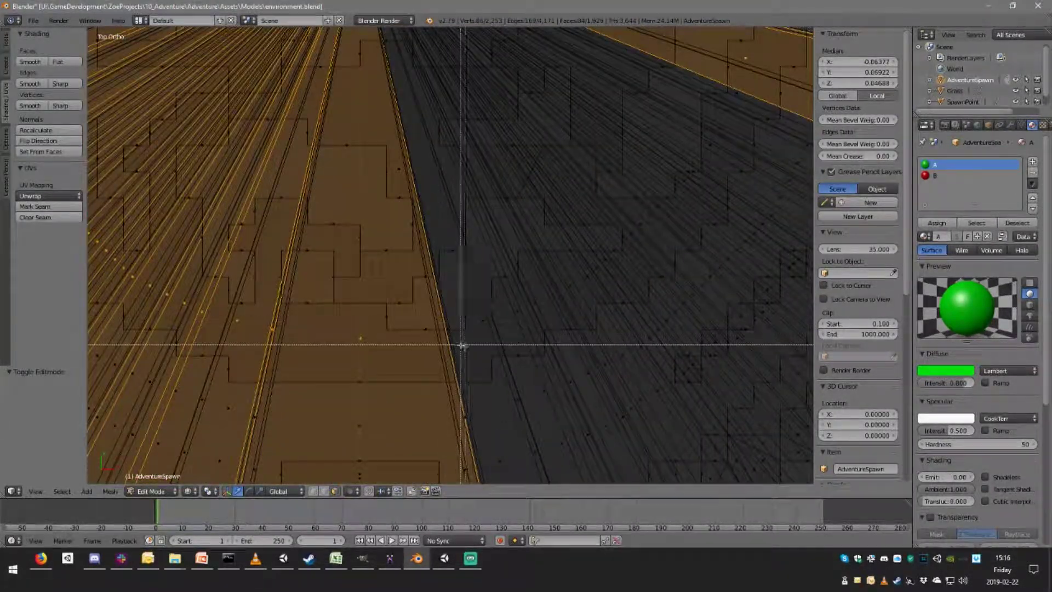
pyautogui.moveTo(442, 324); pyautogui.dragTo(528, 320)
pyautogui.press('b')
pyautogui.press('b')
pyautogui.press('b')
pyautogui.moveTo(529, 299); pyautogui.dragTo(549, 331)
pyautogui.keyDown('shift'); pyautogui.moveTo(578, 287); pyautogui.dragTo(537, 318, button='middle'); pyautogui.keyUp('shift')
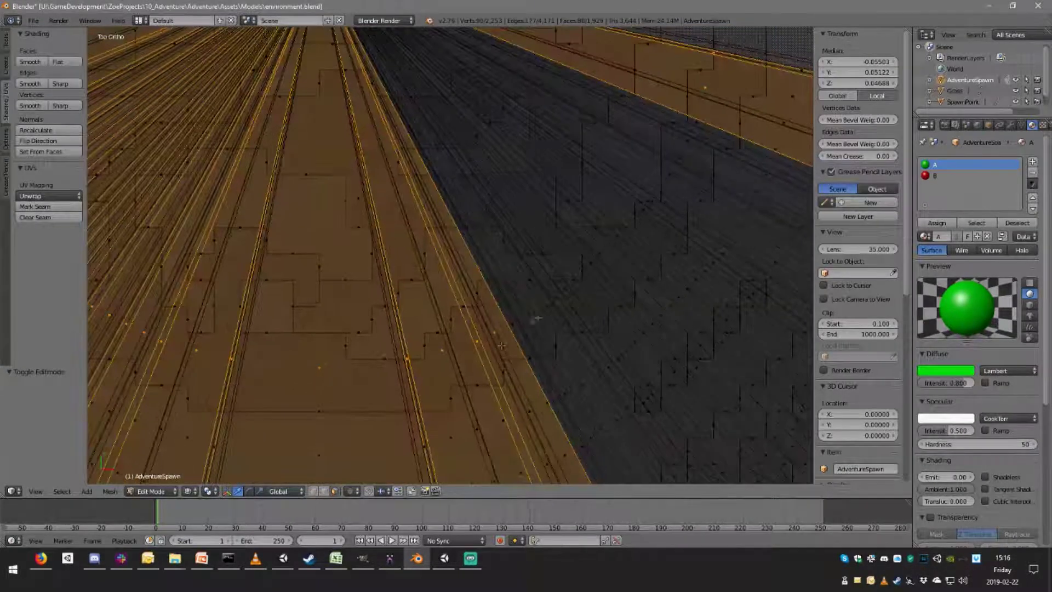
pyautogui.press('b')
pyautogui.moveTo(499, 341); pyautogui.dragTo(577, 298)
pyautogui.press('b')
pyautogui.press('b')
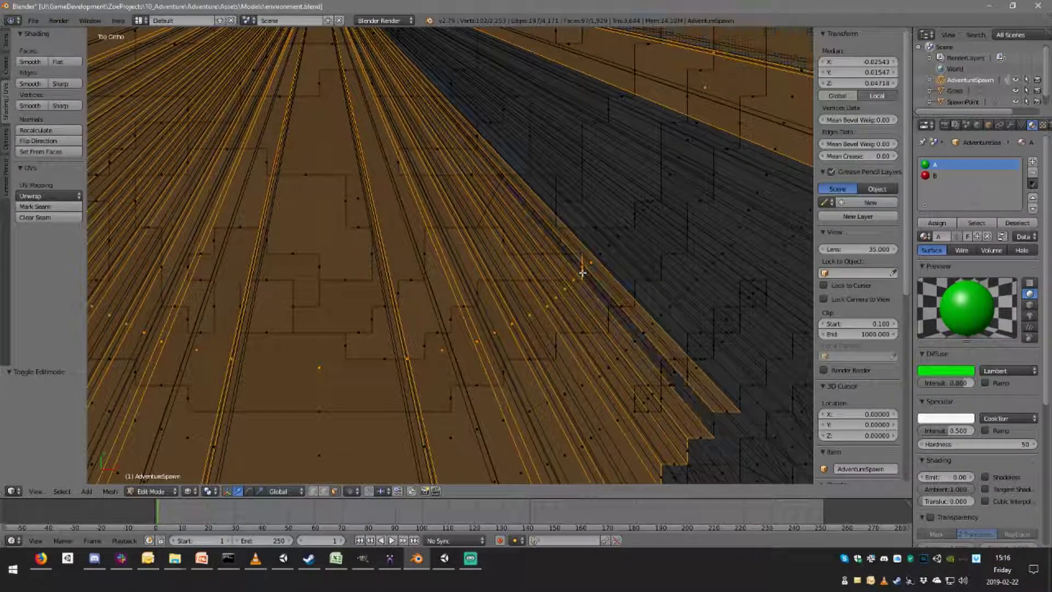
# Add the next few narrow ring wedges past the middle of the +X/-Y quadrant, keeping stray faces out of the selection.
pyautogui.moveTo(594, 283); pyautogui.dragTo(549, 285, button='middle')
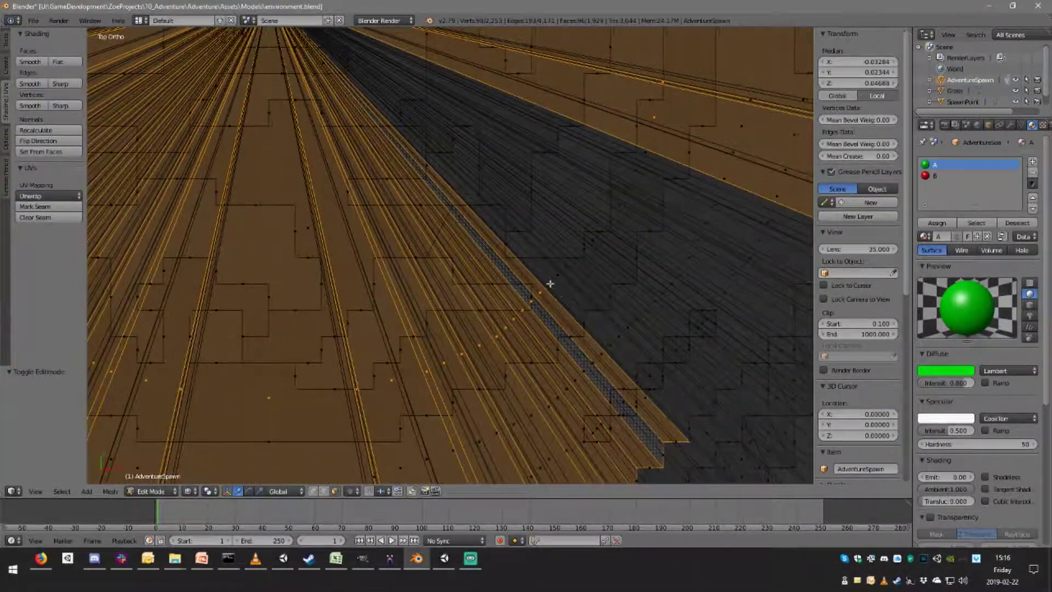
pyautogui.moveTo(559, 275); pyautogui.dragTo(571, 288)
pyautogui.press('b')
pyautogui.moveTo(572, 251); pyautogui.dragTo(604, 250)
pyautogui.keyDown('shift'); pyautogui.rightClick(583, 249); pyautogui.keyUp('shift')
pyautogui.press('b')
pyautogui.keyDown('shift'); pyautogui.moveTo(608, 248); pyautogui.dragTo(591, 327, button='middle'); pyautogui.keyUp('shift')
pyautogui.scroll(2, 605, 331)
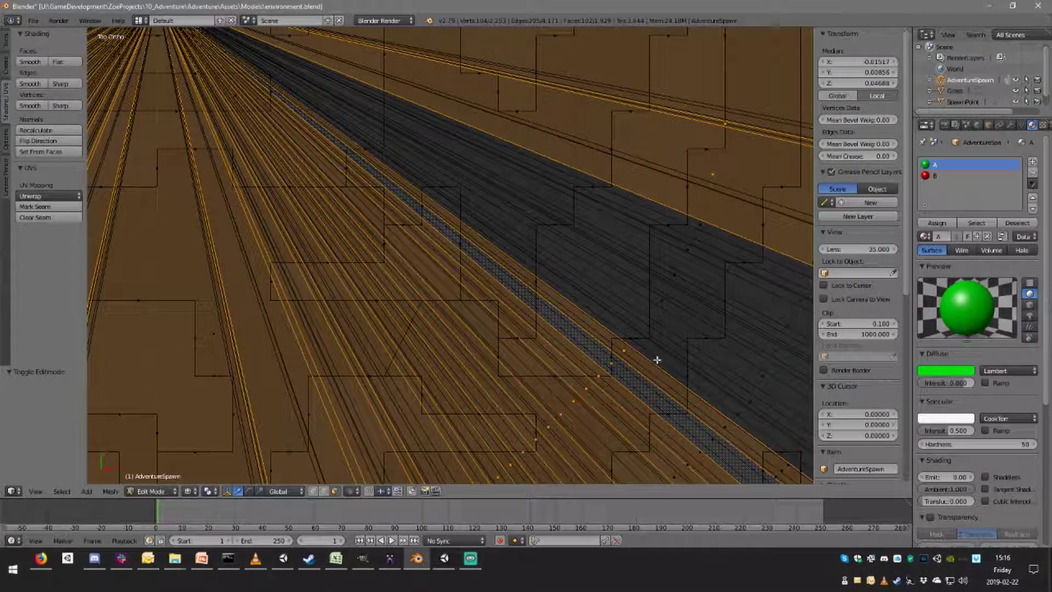
pyautogui.press('b')
pyautogui.moveTo(636, 336); pyautogui.dragTo(664, 356)
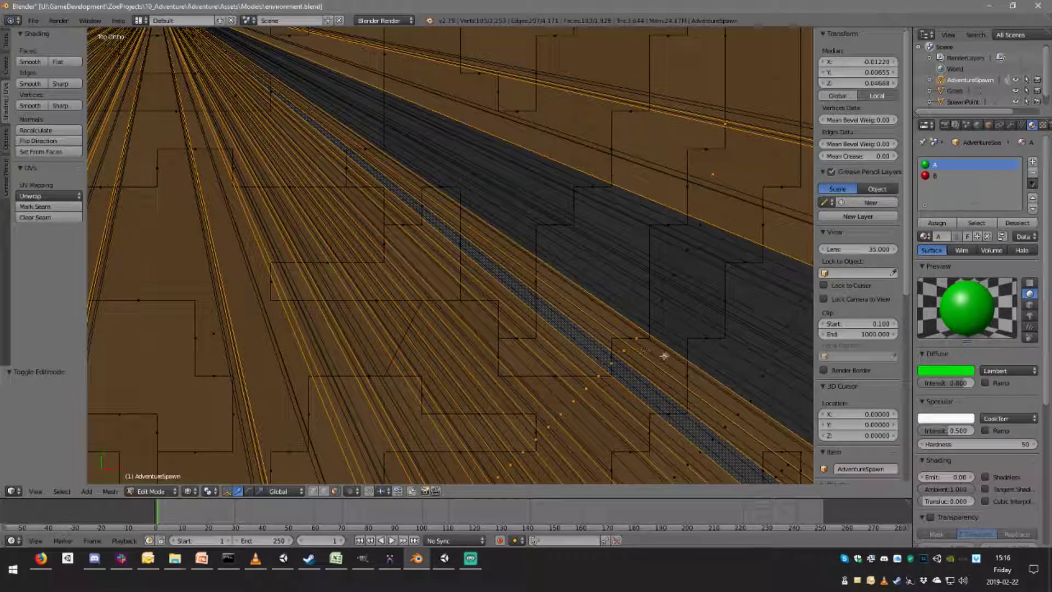
# Close the ring selection by box-selecting the last unselected wedge faces before the +X side.
pyautogui.keyDown('shift'); pyautogui.moveTo(667, 351); pyautogui.dragTo(591, 371, button='middle'); pyautogui.keyUp('shift')
pyautogui.press('b')
pyautogui.moveTo(572, 339); pyautogui.dragTo(591, 357)
pyautogui.press('b')
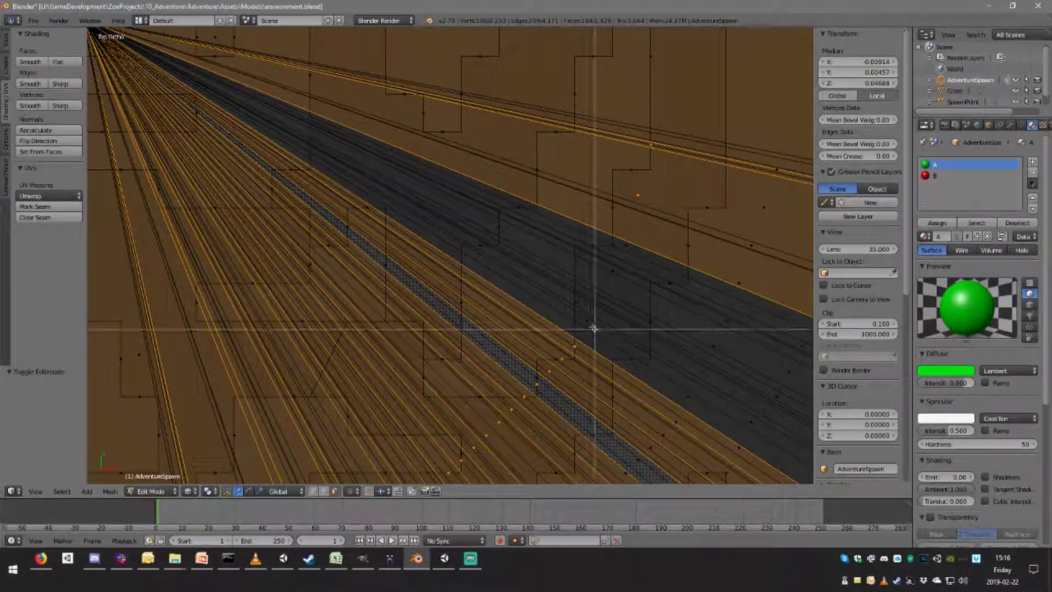
pyautogui.moveTo(595, 320); pyautogui.dragTo(611, 265)
pyautogui.press('b')
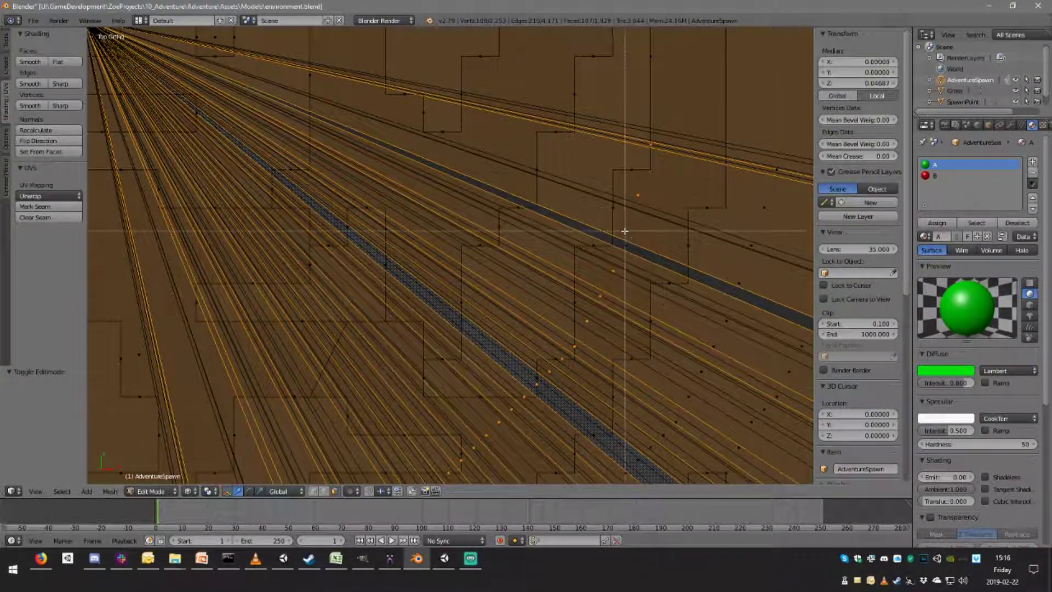
pyautogui.click(625, 231)
# Assign material B to the selected ring faces, leave Edit Mode, and view the platform from the top.
pyautogui.scroll(-5, 625, 231)
pyautogui.moveTo(693, 364); pyautogui.dragTo(627, 369, button='middle')
pyautogui.scroll(4, 627, 369)
pyautogui.click(937, 223)
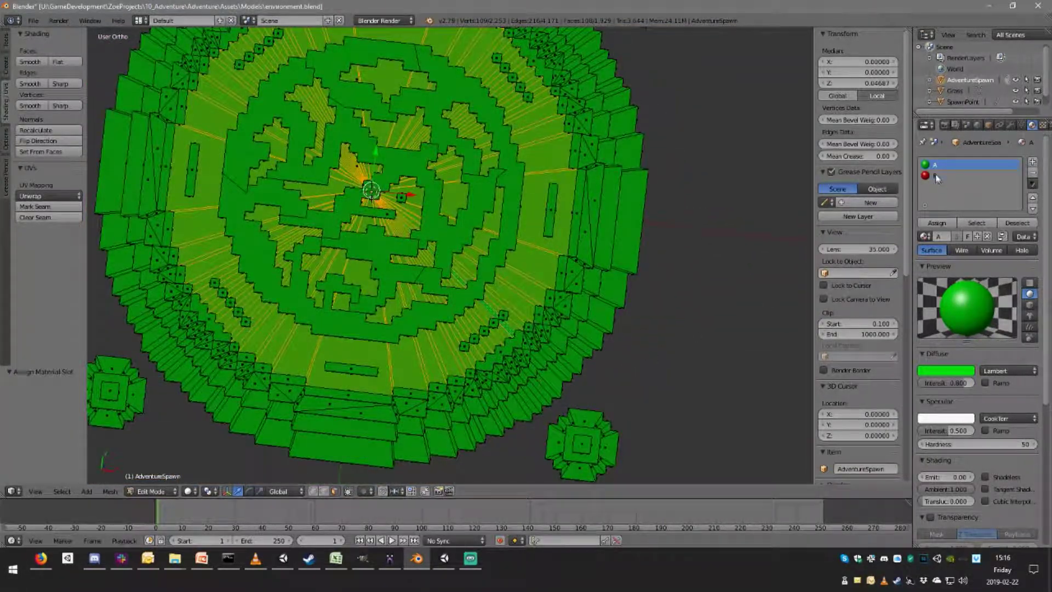
pyautogui.click(937, 175)
pyautogui.click(933, 223)
pyautogui.press('Tab')
pyautogui.moveTo(603, 328); pyautogui.dragTo(516, 291, button='middle')
pyautogui.scroll(-4, 560, 290)
pyautogui.press('KP_7')
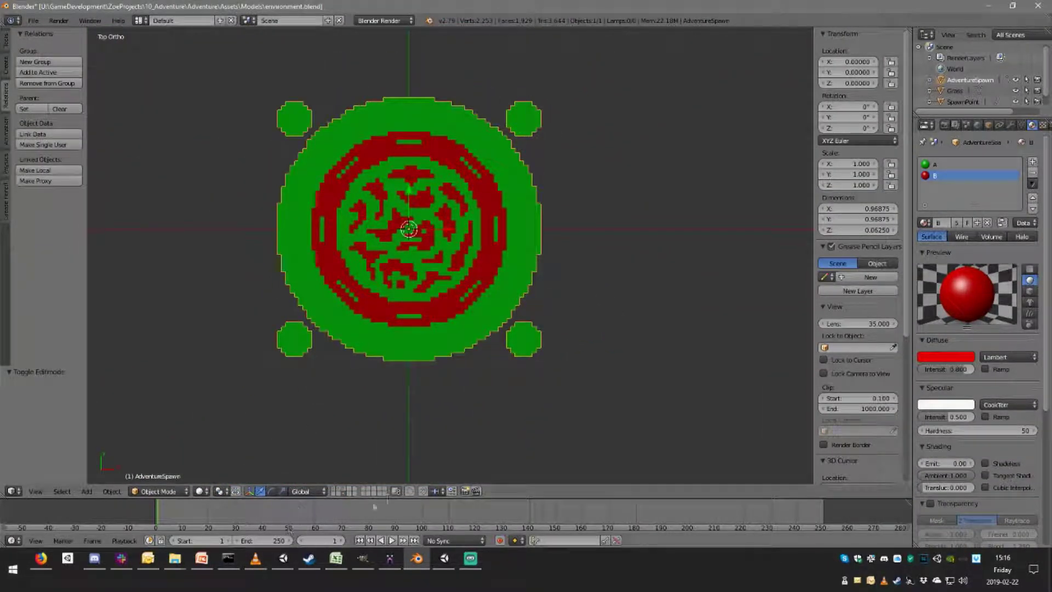
# Compare the recolored platform with the original SpawnPoint by switching back and forth between their layers.
pyautogui.click(346, 495)
pyautogui.click(346, 489)
pyautogui.click(346, 494)
pyautogui.click(345, 490)
pyautogui.click(344, 493)
pyautogui.click(345, 490)
pyautogui.click(345, 493)
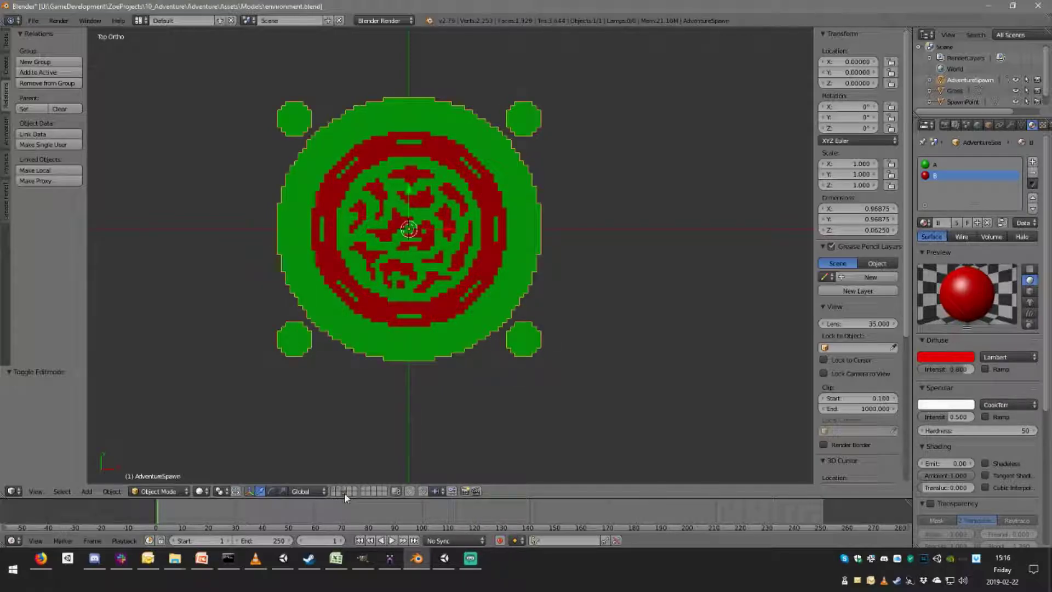
pyautogui.click(344, 489)
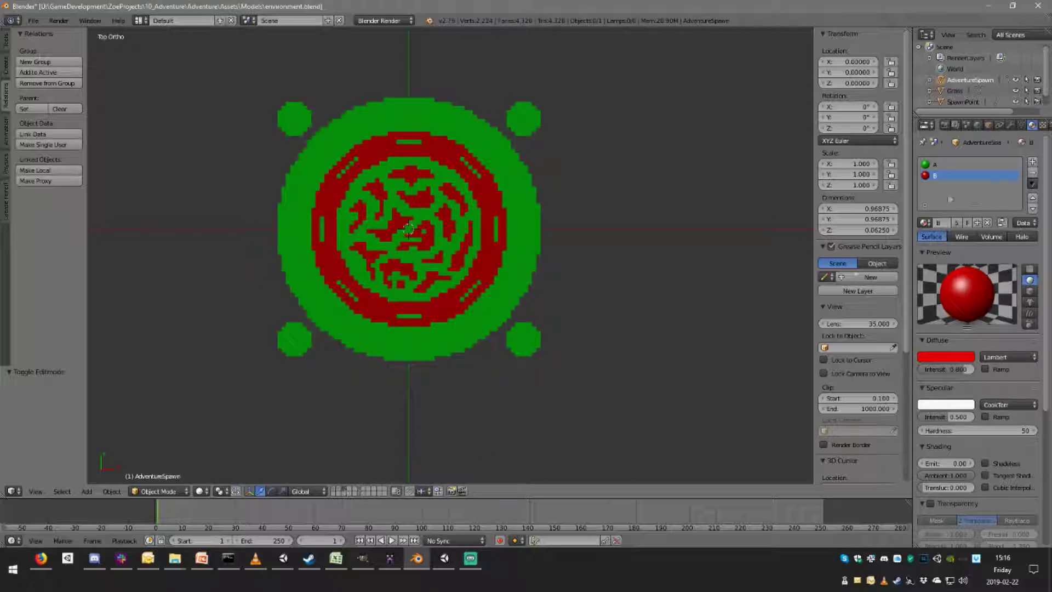
# Delete the original SpawnPoint object.
pyautogui.scroll(-1, 964, 82)
pyautogui.click(964, 91)
pyautogui.doubleClick(966, 92)
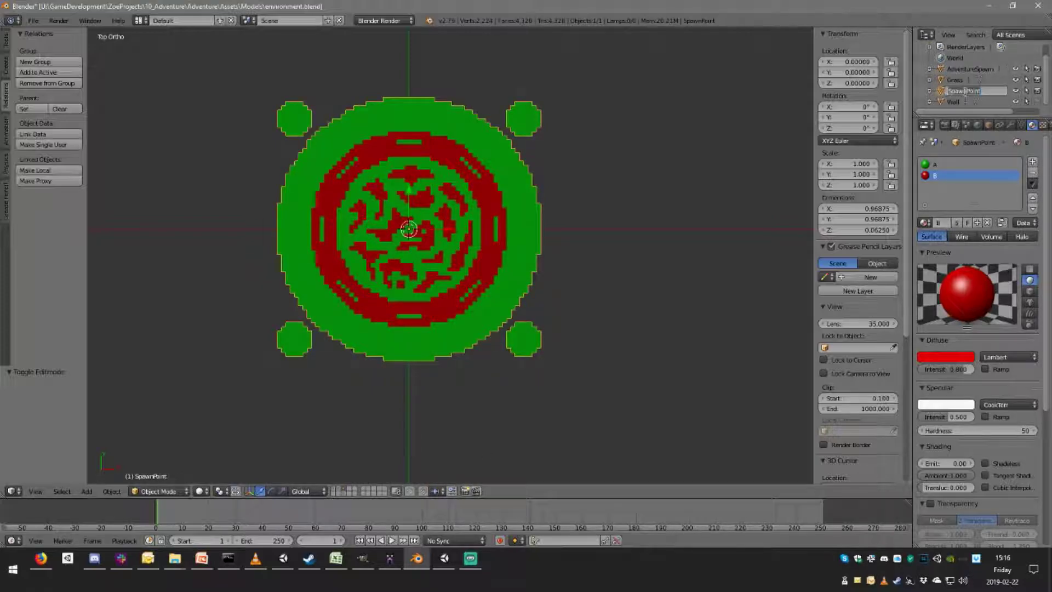
pyautogui.press('Escape')
pyautogui.press('x')
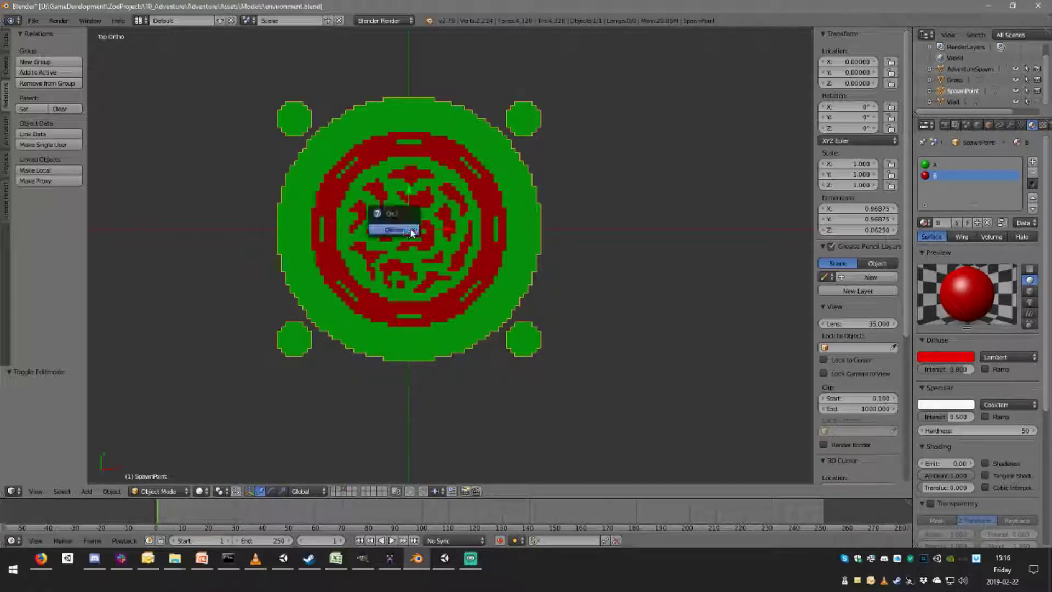
pyautogui.click(410, 229)
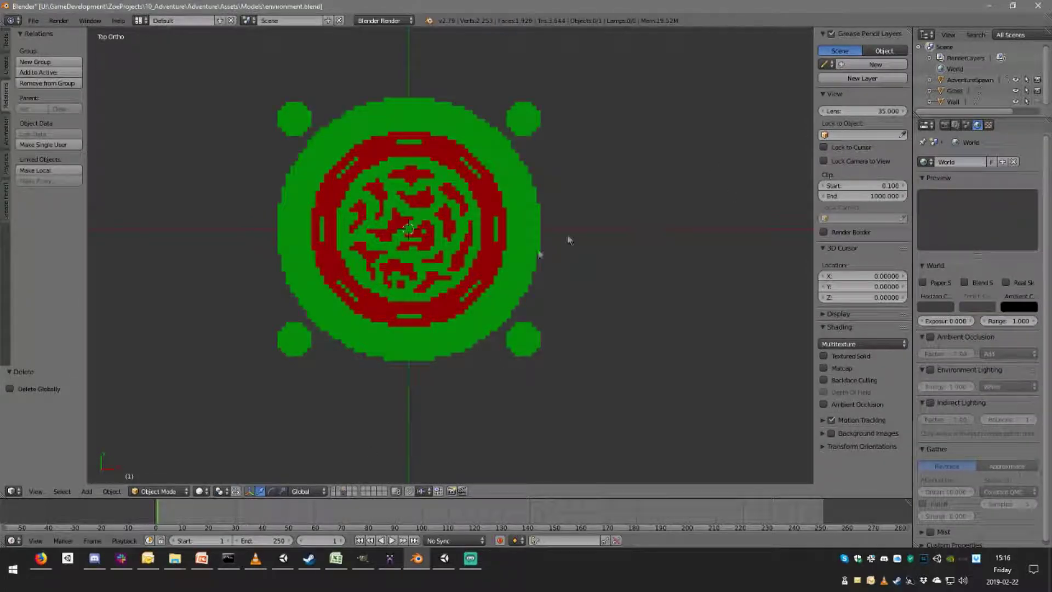
# Rename the AdventureSpawn object as SpawnPoint and check its mesh data entry in the outliner.
pyautogui.rightClick(523, 241)
pyautogui.doubleClick(965, 78)
pyautogui.write('SpawnPoint')
pyautogui.press('Return')
pyautogui.click(930, 90)
pyautogui.click(972, 102)
pyautogui.click(972, 102)
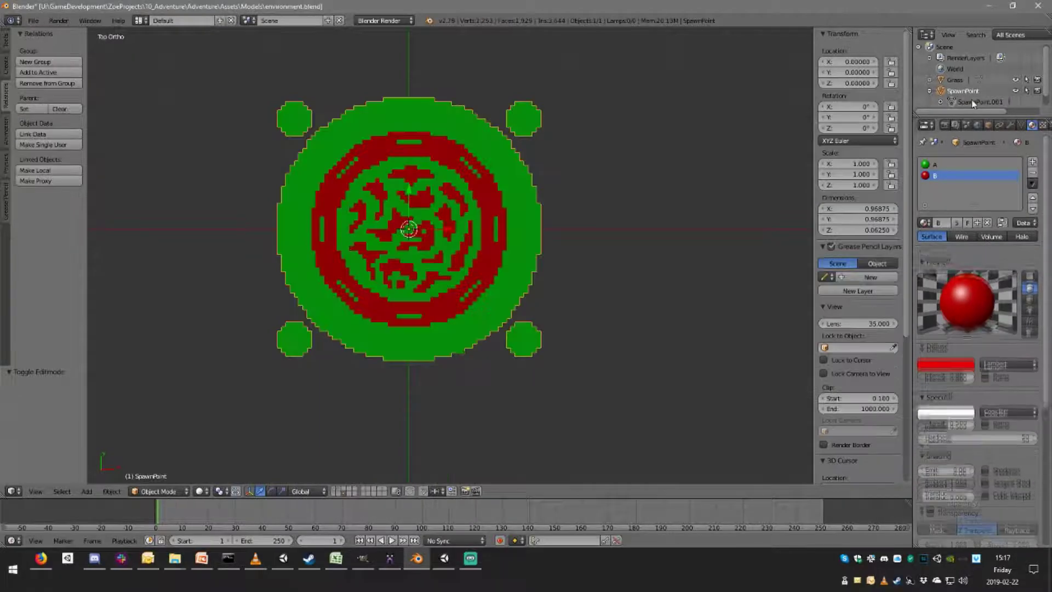
pyautogui.click(930, 90)
# Check the SpawnPoint mesh in Edit Mode, return to Object Mode with nothing selected, and save the environment file.
pyautogui.moveTo(564, 193); pyautogui.dragTo(592, 206, button='middle')
pyautogui.press('Tab')
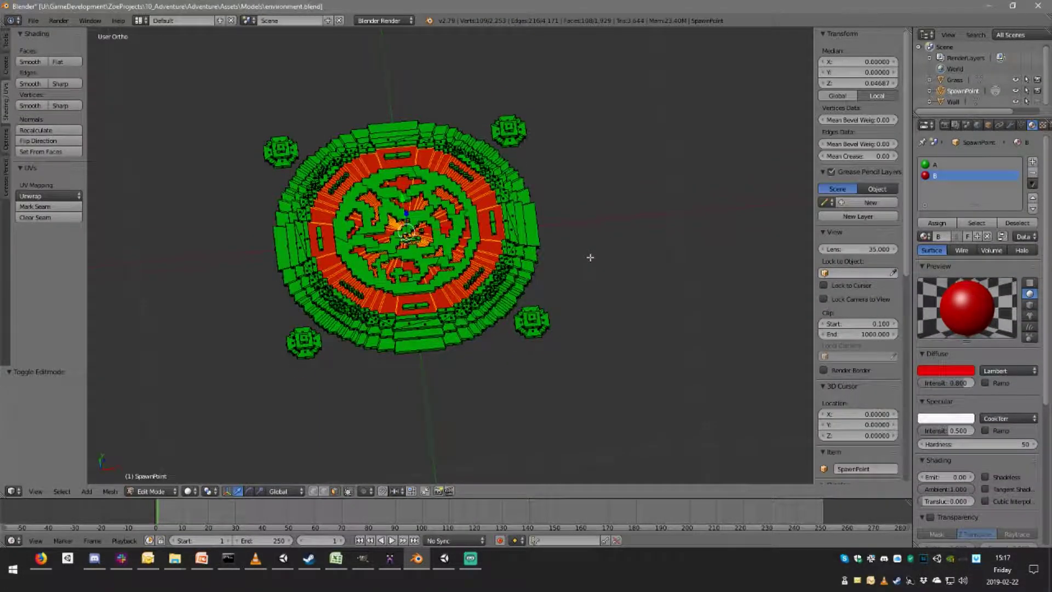
pyautogui.moveTo(590, 256); pyautogui.dragTo(603, 255, button='middle')
pyautogui.press('Tab')
pyautogui.press('a')
pyautogui.moveTo(524, 258)
pyautogui.mouseDown(button='middle')
pyautogui.moveTo(542, 245)
pyautogui.moveTo(535, 256)
pyautogui.mouseUp(button='middle')
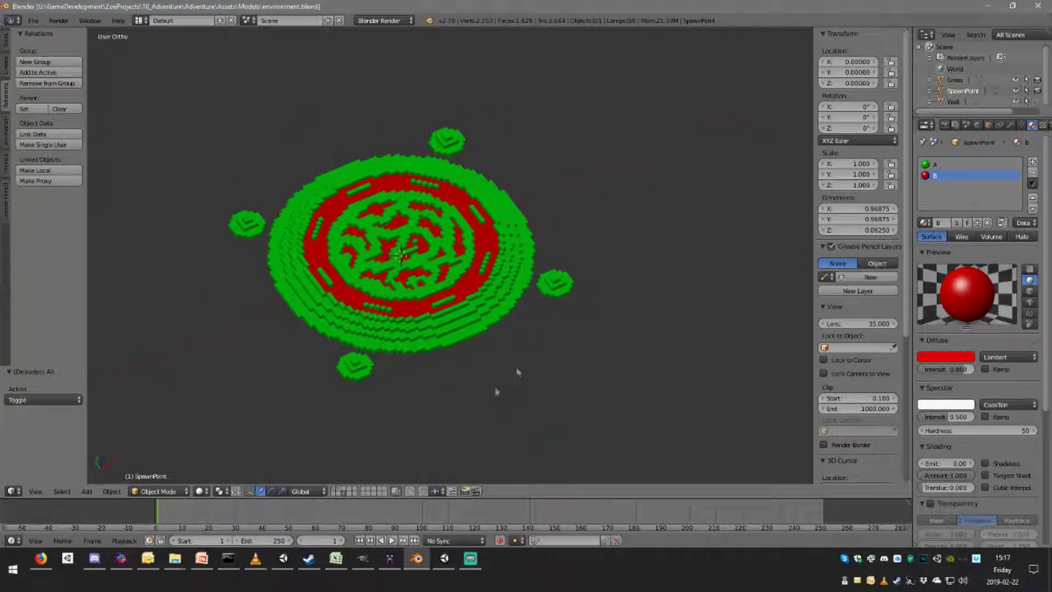
# Switch to Unity, run the game, and move the player around the spawn platform and to the wall opening and back.
pyautogui.click(444, 559)
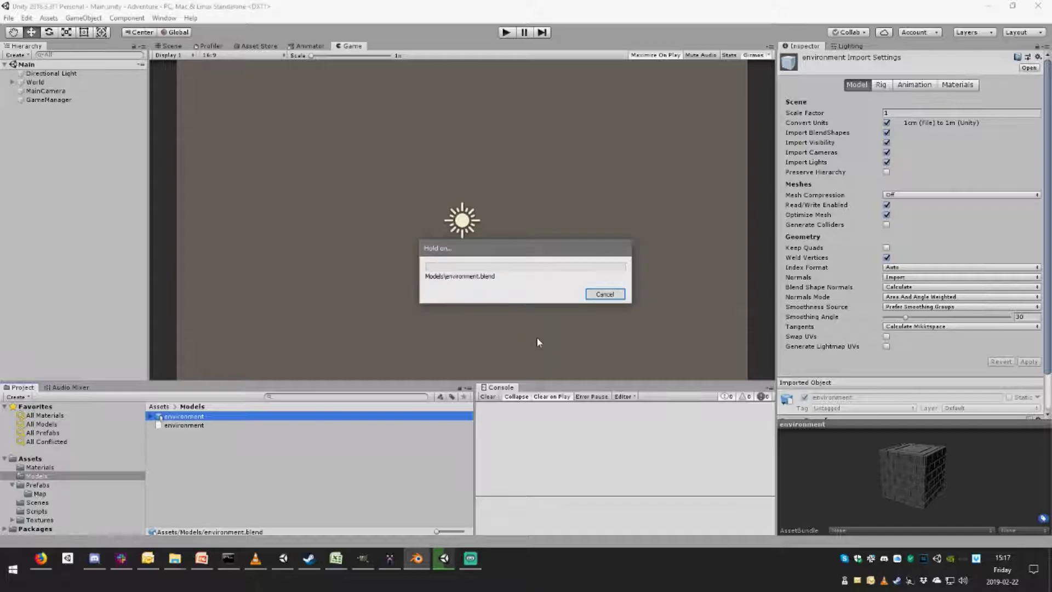
pyautogui.click(507, 33)
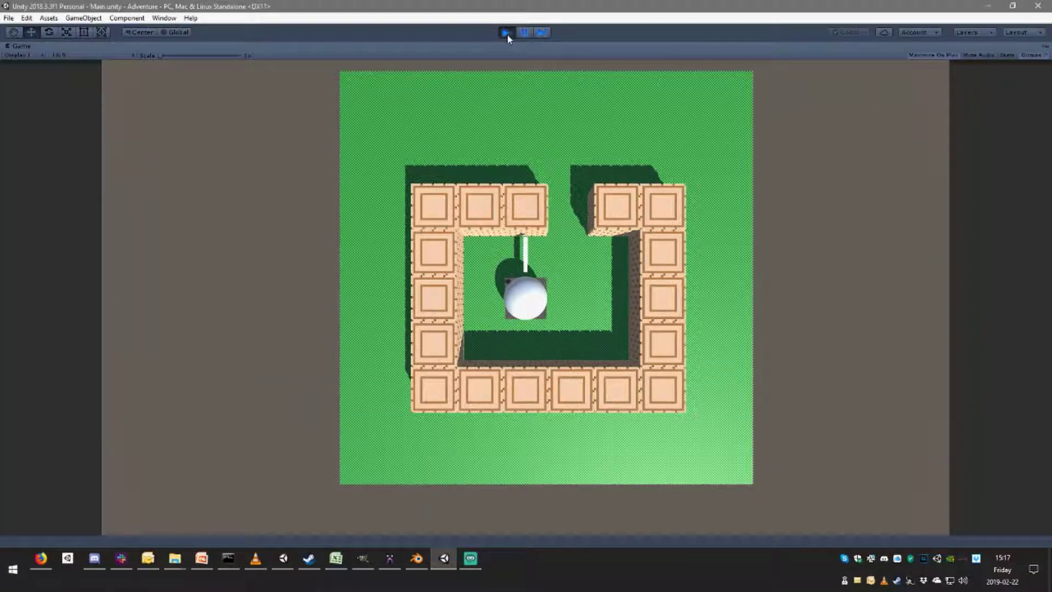
pyautogui.press('d')
pyautogui.press('w')
pyautogui.press('s')
pyautogui.press('a')
pyautogui.press('d')
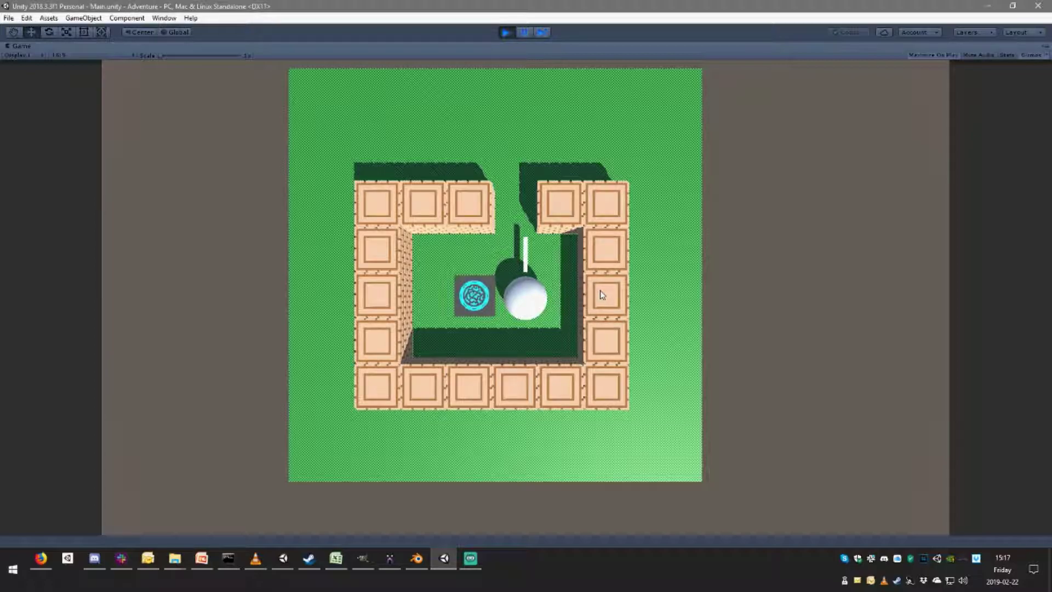
pyautogui.press('a')
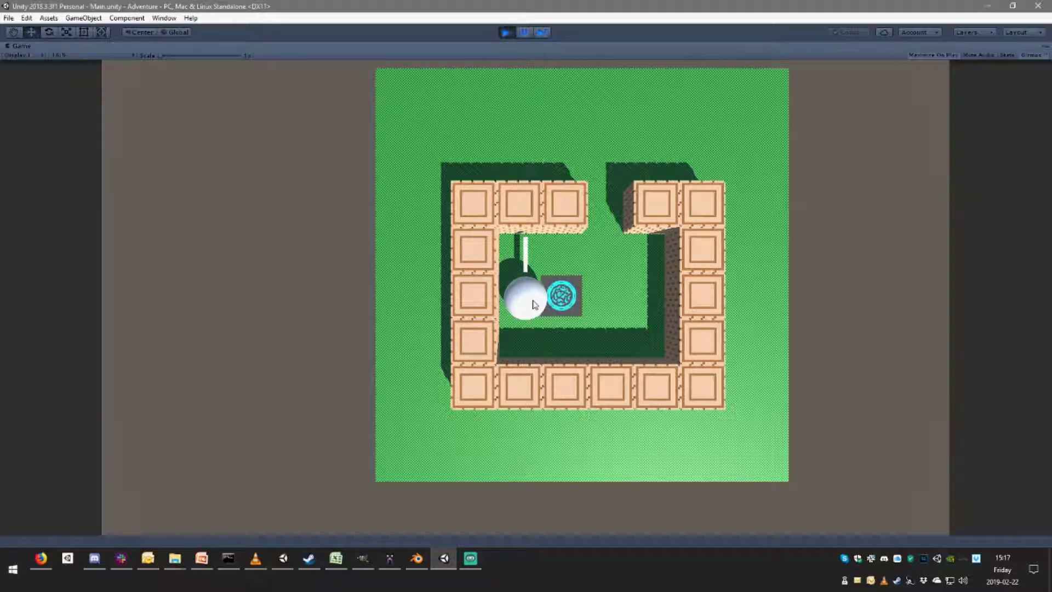
pyautogui.press('d')
pyautogui.press('w')
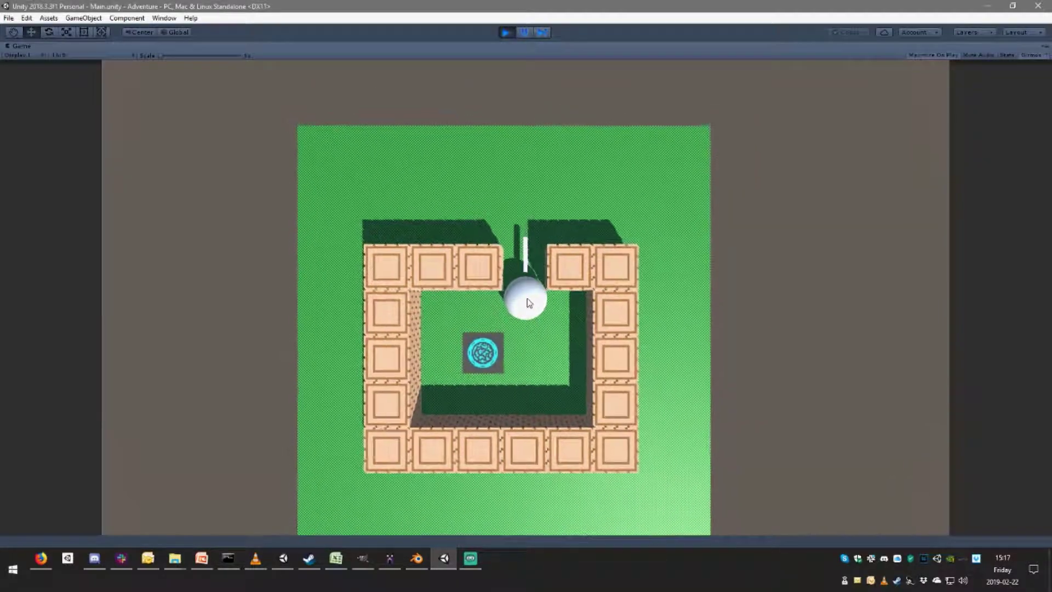
pyautogui.press('s')
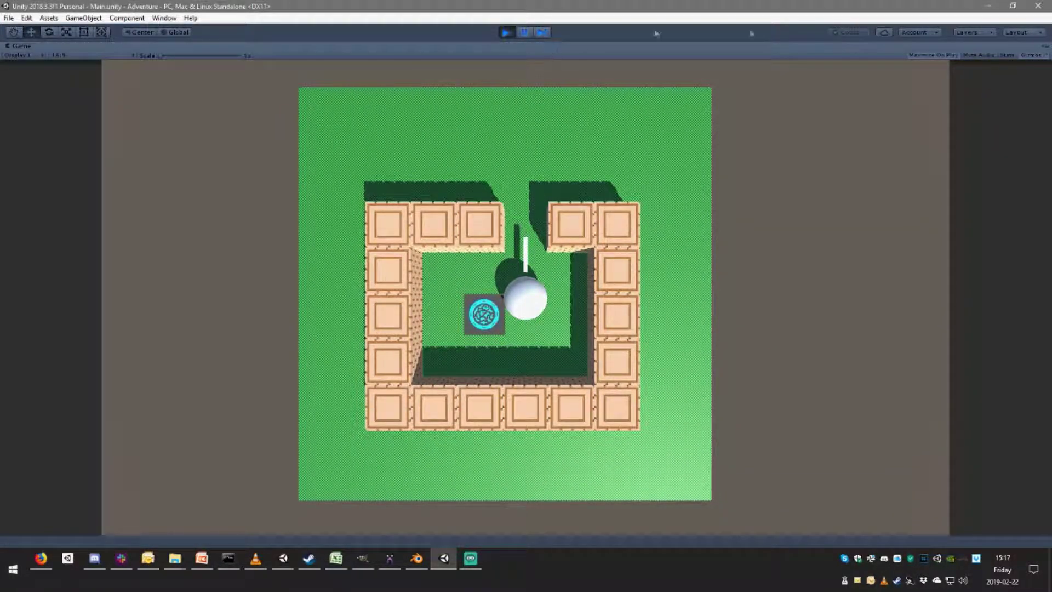
# Show the running game's rendering statistics, check the batch and triangle figures, and hide them again.
pyautogui.click(1007, 55)
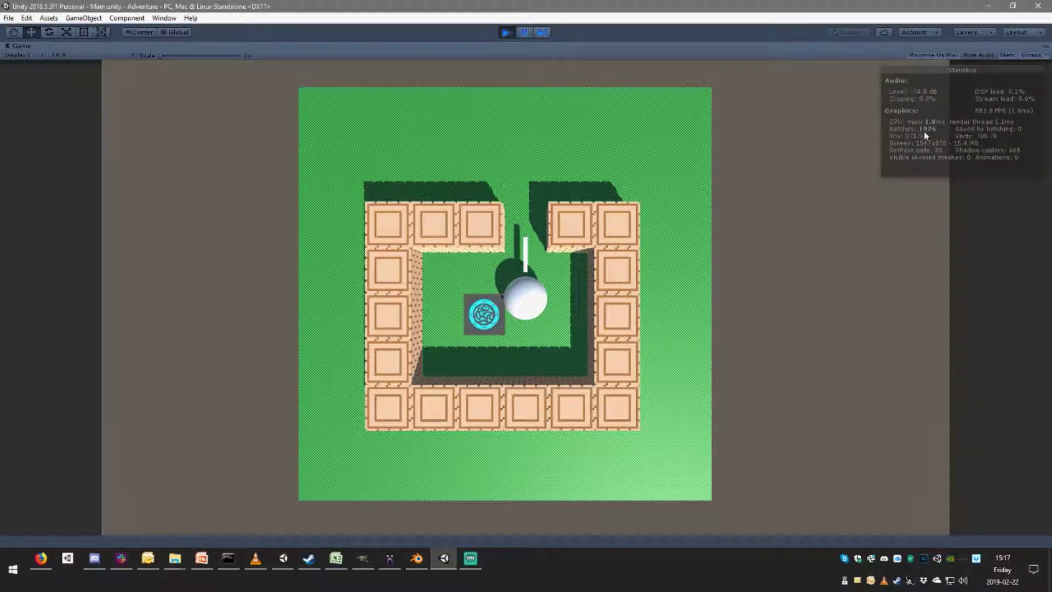
pyautogui.click(1013, 55)
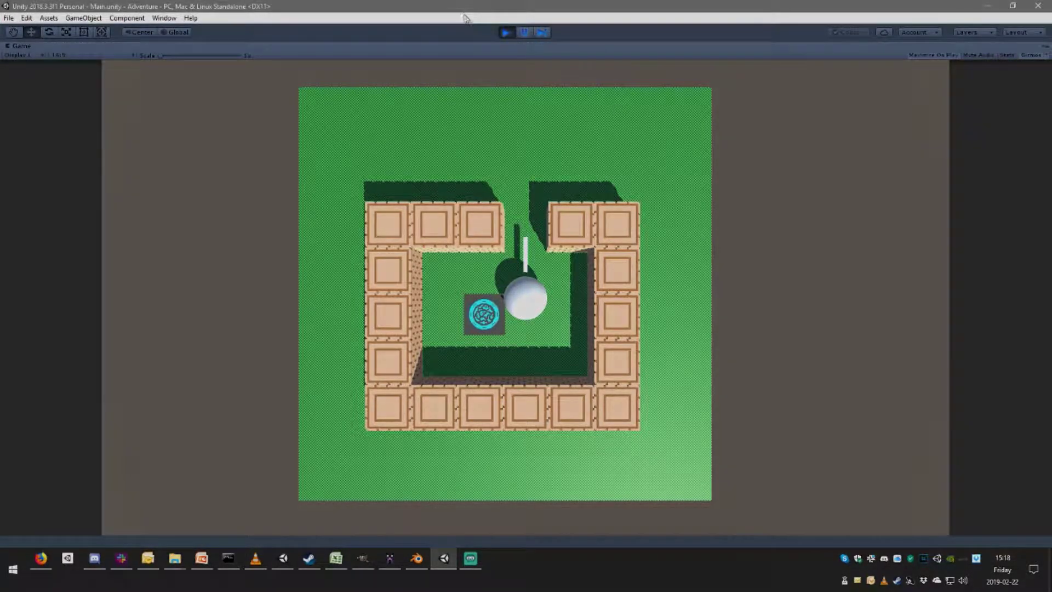